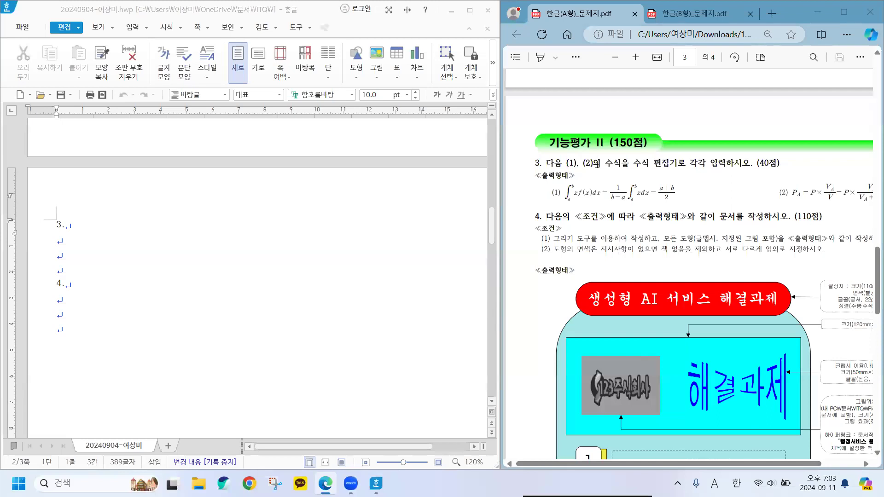
Step: Add two lines numbered (1) and (2) beneath item 3 for the equations required by the question sheet
left_click_drag(633, 163, 677, 165)
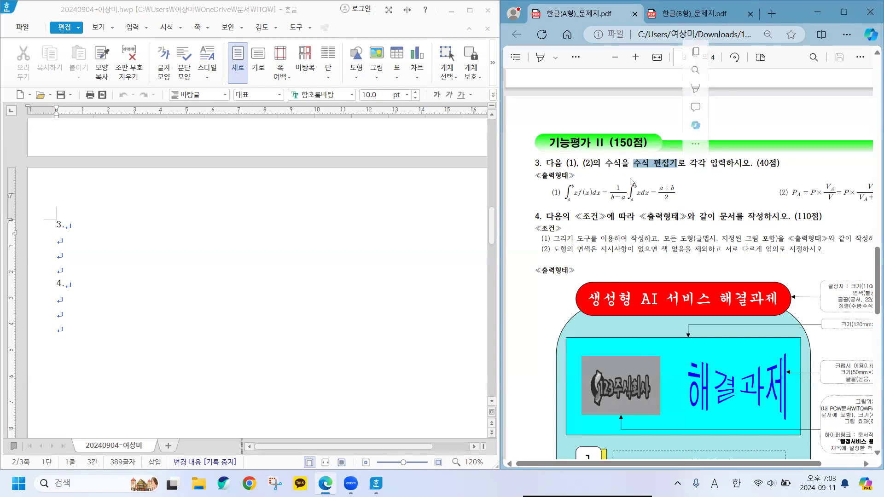
double_click(587, 193)
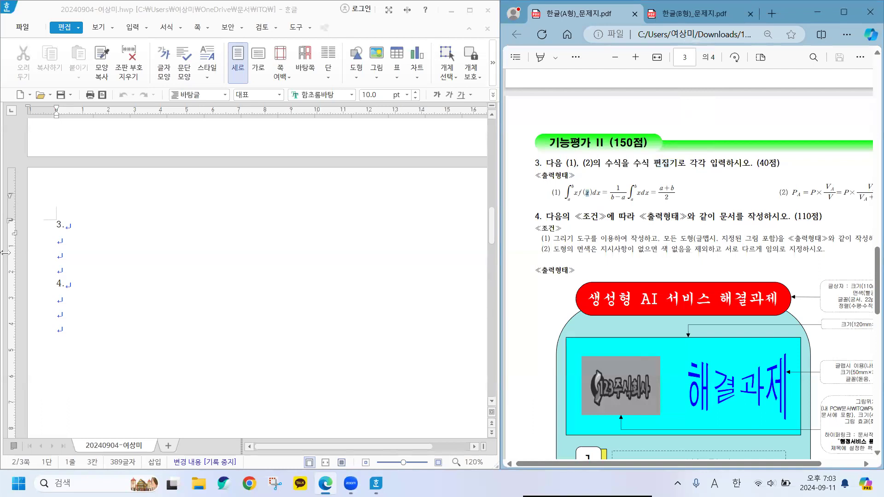
left_click(62, 242)
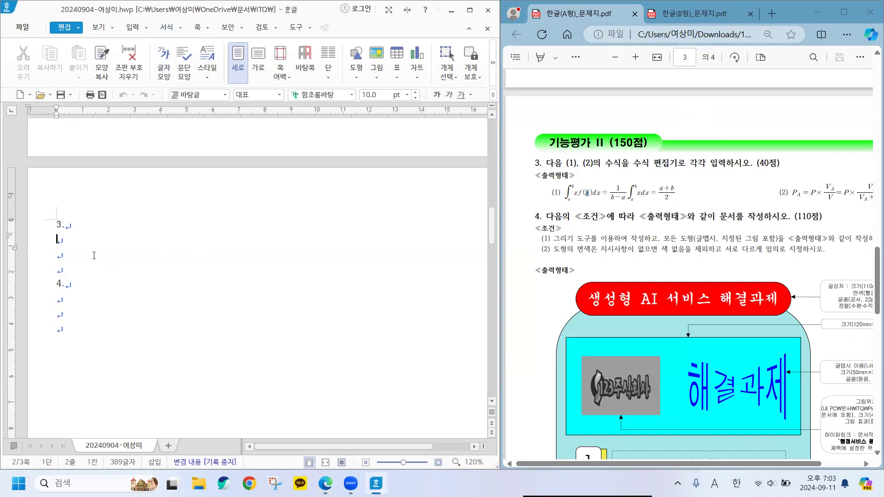
left_click(62, 238)
type("(1)")
key("Return")
type("(@")
key("BackSpace")
type("2)")
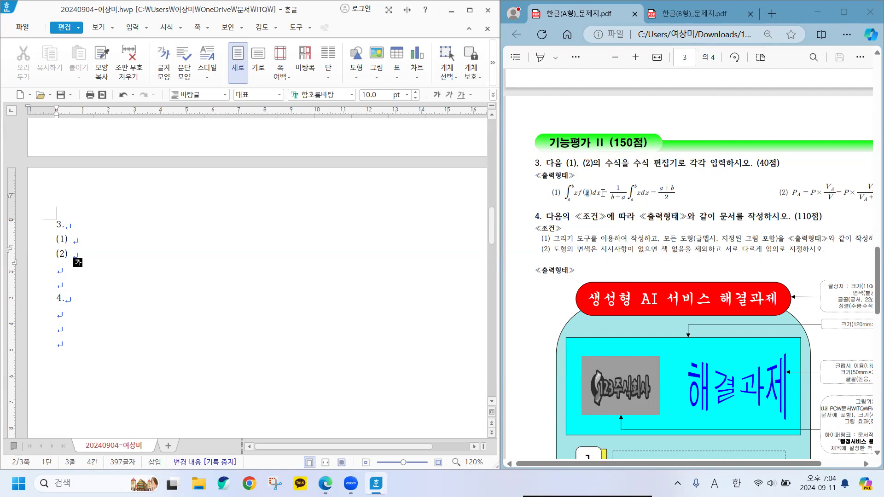
left_click(602, 193)
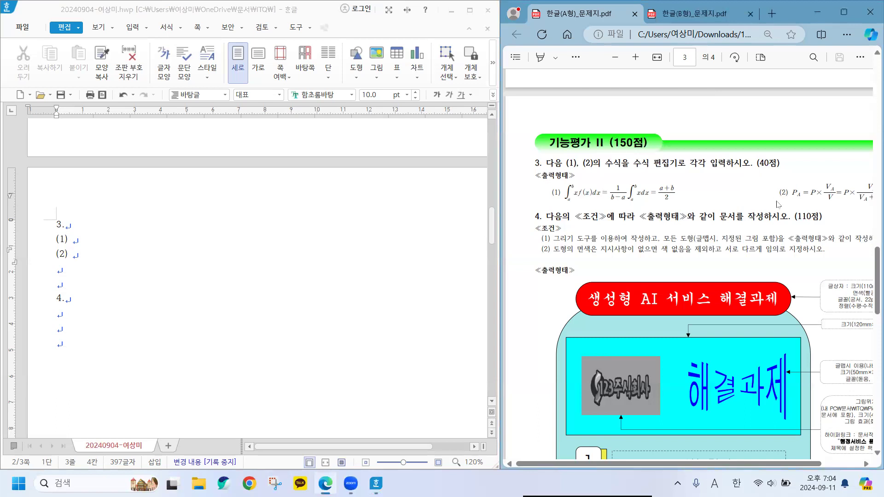
left_click_drag(781, 201, 719, 236)
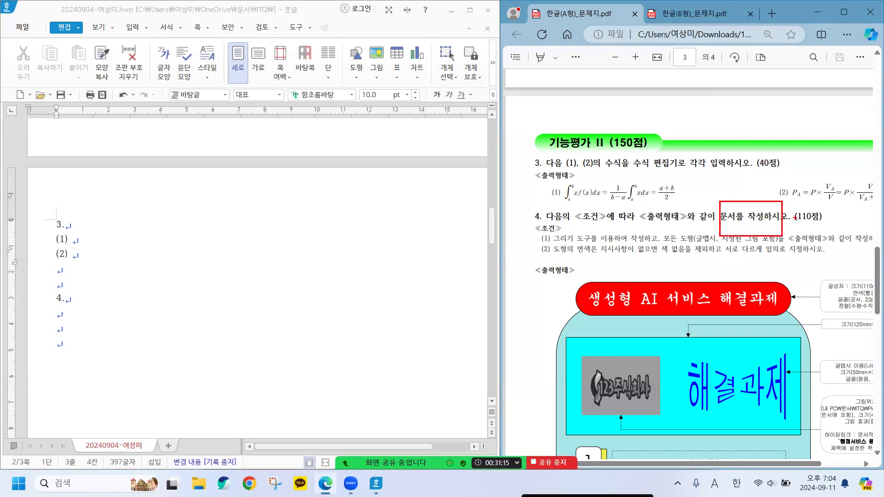
left_click_drag(768, 184, 804, 204)
left_click_drag(548, 186, 588, 203)
key("Escape")
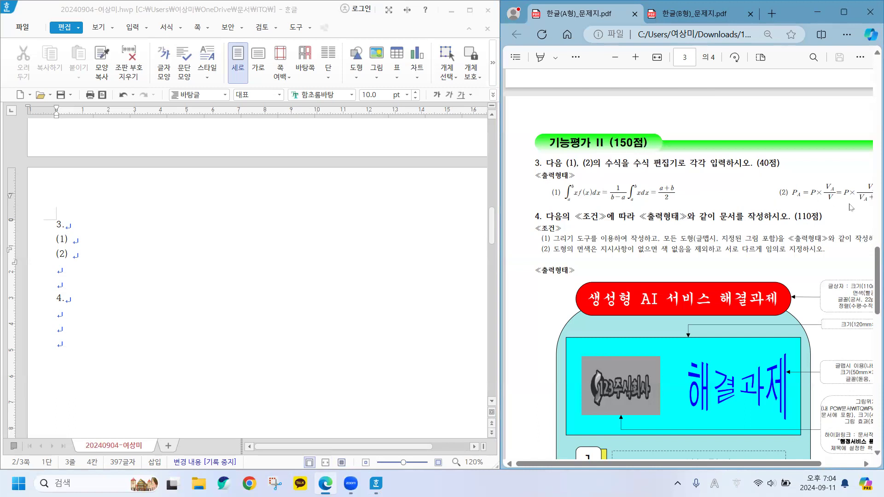
left_click(76, 239)
key("Tab")
key("Tab")
key("Tab")
key("Tab")
key("Tab")
key("Tab")
key("Tab")
type("(2)")
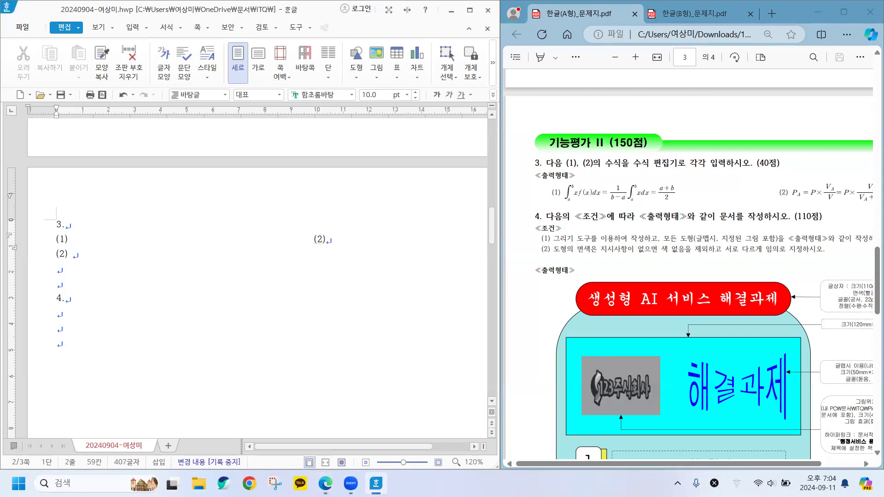
key("BackSpace")
key("BackSpace")
key("BackSpace")
key("BackSpace")
key("BackSpace")
key("BackSpace")
key("BackSpace")
key("BackSpace")
key("BackSpace")
key("BackSpace")
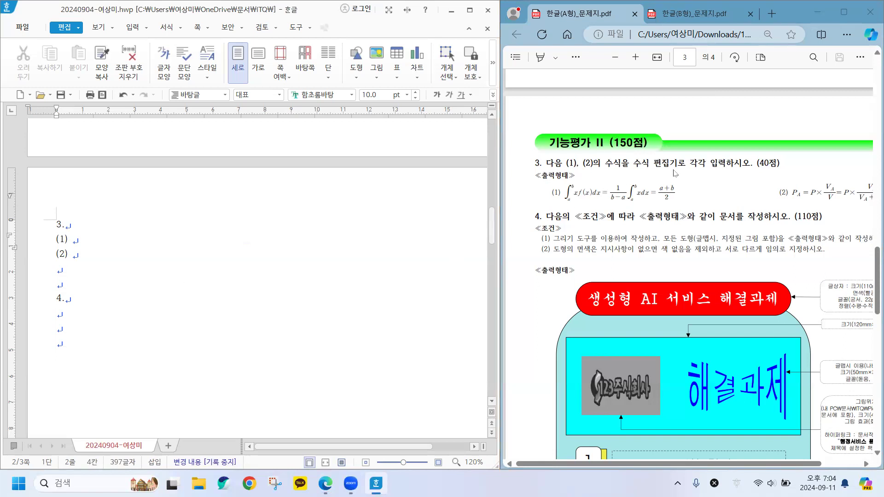
key("Hangul")
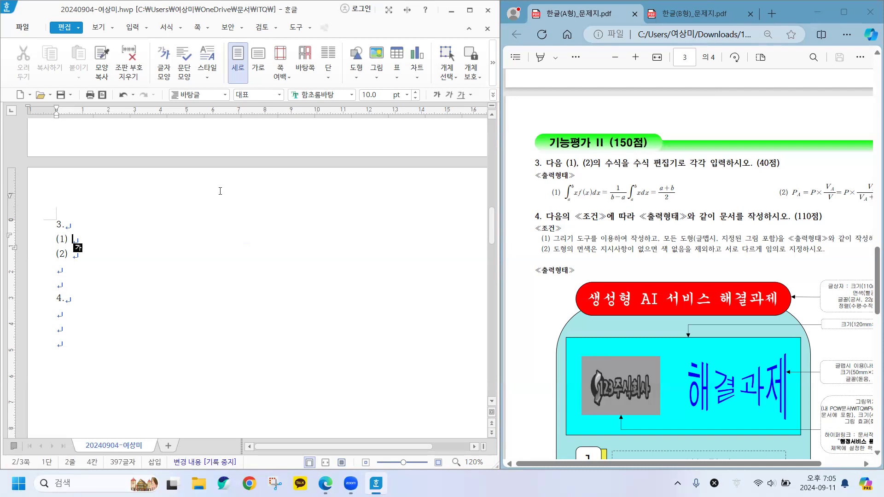
left_click(132, 29)
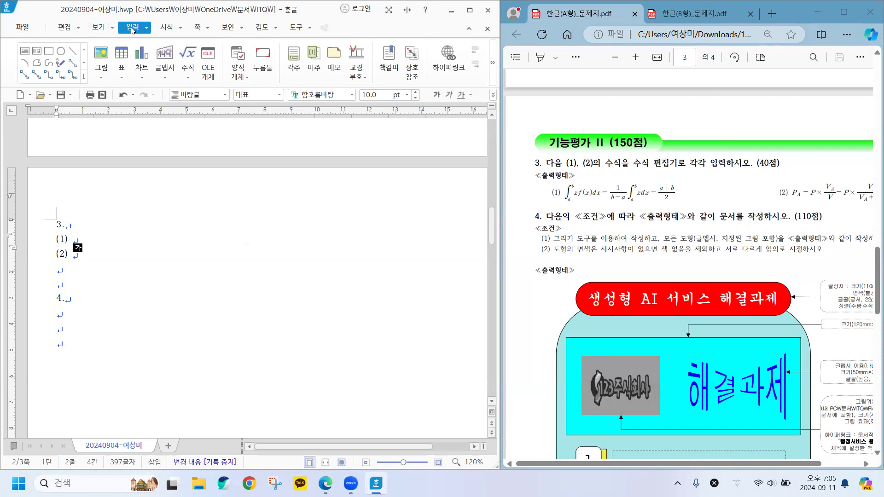
left_click(188, 57)
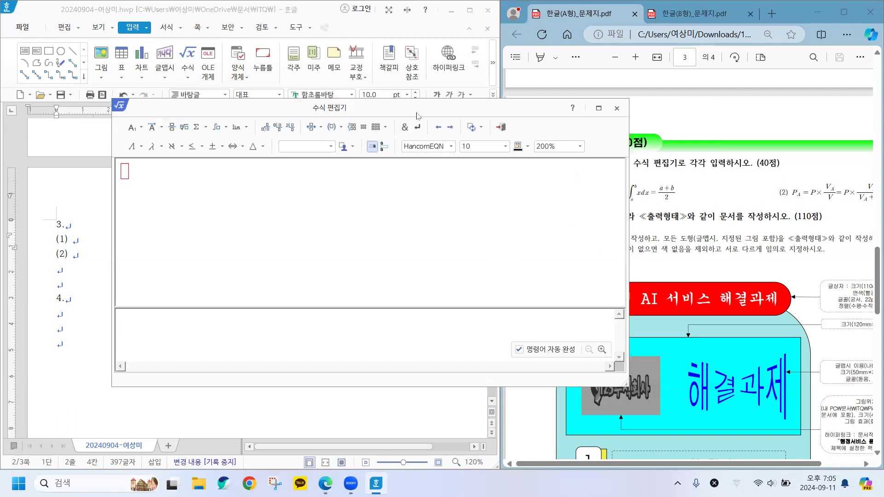
left_click_drag(418, 116, 335, 110)
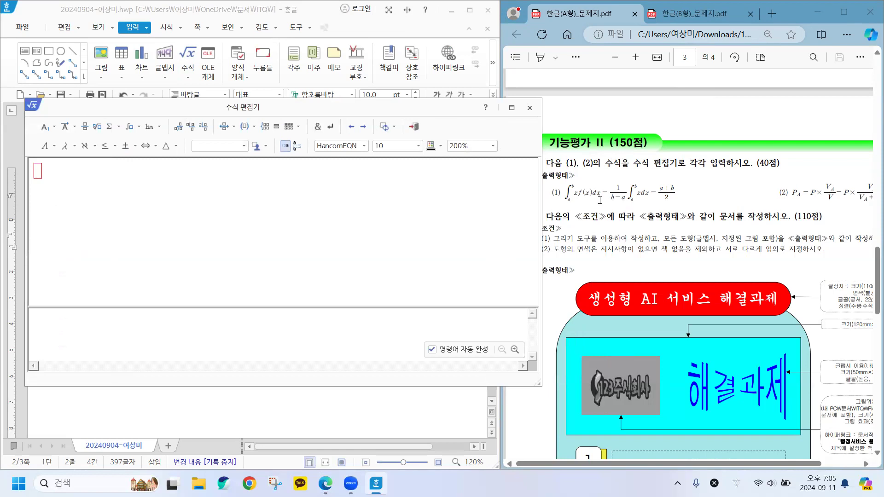
left_click(726, 117)
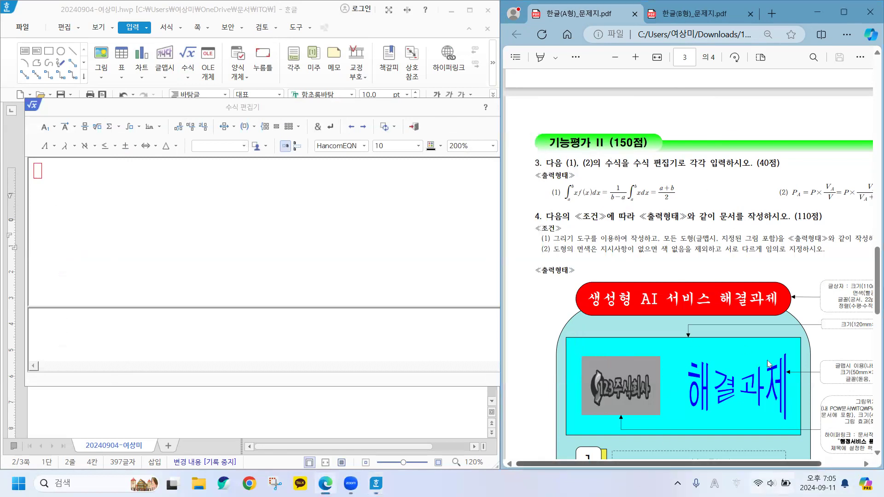
left_click(636, 57)
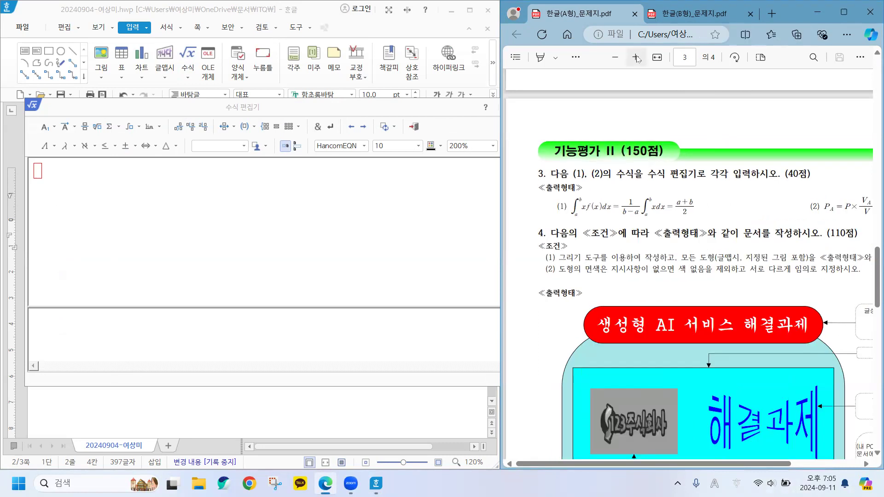
left_click(636, 57)
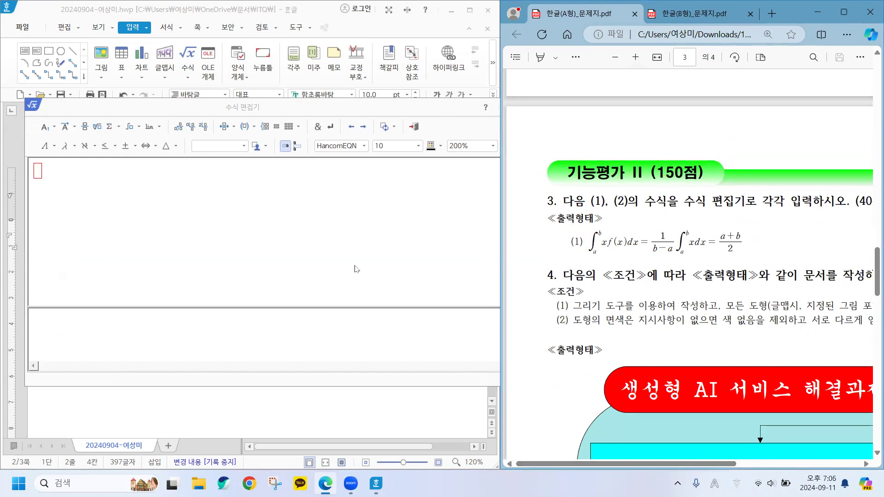
left_click(405, 100)
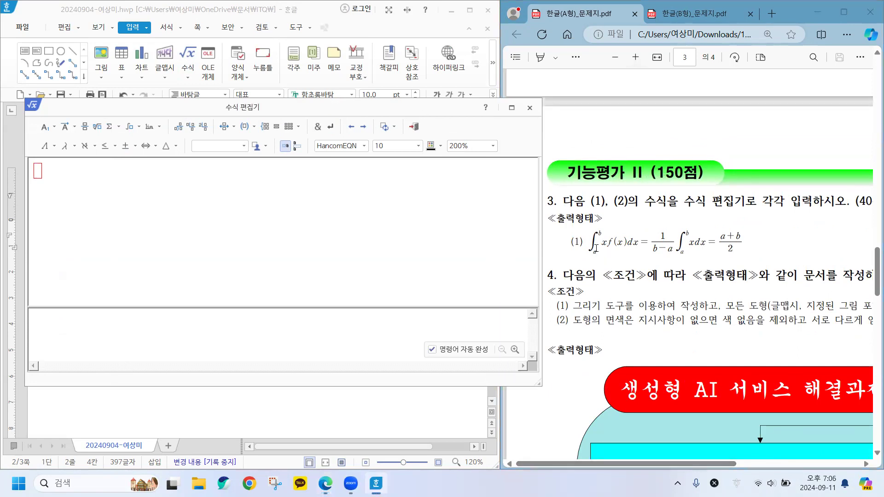
key("ctrl+2")
mouse_move(561, 228)
left_mouse_down()
mouse_move(777, 272)
mouse_move(755, 264)
left_mouse_up()
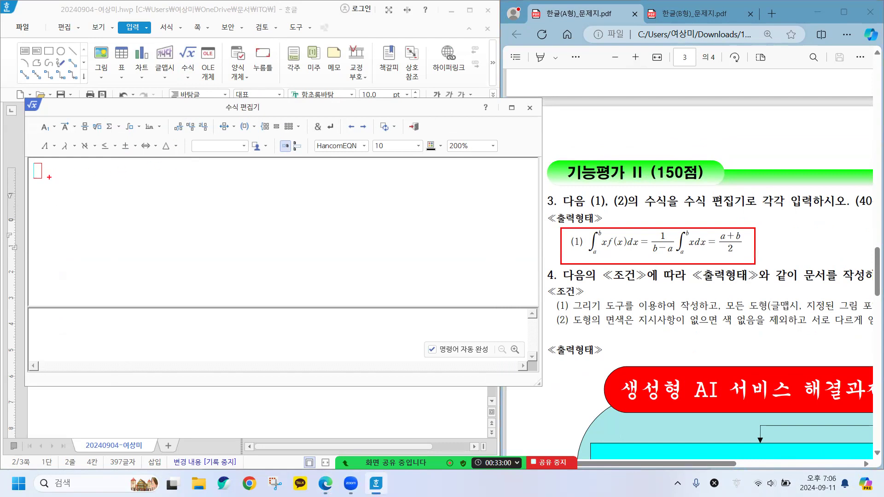
key("Escape")
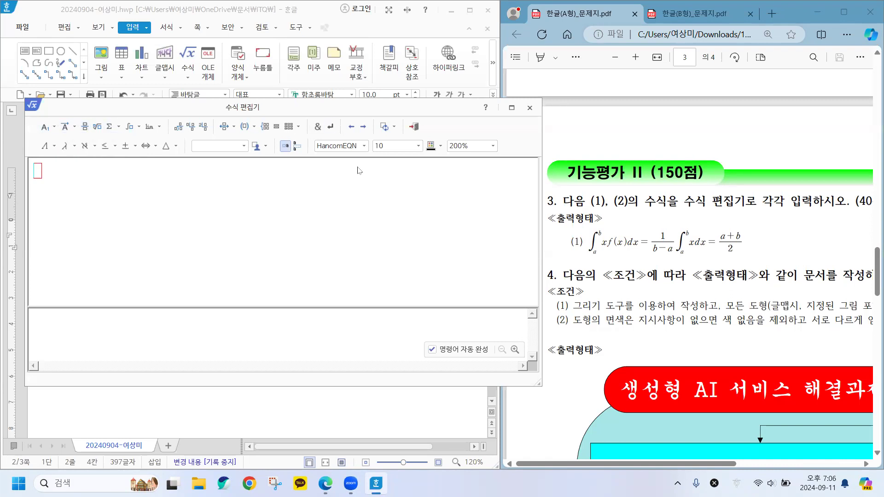
left_click(529, 108)
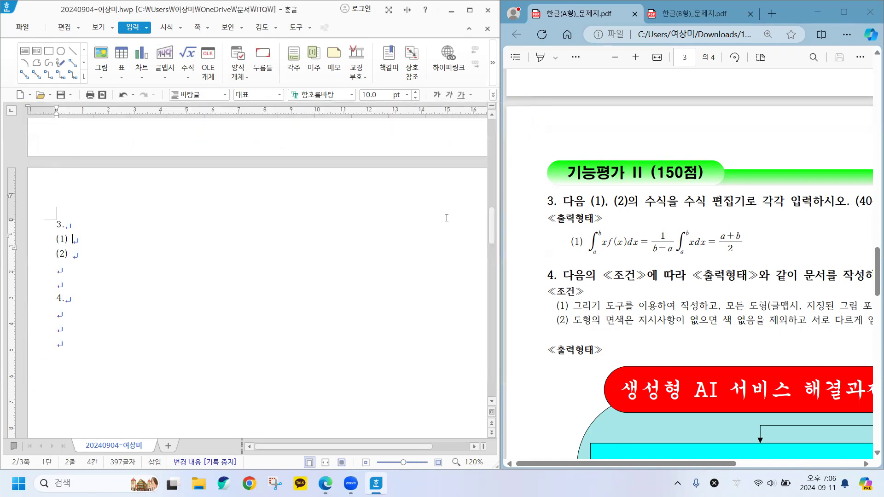
key("Hangul")
key("Up")
left_click(71, 241)
left_click(72, 257)
left_click(43, 242)
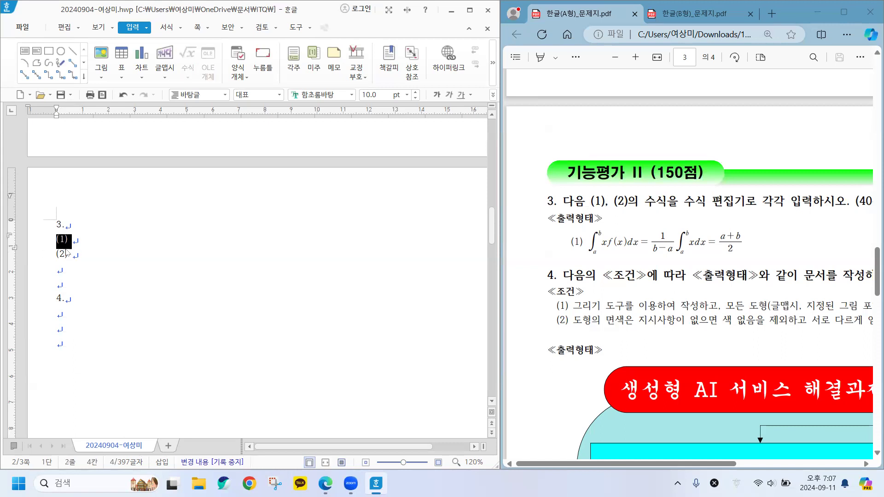
left_click(43, 257)
left_click(93, 260)
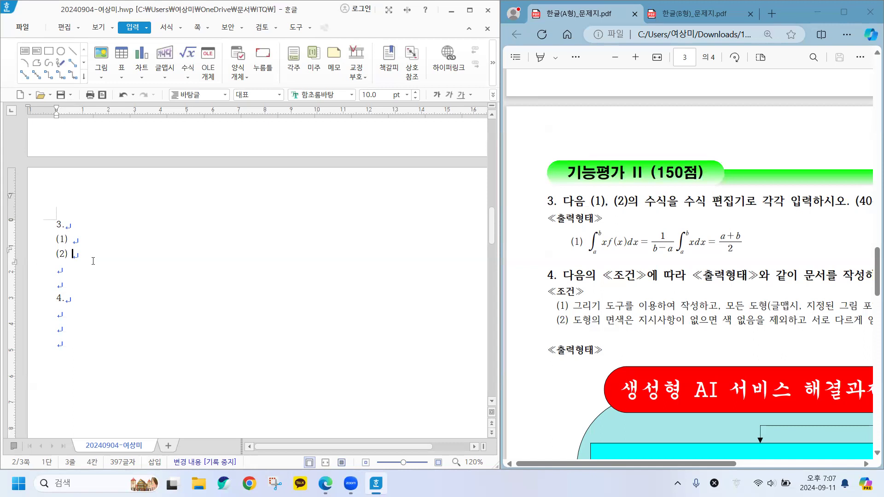
Step: Open the equation editor for a new equation after the number (1) beneath item 3
left_click(89, 240)
left_click(187, 55)
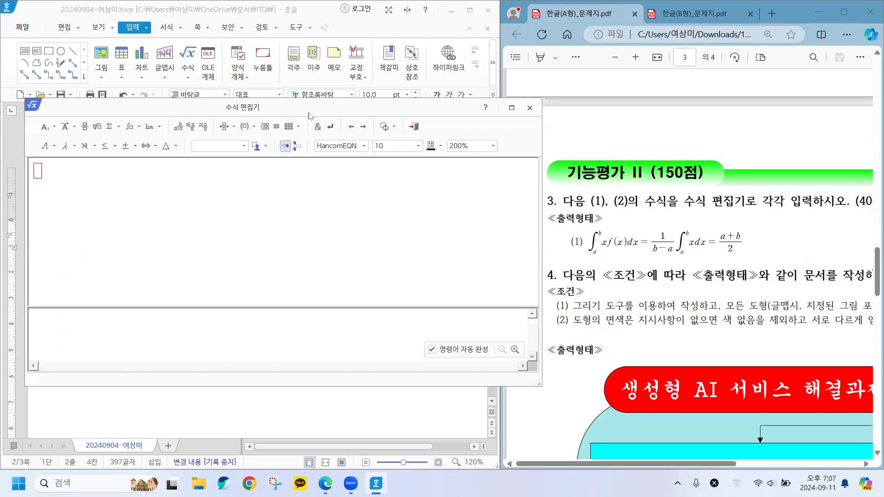
left_click_drag(309, 116, 338, 119)
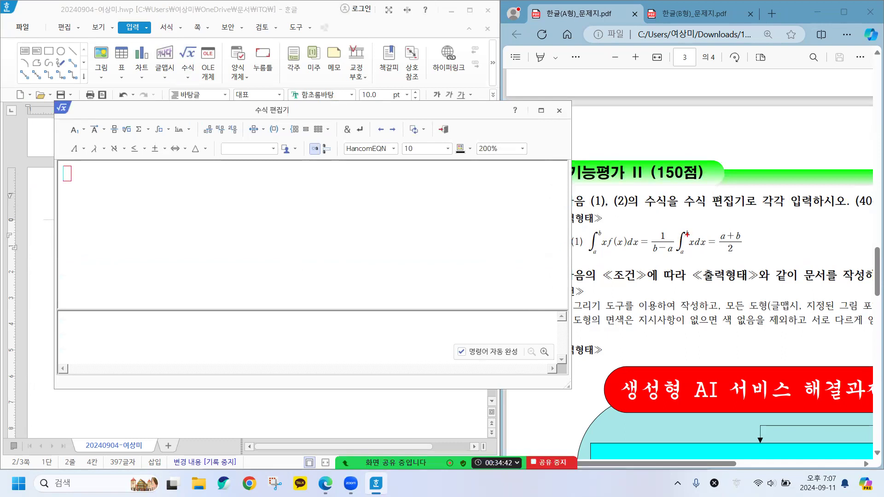
mouse_move(582, 225)
left_mouse_down()
mouse_move(661, 268)
mouse_move(777, 269)
mouse_move(770, 264)
left_mouse_up()
mouse_move(596, 229)
left_mouse_down()
mouse_move(606, 237)
mouse_move(599, 260)
left_mouse_up()
left_click_drag(647, 228, 679, 263)
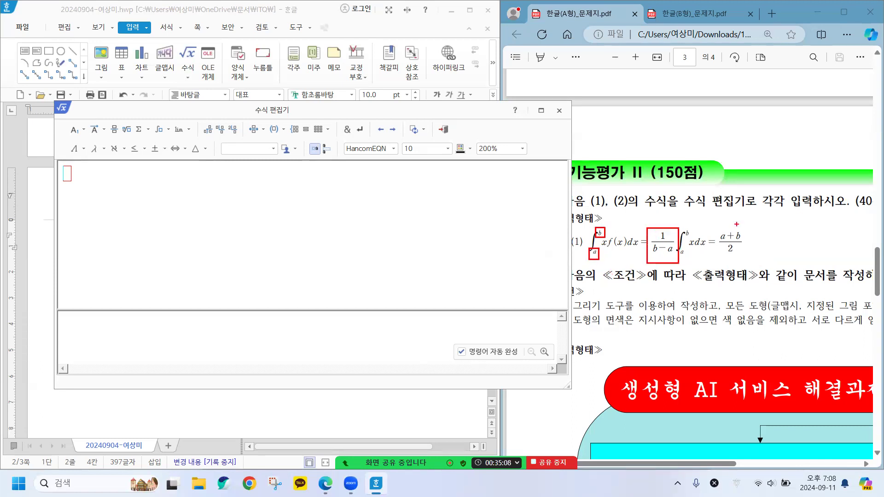
left_click_drag(711, 222, 748, 261)
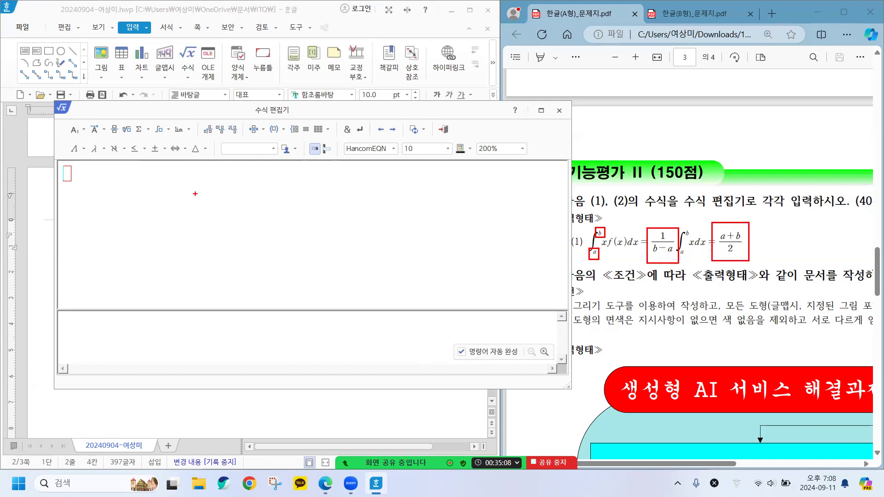
mouse_move(60, 118)
left_mouse_down()
mouse_move(328, 150)
mouse_move(389, 143)
left_mouse_up()
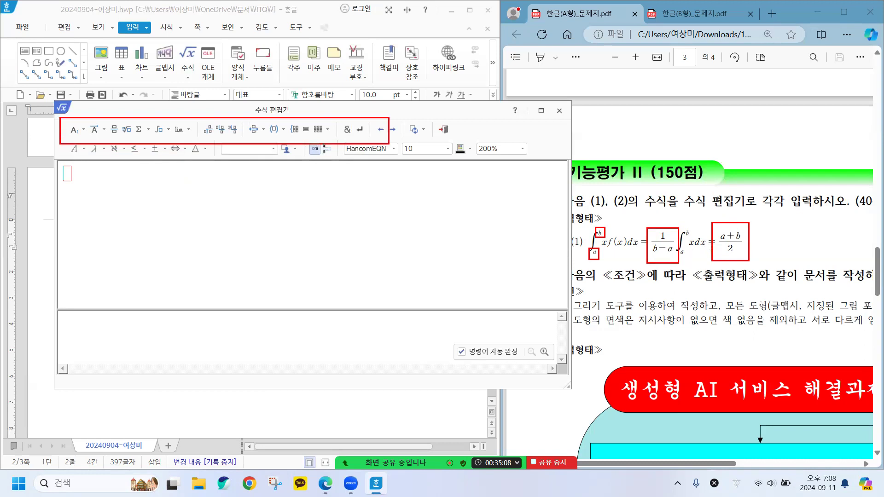
left_click_drag(55, 135, 232, 182)
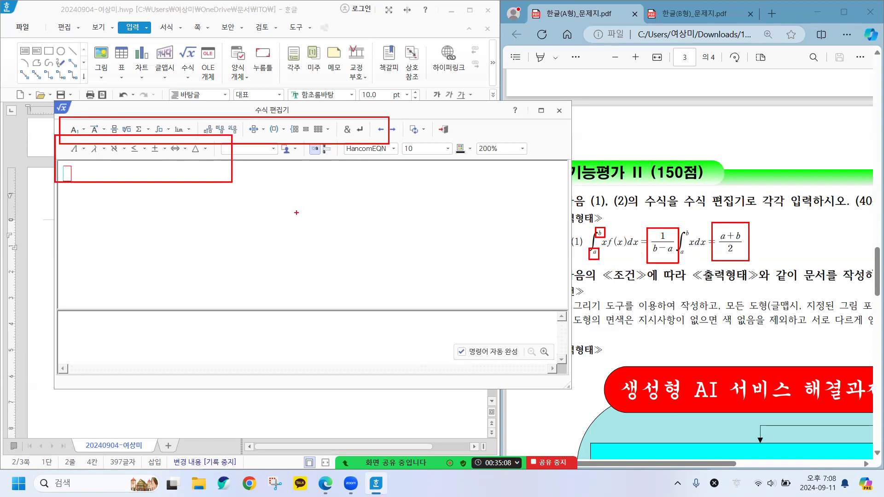
key("Escape")
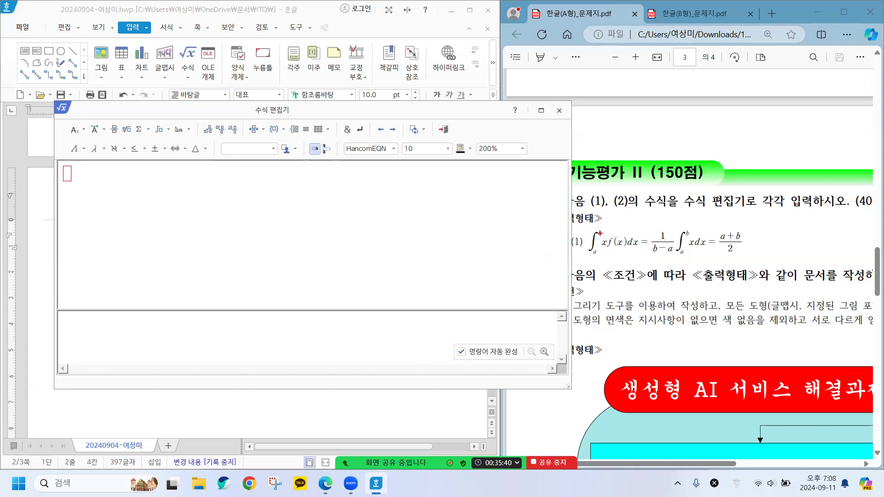
mouse_move(599, 233)
left_mouse_down()
mouse_move(629, 248)
mouse_move(677, 253)
mouse_move(672, 238)
left_mouse_up()
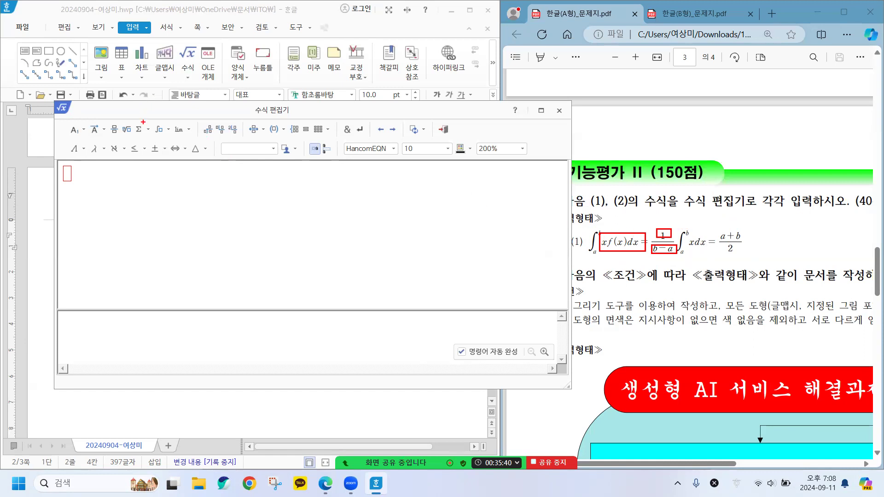
key("Escape")
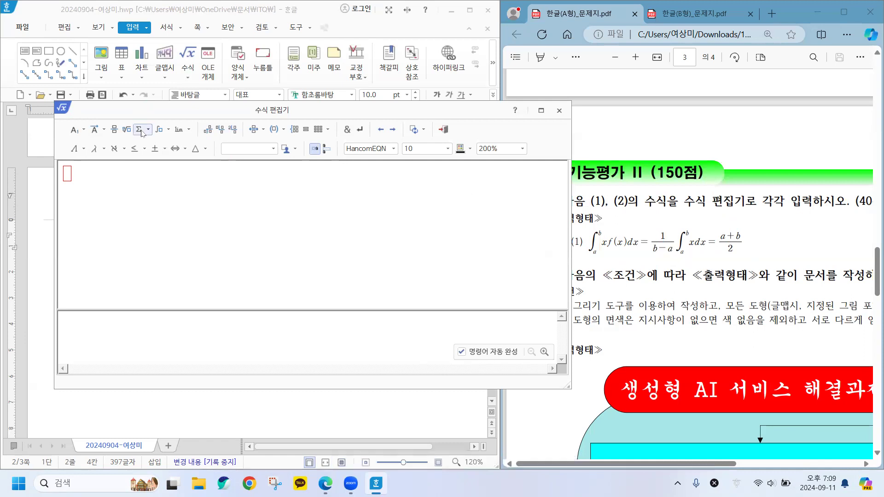
Step: Insert a single integral template with lower and upper limits into the empty equation
left_click(169, 130)
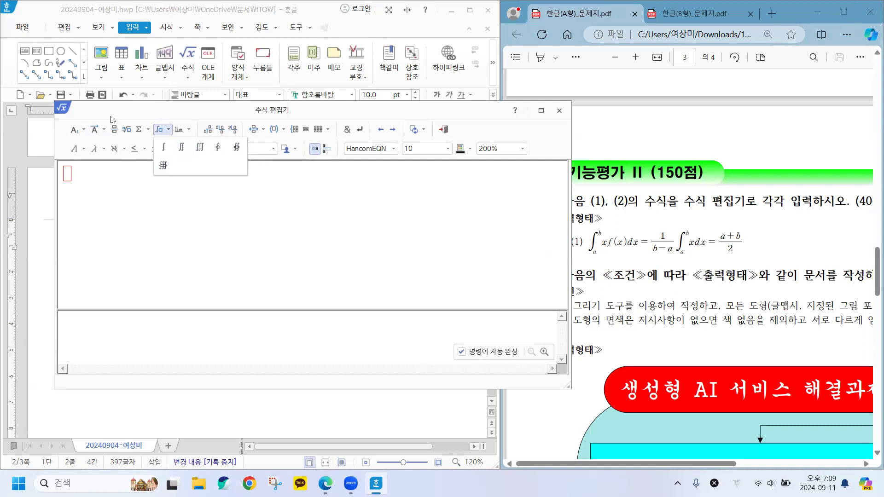
left_click(69, 176)
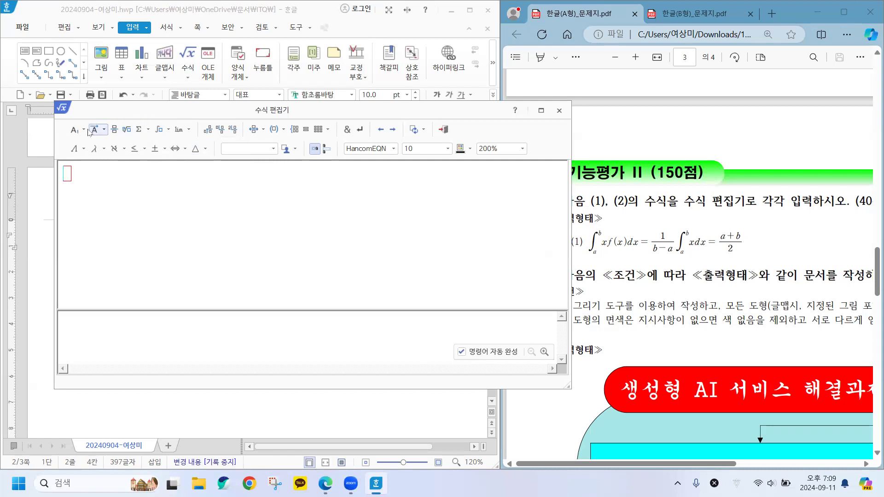
left_click(169, 130)
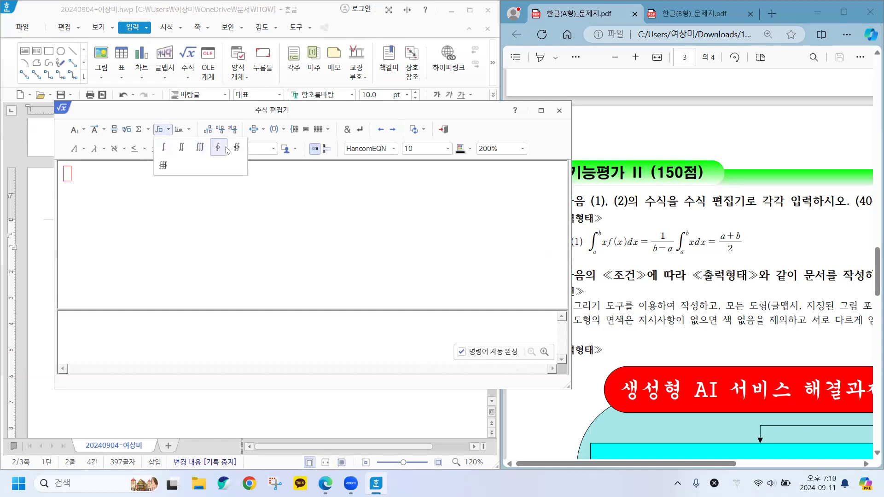
left_click(165, 149)
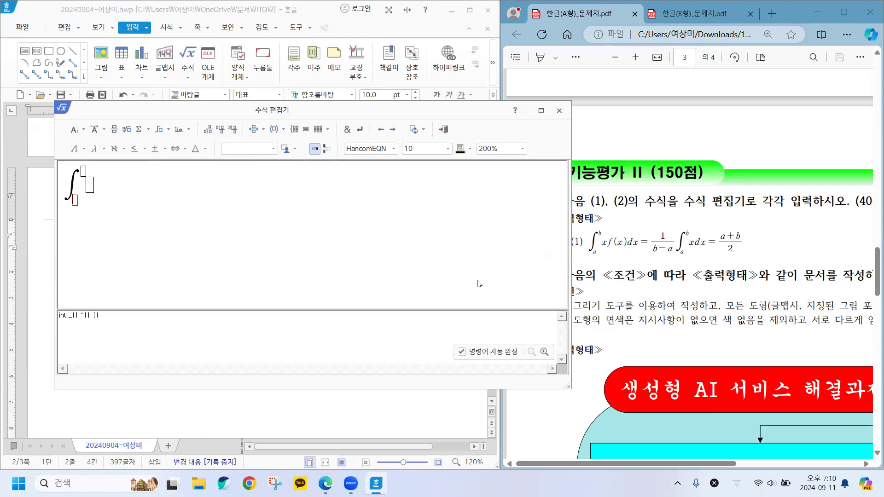
Step: Set the integral's lower limit to a and its upper limit to b
type("a")
key("Tab")
type("b")
Step: Enter xf(x)dx as the integrand of the first integral, followed by an equals sign
left_click(89, 187)
type("xf")
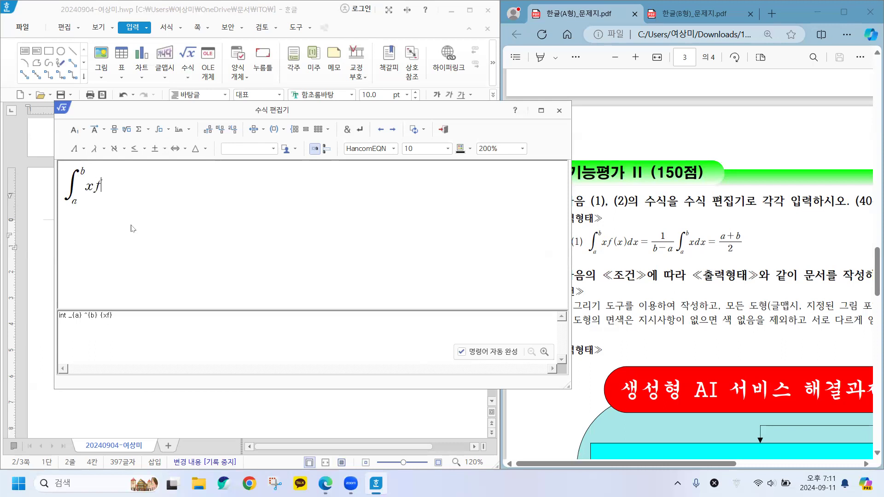
type("9")
key("BackSpace")
type("(x)dc")
key("BackSpace")
type("x=")
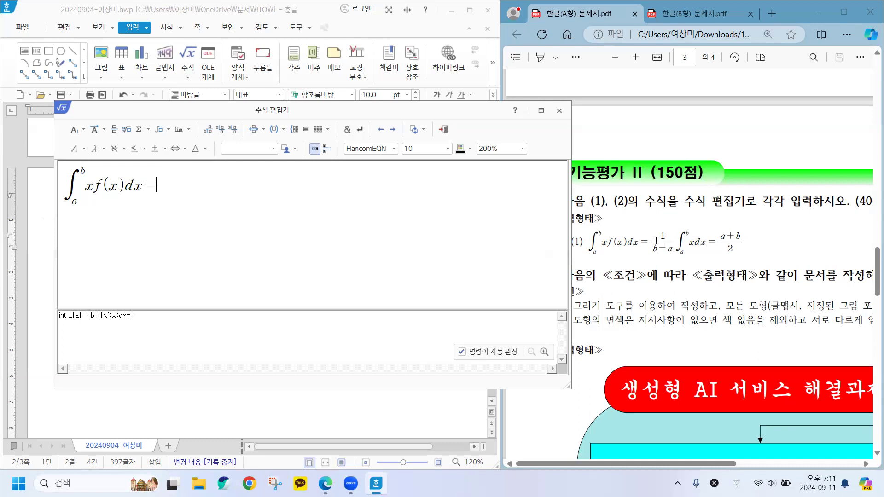
Step: Add a fraction with numerator 1 and denominator b-a after the equals sign, and move out of the fraction
left_click(114, 130)
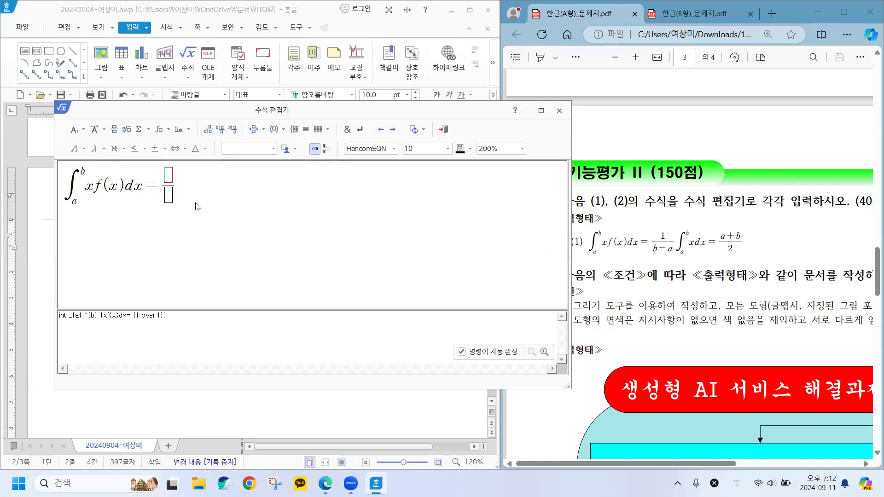
type("1")
key("Tab")
type("b-a")
key("Left")
key("Left")
key("Right")
key("Right")
key("Right")
key("Right")
key("Right")
key("Right")
key("Right")
Step: Add a second single integral with lower limit a, upper limit b and integrand xdx
left_click(163, 131)
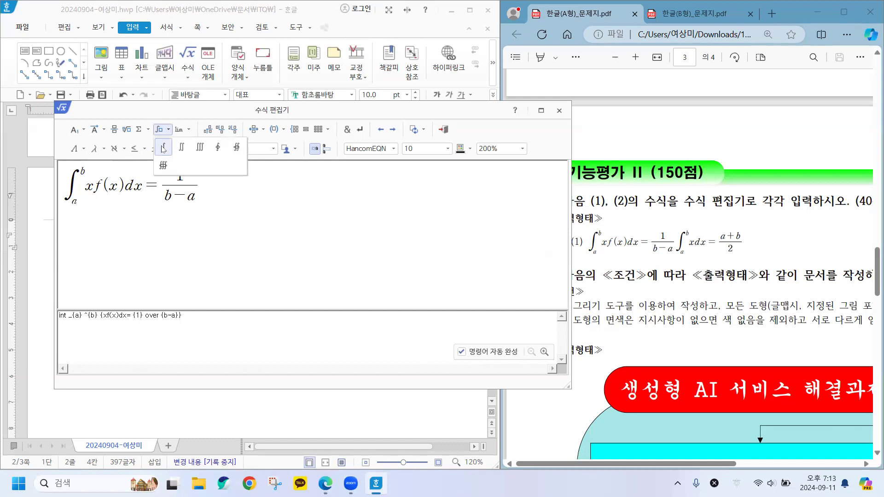
left_click(163, 147)
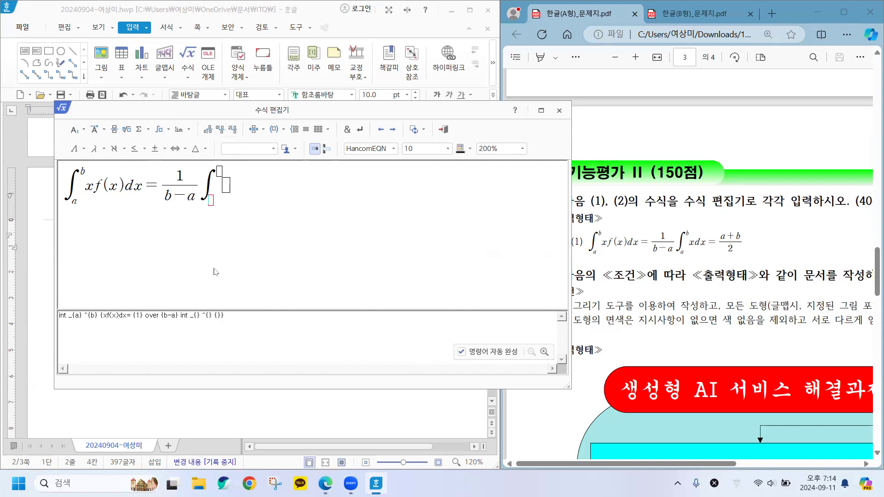
type("a")
key("Tab")
type("b")
key("Tab")
type("xdx")
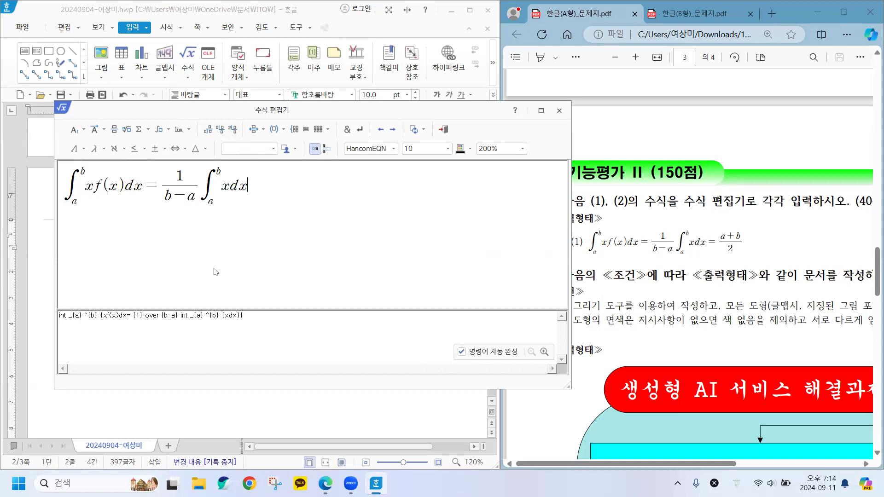
Step: Append an equals sign and a fraction with numerator a+b and denominator 2
type("=")
left_click(114, 129)
type("a+b} over {")
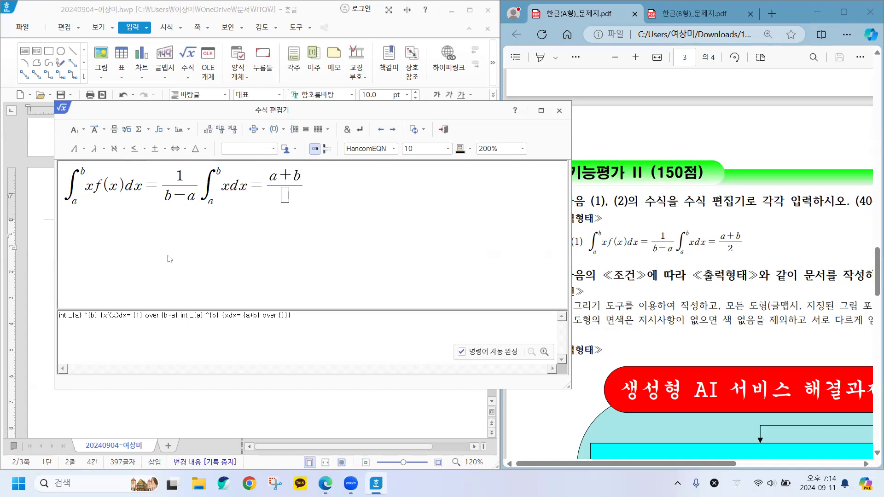
key("Tab")
type("2")
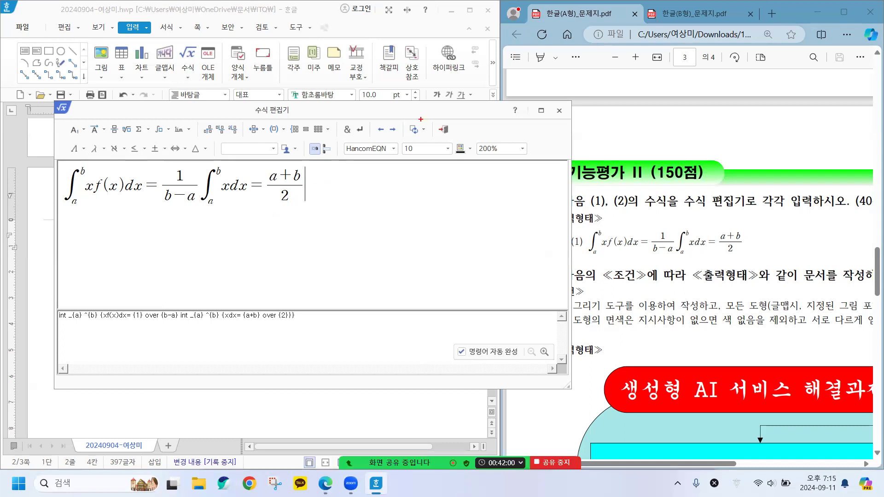
Step: Insert the finished equation (1) into the document and leave the equation editor
left_click_drag(431, 117, 467, 140)
key("Escape")
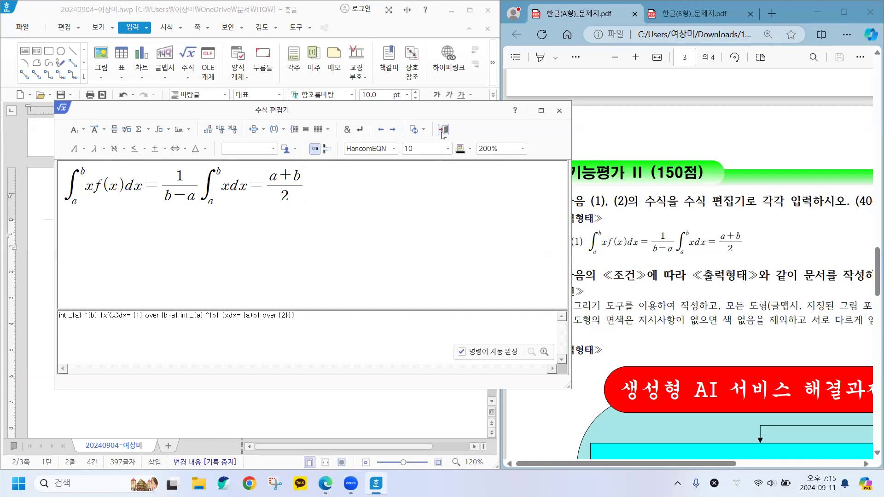
left_click(442, 130)
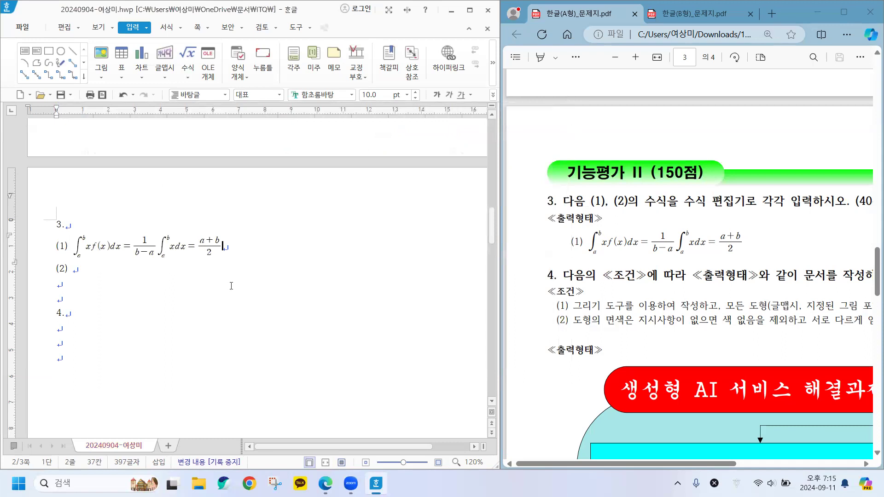
Step: Reopen equation (1) in the equation editor to review its terms, and return to the document
left_click(140, 248)
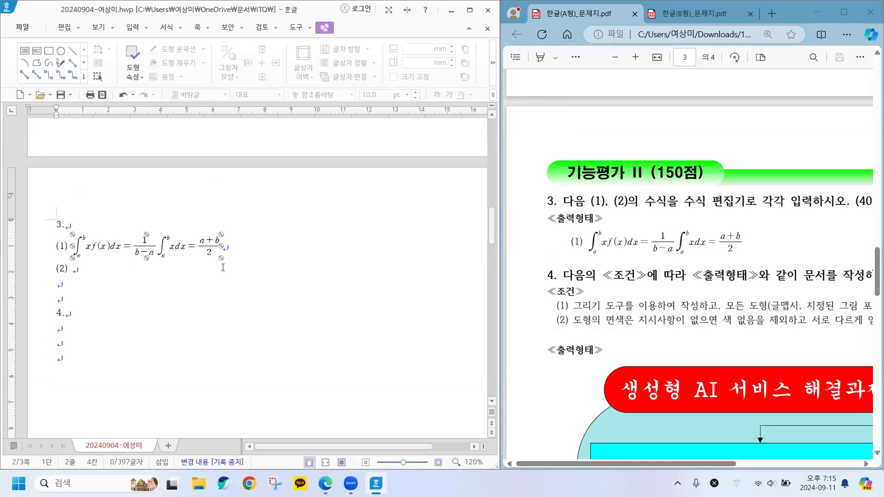
double_click(162, 249)
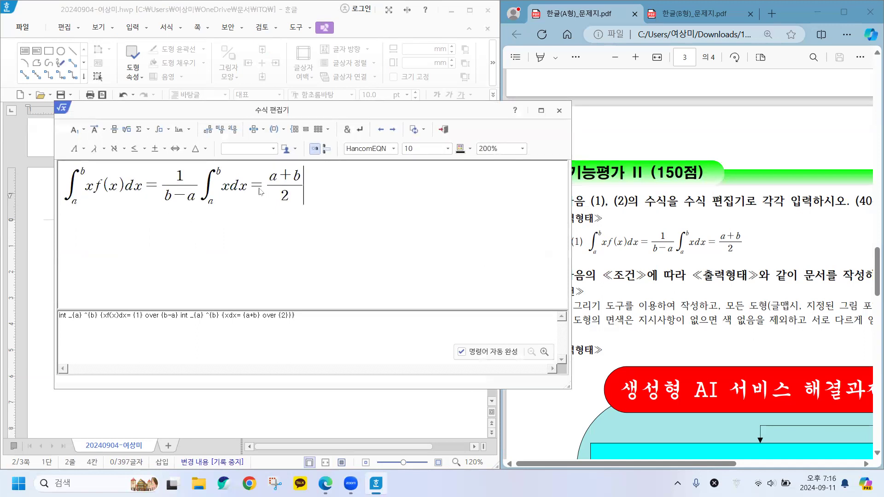
key("Left")
key("Left")
key("Left")
key("Left")
key("Left")
key("Left")
left_click(126, 188)
left_click(443, 130)
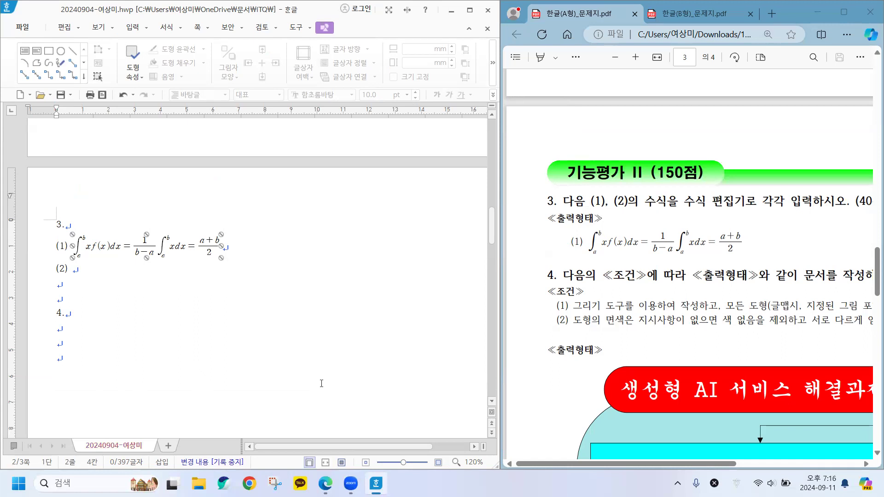
Step: Open the equation editor for a new equation after the number (2), keeping equation (2) of the question sheet in view
left_click(683, 452)
scroll(683, 452, "right", 2)
scroll(683, 453, "right", 6)
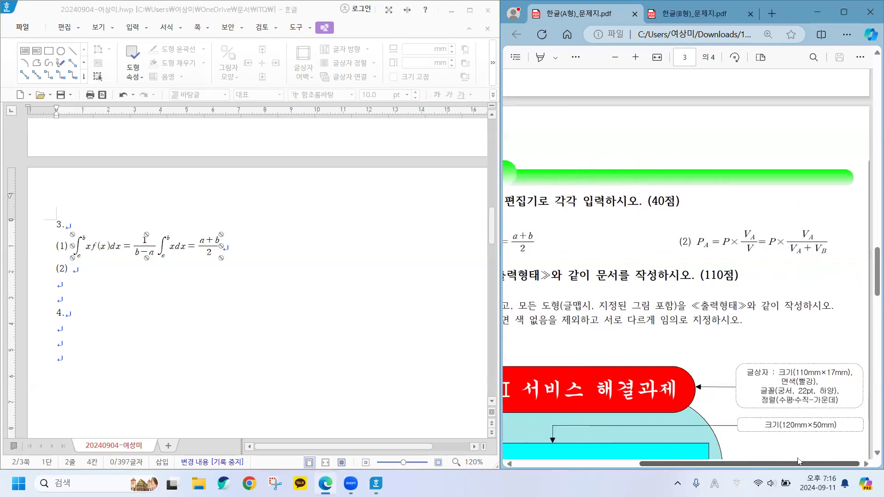
scroll(788, 460, "right", 1)
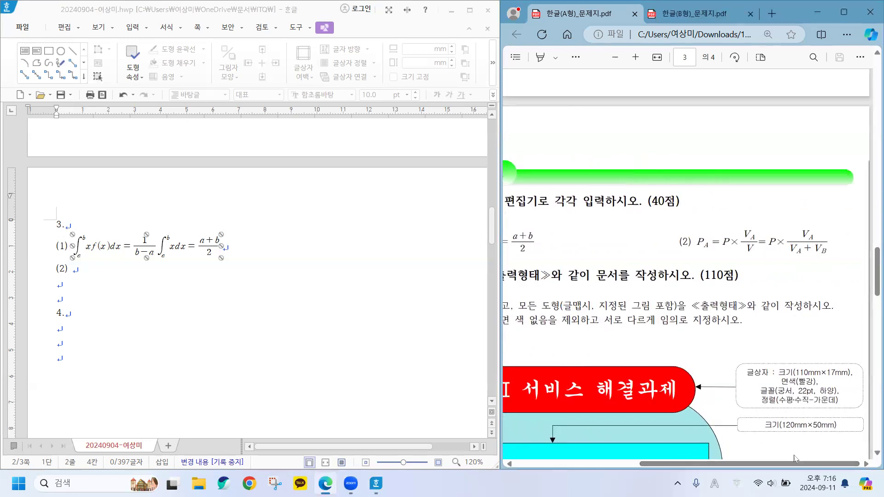
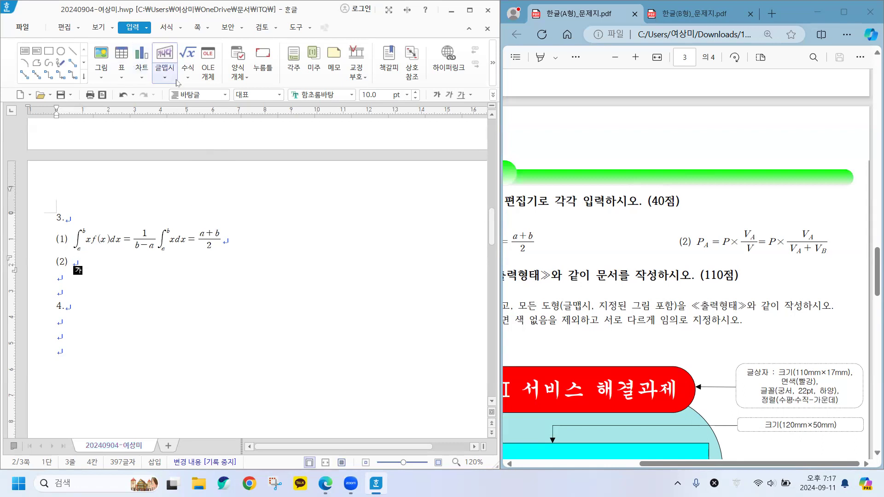
left_click(186, 56)
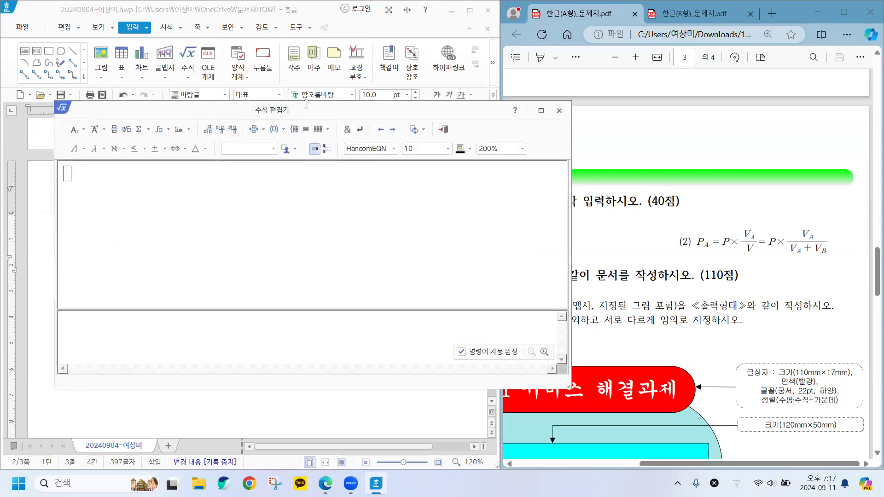
left_click_drag(313, 112, 351, 118)
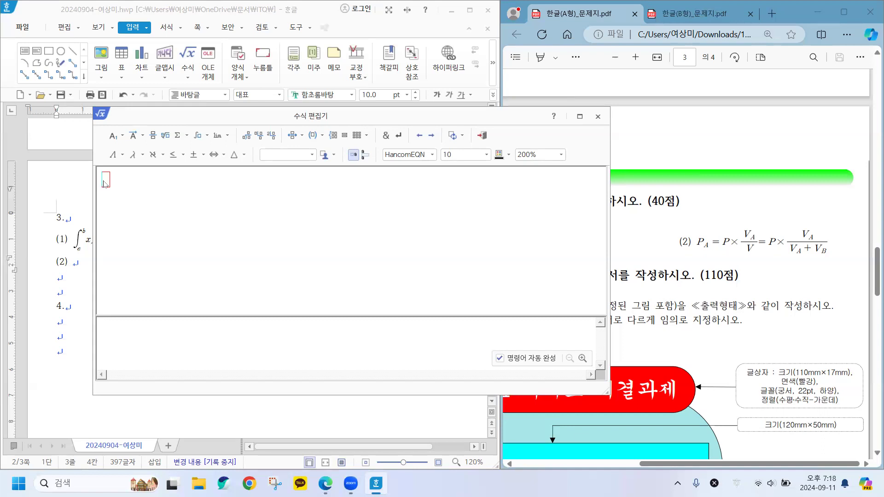
Step: Enter P with subscript A, an equals sign, and P followed by a multiplication sign ×
type("p")
key("BackSpace")
type("P")
left_click(123, 137)
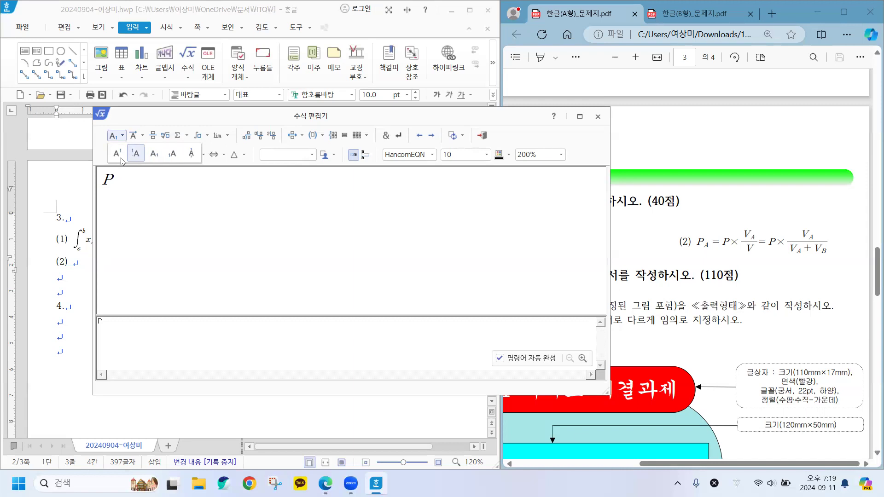
left_click(154, 157)
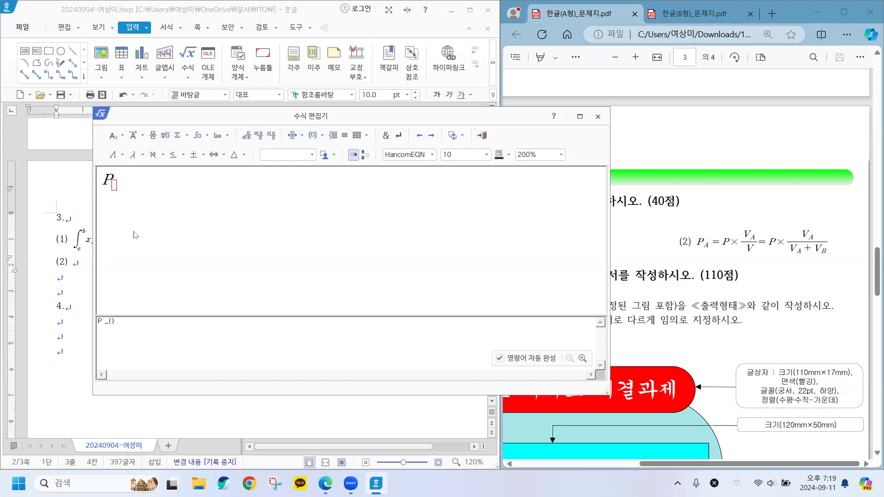
type("A")
type("=P")
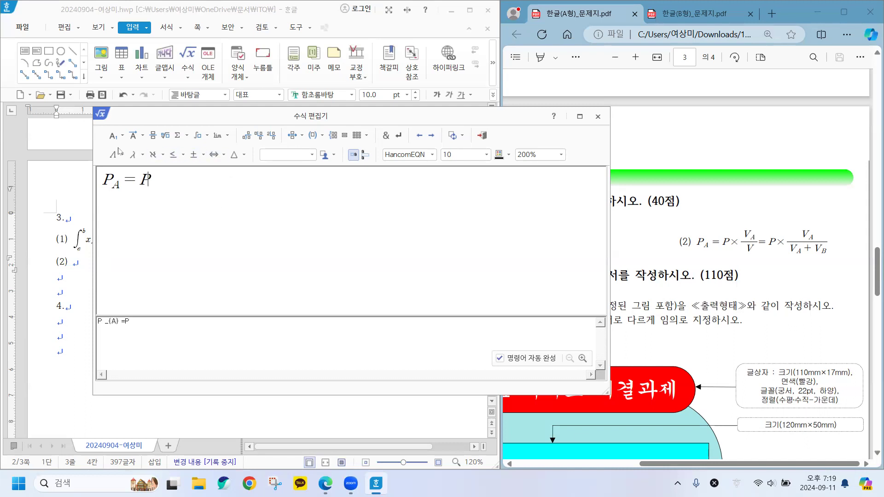
left_click(203, 158)
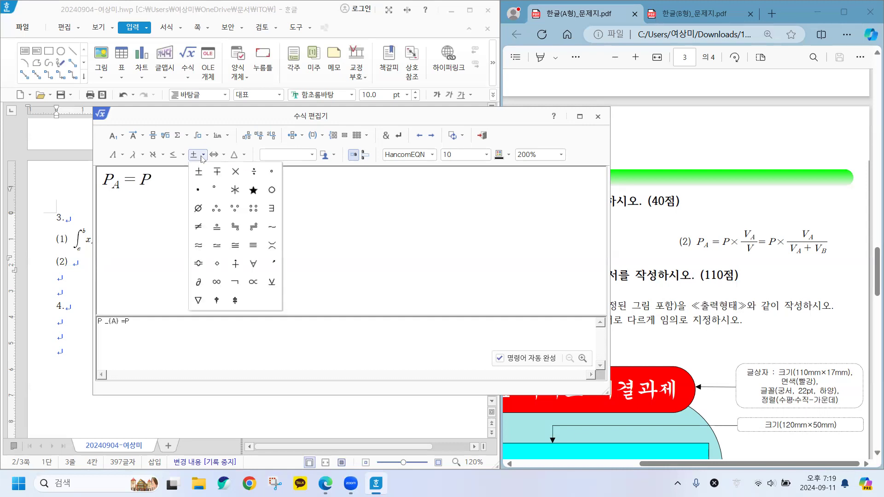
left_click(236, 173)
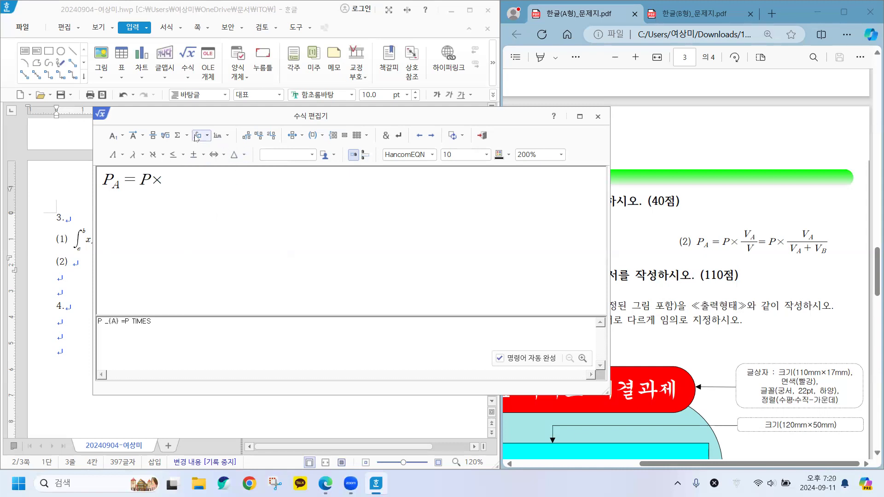
Step: Add a fraction with V subscript A as numerator and V as denominator
left_click(153, 136)
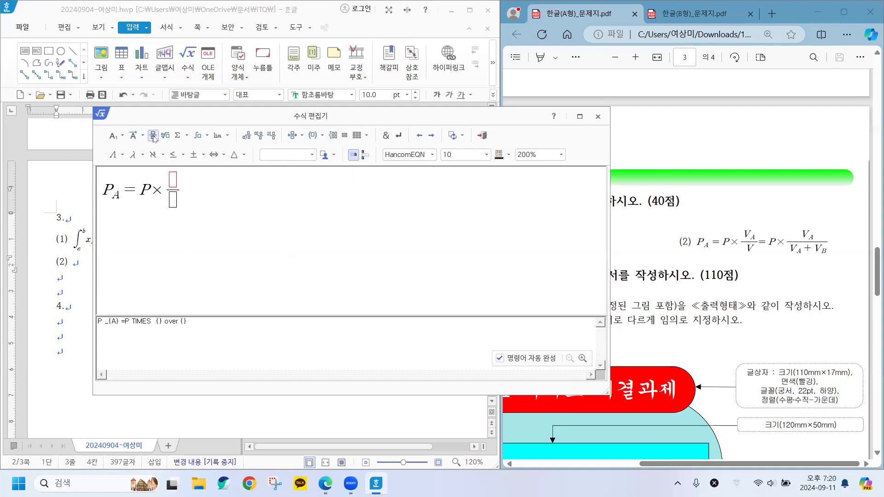
type("V-")
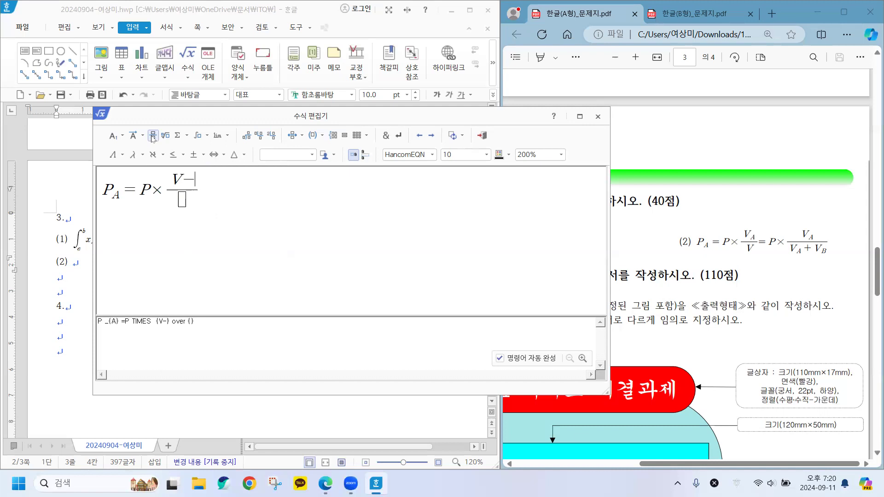
key("BackSpace")
type("_{")
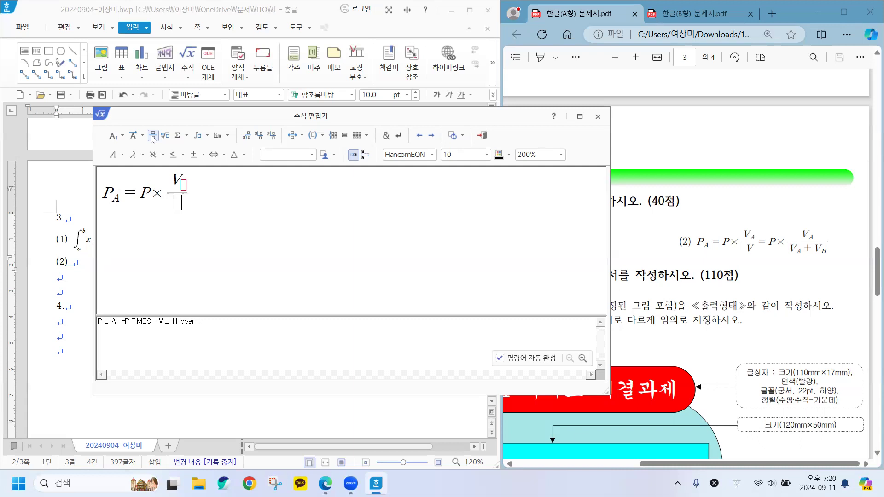
type("A")
type("V")
Step: Continue equation (2) after the first fraction with =P and a multiplication sign ×
type("=P")
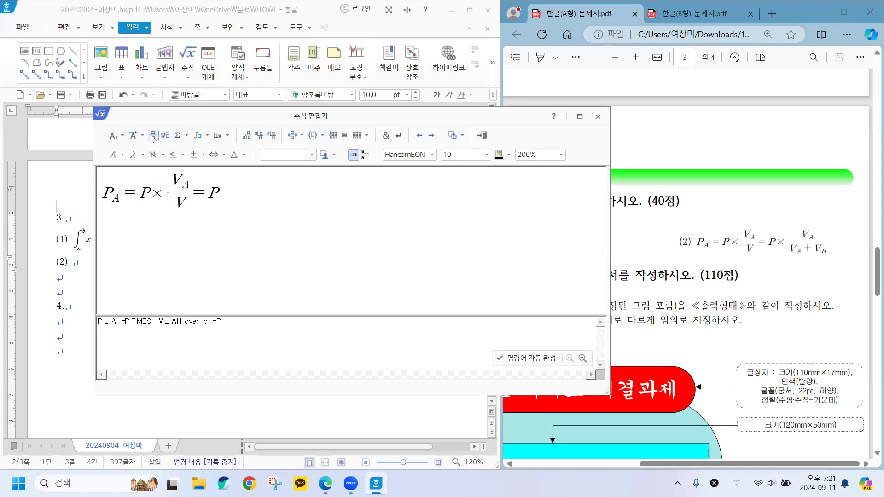
left_click(205, 157)
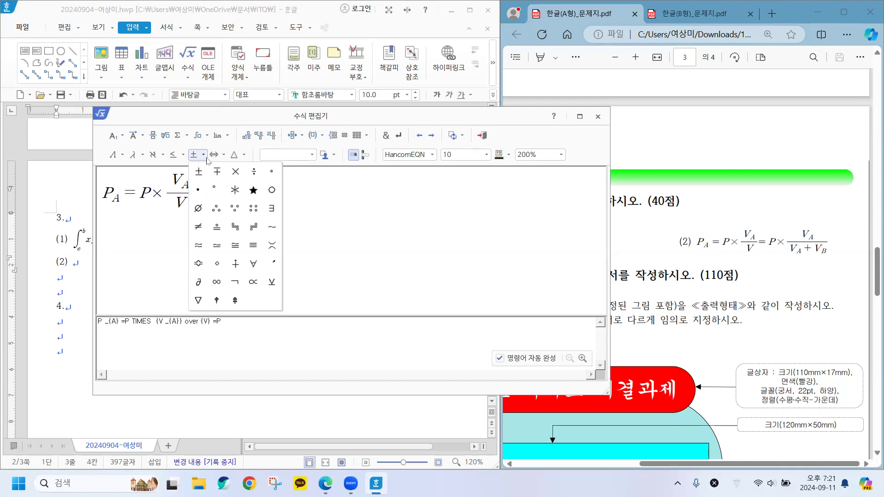
left_click(235, 171)
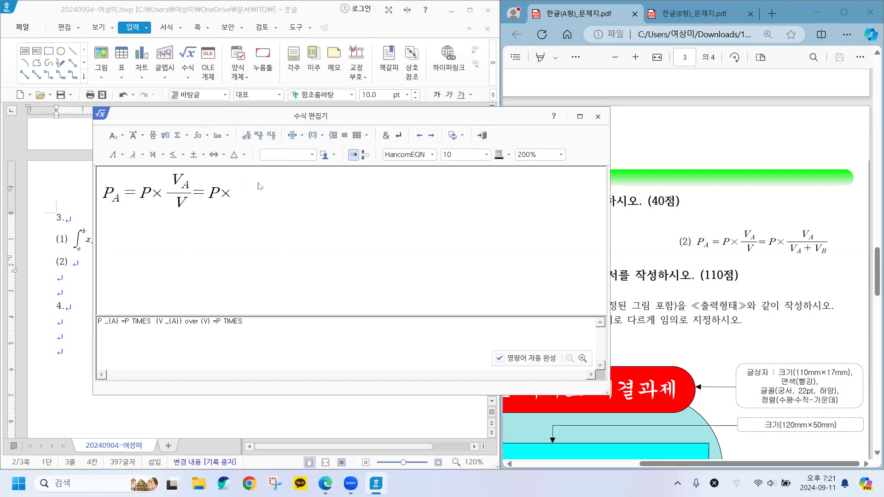
Step: Add the fraction V subscript A over V subscript A plus V subscript B, and insert the finished equation (2) into the document
left_click(153, 138)
type("V _{A}} over {}")
key("Tab")
type("V _{A+")
key("BackSpace")
type("+V _{")
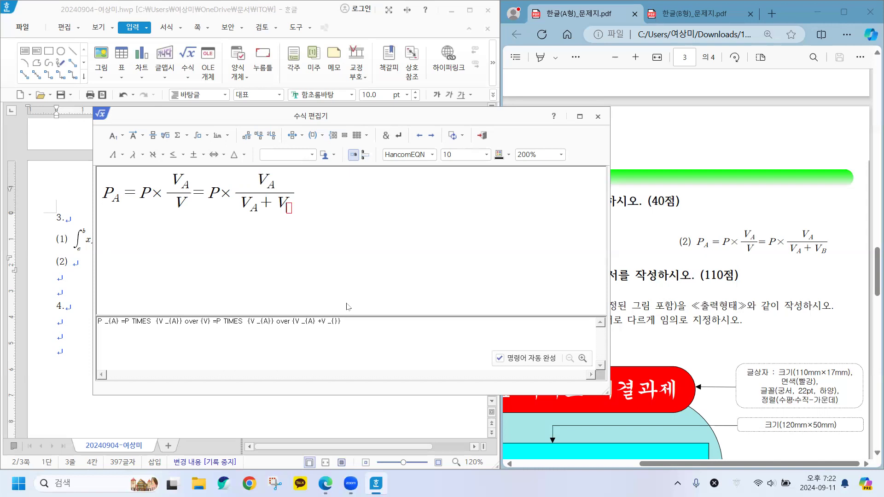
type("B")
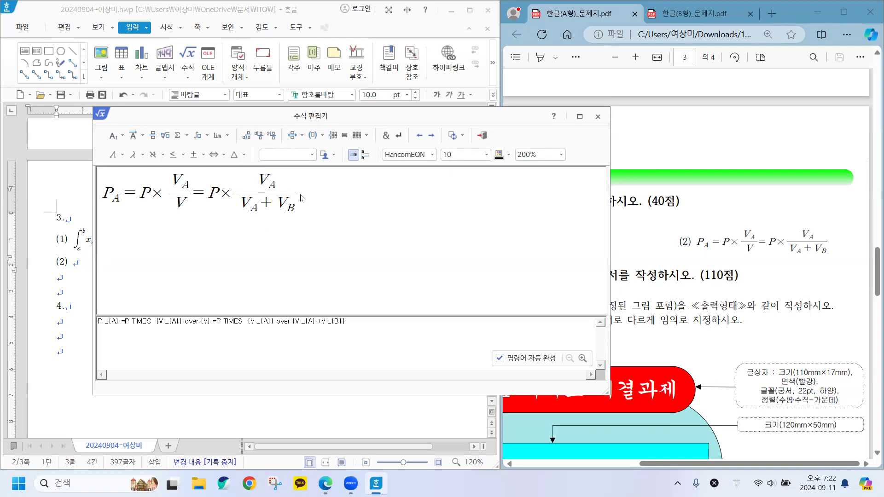
left_click(480, 135)
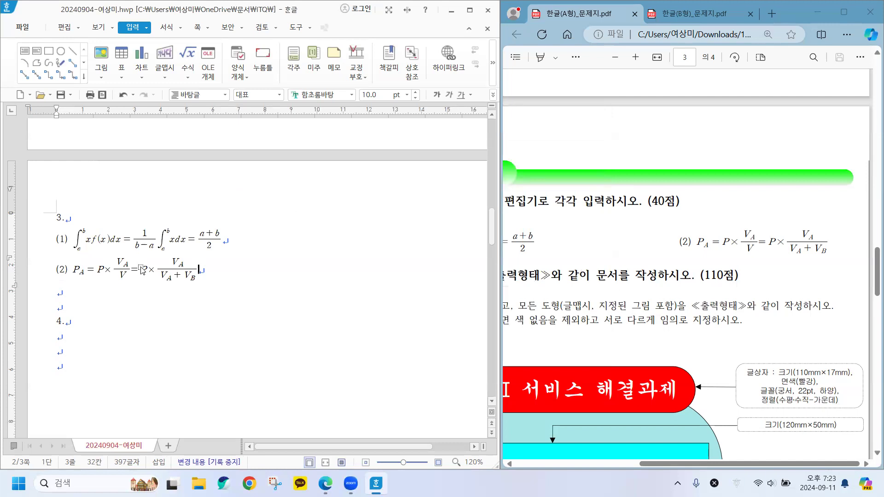
Step: Examine item 4's sample drawing and its callout instructions on page 3 of the question PDF at a reduced zoom
key("Hangul")
mouse_move(324, 484)
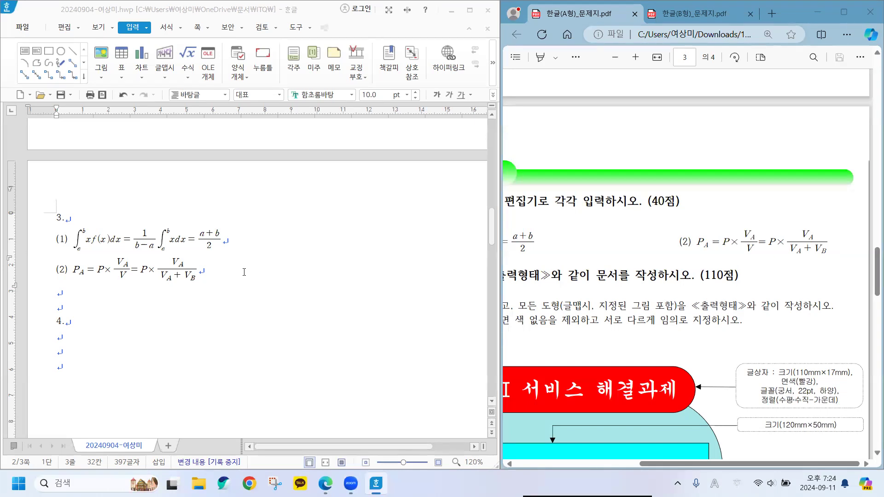
scroll(244, 272, "down", 5)
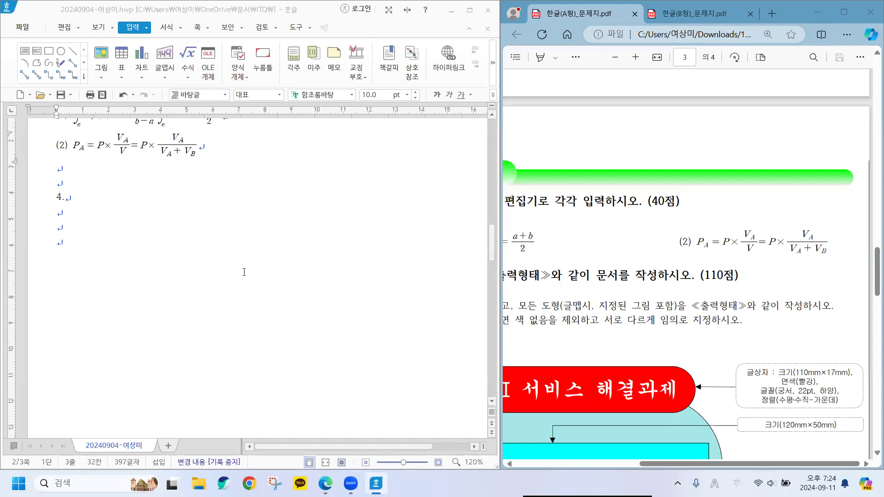
scroll(639, 269, "down", 3)
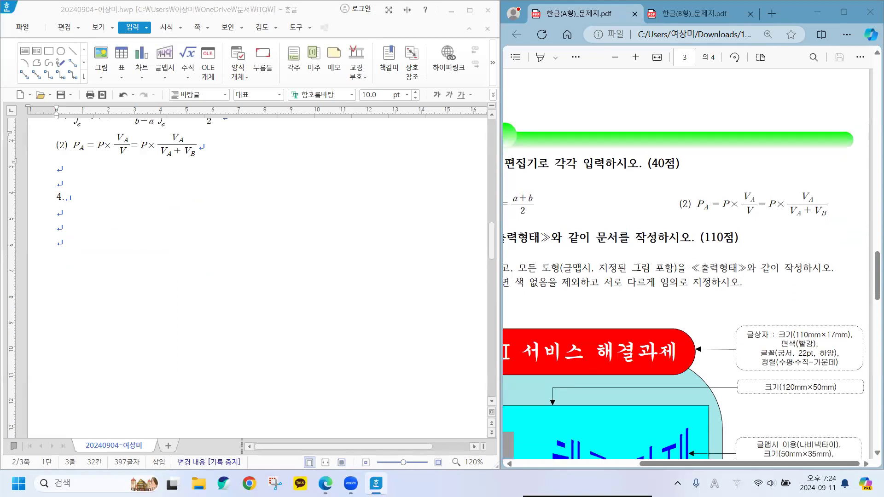
scroll(639, 269, "down", 4)
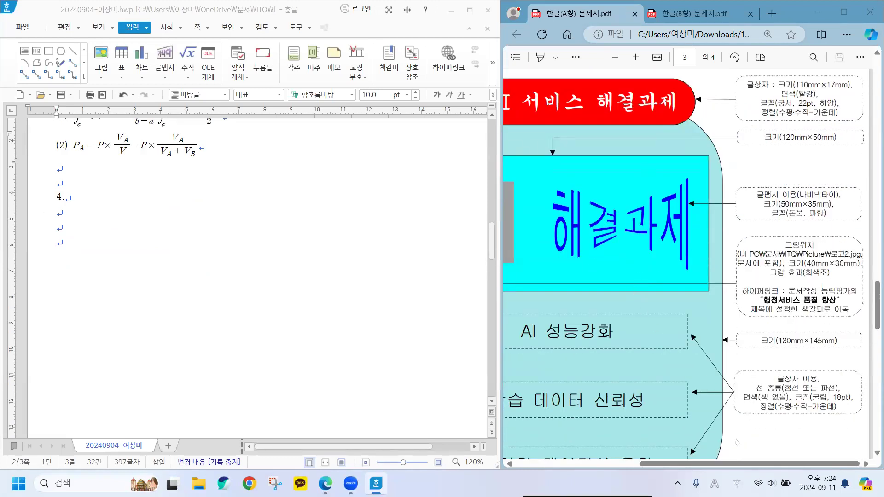
left_click(616, 57)
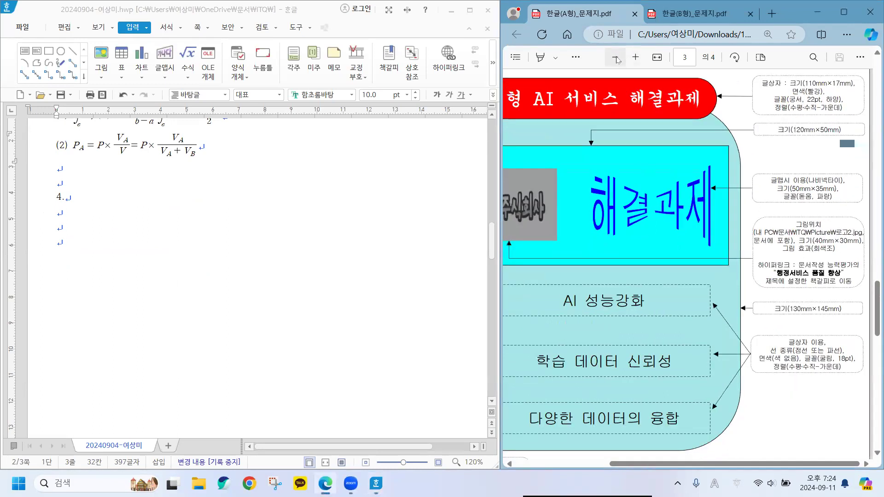
left_click(615, 57)
left_click(616, 57)
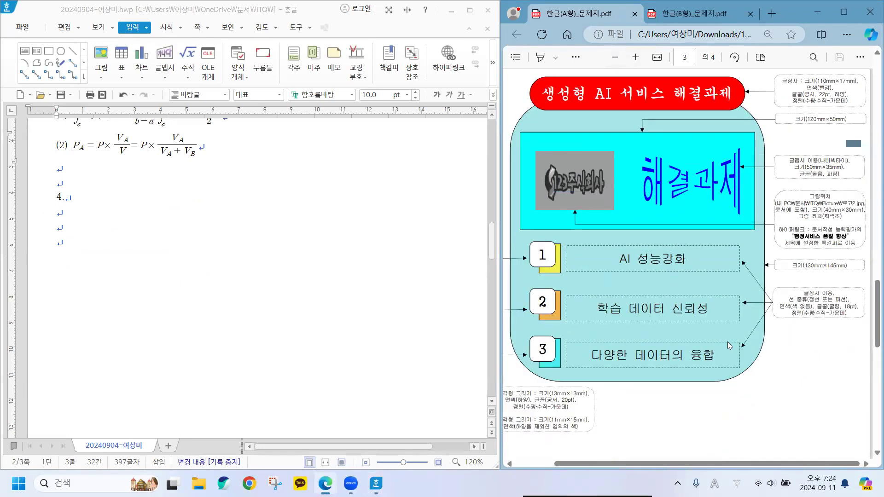
scroll(727, 342, "up", 1)
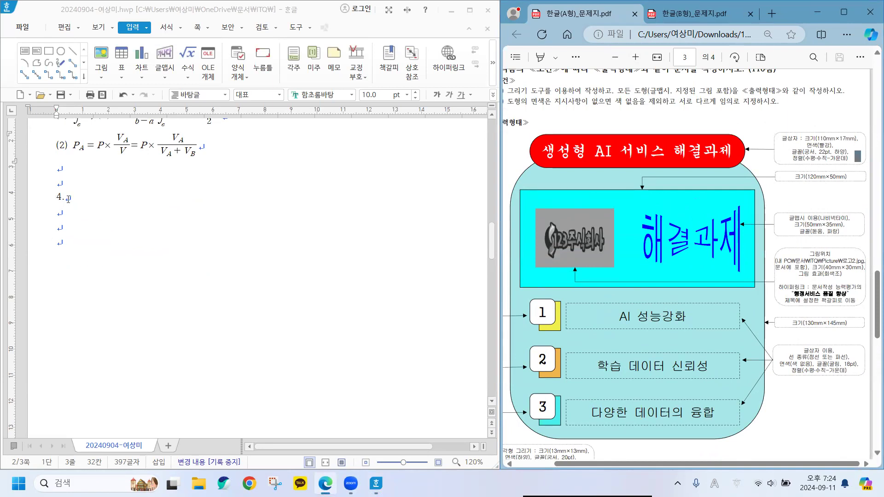
Step: Place the text cursor on the empty line directly below the item number 4 in the answer document
left_click(57, 217)
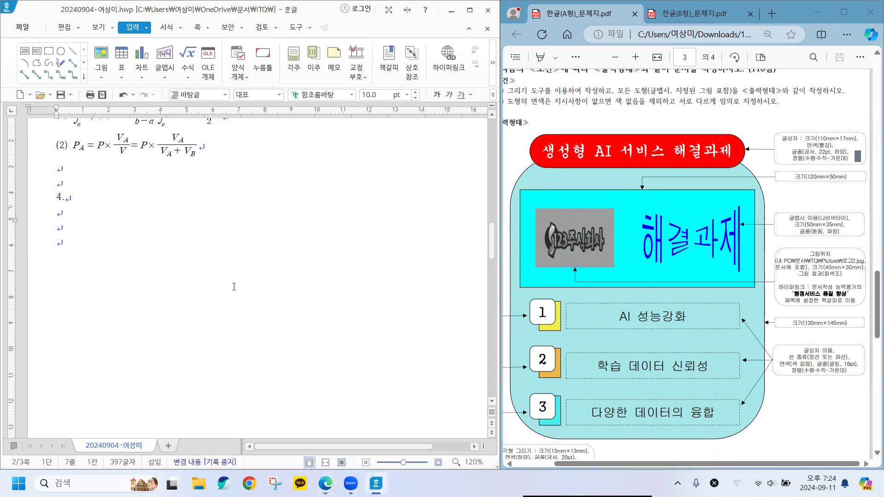
key("Hangul")
left_click_drag(491, 241, 490, 244)
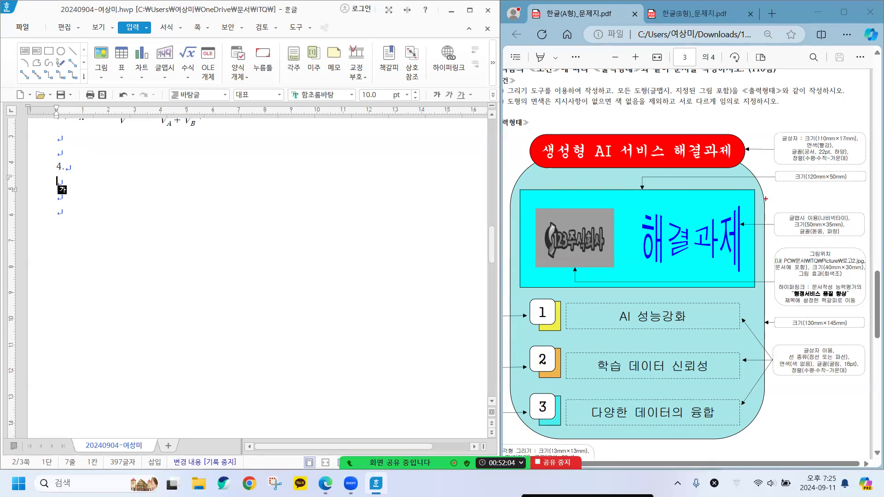
Step: Examine the sample drawing's parts: title box, inner rectangle, logo picture, 해결과제 WordArt and the three numbered rows
left_click_drag(766, 198, 870, 188)
left_click_drag(516, 139, 713, 180)
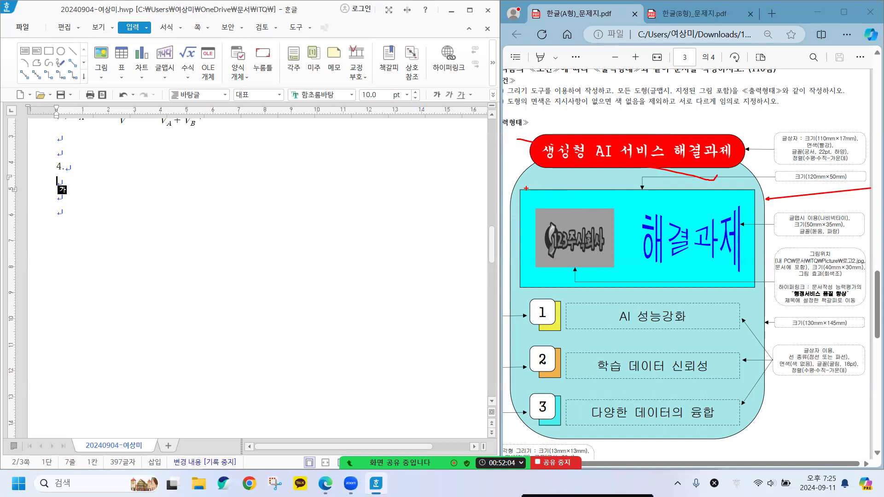
mouse_move(514, 188)
left_mouse_down()
mouse_move(579, 233)
mouse_move(765, 287)
left_mouse_up()
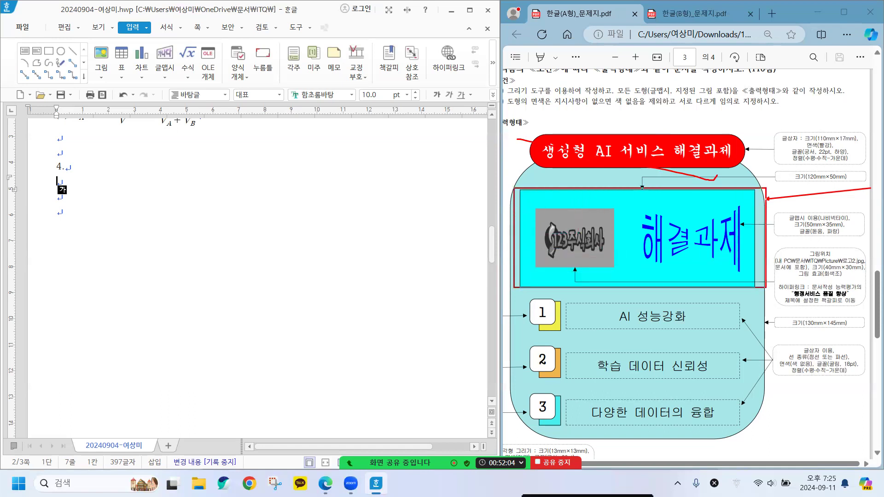
mouse_move(537, 205)
left_mouse_down()
mouse_move(579, 246)
mouse_move(621, 266)
left_mouse_up()
left_click_drag(640, 219, 751, 275)
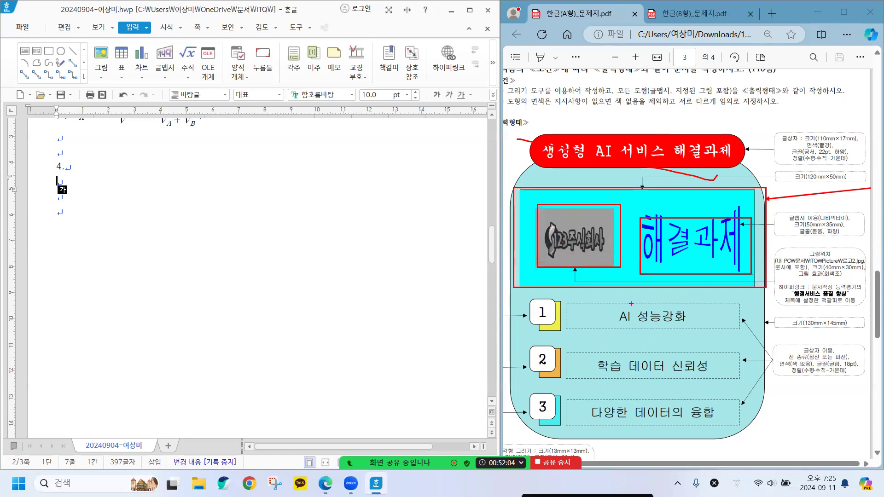
mouse_move(534, 296)
left_mouse_down()
mouse_move(714, 375)
mouse_move(746, 426)
left_mouse_up()
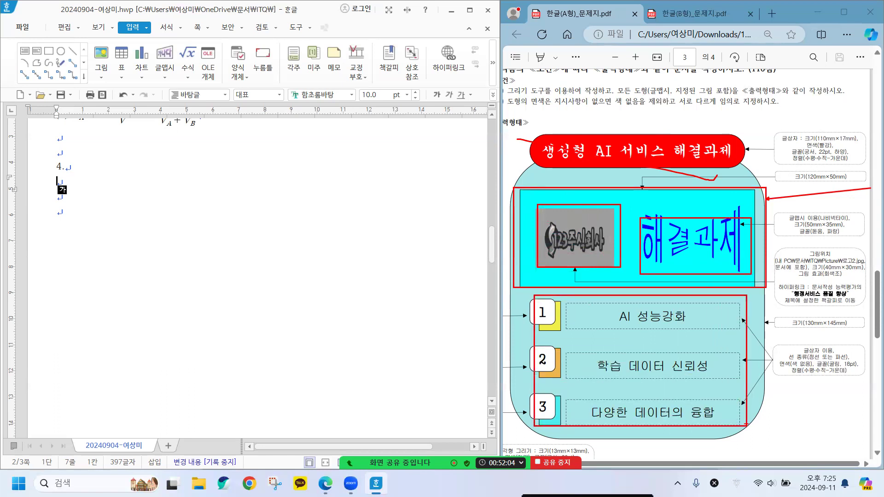
key("Escape")
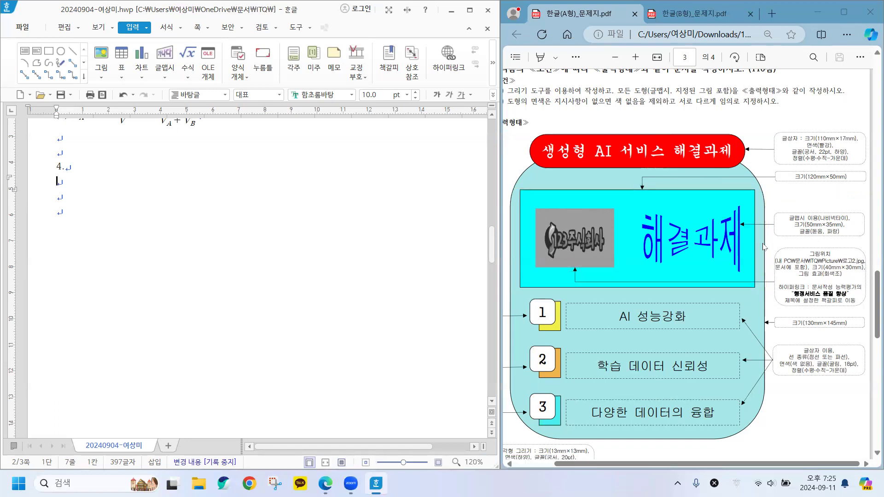
Step: Review the callouts giving the sizes and formatting of the background shape, title, WordArt, picture, text boxes and number shapes
key("Hangul")
left_click(777, 332)
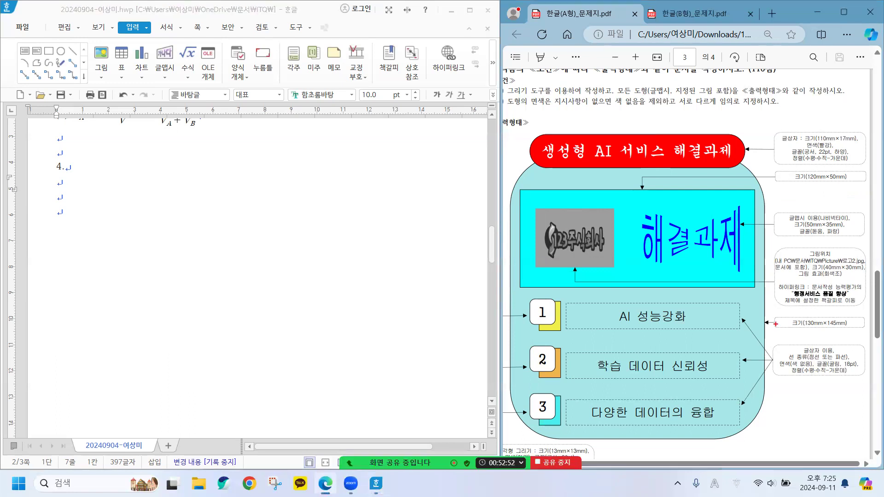
mouse_move(763, 313)
left_mouse_down()
mouse_move(780, 333)
mouse_move(863, 336)
left_mouse_up()
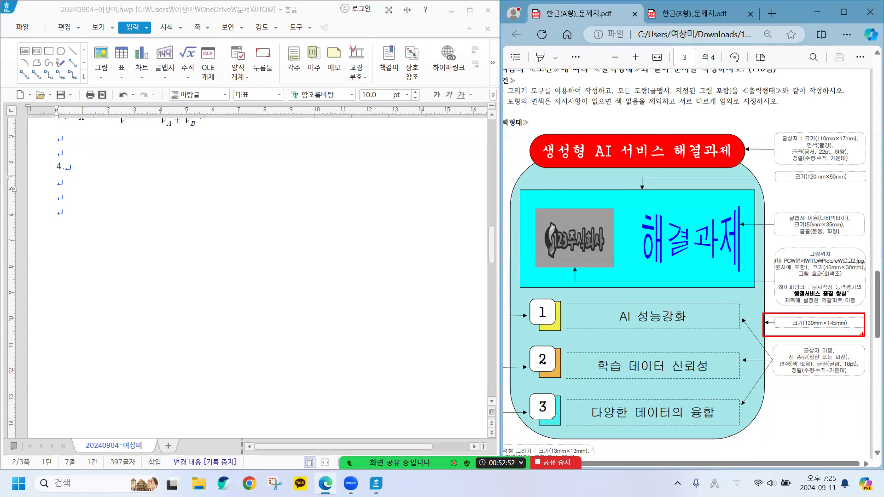
mouse_move(744, 142)
left_mouse_down()
mouse_move(747, 151)
mouse_move(796, 159)
left_mouse_up()
mouse_move(736, 220)
left_mouse_down()
mouse_move(810, 240)
mouse_move(838, 237)
left_mouse_up()
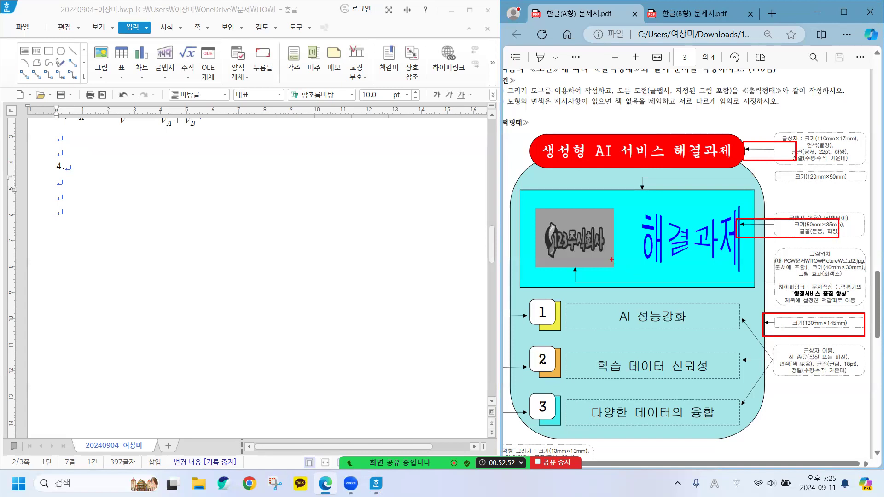
mouse_move(566, 257)
left_mouse_down()
mouse_move(571, 272)
mouse_move(678, 293)
mouse_move(836, 291)
left_mouse_up()
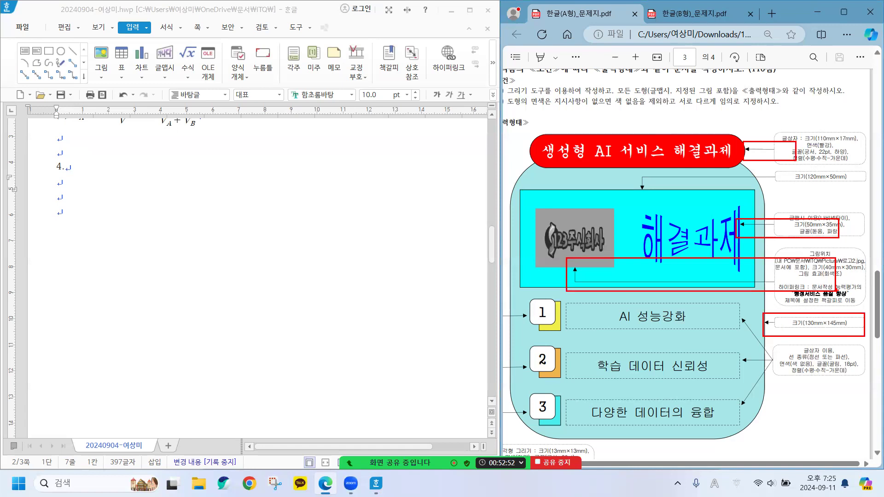
mouse_move(734, 317)
left_mouse_down()
mouse_move(786, 382)
mouse_move(839, 387)
left_mouse_up()
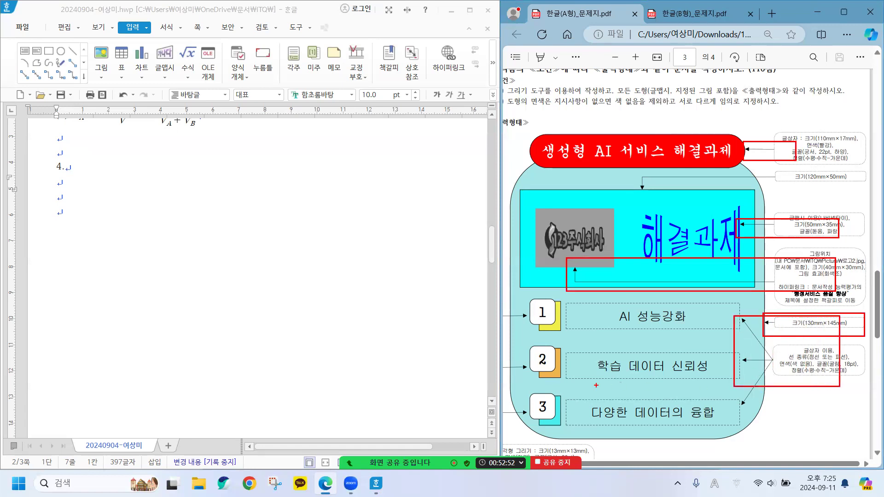
mouse_move(515, 305)
left_mouse_down()
mouse_move(520, 320)
mouse_move(563, 332)
left_mouse_up()
key("Escape")
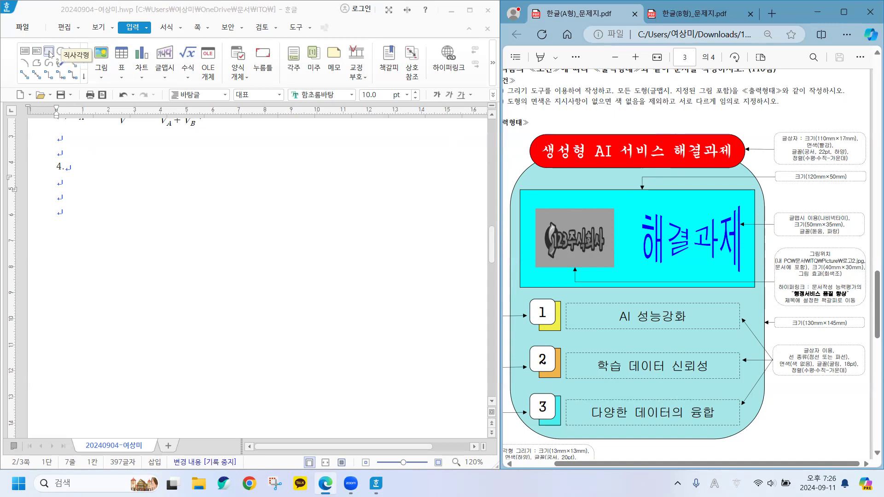
Step: Insert a 30 × 30 mm rectangle on the page below item 4
left_click_drag(34, 38, 63, 64)
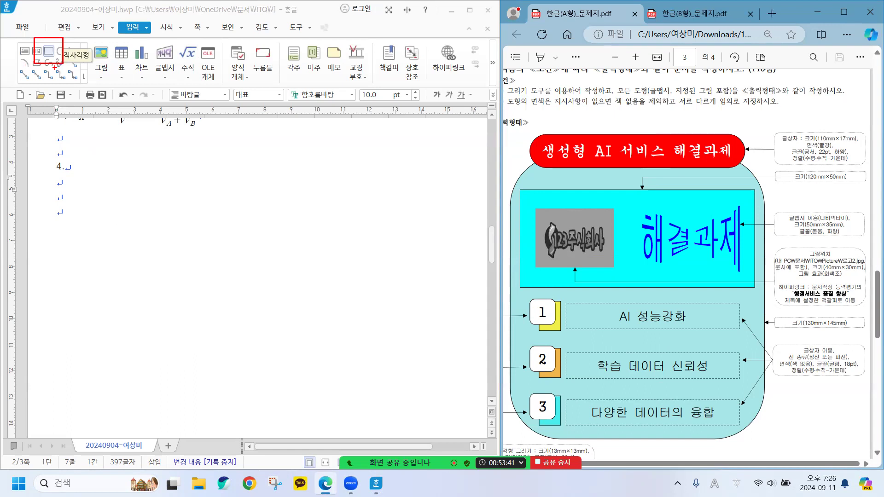
left_click(48, 53)
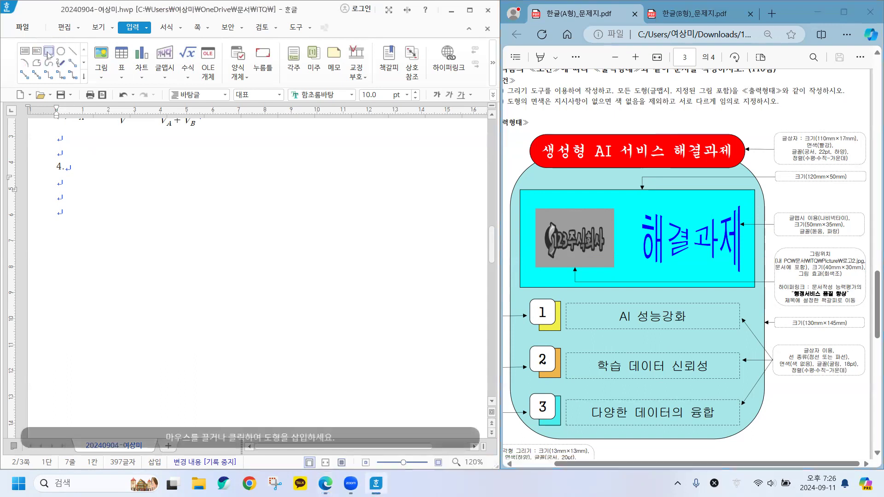
left_click(202, 236)
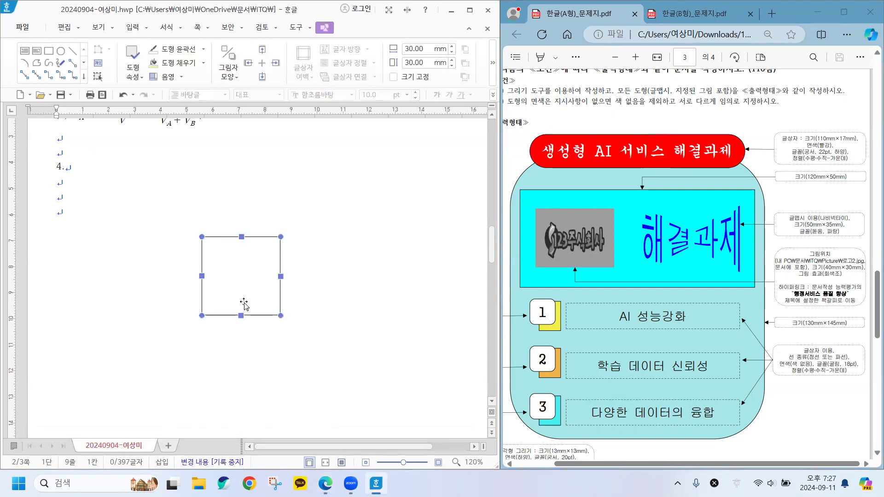
Step: Open the rectangle's object properties and set its width to 130 mm and height to 145 mm
double_click(247, 275)
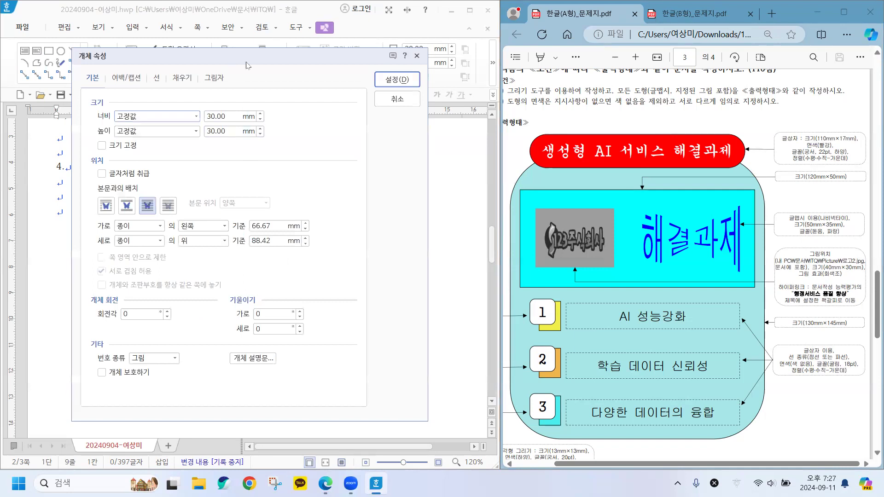
left_click_drag(248, 65, 268, 69)
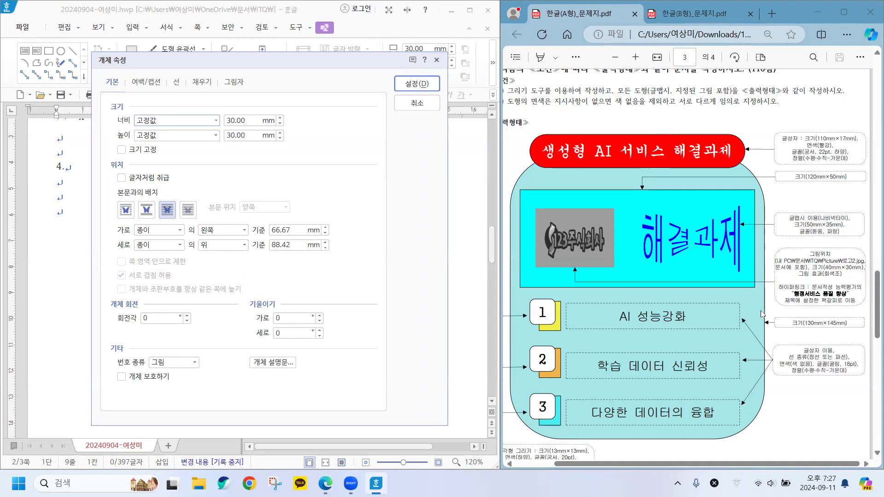
mouse_move(760, 307)
left_mouse_down()
mouse_move(828, 340)
mouse_move(868, 338)
left_mouse_up()
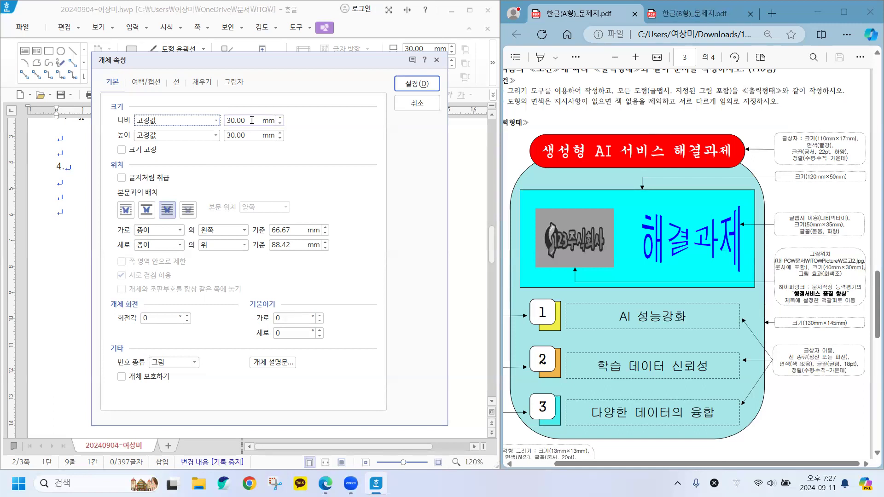
left_click(279, 117)
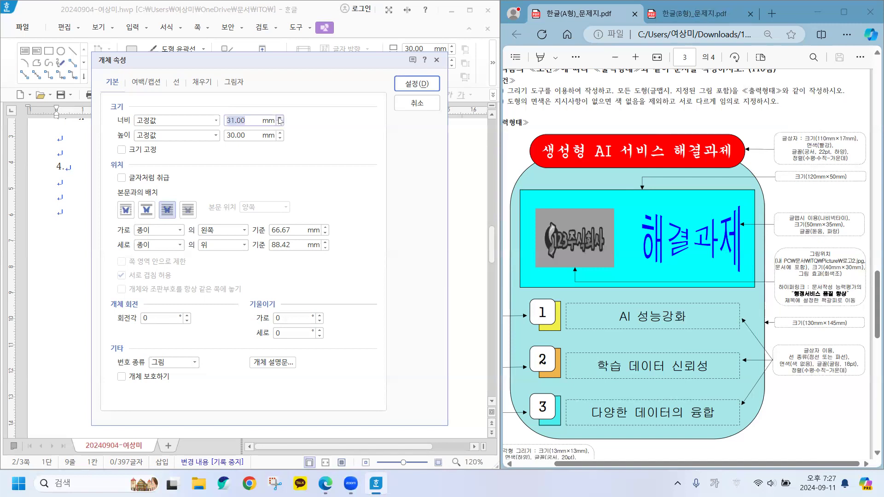
type("130")
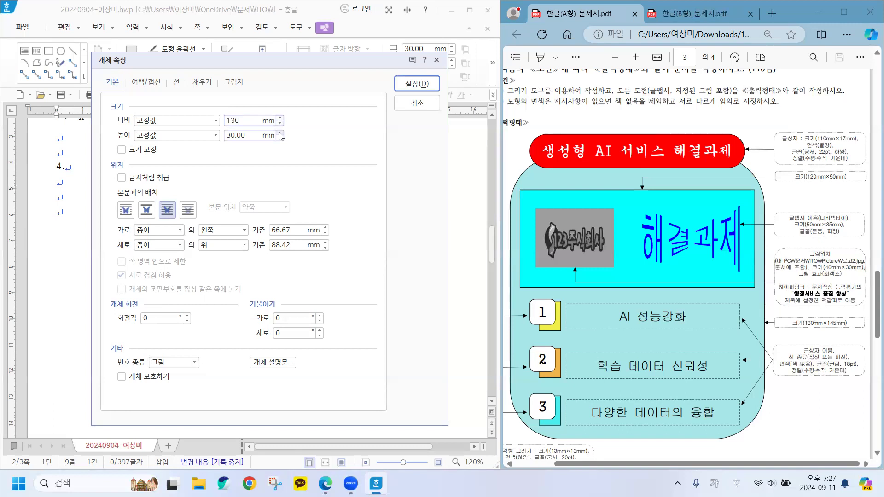
left_click(280, 133)
type("145")
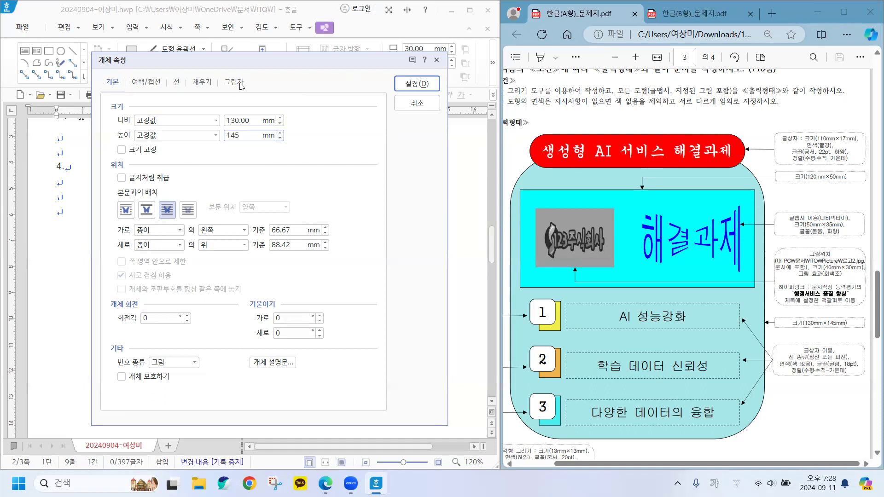
Step: Set the rectangle's fill to a solid light blue face color
left_click(202, 82)
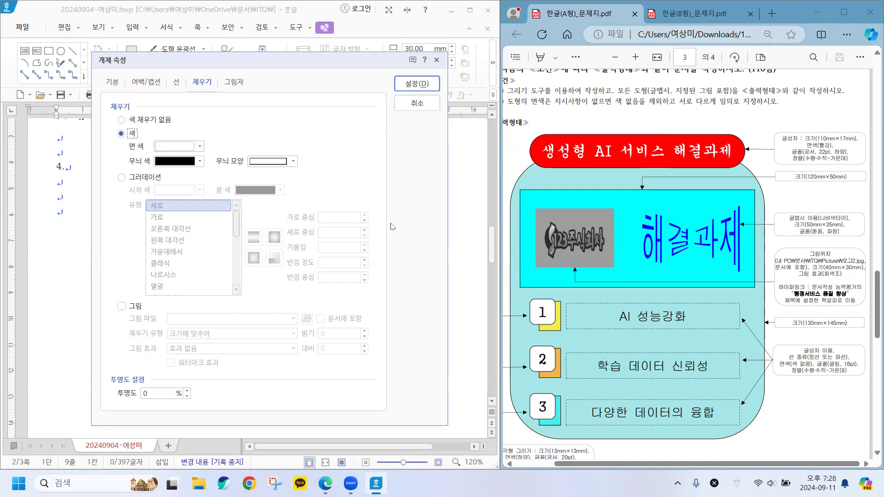
left_click(183, 146)
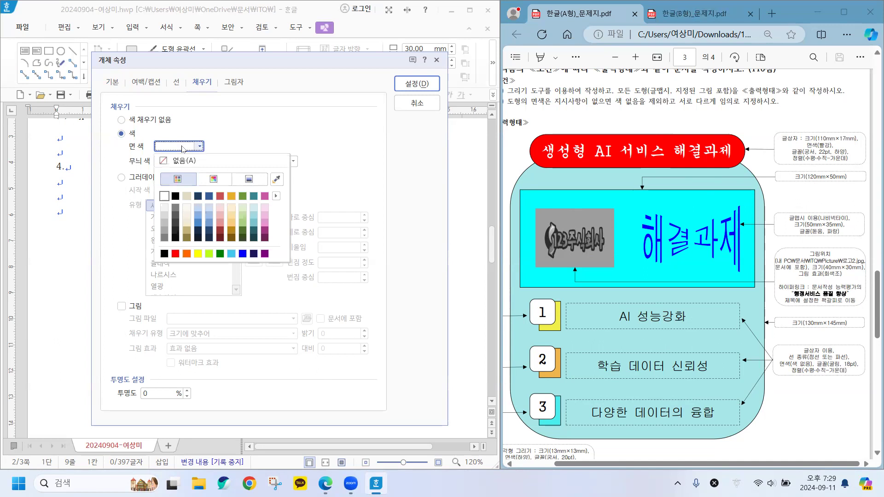
left_click(196, 207)
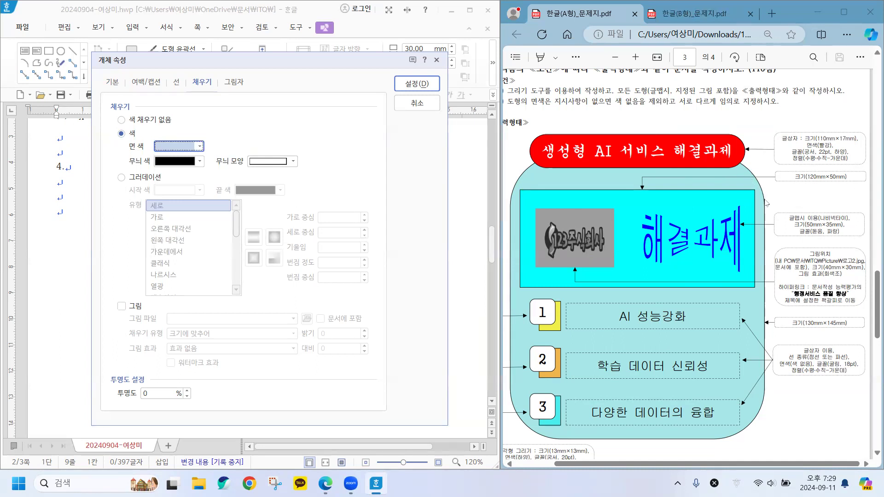
Step: Give the rectangle the rounded corner style (둥근 모양) and apply the object properties
left_click(176, 82)
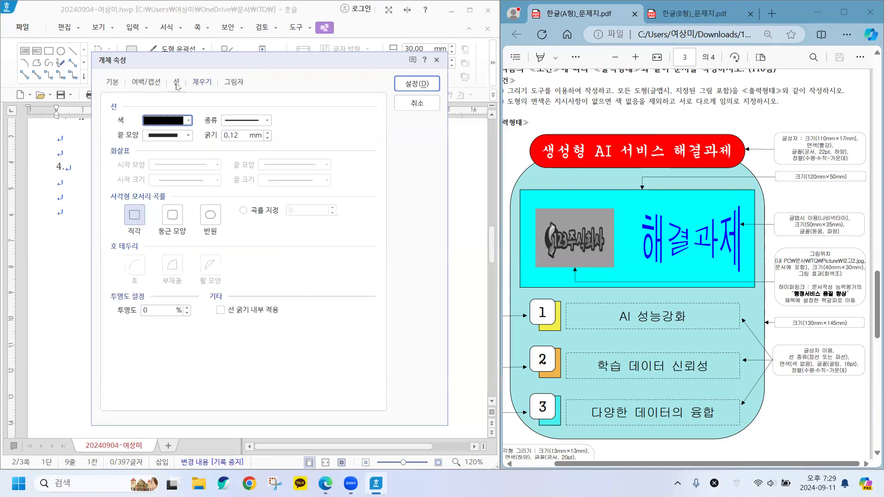
left_click(174, 216)
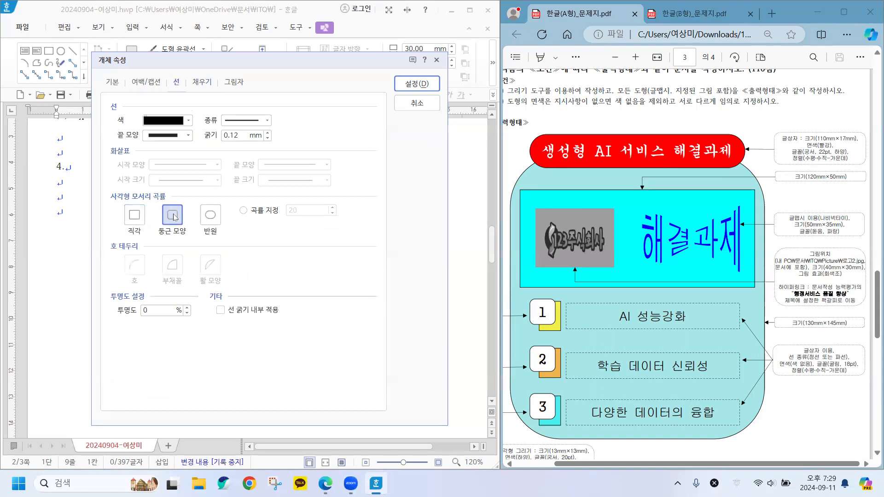
left_click(417, 84)
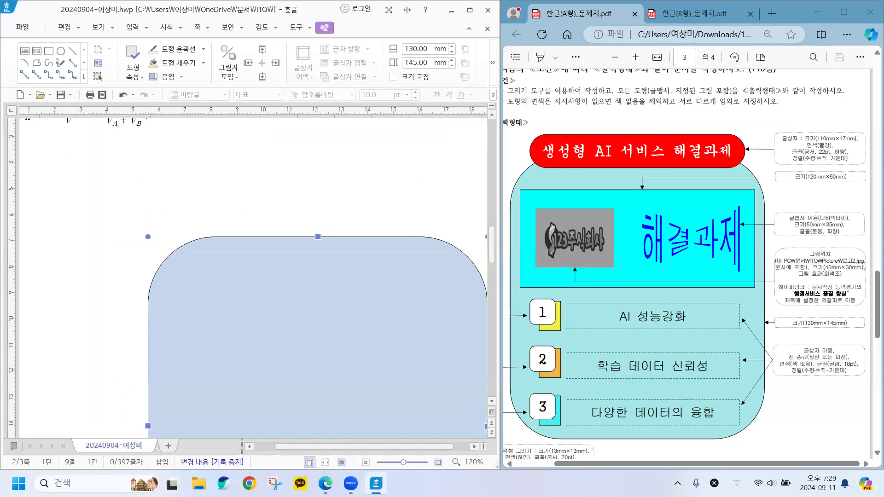
Step: Maximize the document window and move the rounded rectangle left, close to the page's horizontal centre below item 4
left_click(249, 446)
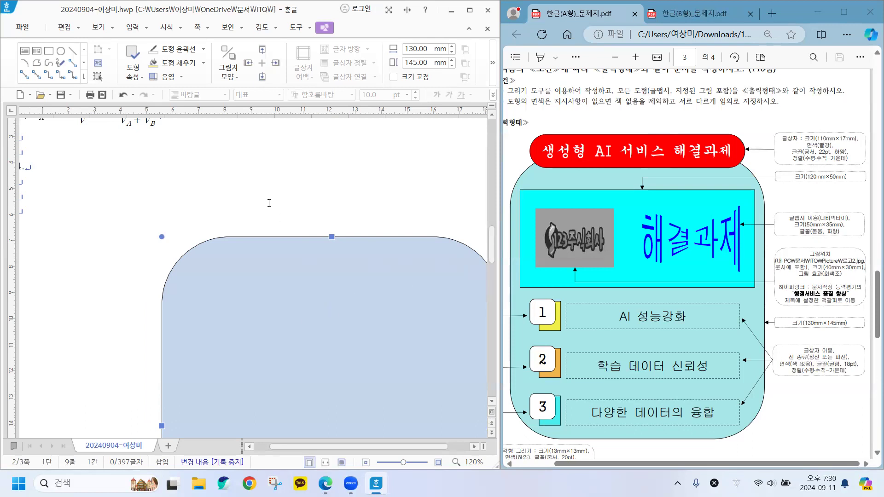
left_click(249, 446)
left_click(250, 446)
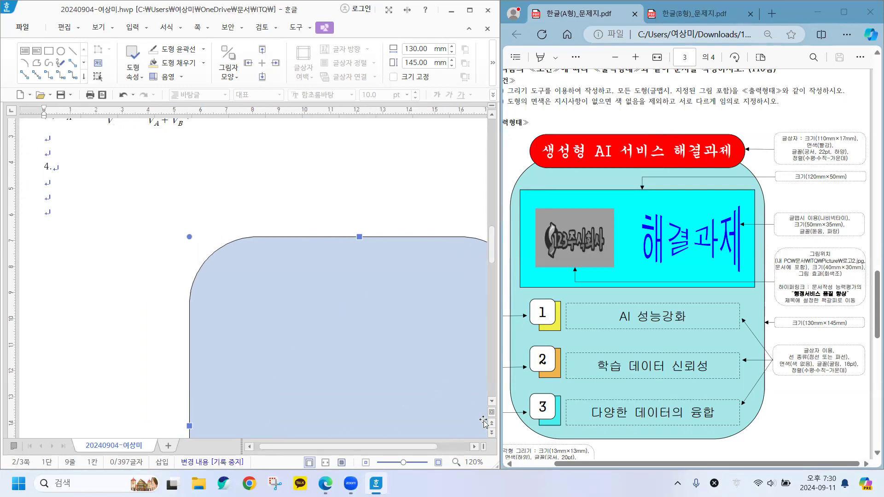
left_click(471, 11)
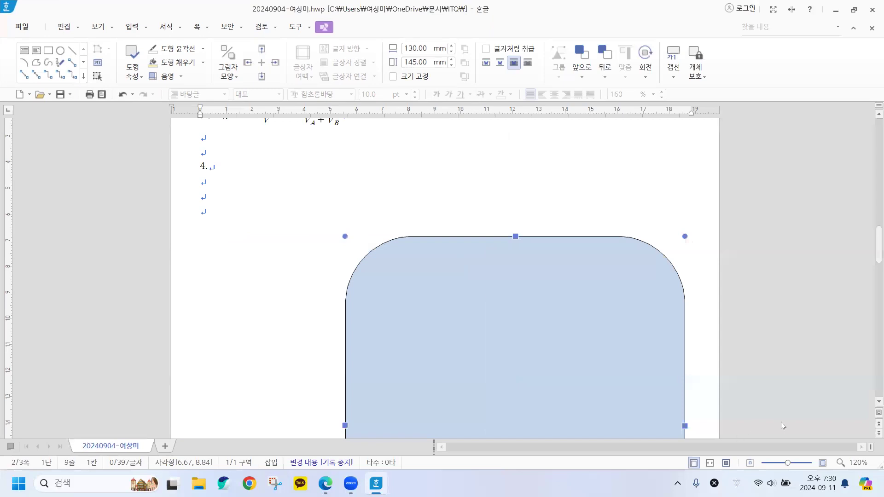
left_click(750, 462)
left_click(749, 463)
left_click(750, 462)
left_click(750, 463)
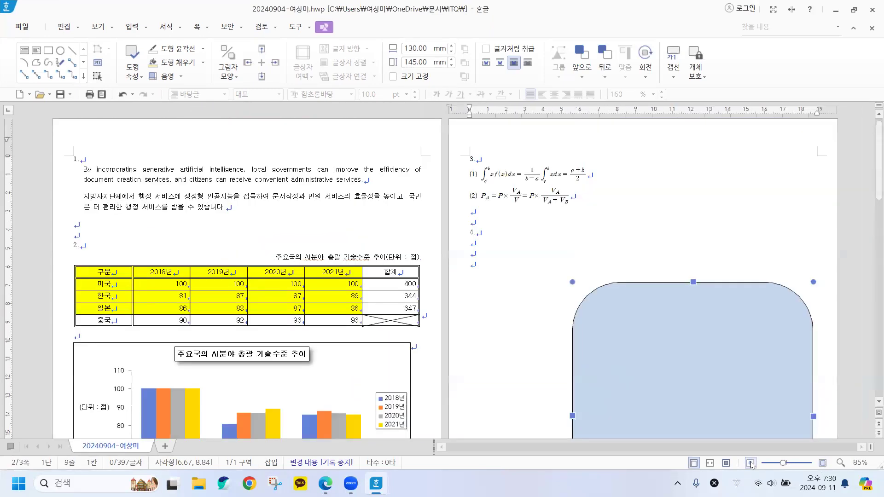
left_click(822, 463)
left_click(822, 463)
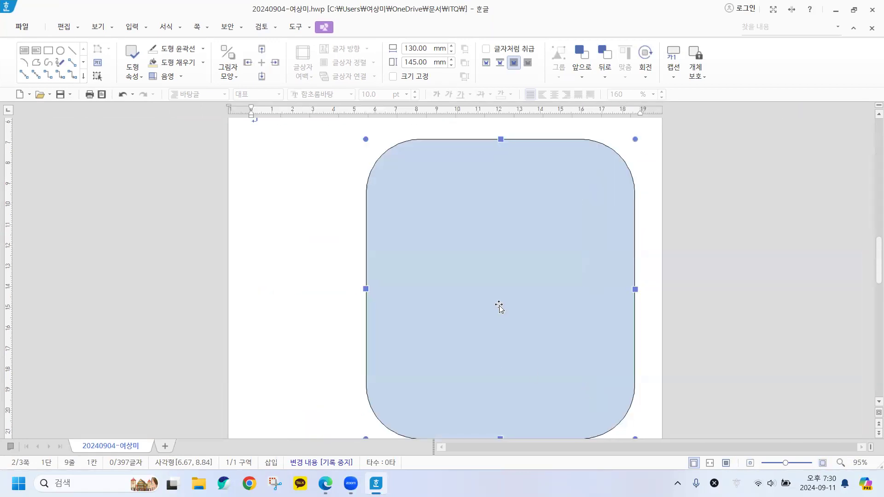
scroll(499, 307, "up", 1)
scroll(500, 307, "up", 1)
scroll(499, 307, "up", 1)
scroll(499, 307, "down", 1)
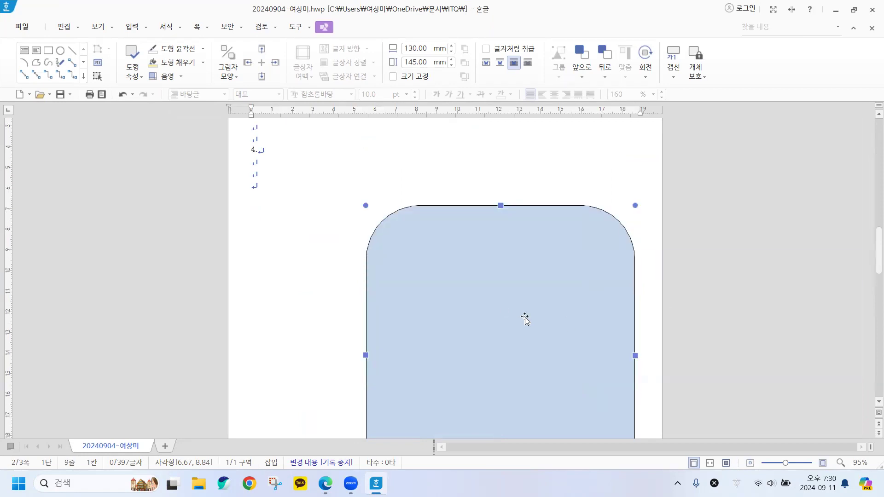
left_click_drag(520, 318, 470, 314)
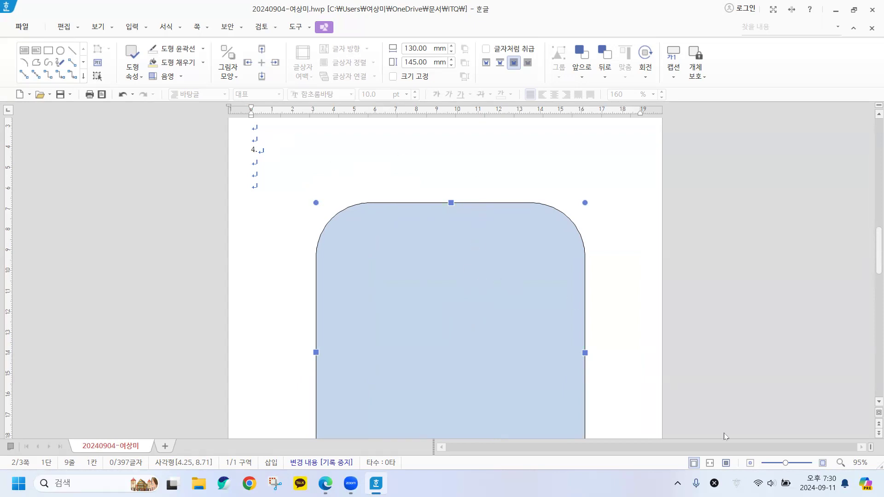
Step: Shift the rounded rectangle slightly further left so it starts about 40 mm from the paper's left edge
scroll(624, 317, "down", 3)
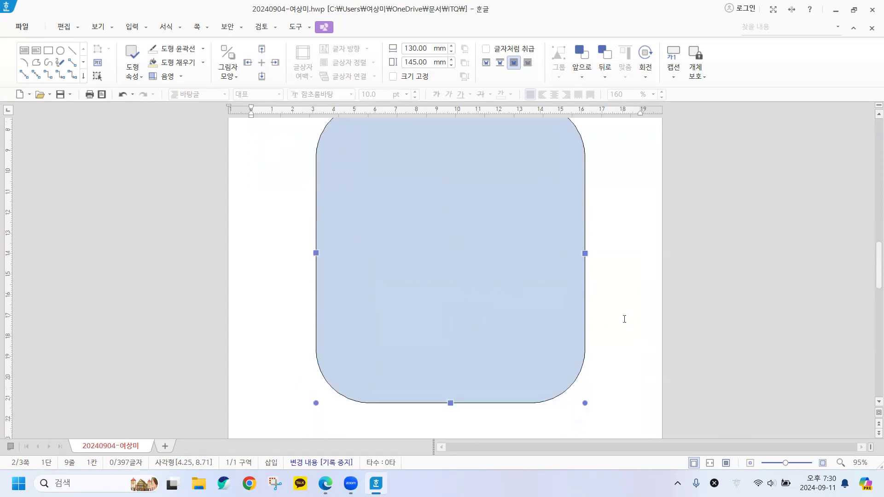
scroll(624, 319, "down", 4)
scroll(625, 318, "up", 5)
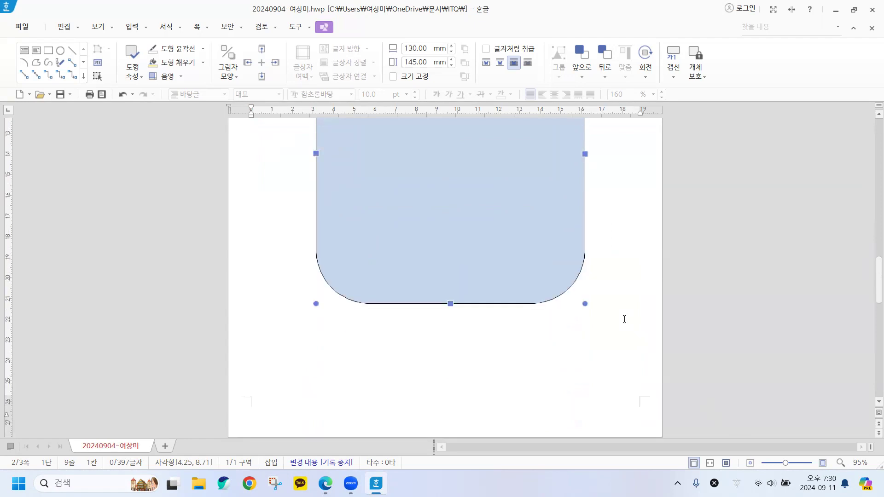
left_click_drag(487, 298, 482, 300)
scroll(666, 323, "up", 2)
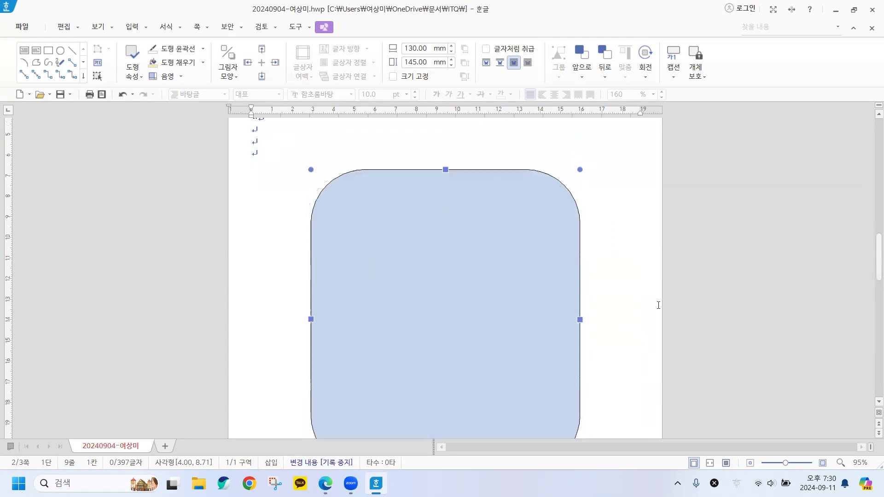
Step: Lock the rounded rectangle's size (크기 고정) in its object properties and apply the setting
scroll(516, 321, "down", 1)
double_click(465, 305)
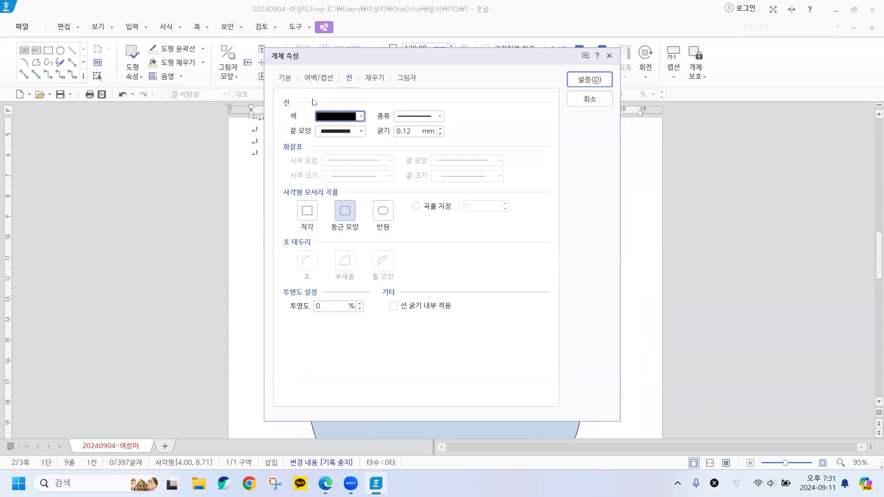
left_click(284, 79)
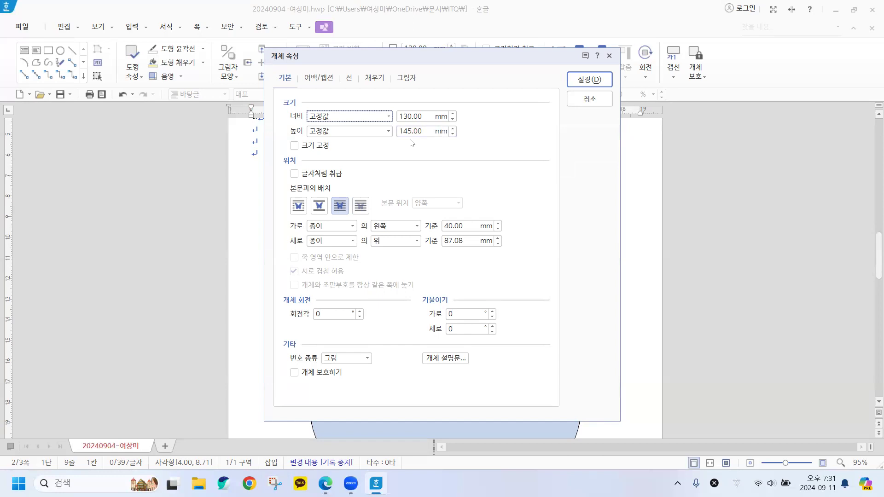
left_click(294, 145)
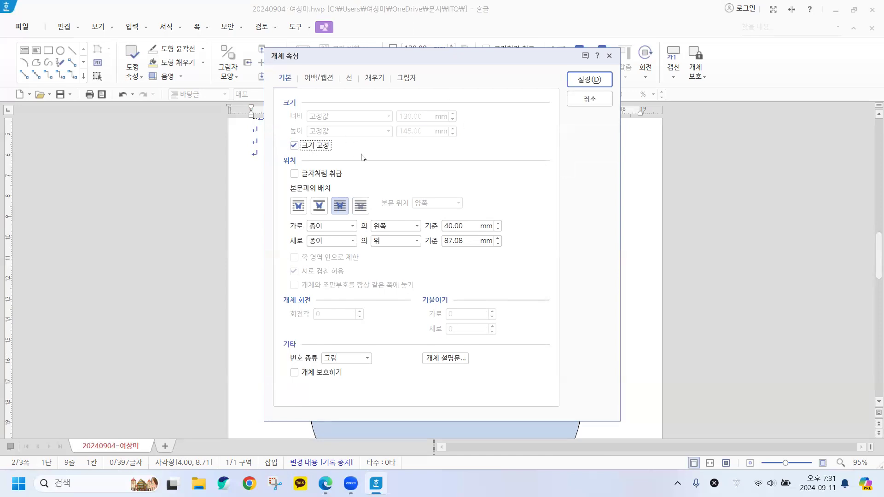
left_click(348, 78)
left_click(368, 78)
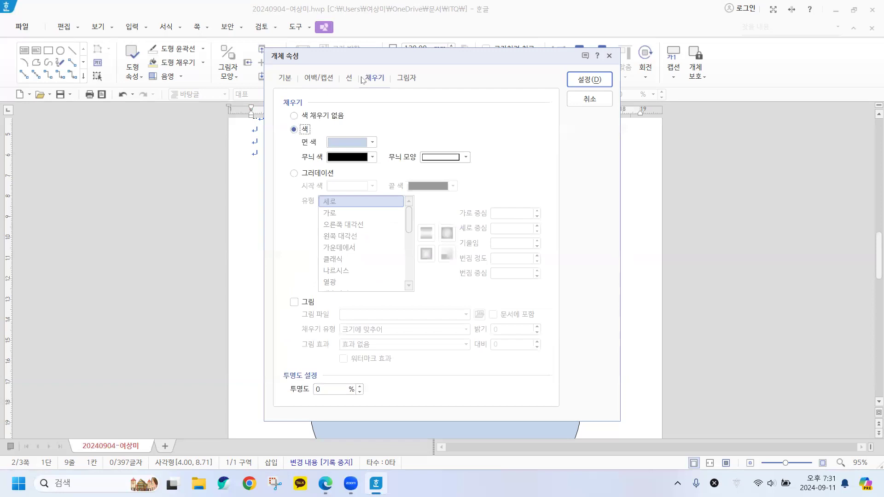
left_click(590, 83)
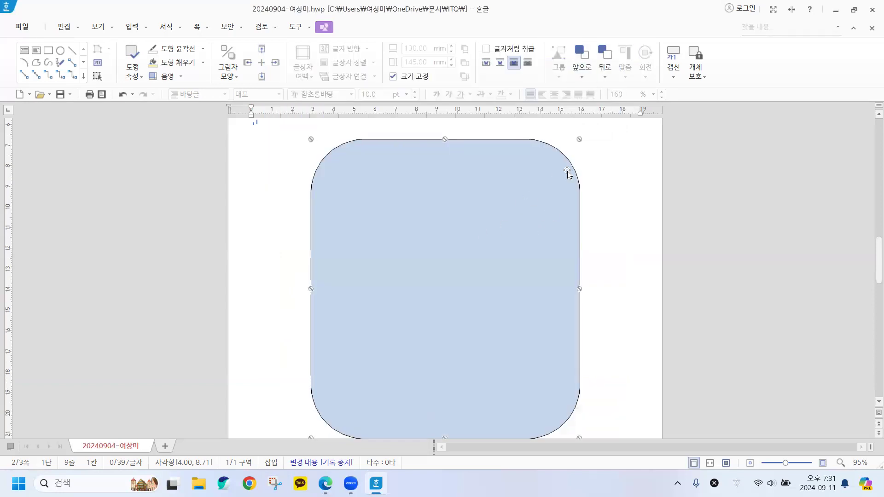
Step: Move the size-locked rectangle slightly down, to about 89.5 mm from the top of the paper
mouse_move(544, 207)
left_mouse_down()
mouse_move(519, 208)
mouse_move(553, 199)
mouse_move(534, 205)
mouse_move(542, 211)
left_mouse_up()
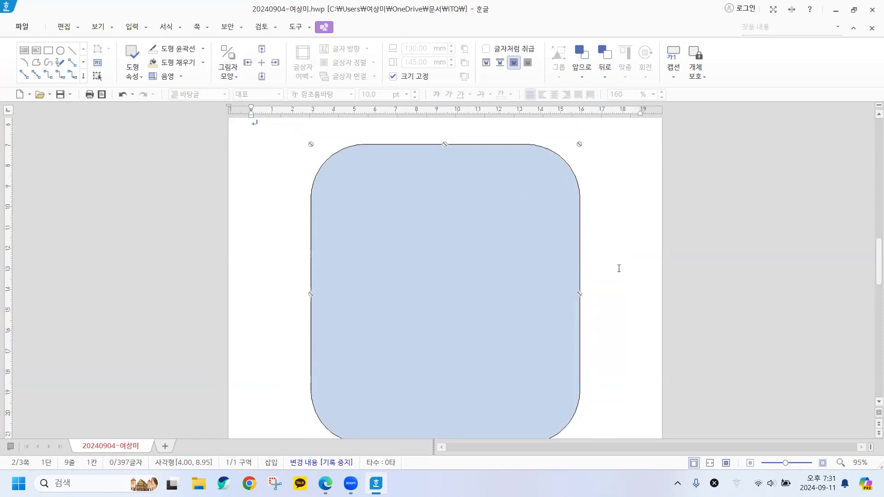
scroll(619, 268, "up", 1)
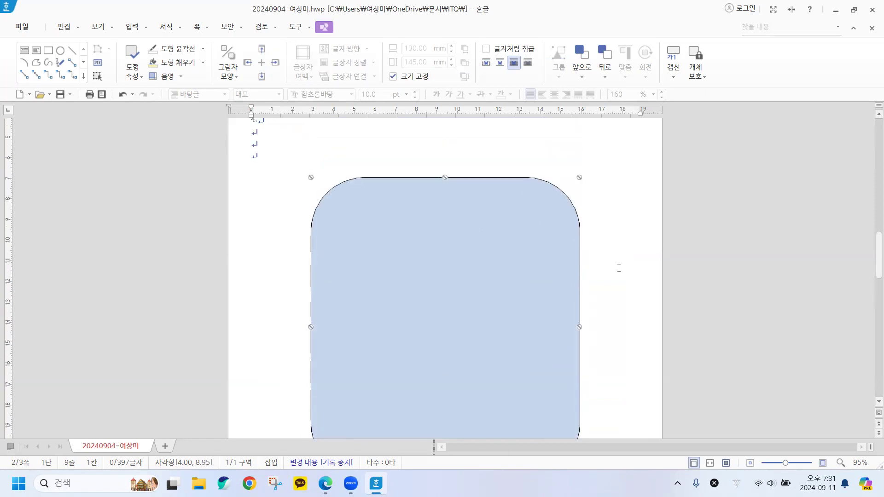
scroll(619, 268, "up", 1)
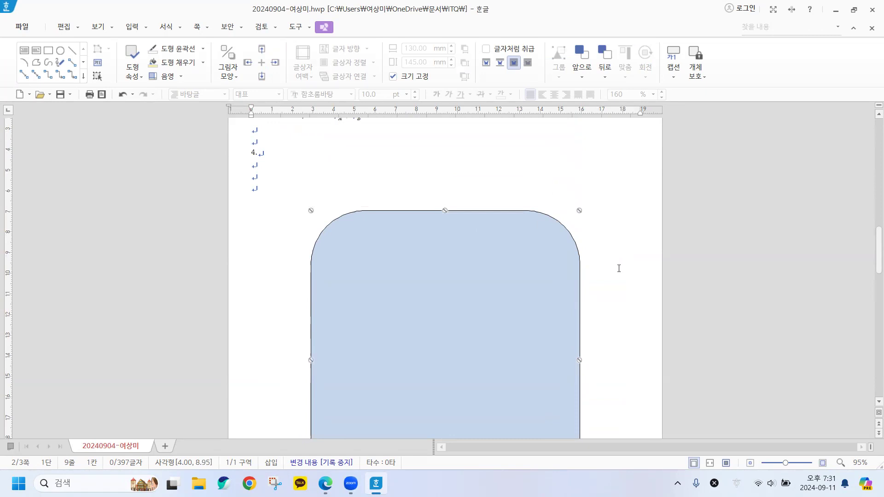
scroll(501, 289, "down", 1)
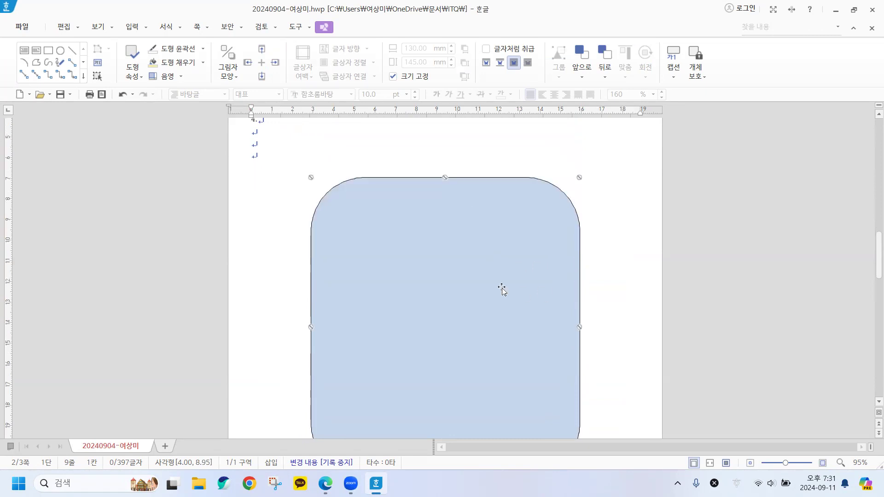
scroll(502, 289, "up", 1)
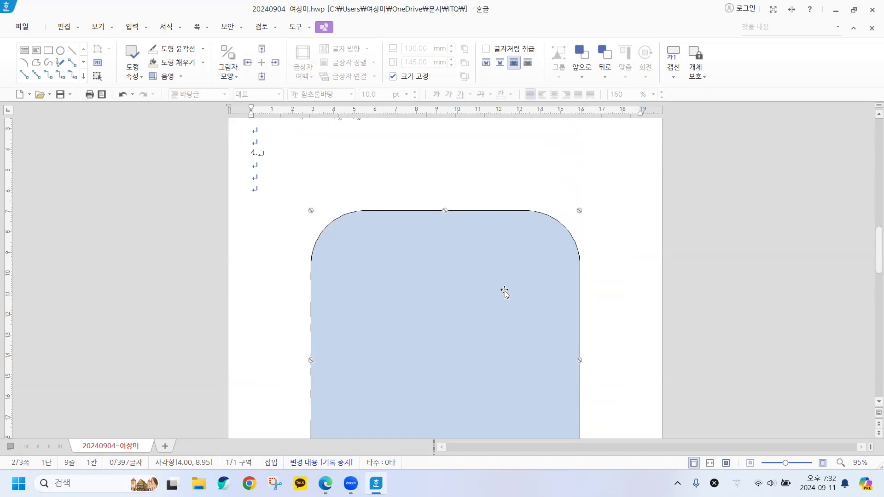
scroll(591, 219, "down", 2)
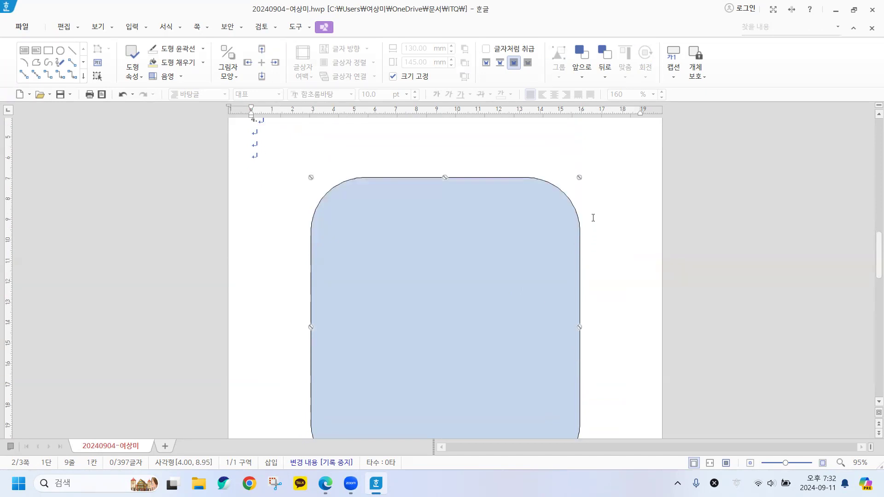
Step: Check the whole rectangle's placement on the page relative to item 4 and the page margins
left_click(750, 463)
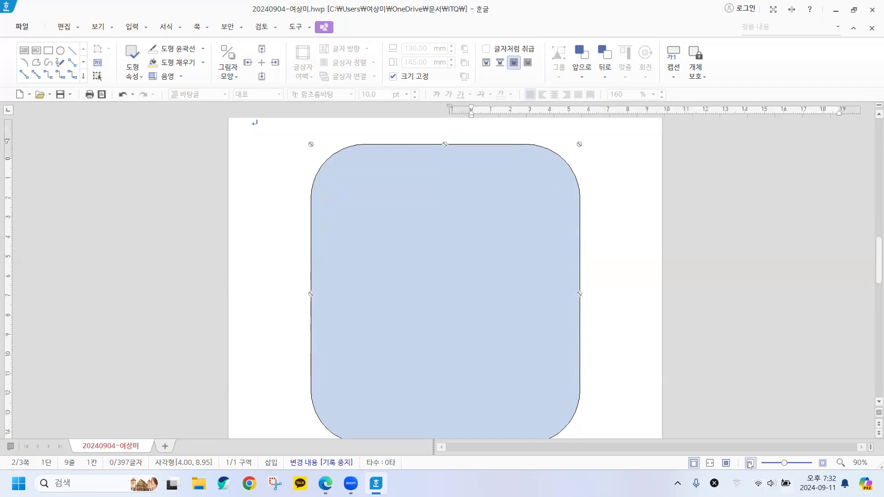
left_click(750, 463)
left_click(750, 463)
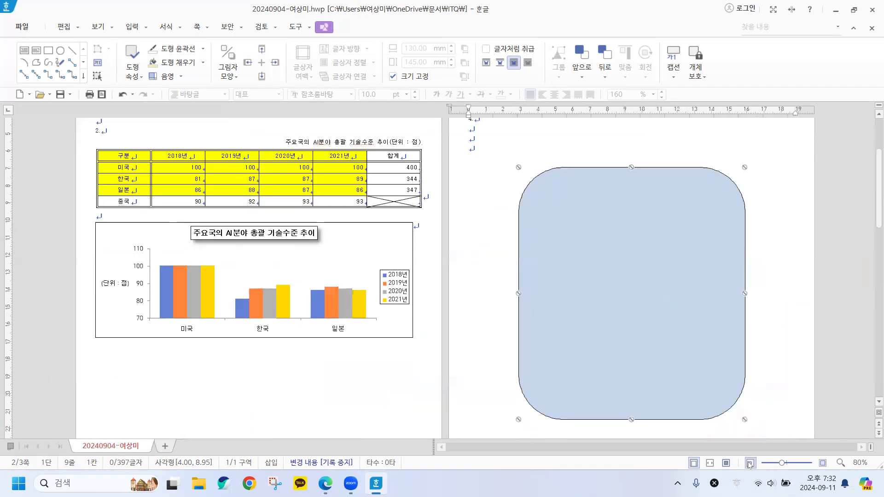
left_click(750, 463)
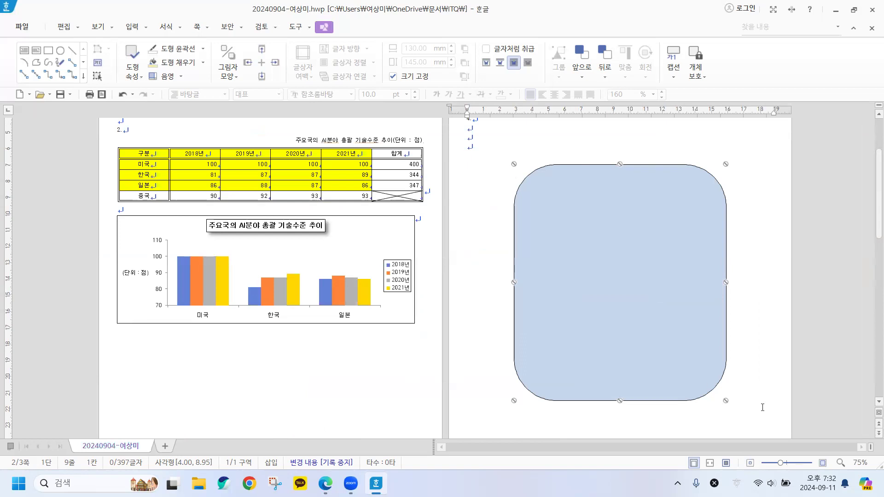
left_click(822, 464)
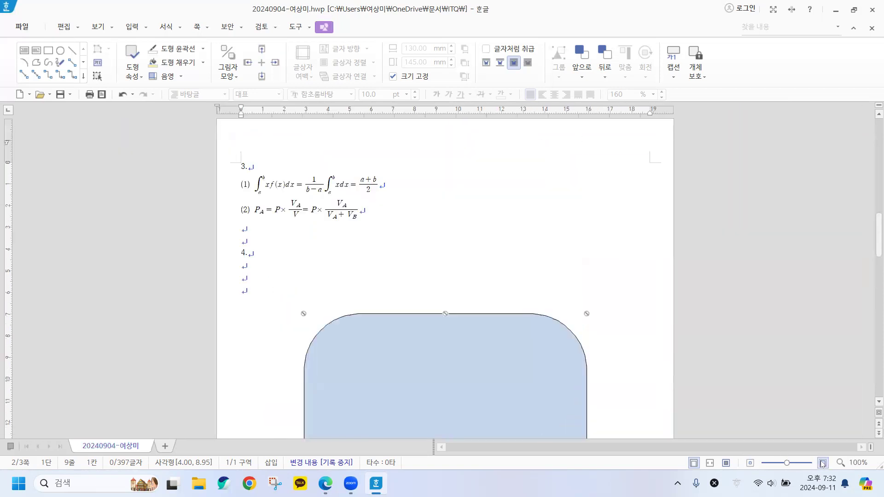
scroll(571, 343, "down", 3)
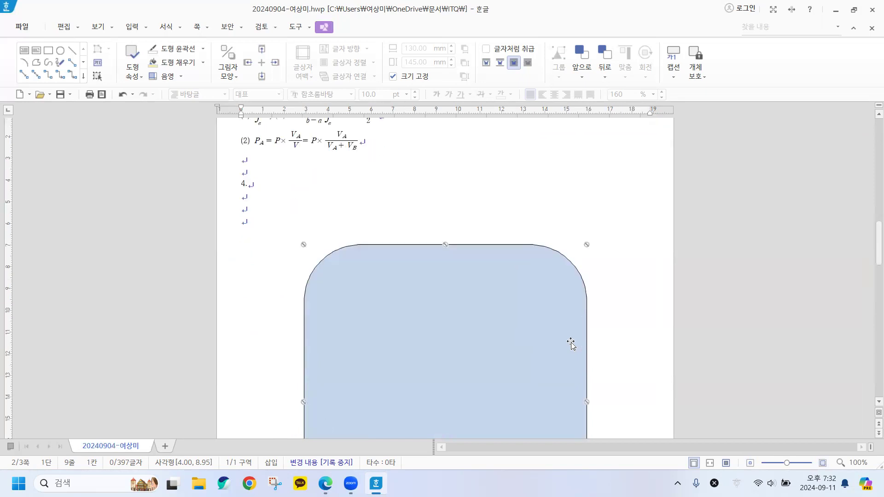
scroll(571, 343, "up", 1)
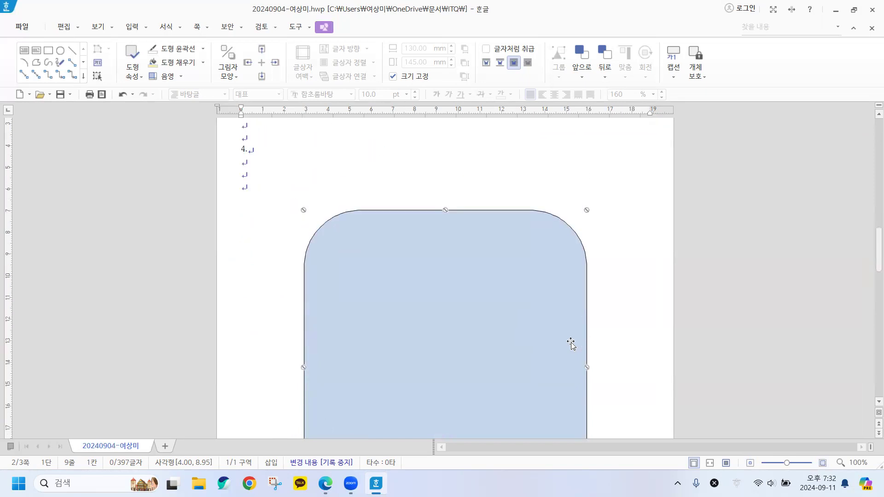
Step: Restore the document window and place it side by side with the PDF question sheet
left_click(853, 10)
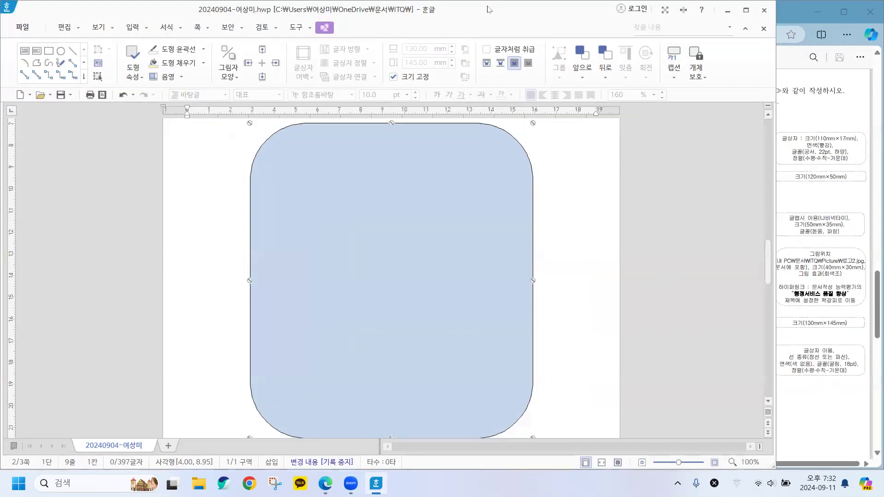
left_click_drag(488, 10, 1, 158)
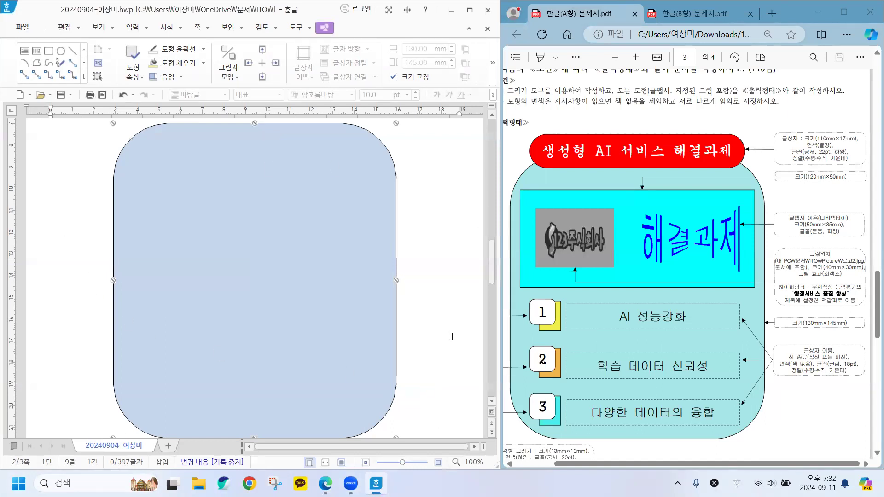
scroll(452, 337, "up", 3)
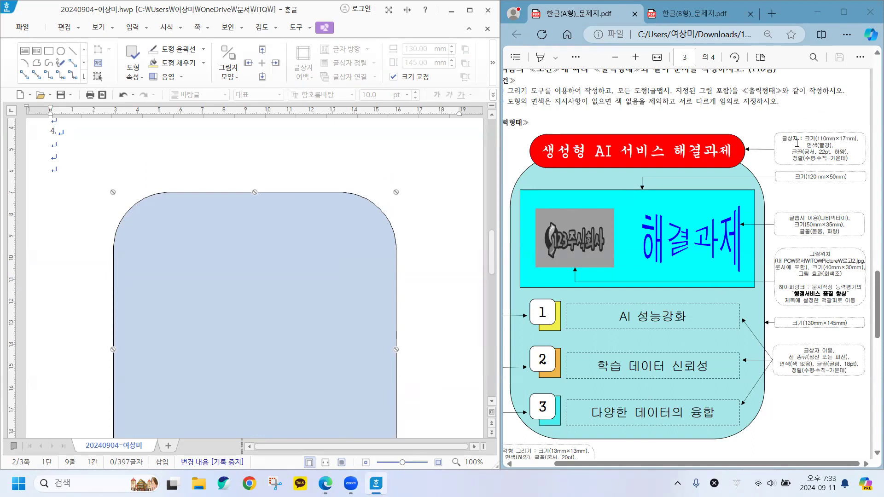
Step: Highlight the title box's 110 × 17 mm specification in the PDF and draw a text box about 100.5 × 19.5 mm across the rectangle's upper edge
left_click_drag(781, 139, 856, 139)
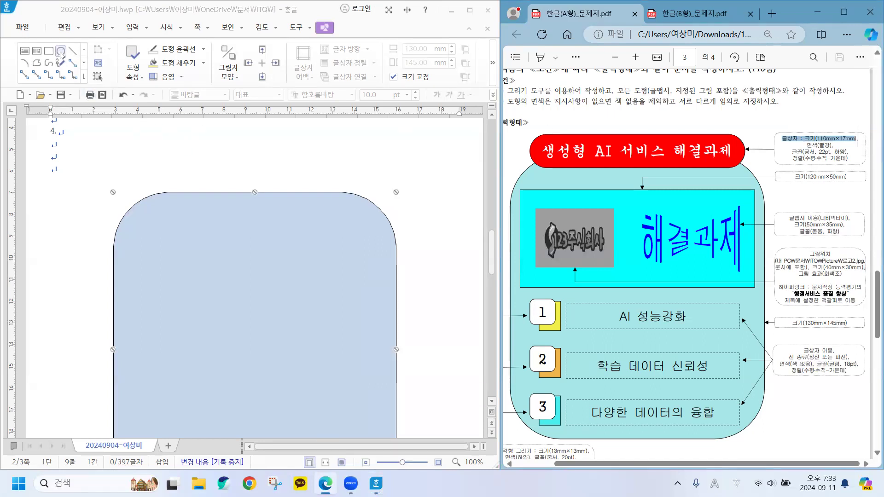
left_click(25, 52)
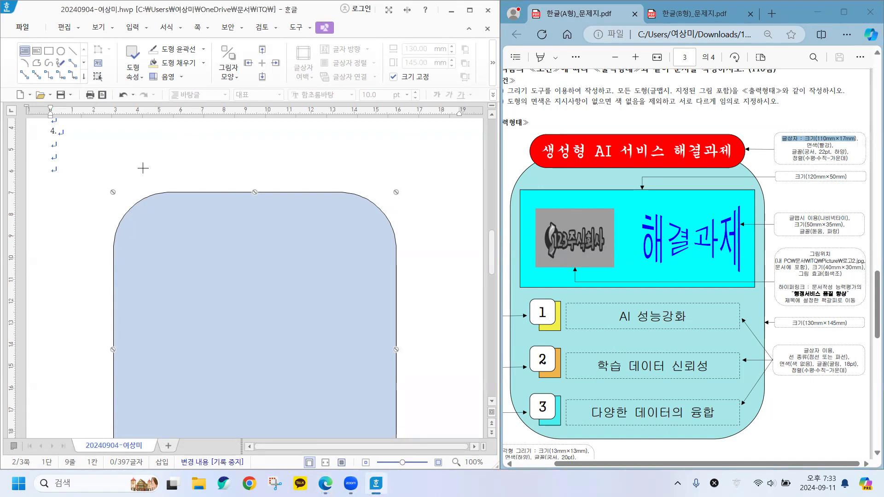
left_click_drag(141, 167, 360, 210)
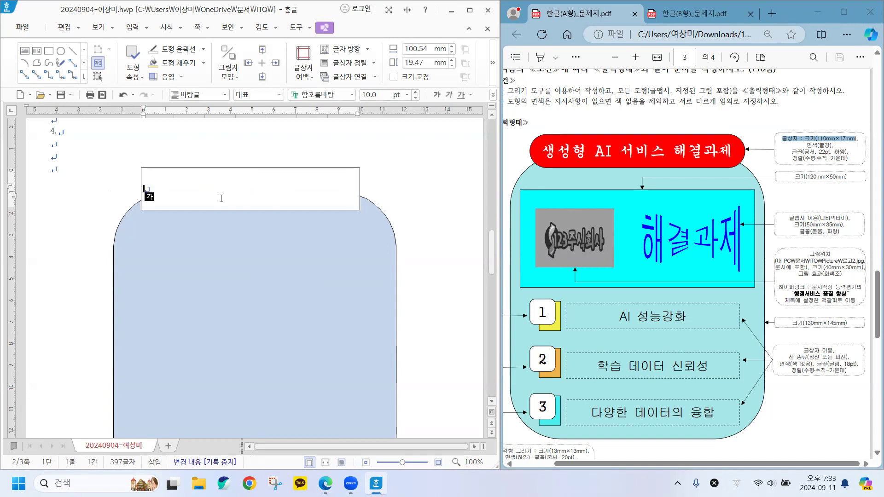
Step: Enter the title 생성형 AI 서비스 해결과제 in the new text box
type("생ㅅ")
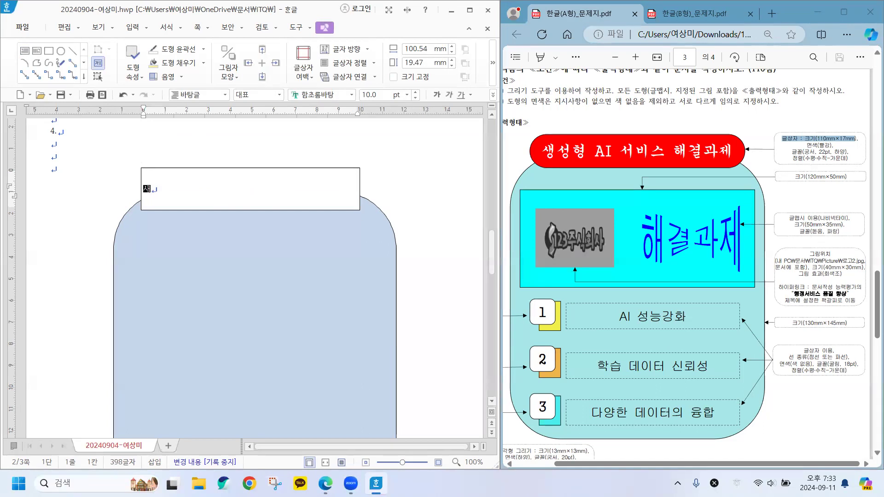
type("ㅓㅇ형 ")
type("AI")
type(" 서비스 해겨")
type("ㄹ과제")
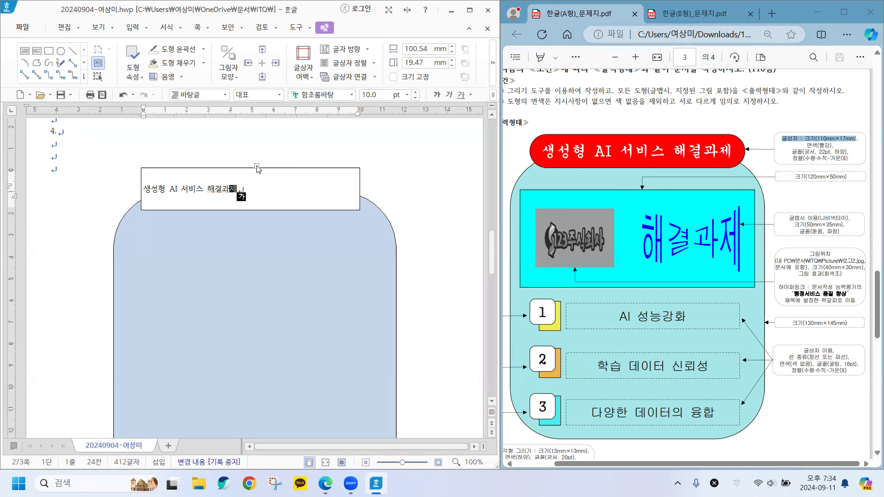
Step: Set the font of the title text 생성형 AI 서비스 해결과제 to 궁서, chosen from all available fonts
left_click_drag(256, 186, 144, 188)
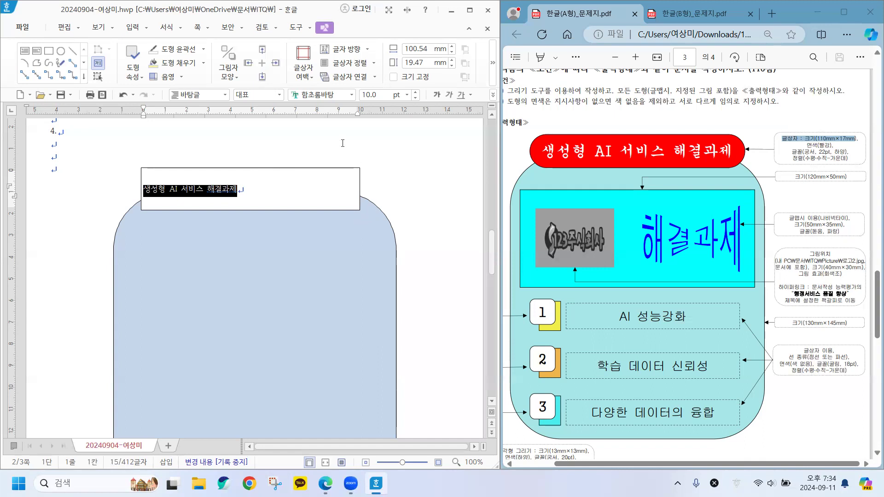
left_click(336, 94)
key("Hangul")
type("rnd")
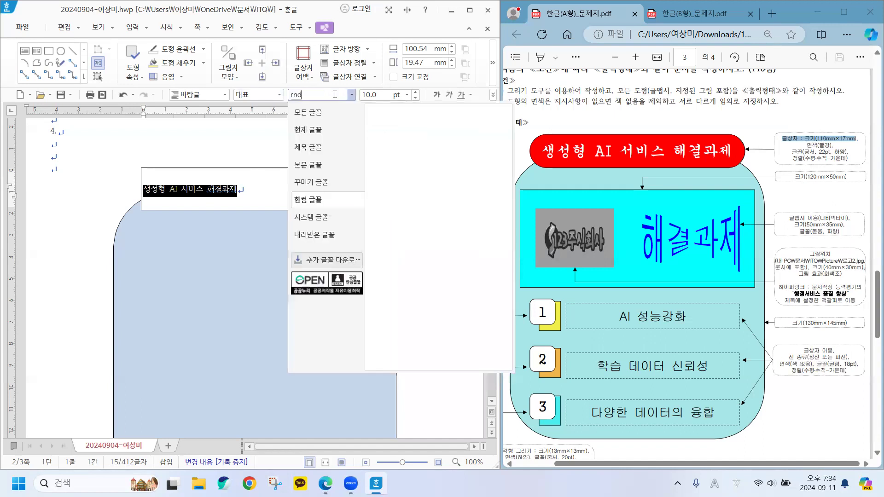
key("BackSpace")
key("BackSpace")
key("BackSpace")
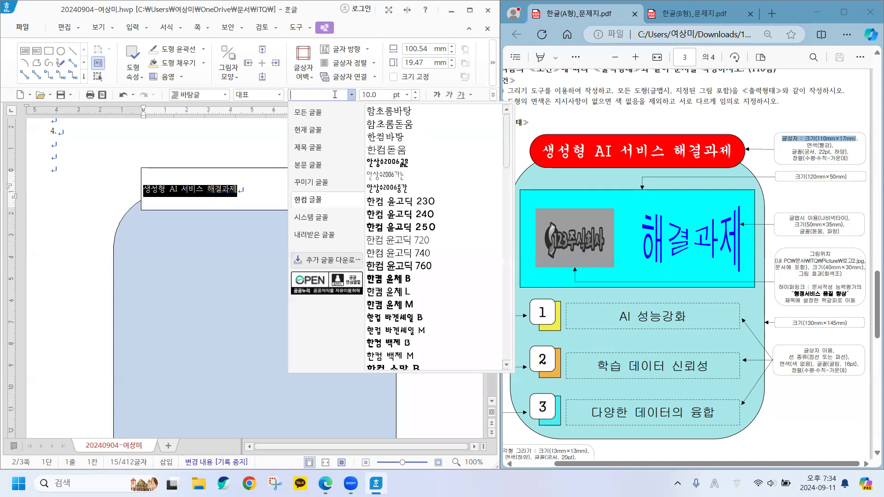
key("Hangul")
type("궁")
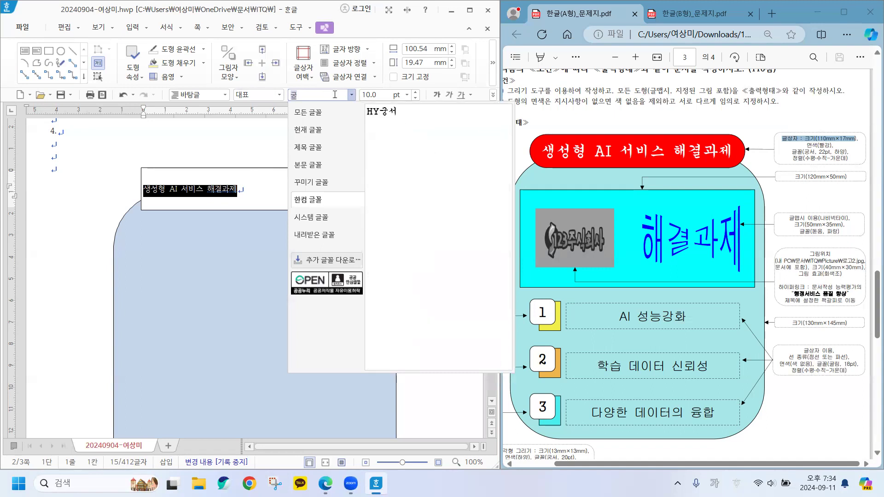
left_click(306, 112)
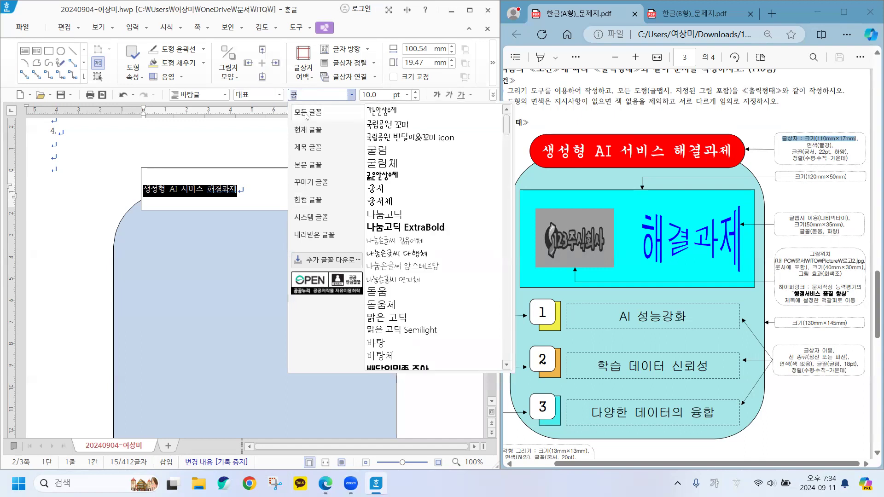
left_click(381, 192)
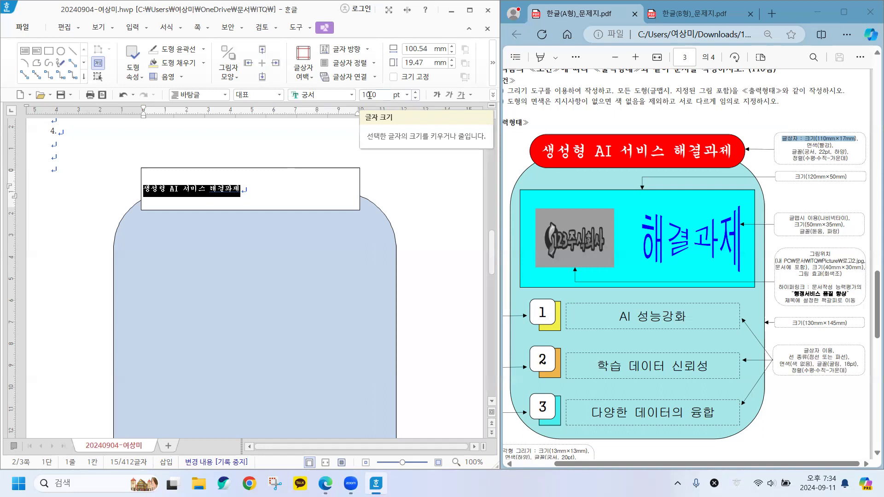
Step: Set the selected title text's size to 22 pt
left_click(377, 95)
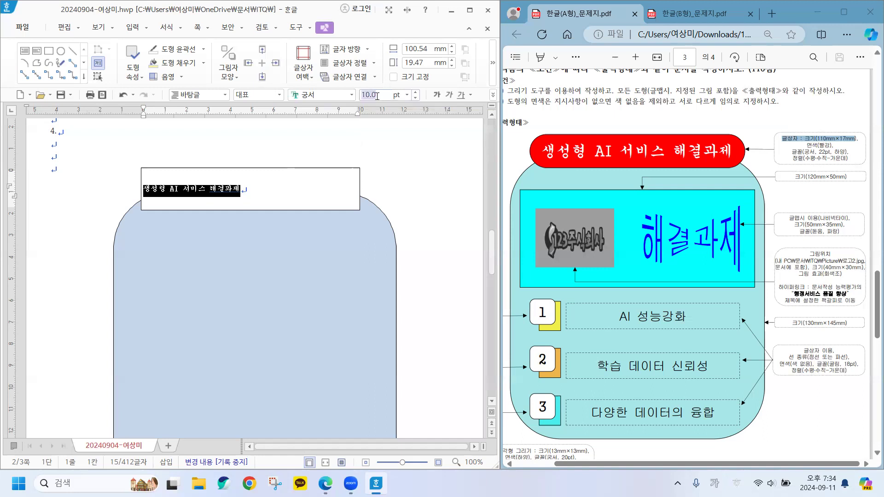
type("22")
key("Return")
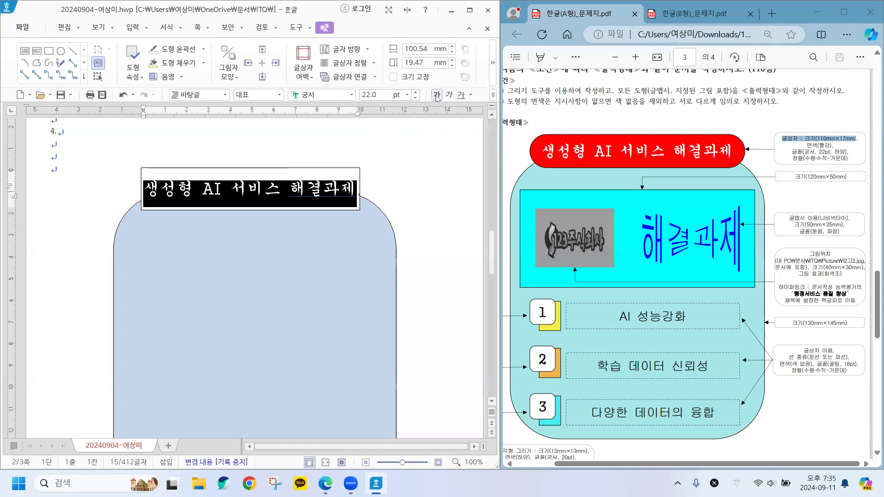
Step: Colour the title text white and centre it horizontally in the text box
left_click(493, 95)
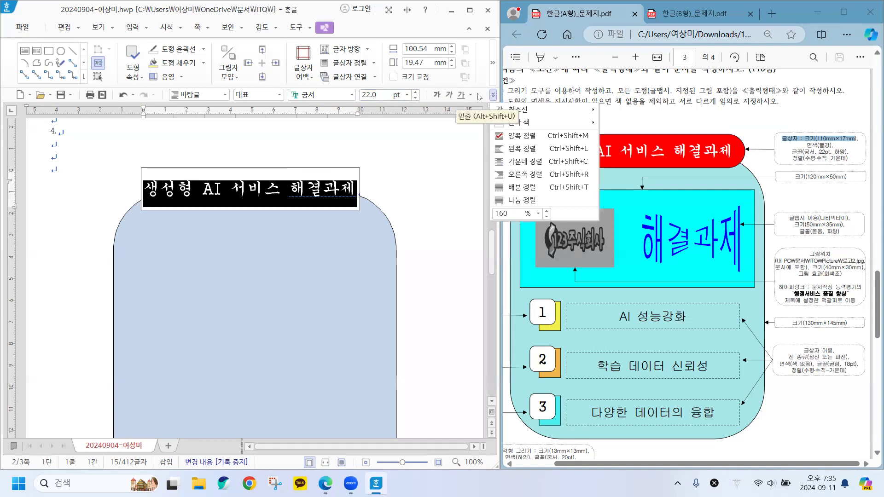
mouse_move(514, 127)
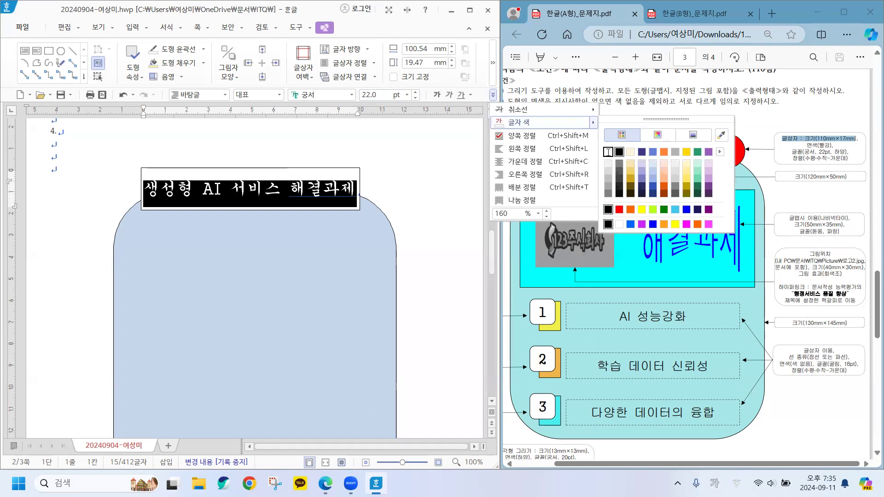
left_click(608, 153)
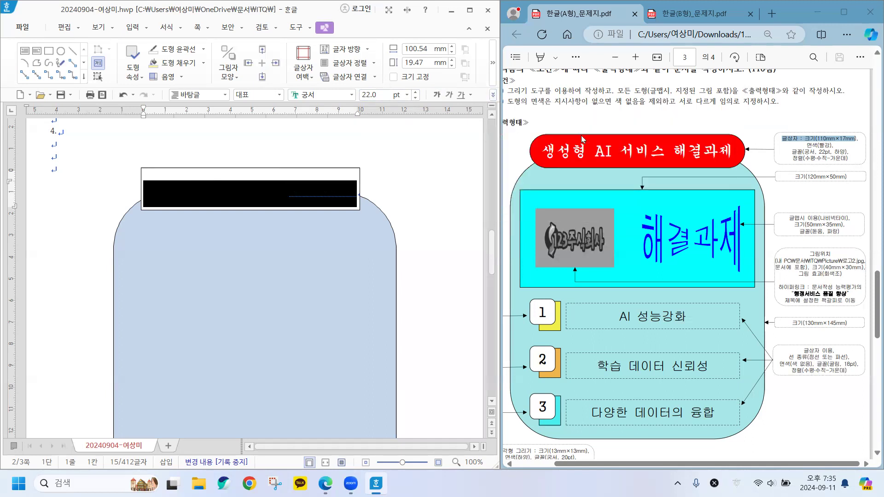
left_click(492, 96)
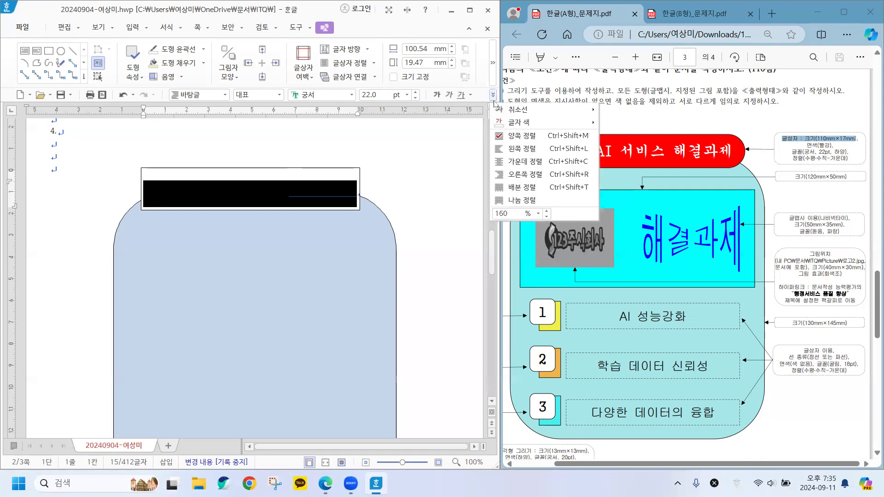
left_click(532, 162)
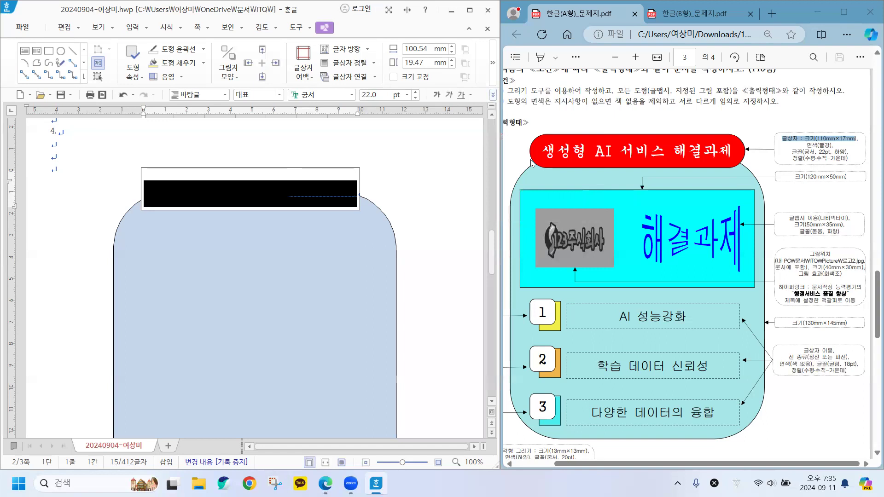
left_click(396, 160)
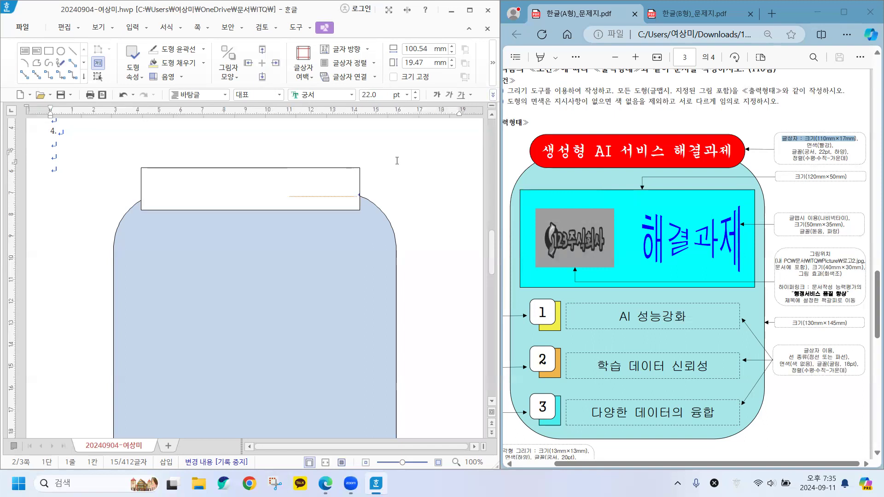
left_click(397, 160)
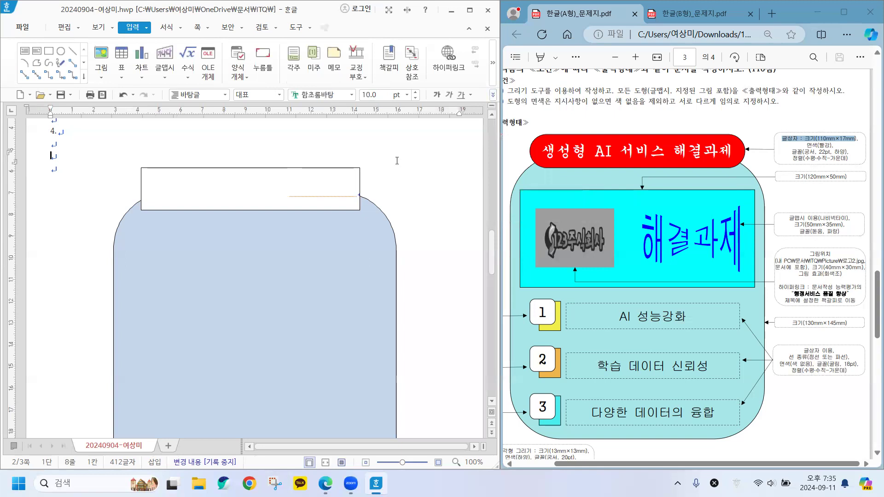
key("Hangul")
Step: Set the title text box to 110 mm wide and 17 mm high, and lock its size
left_click(322, 168)
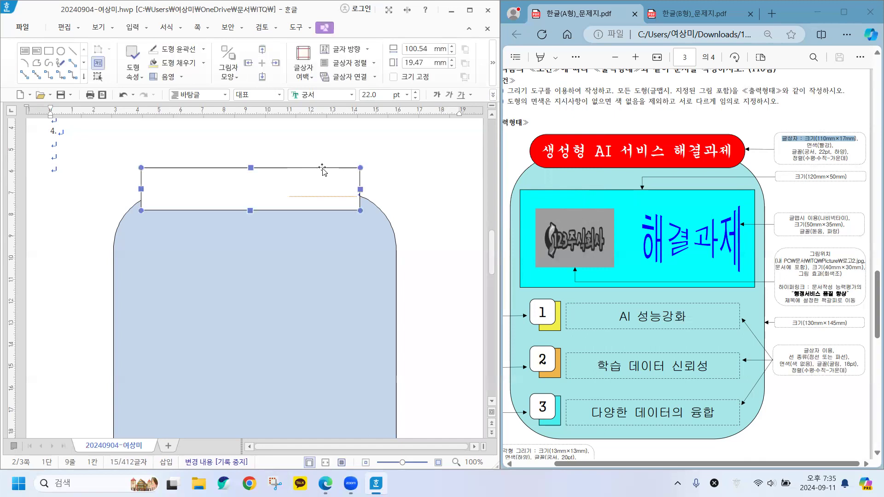
double_click(322, 168)
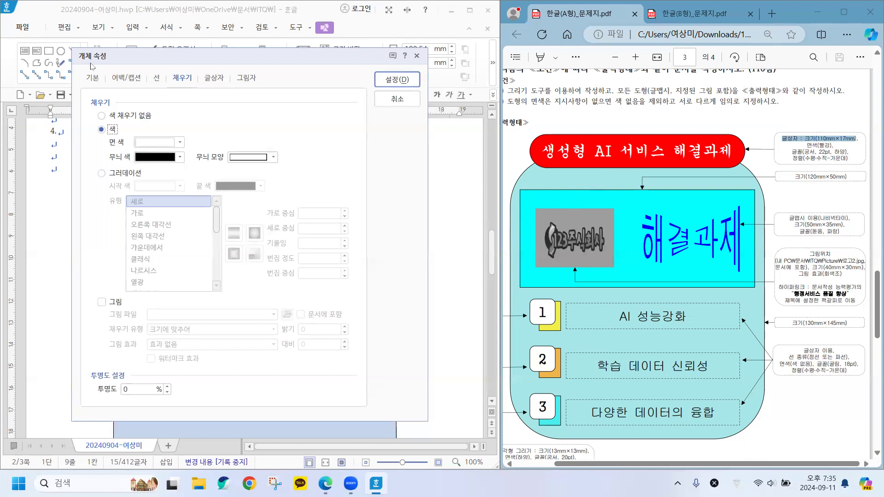
left_click(793, 147)
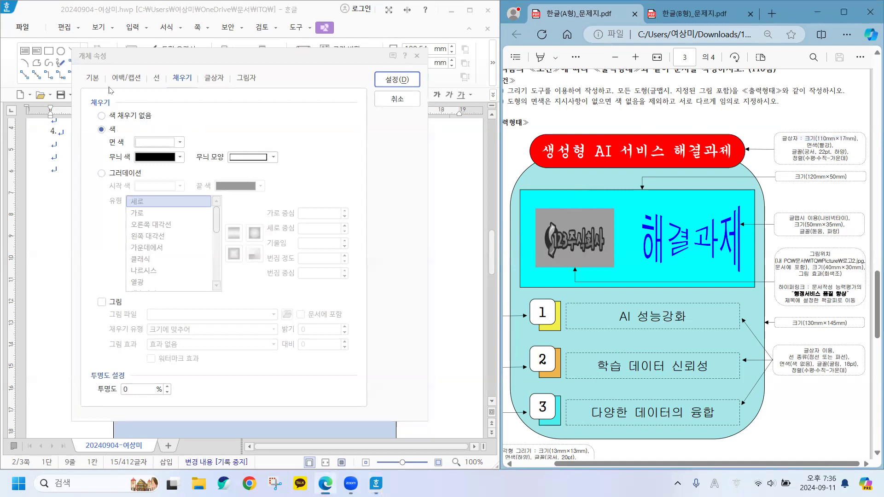
left_click(92, 79)
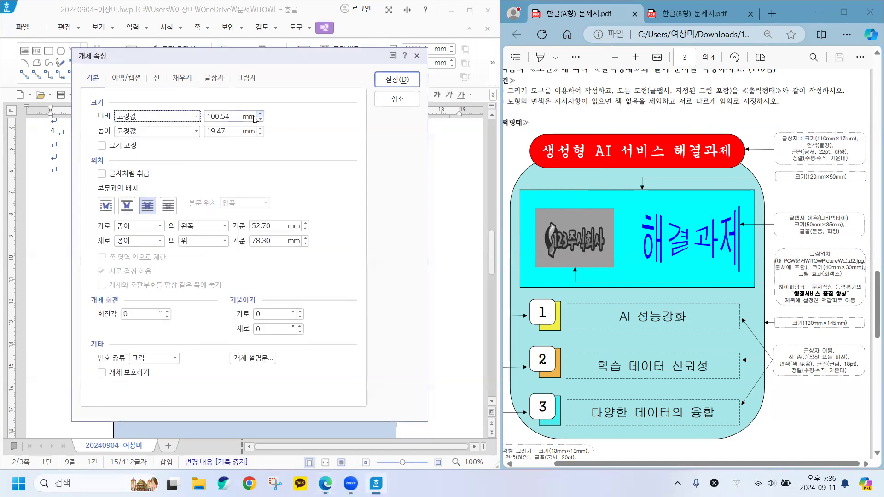
key("Tab")
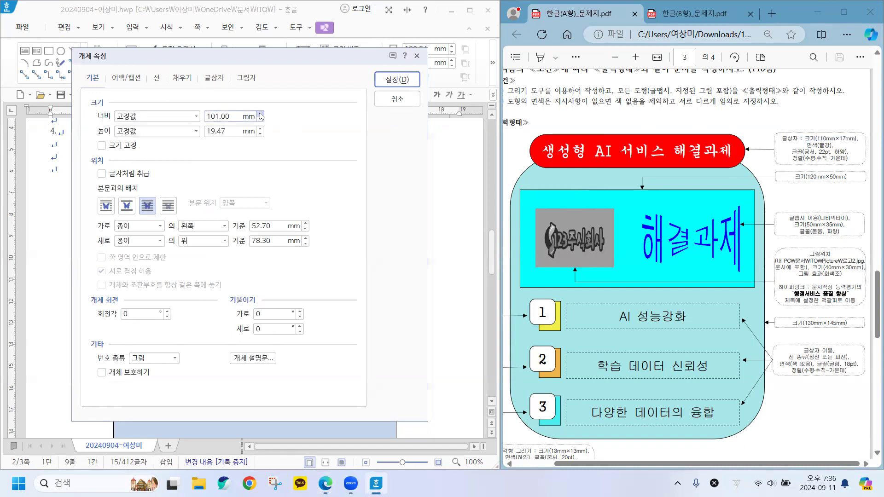
type("110")
left_click(261, 130)
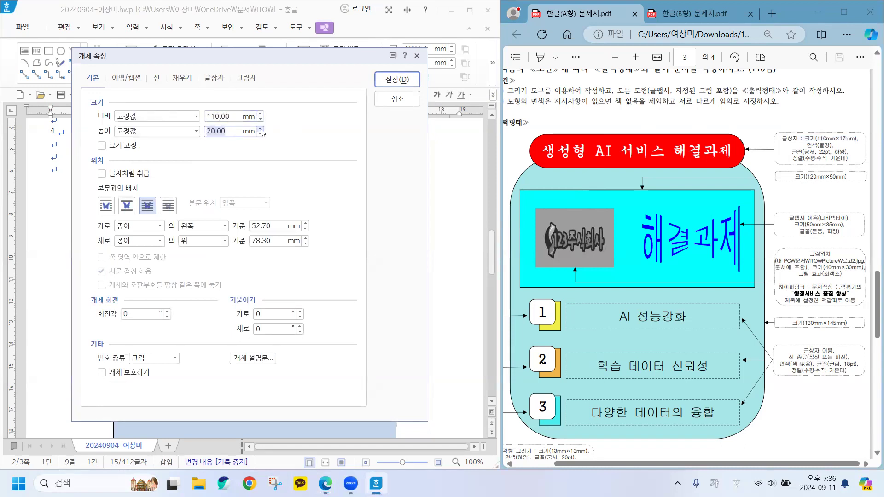
type("17")
left_click(101, 145)
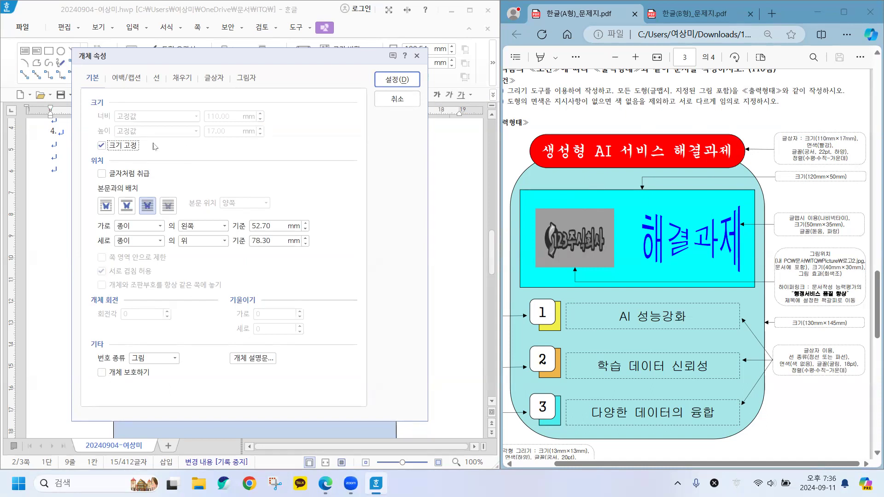
Step: Give the title box semicircular (반원) corners and a red (255,0,0) fill, and apply the properties
left_click(156, 78)
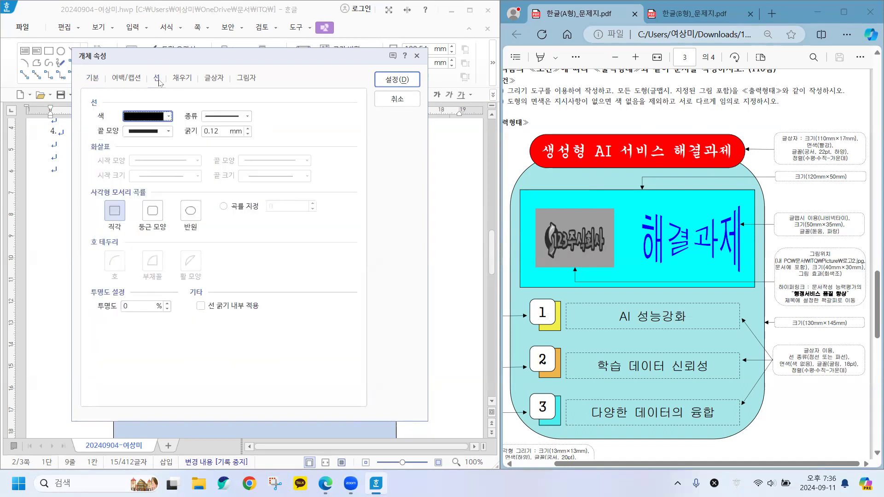
left_click(190, 213)
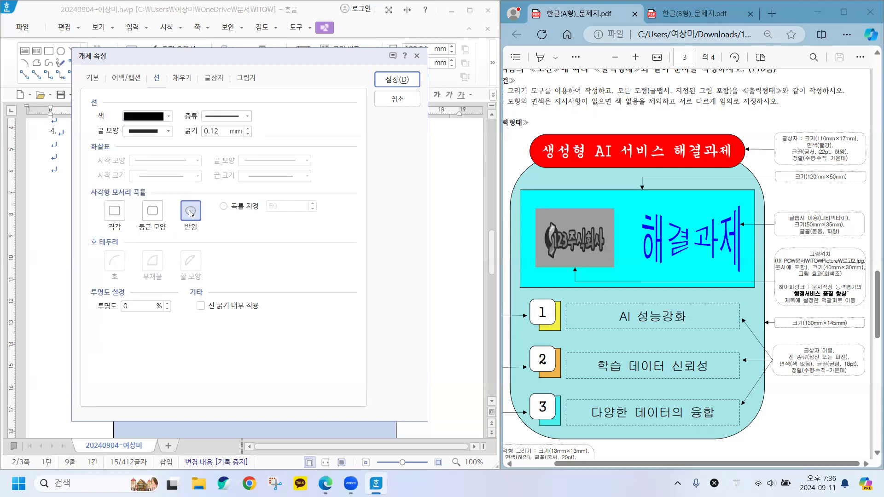
left_click(186, 77)
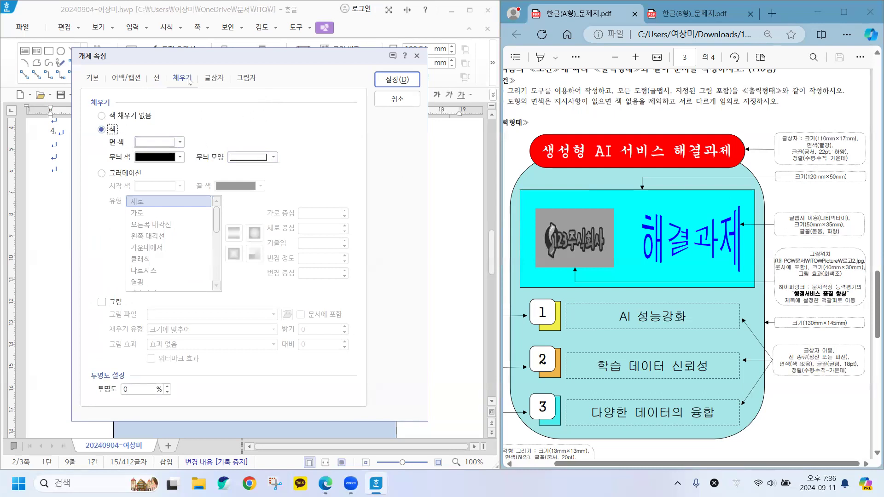
left_click(181, 142)
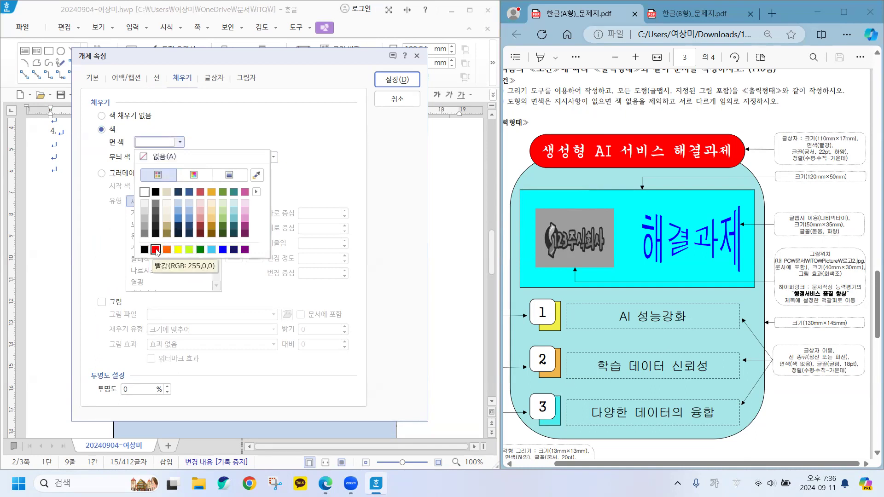
left_click(156, 250)
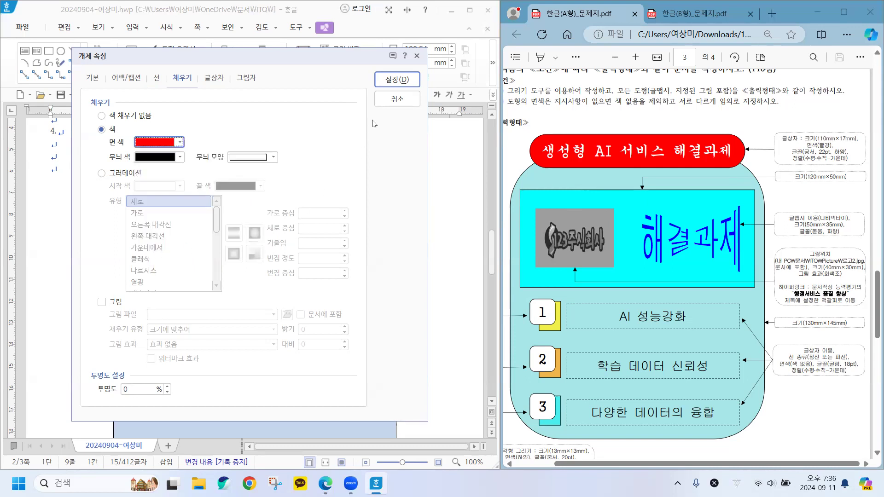
left_click(395, 81)
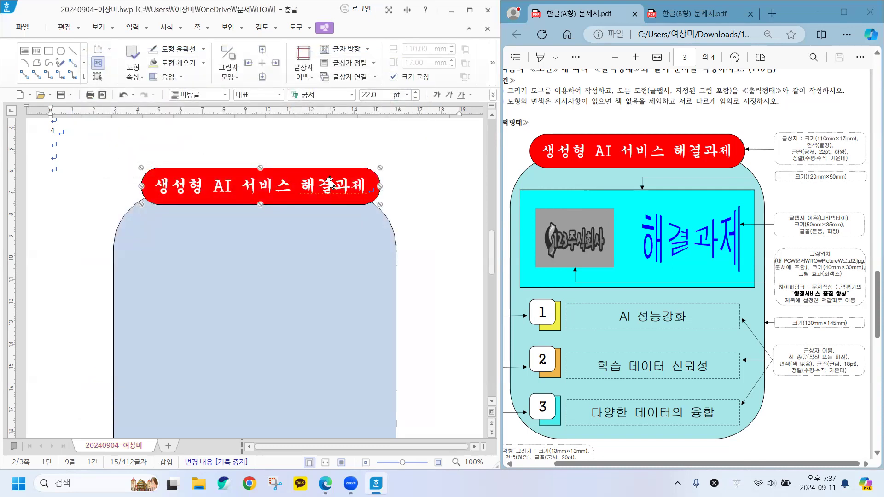
Step: Move the title box slightly to the left to centre it over the large rounded rectangle, and deselect it
left_click_drag(323, 186, 316, 186)
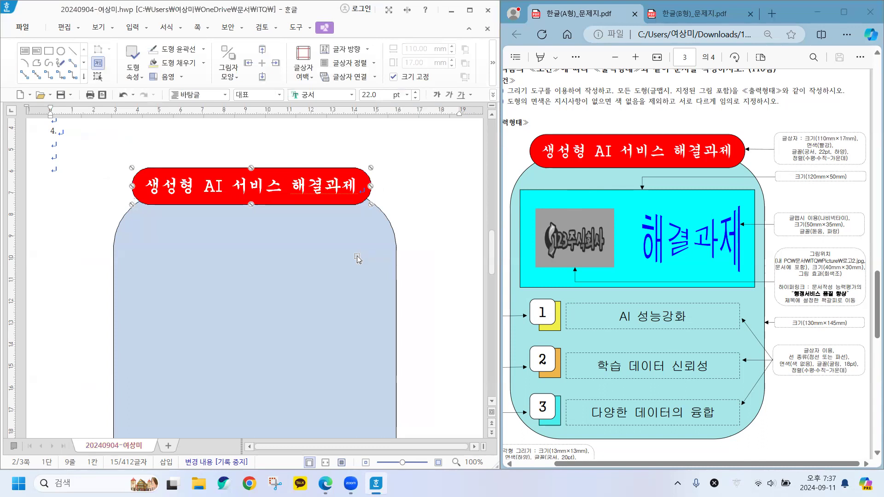
left_click(417, 203)
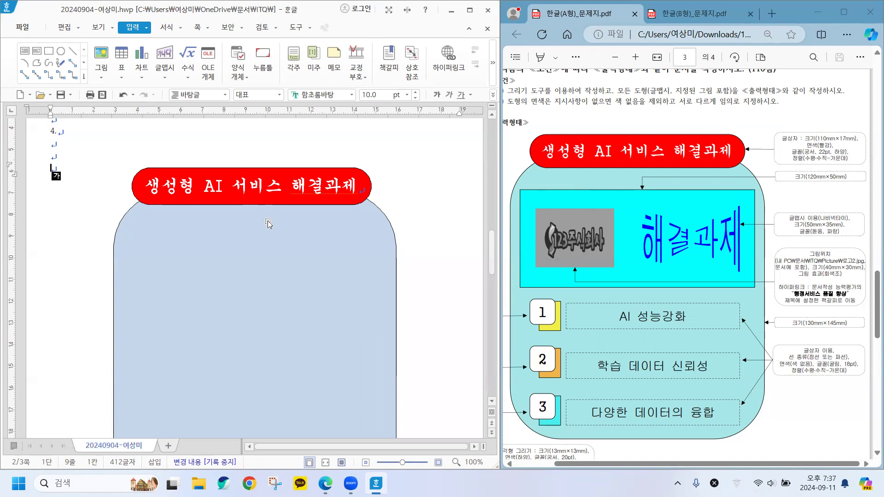
Step: Draw a rectangle about 92.5 × 35.6 mm inside the rounded background, below the title box
left_click(48, 52)
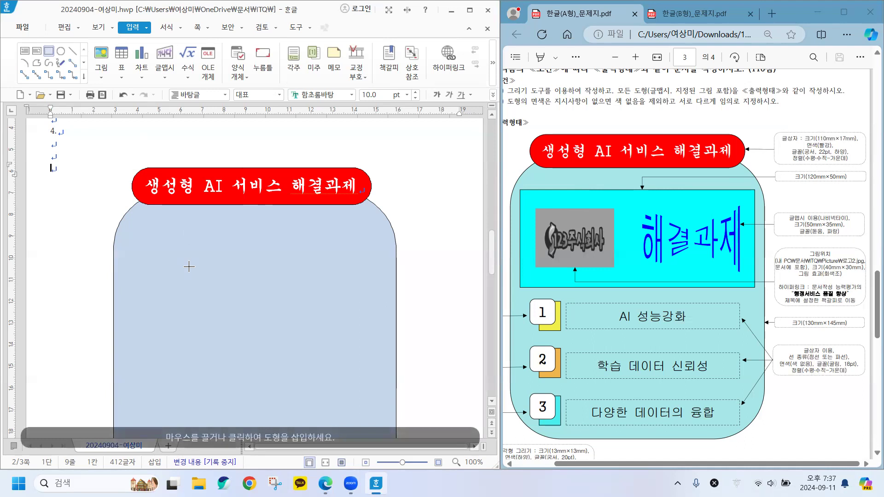
mouse_move(156, 243)
left_mouse_down()
mouse_move(287, 306)
mouse_move(358, 320)
left_mouse_up()
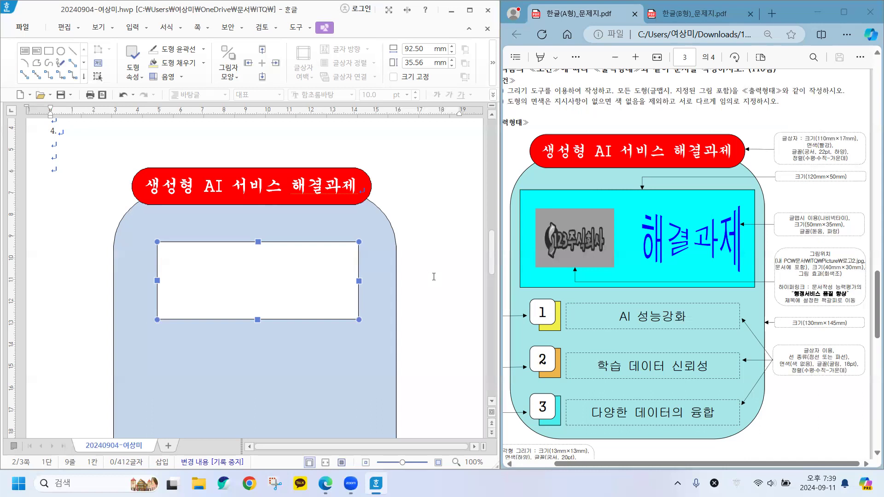
Step: Set the new inner rectangle to 120 mm wide and 50 mm high, and lock its size
double_click(311, 279)
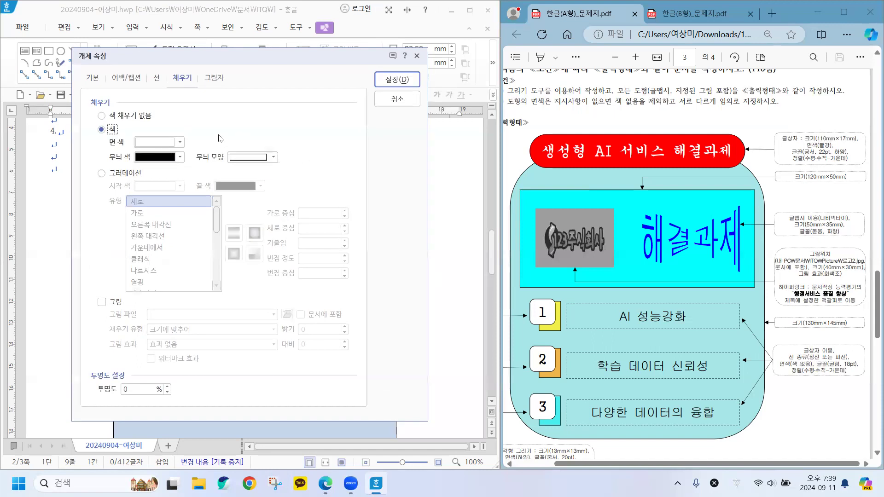
left_click(92, 78)
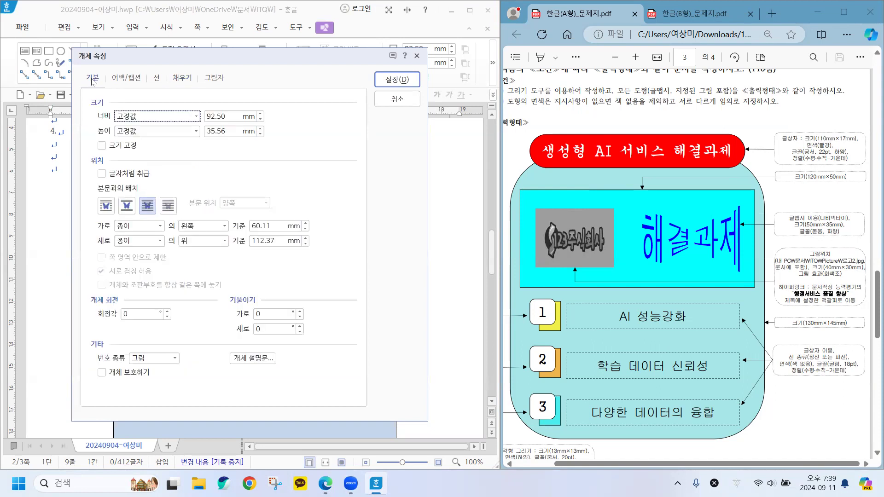
left_click(261, 115)
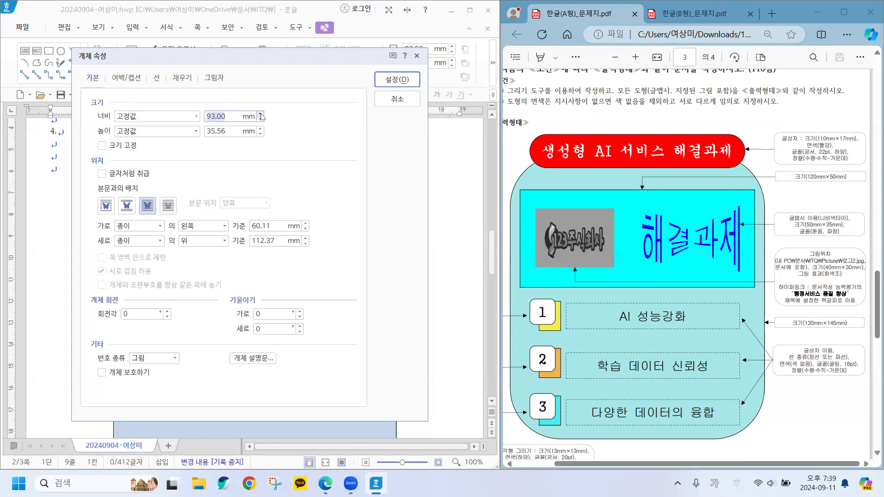
type("120")
left_click(260, 129)
type("50")
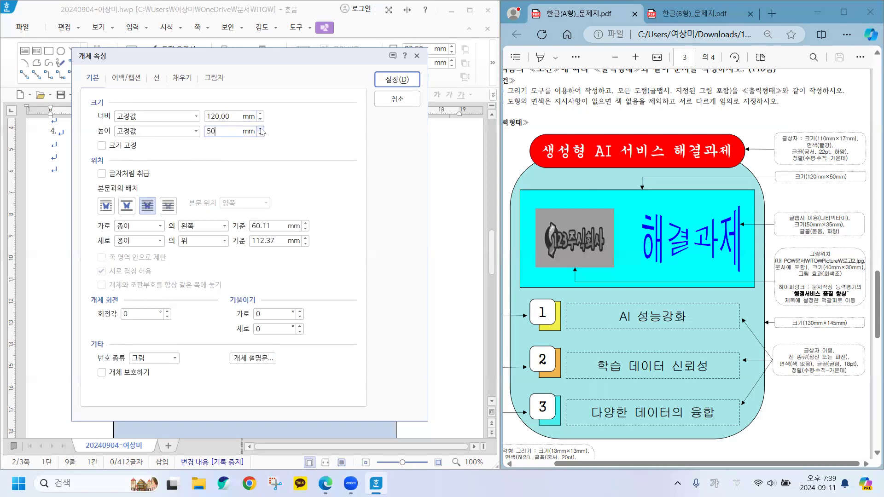
left_click(102, 145)
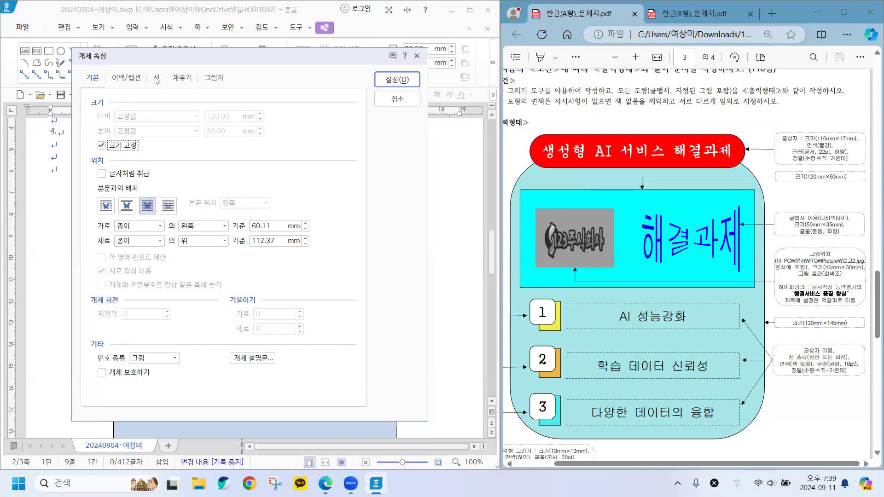
Step: Fill the inner rectangle with light pink, and centre it inside the rounded background just below the title box
left_click(186, 82)
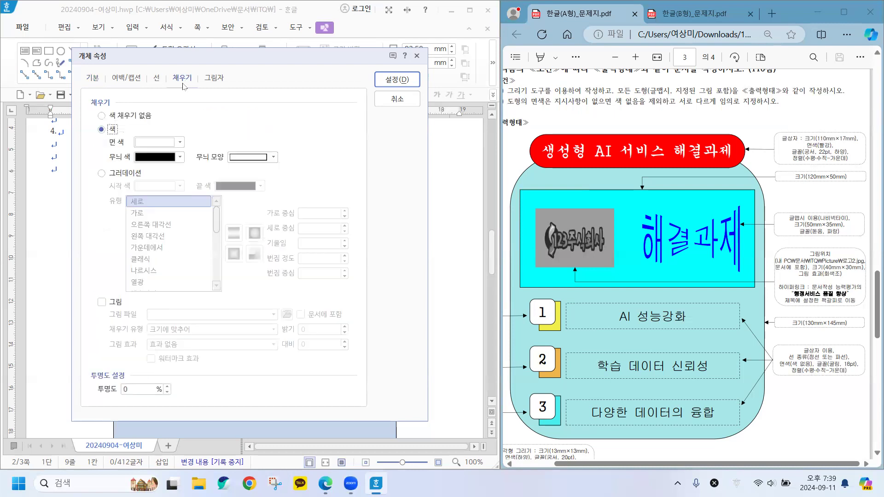
left_click(168, 142)
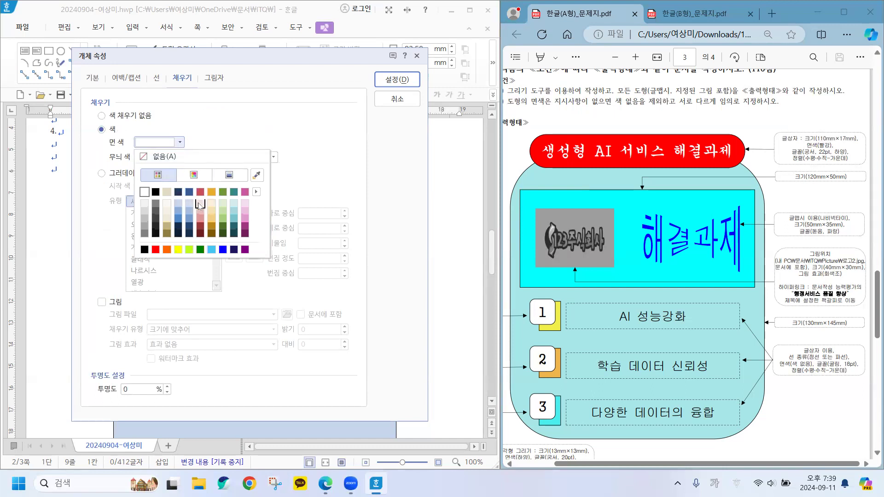
left_click(199, 203)
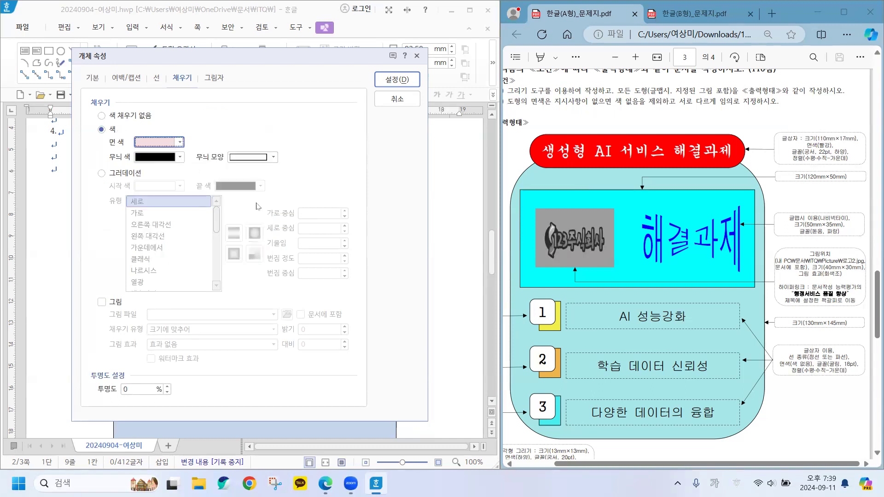
left_click(398, 79)
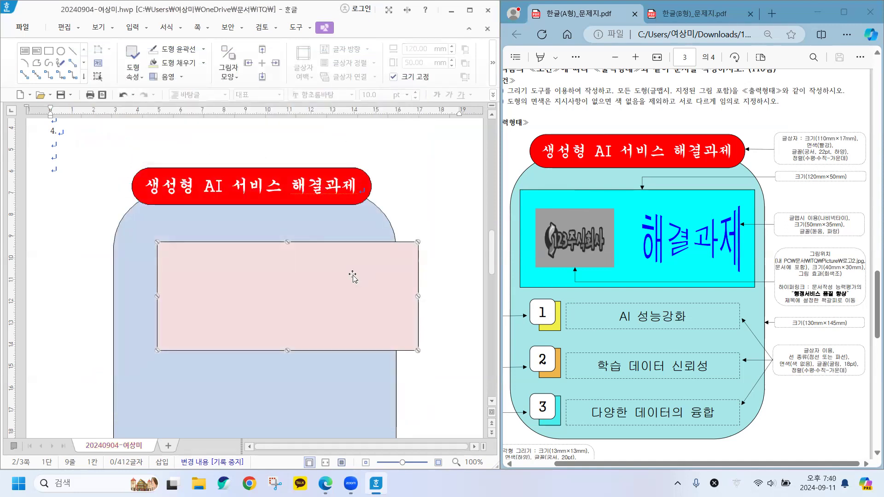
left_click_drag(322, 296, 290, 283)
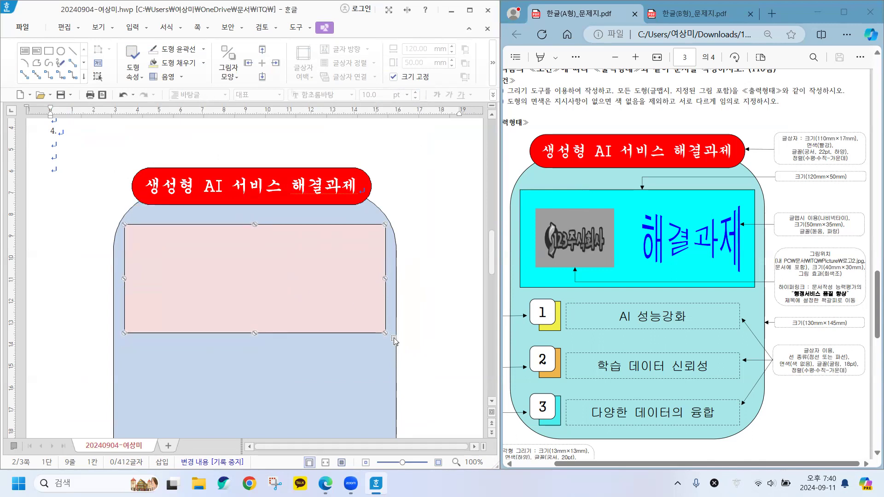
scroll(415, 341, "down", 3)
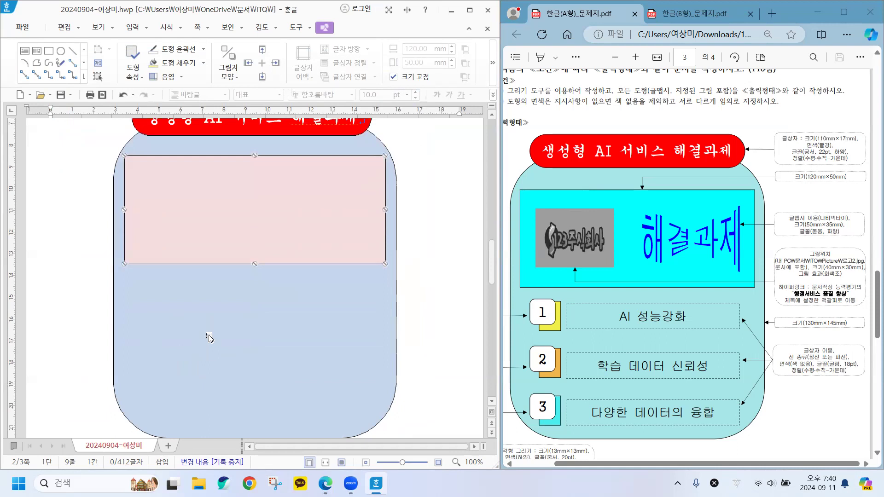
scroll(300, 276, "up", 2)
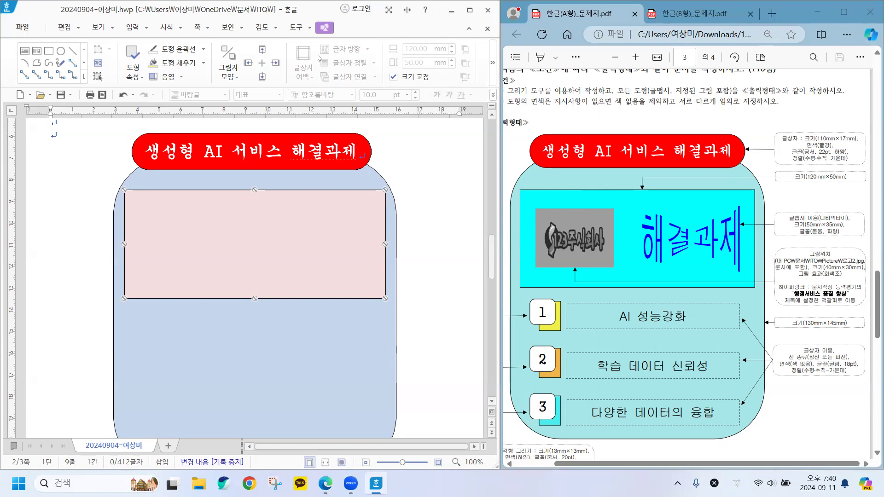
Step: Start inserting a picture and choose 로고2.jpg from the 문서\ITQ\Picture folder, as specified on the question sheet
left_click(133, 27)
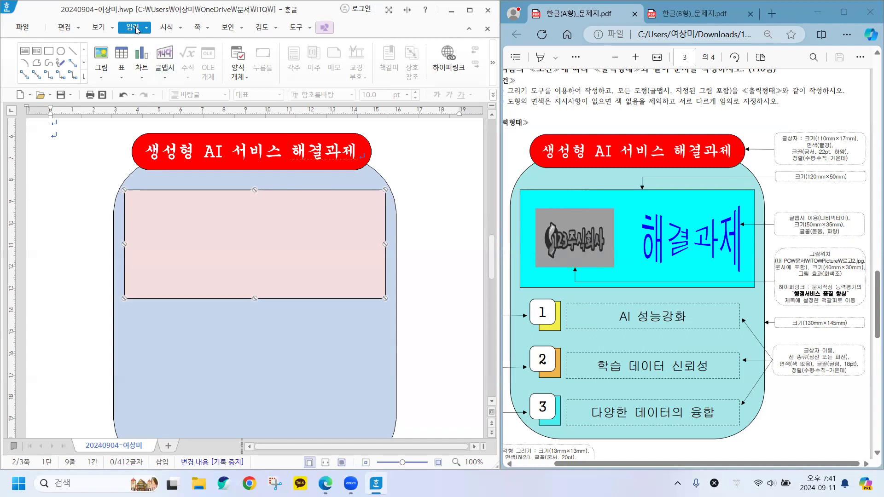
left_click(101, 56)
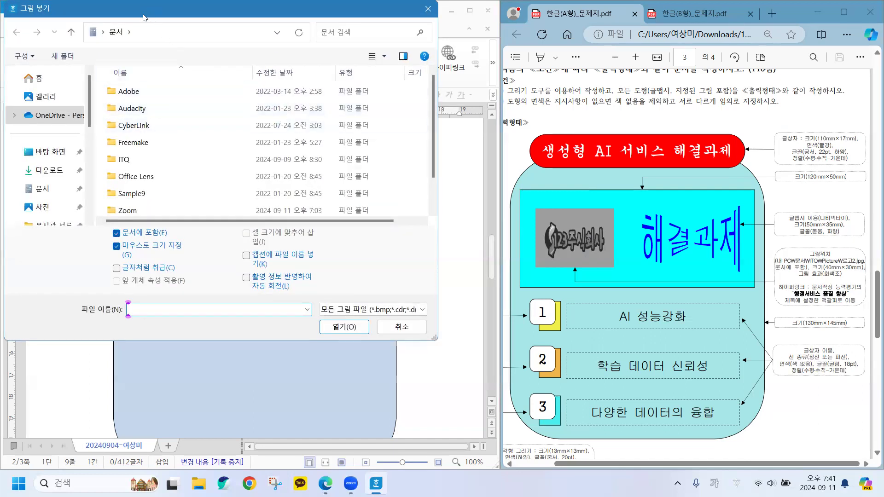
left_click_drag(143, 17, 151, 37)
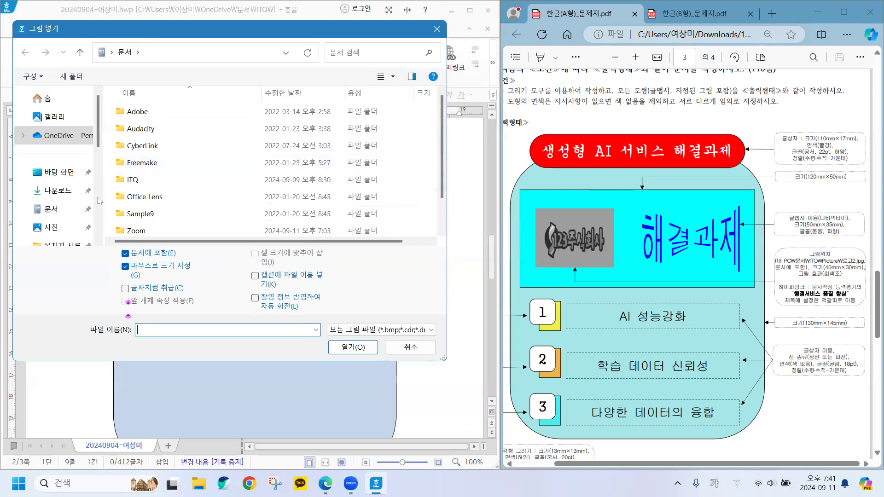
left_click(52, 212)
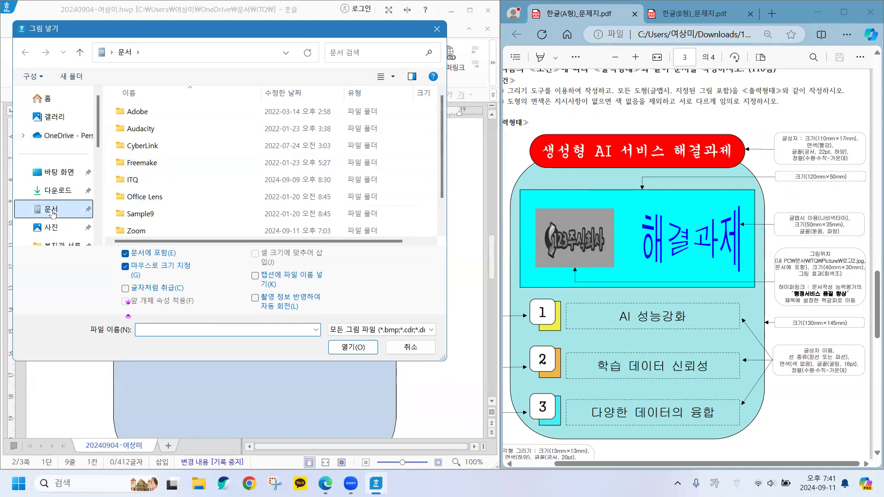
double_click(134, 180)
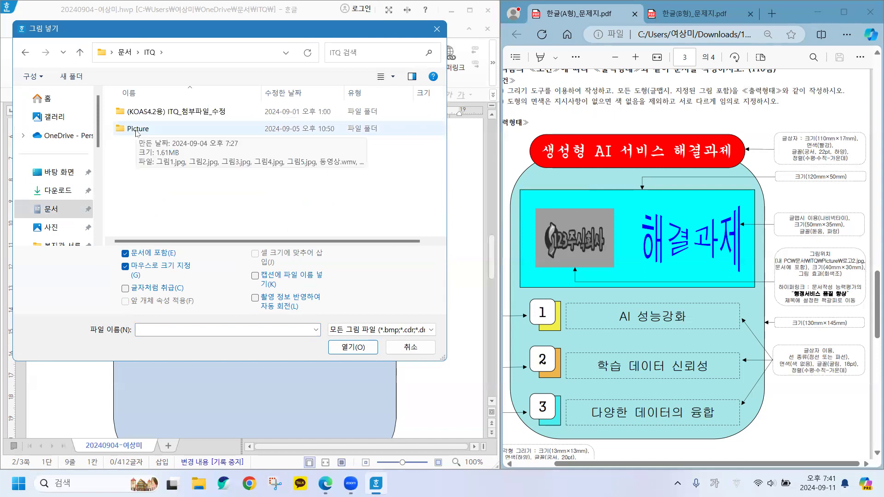
double_click(137, 129)
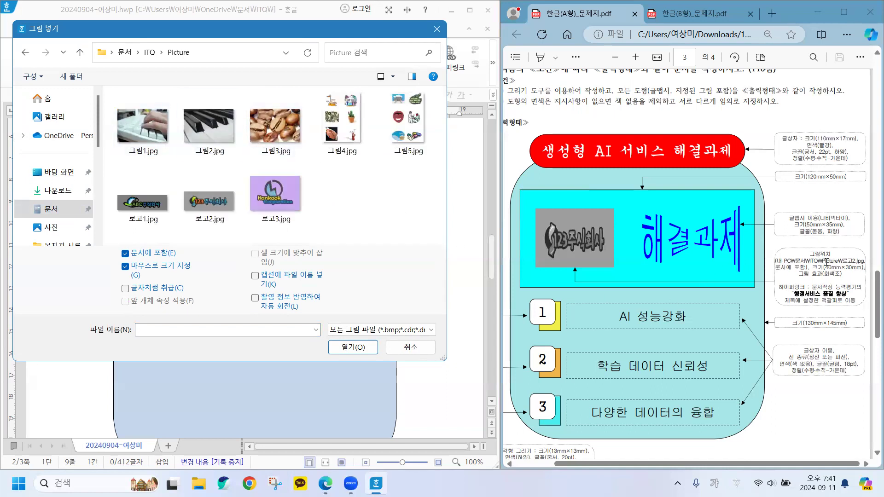
left_click_drag(817, 261, 863, 261)
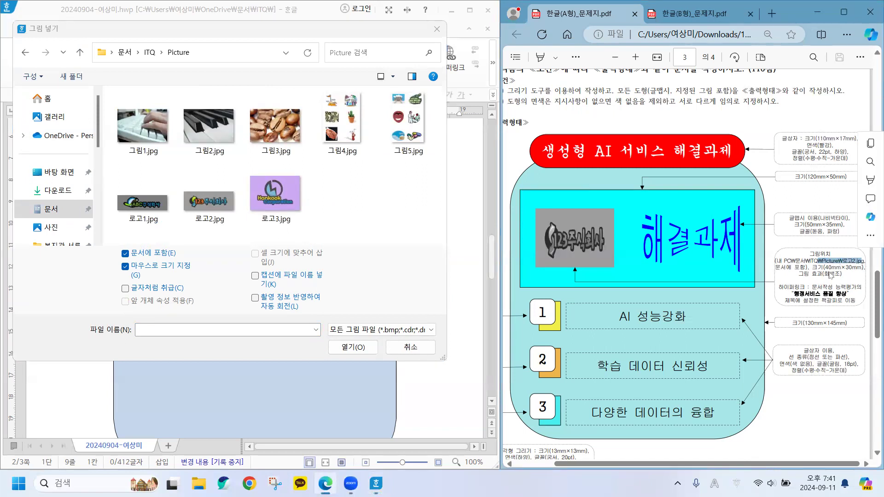
left_click(342, 202)
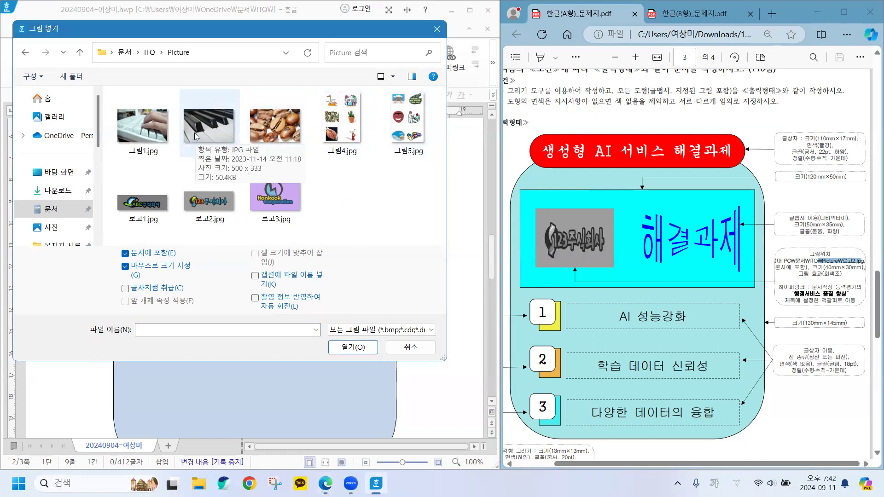
left_click(208, 203)
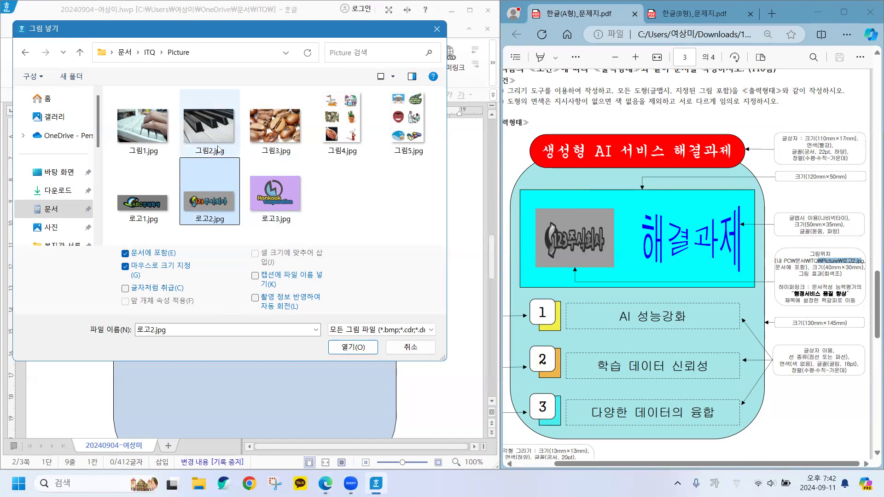
Step: Check the question sheet's common instructions on embedding inserted pictures in the document, and return to item 4's picture conditions
scroll(604, 284, "up", 5)
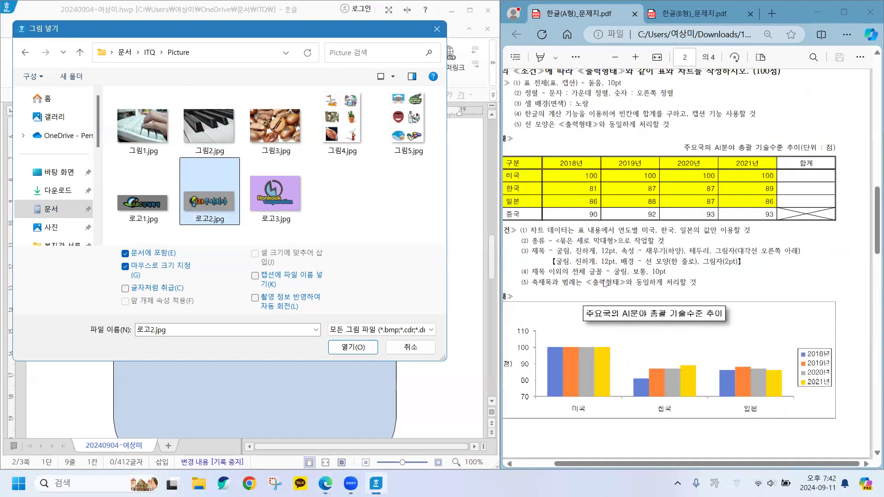
scroll(604, 284, "up", 10)
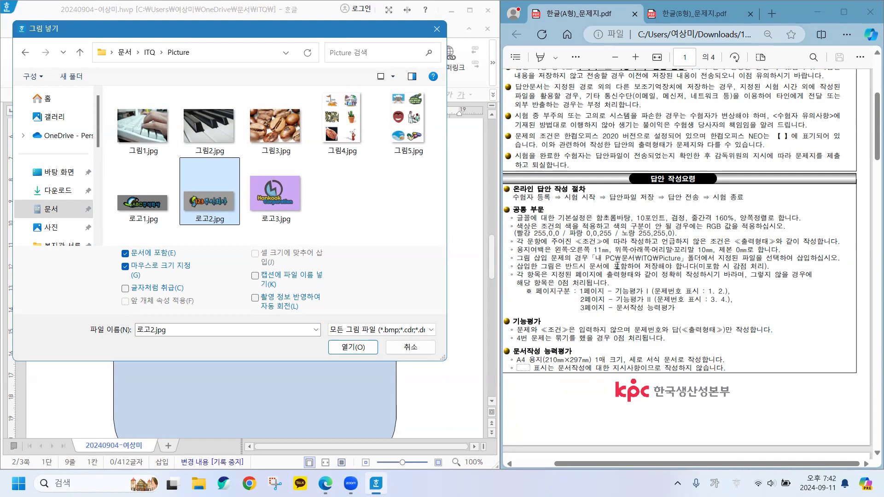
left_click_drag(589, 265, 627, 265)
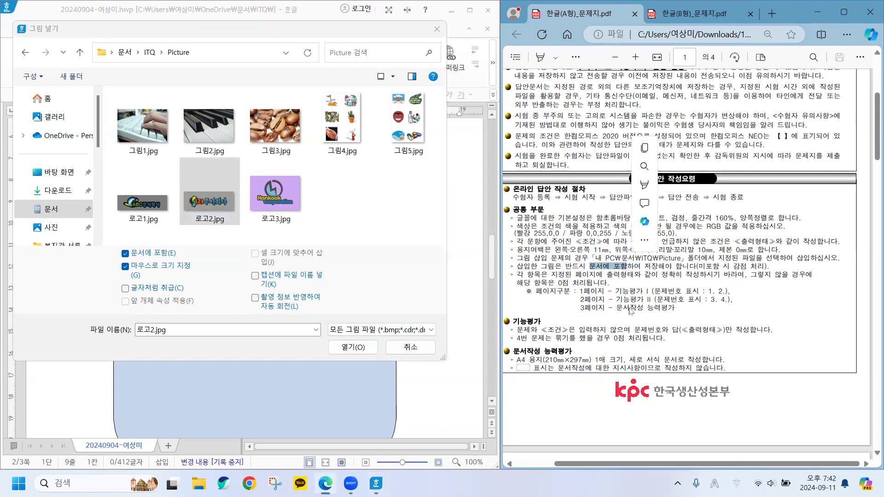
scroll(632, 312, "down", 10)
scroll(631, 311, "down", 15)
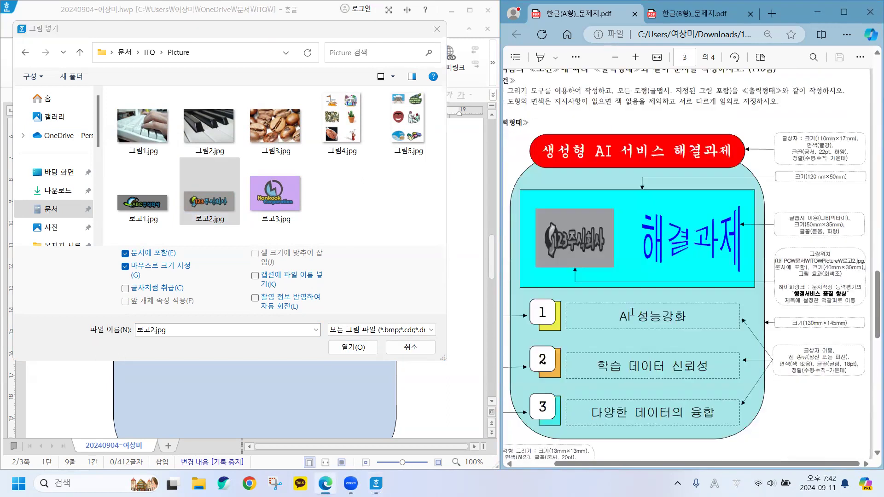
scroll(632, 312, "up", 5)
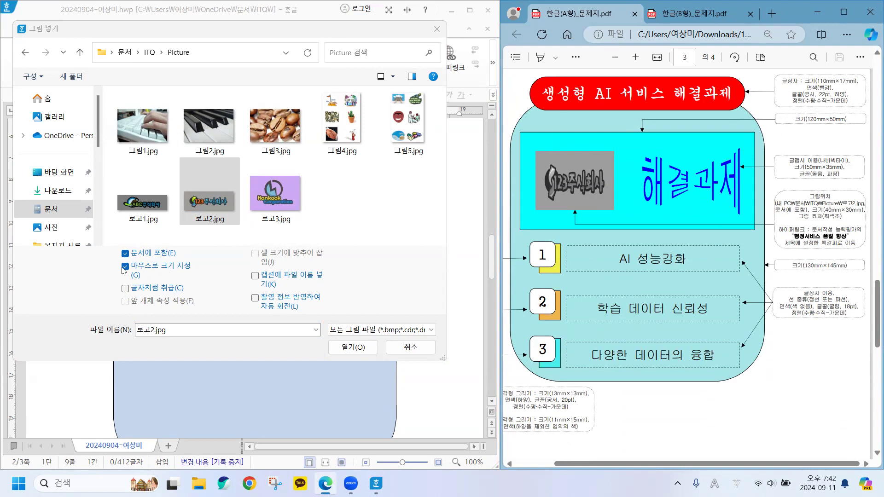
Step: Insert the chosen logo picture at about 78.9 × 29.4 mm, starting left of the rounded background and overlapping the inner rectangle
left_click(352, 348)
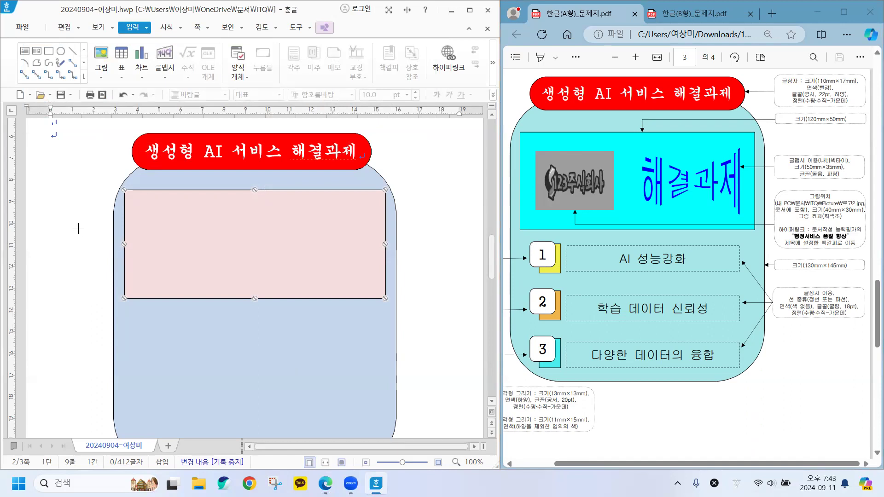
left_click_drag(60, 196, 237, 261)
left_click_drag(135, 260, 81, 260)
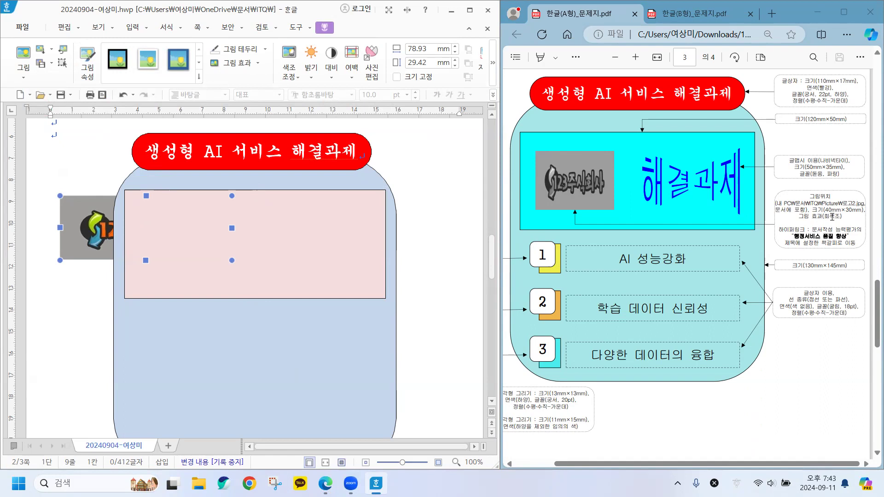
Step: Set the logo picture to 40 mm wide and 30 mm high, and lock its size
double_click(92, 229)
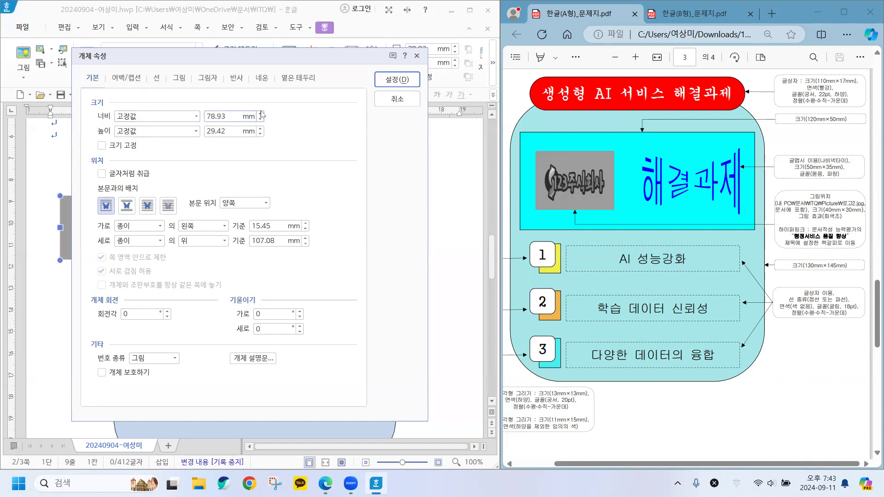
left_click(260, 113)
type("40")
key("Tab")
key("Tab")
type("30")
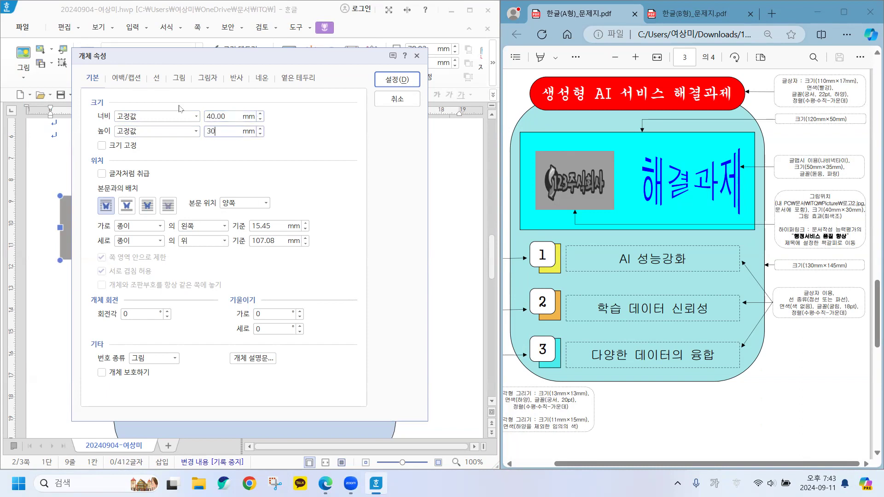
left_click(102, 146)
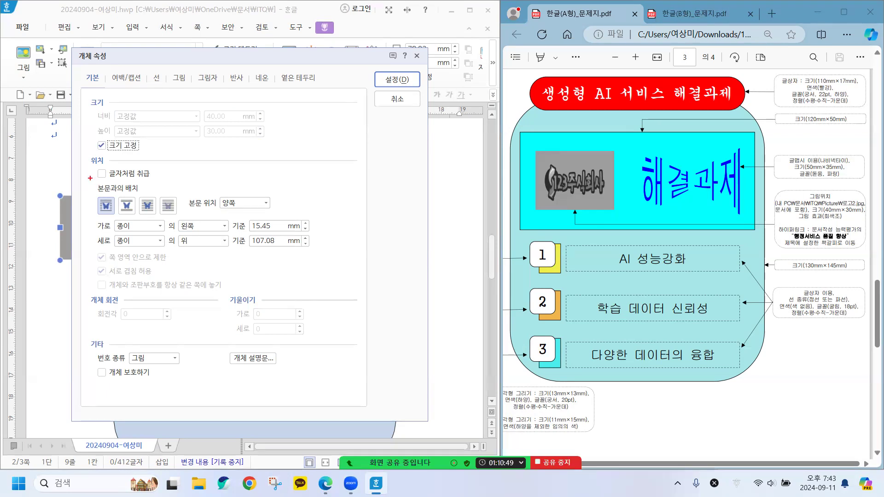
Step: Place the logo picture in front of the text with the 회색조 effect, and move it into the left part of the pink rectangle
left_click_drag(91, 180, 181, 216)
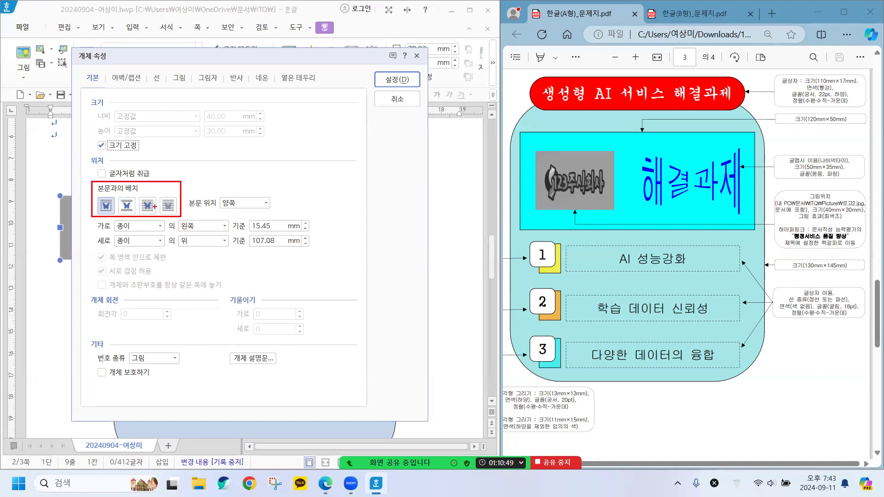
left_click_drag(136, 192, 160, 218)
left_click(147, 206)
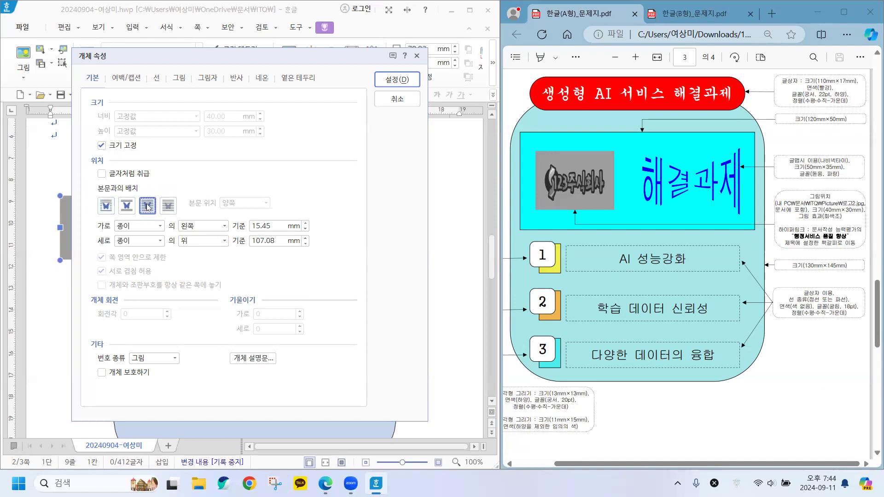
left_click(180, 79)
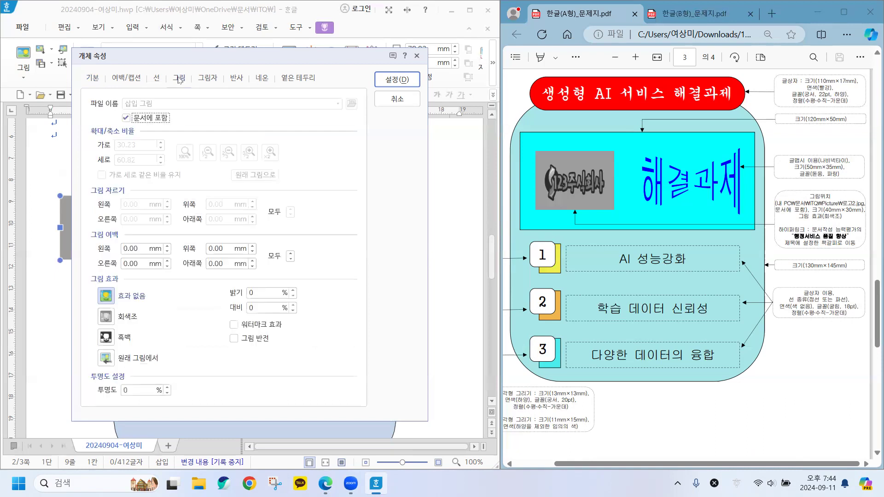
left_click(130, 321)
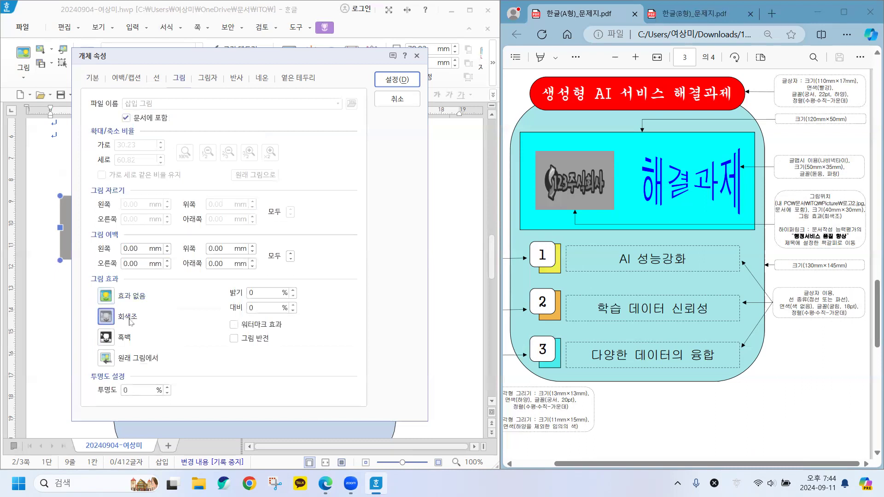
left_click(398, 80)
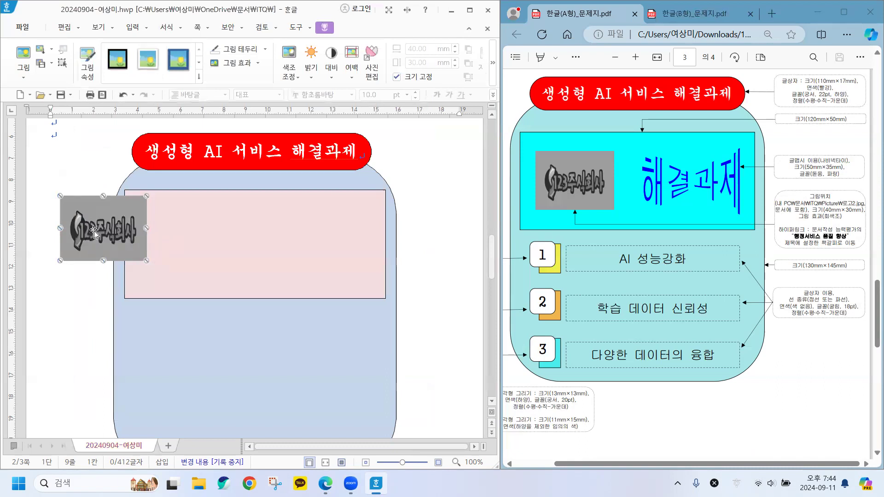
left_click_drag(93, 234, 174, 249)
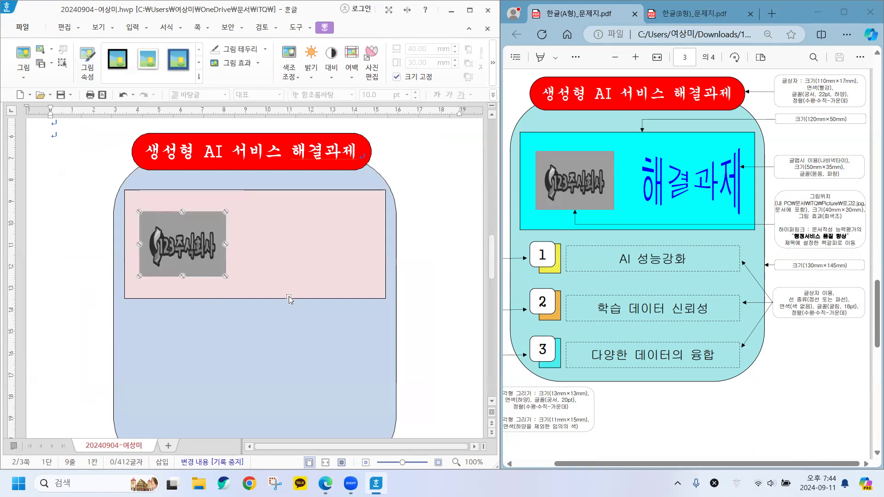
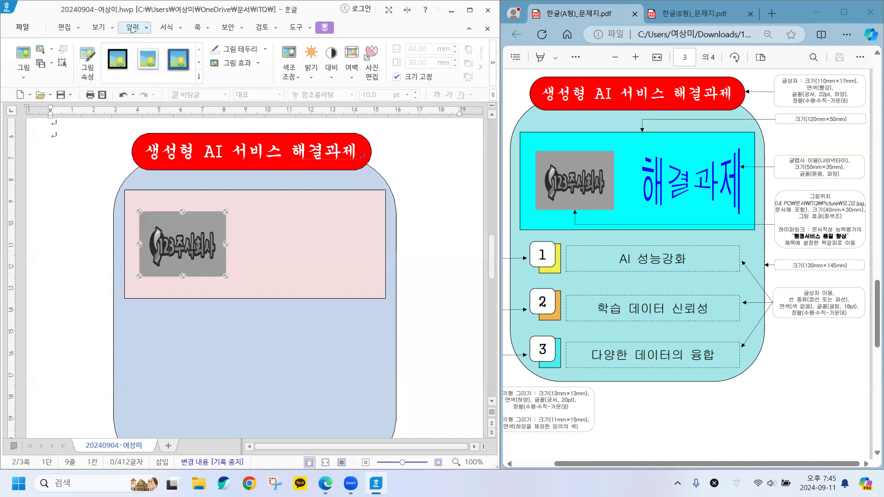
Step: Start a new 글맵시 text-art object with the text 해결과제
left_click(132, 29)
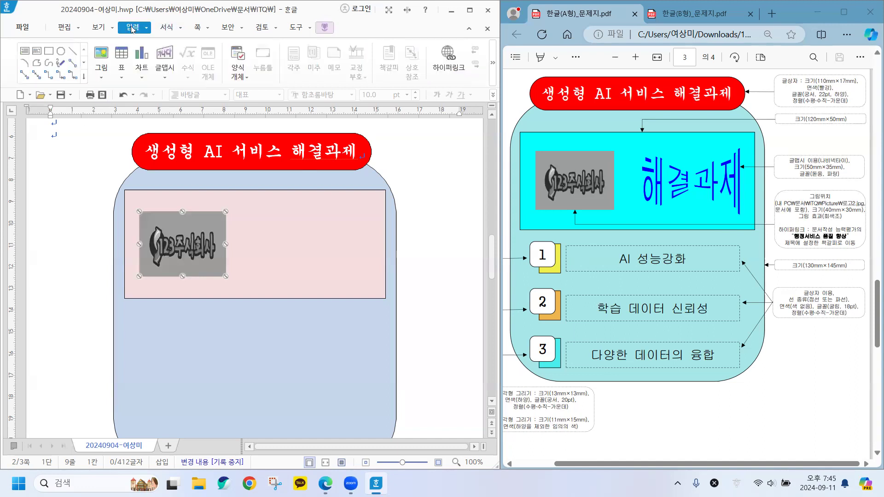
left_click(166, 56)
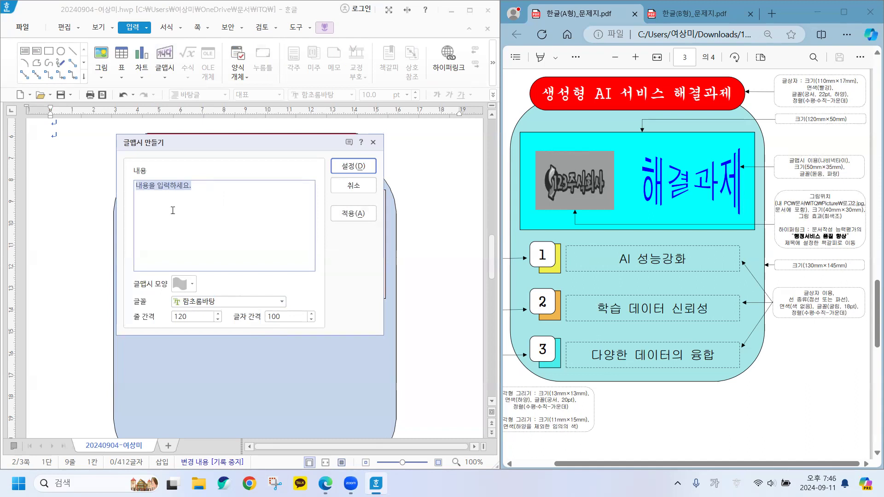
type("해결")
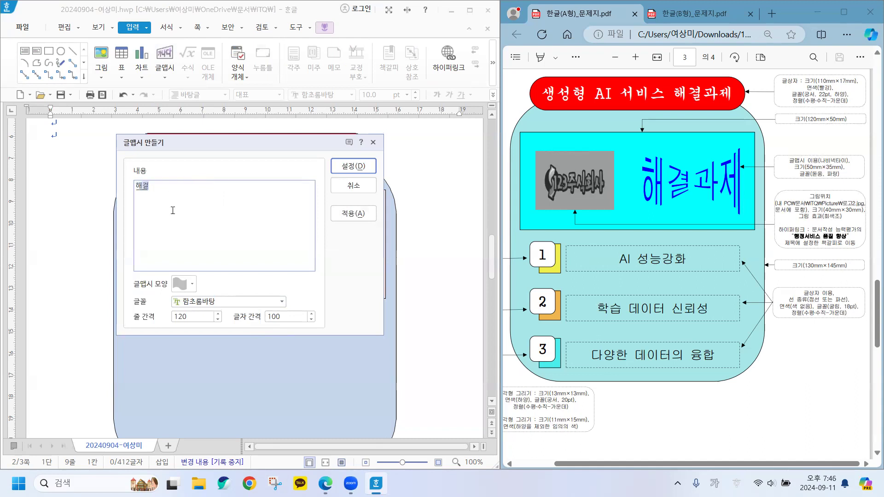
type("가")
key("BackSpace")
key("BackSpace")
key("BackSpace")
type("과제")
Step: Give the text art the 나비넥타이 shape and the 돋움 font, as the question sheet specifies, and insert it
left_click_drag(818, 161, 847, 161)
left_click(858, 171)
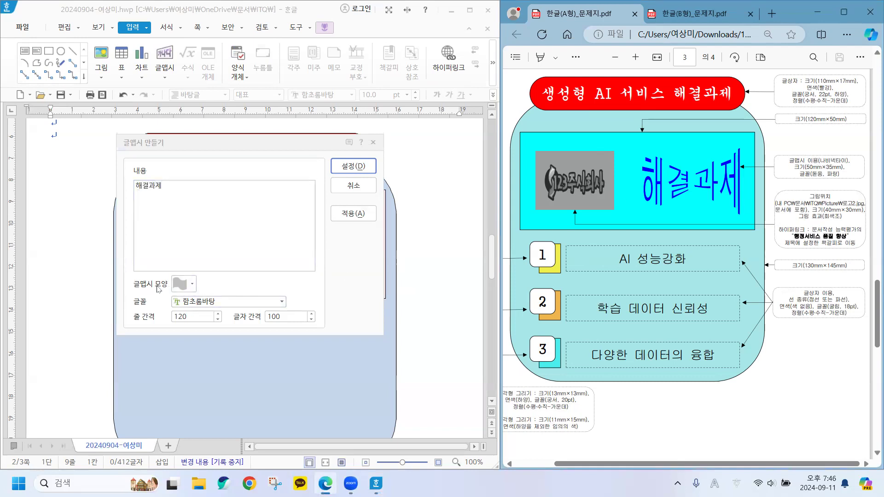
left_click(192, 284)
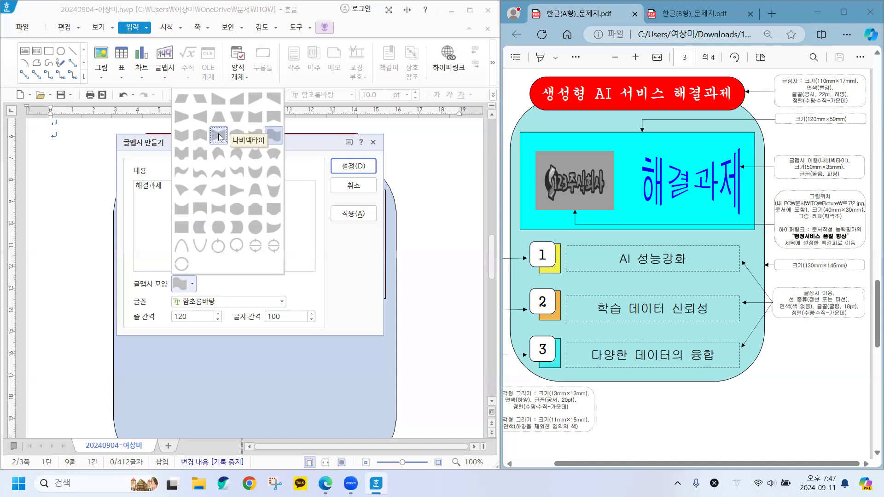
left_click(219, 135)
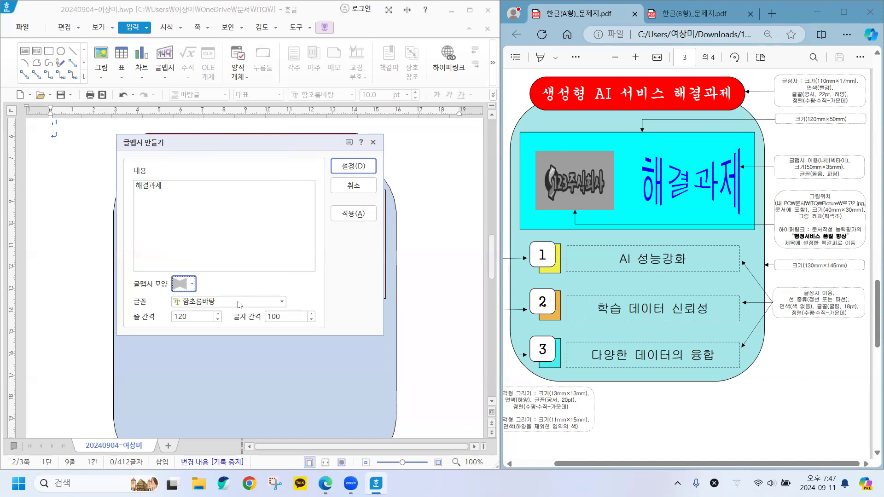
left_click(282, 302)
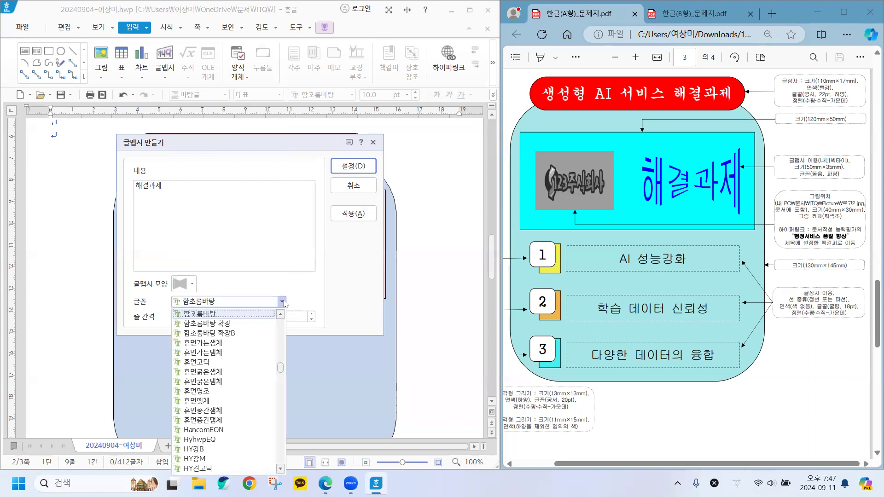
left_click(284, 303)
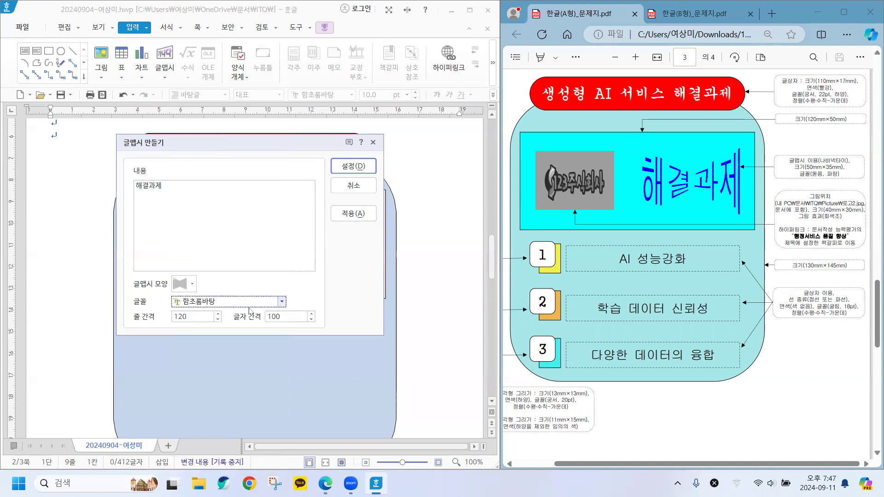
left_click(283, 302)
scroll(214, 352, "down", 5)
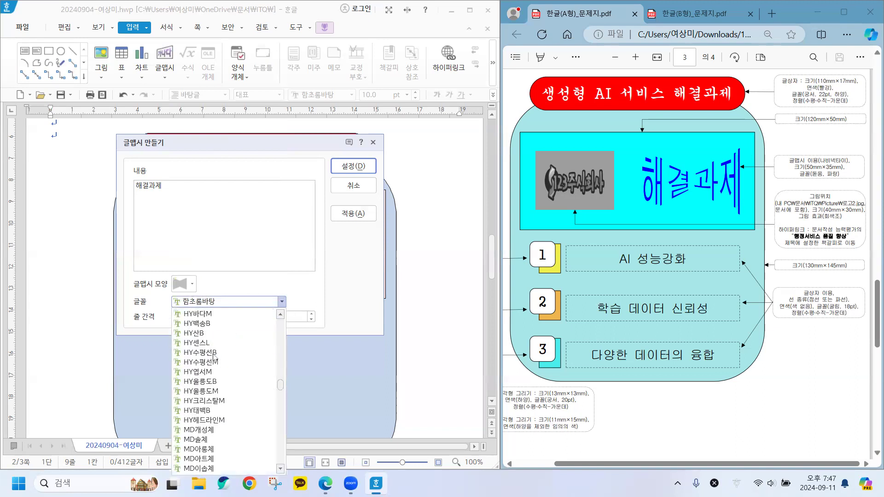
scroll(213, 356, "up", 10)
scroll(214, 356, "up", 10)
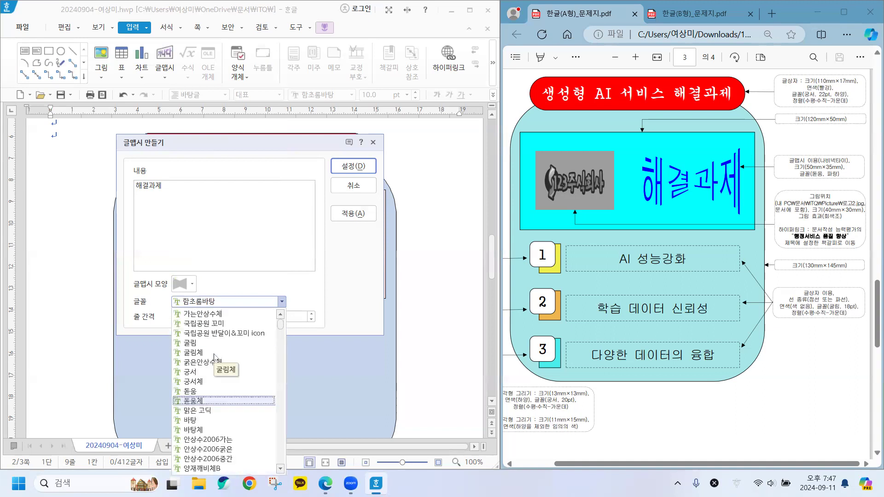
left_click(193, 392)
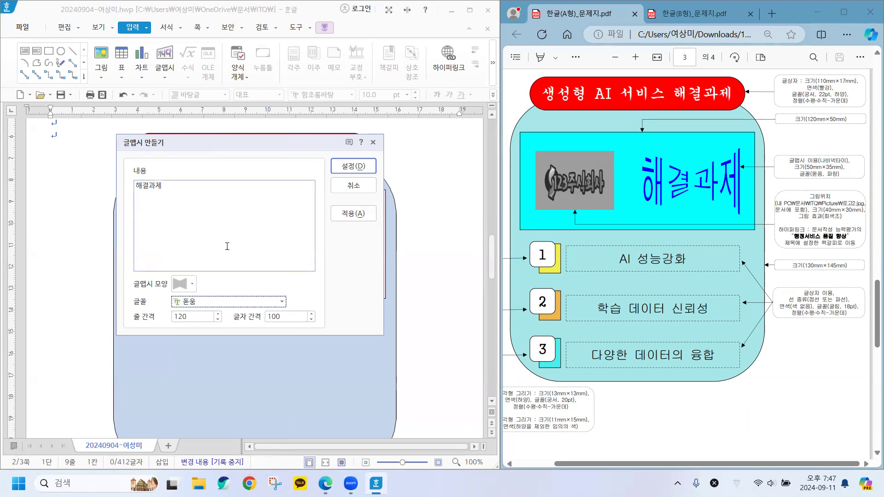
left_click(353, 167)
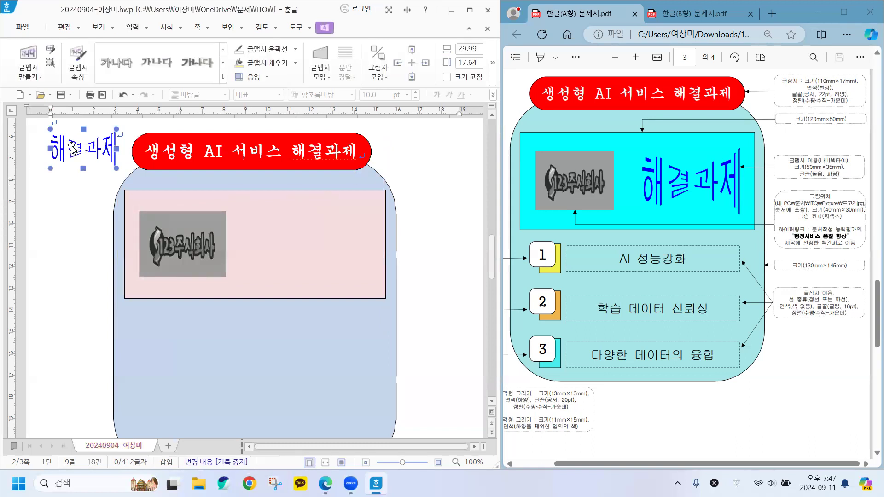
Step: Set the 해결과제 text art to 50 mm wide and 35 mm high, and lock its size
left_click_drag(72, 148, 81, 218)
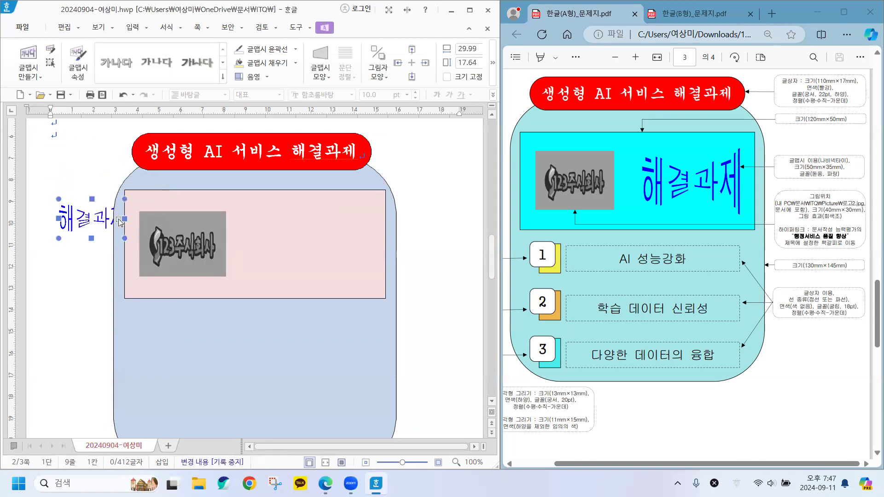
double_click(88, 224)
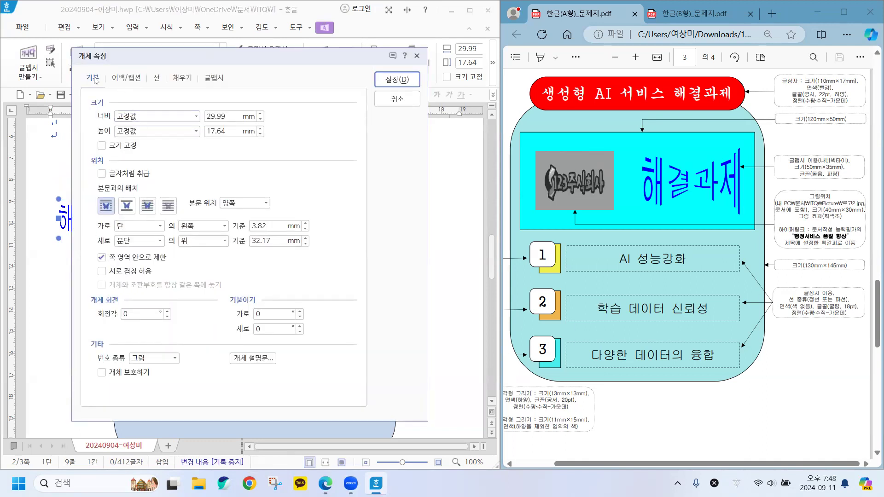
left_click(261, 115)
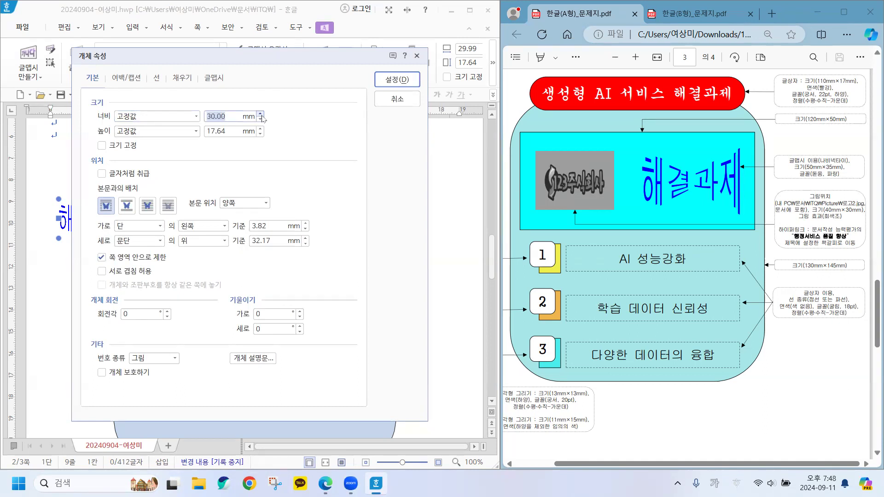
type("50")
key("Tab")
key("Tab")
type("6")
key("BackSpace")
type("35")
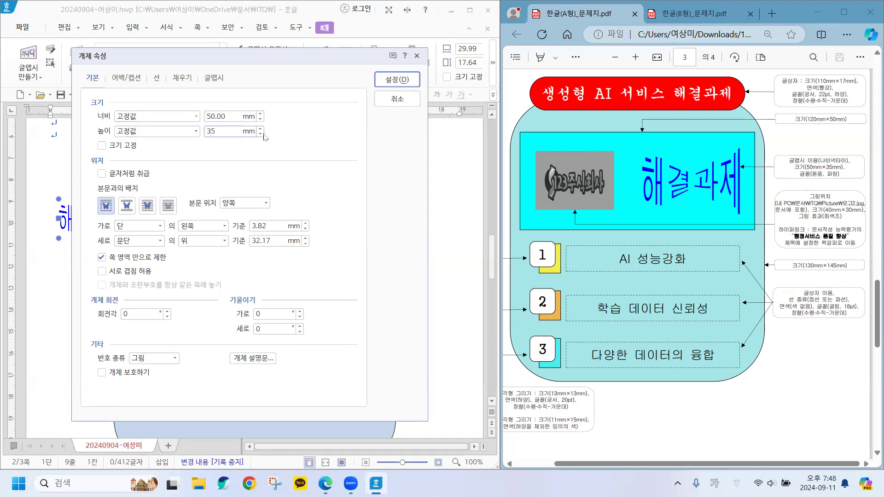
left_click(101, 145)
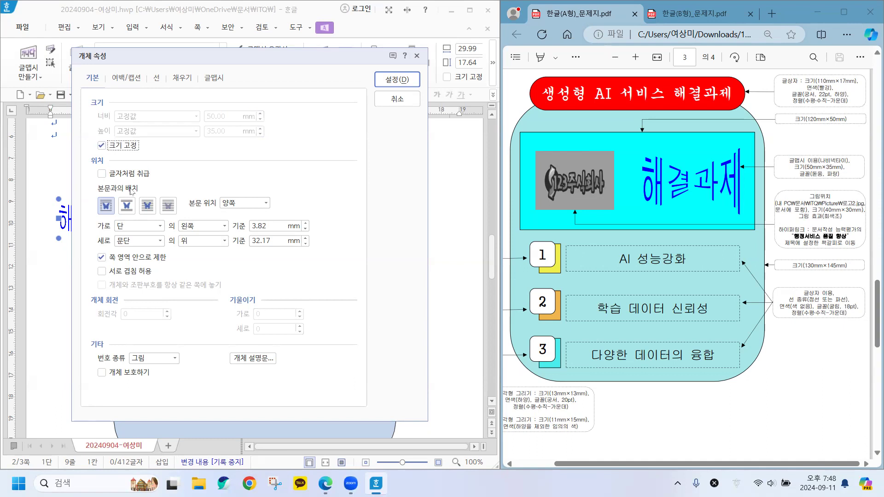
Step: Place the text art in front of the text with a blue fill, and move it into the right part of the pink rectangle
left_click(146, 206)
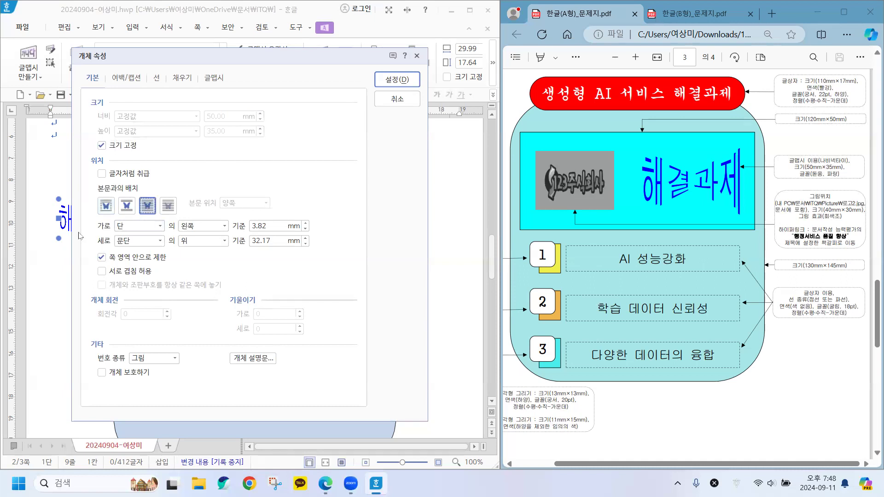
left_click(186, 79)
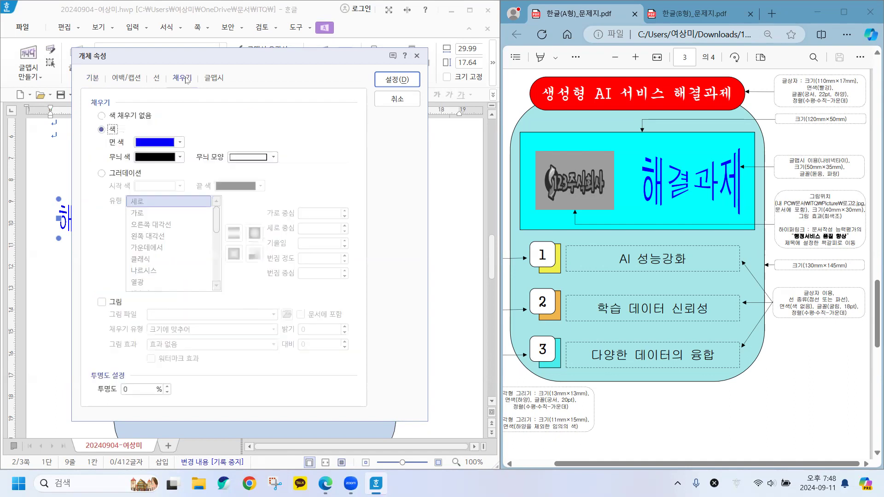
left_click(180, 143)
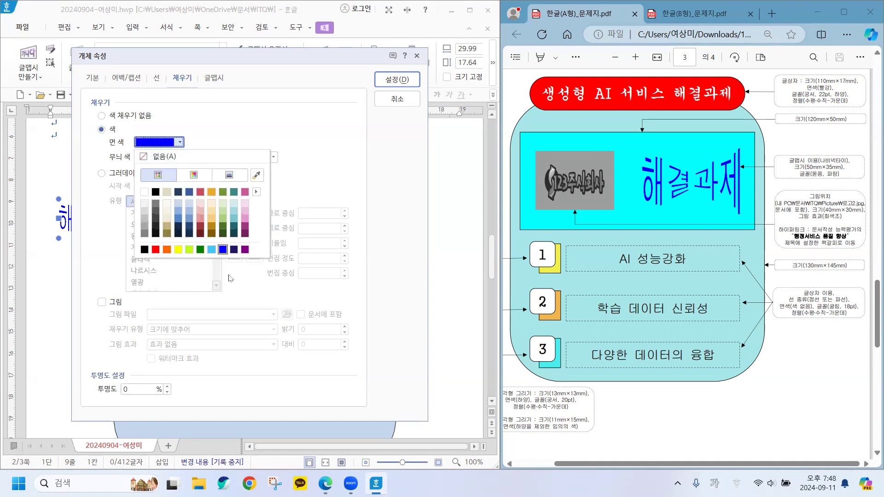
left_click(223, 250)
left_click(394, 80)
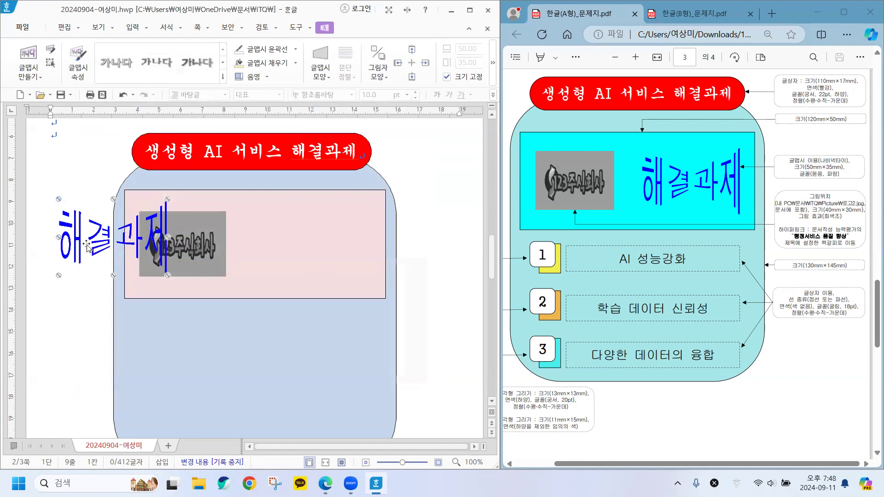
left_click_drag(79, 237, 281, 243)
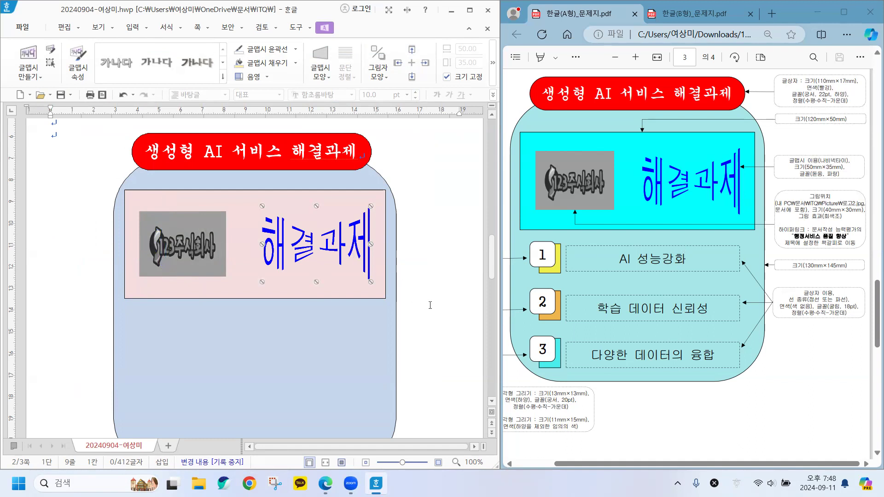
Step: Check the numbered rectangles' specification in the question sheet and draw a rectangle about 13 by 16 mm below the pink box
scroll(433, 303, "down", 1)
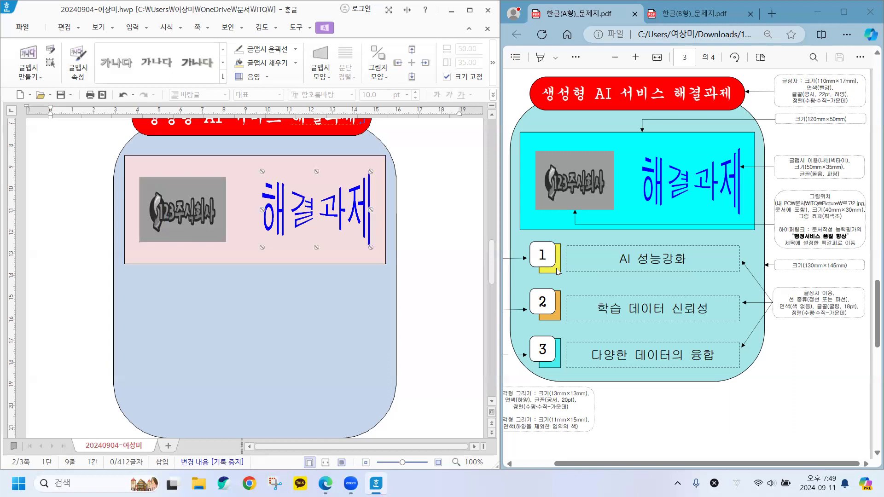
left_click(668, 456)
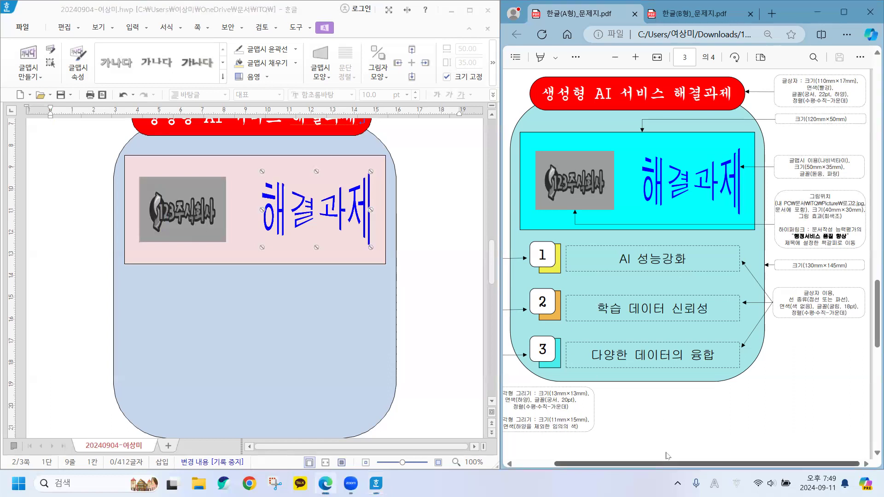
scroll(667, 456, "left", 2)
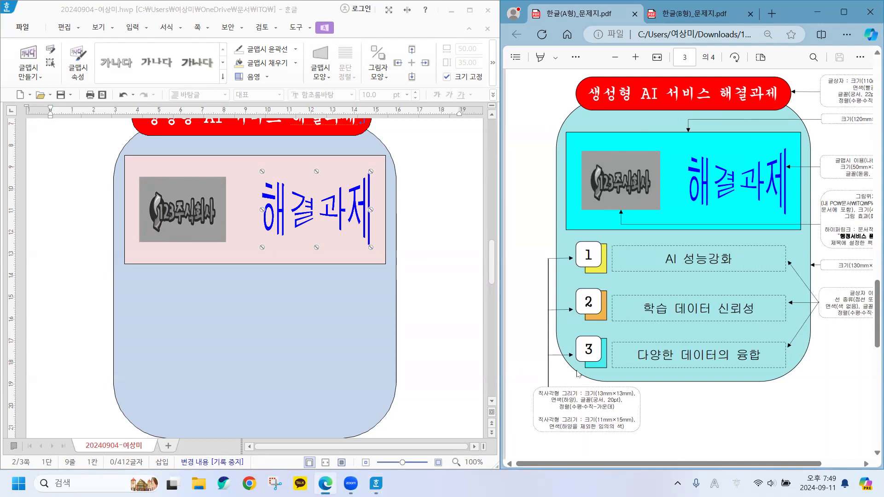
left_click_drag(536, 395, 585, 397)
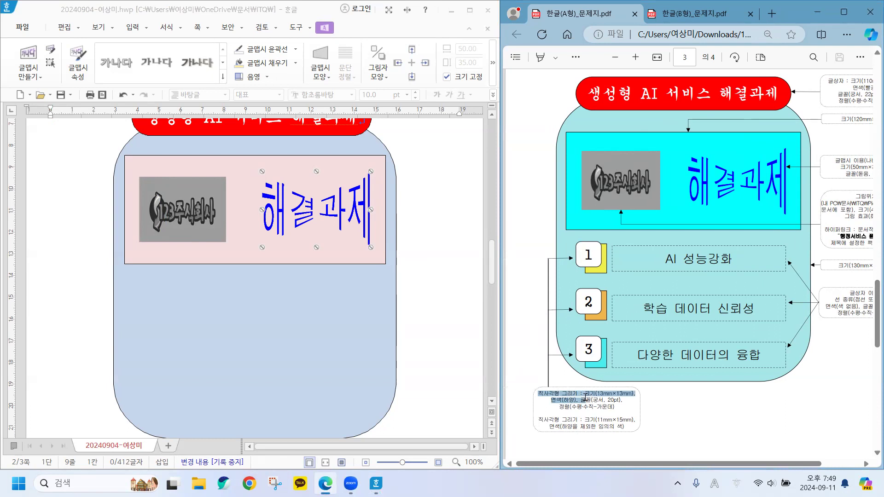
left_click(580, 422)
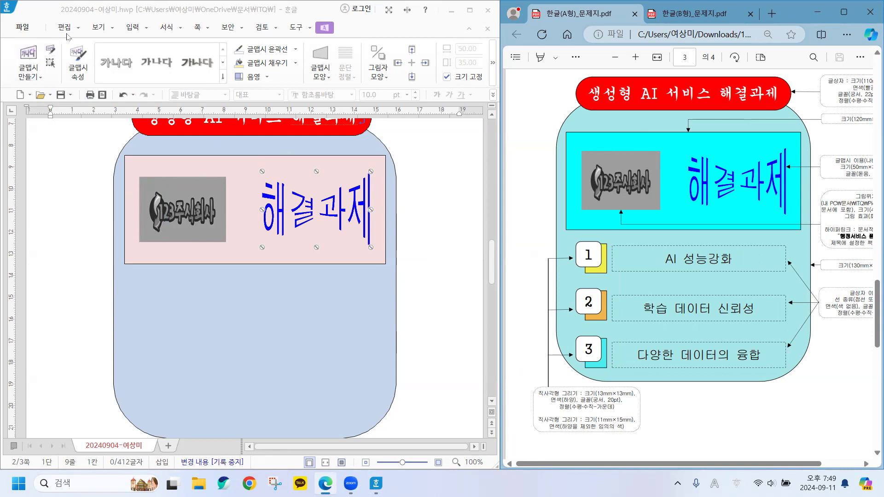
left_click(132, 29)
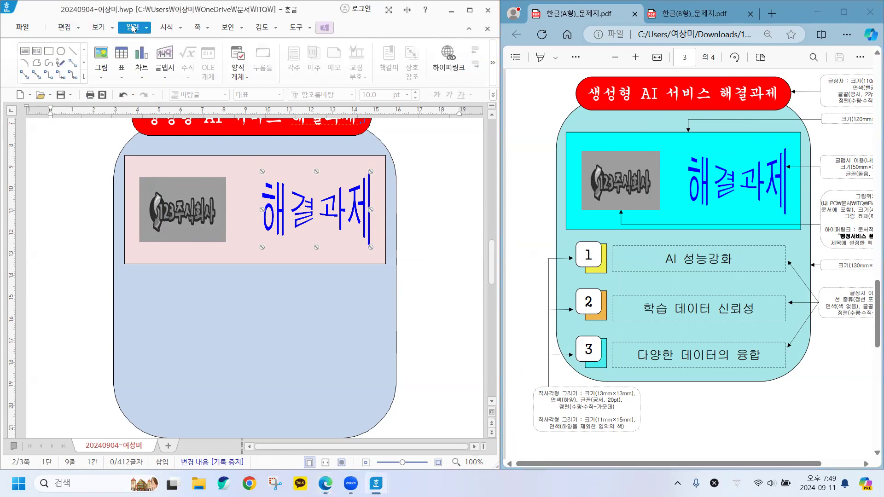
left_click(49, 51)
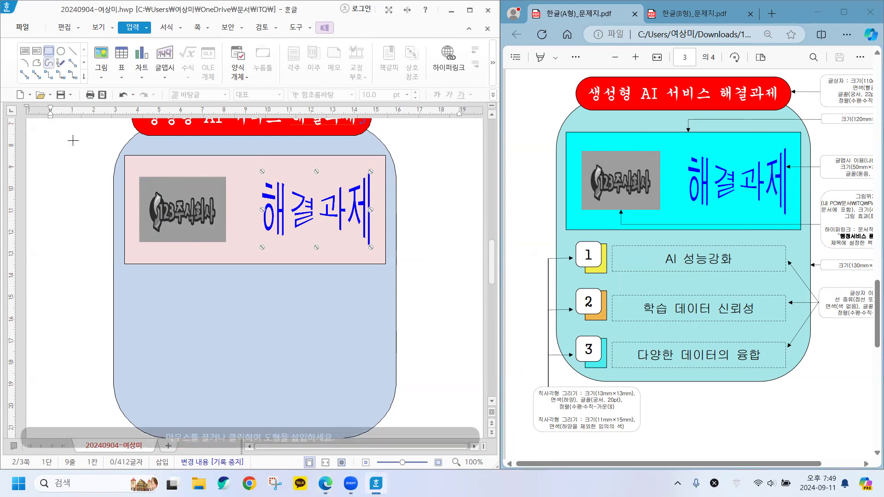
left_click_drag(144, 288, 174, 322)
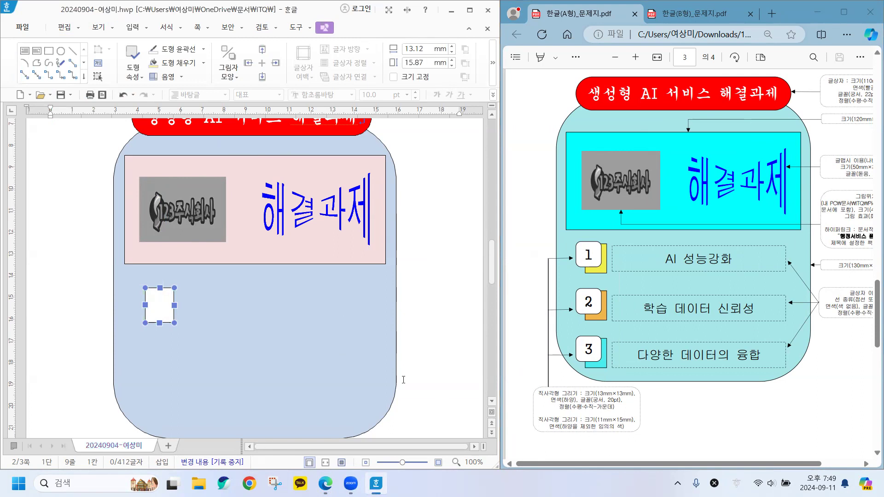
Step: Set the new rectangle to 11 mm wide and 15 mm high, and lock its size
double_click(160, 310)
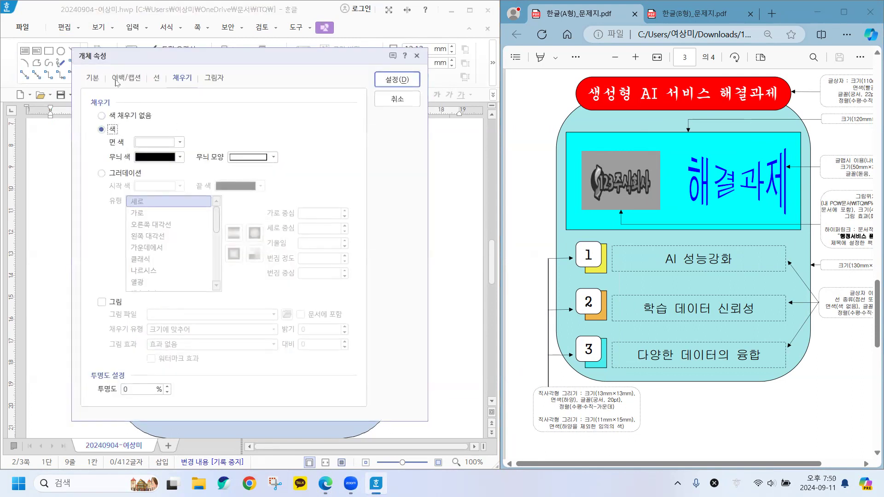
left_click(92, 78)
left_click(261, 114)
type("11")
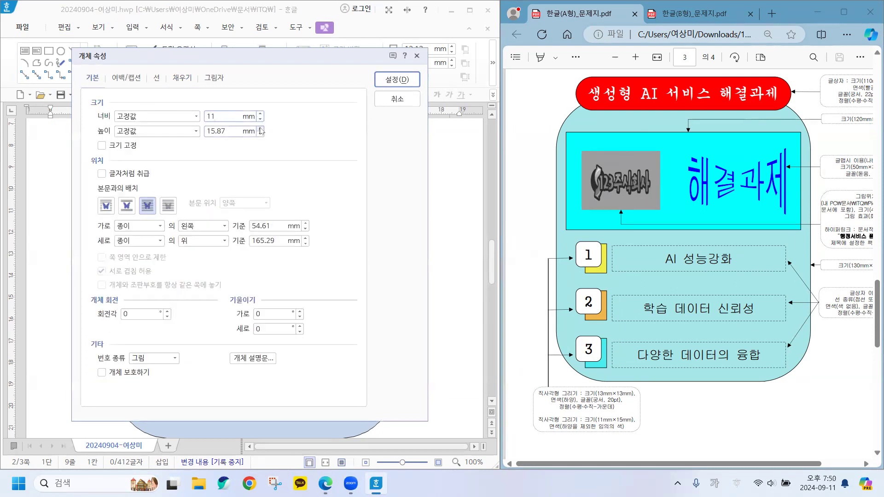
left_click(260, 129)
type("15")
left_click(121, 148)
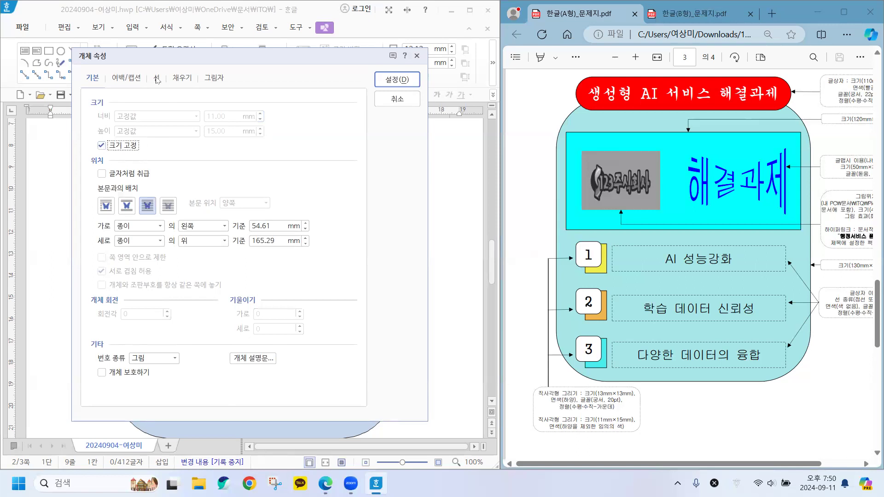
Step: Fill the 11 by 15 mm rectangle with a light pink colour and apply its properties
left_click(183, 78)
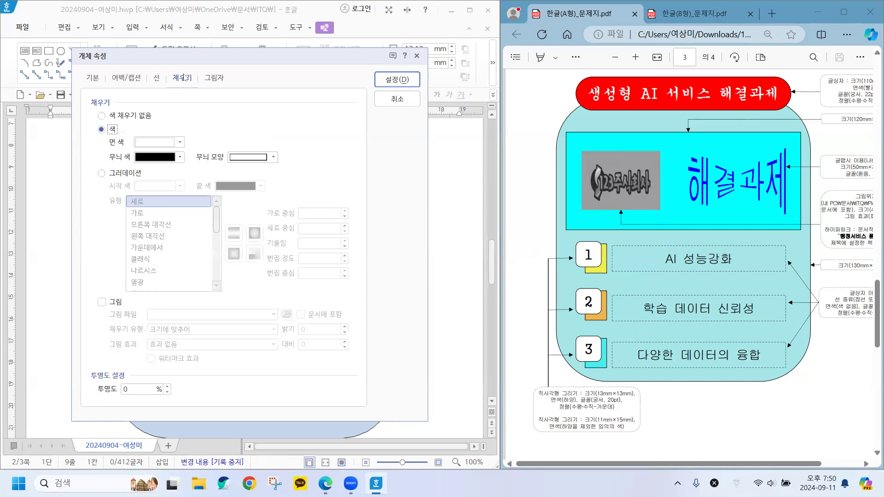
left_click(178, 142)
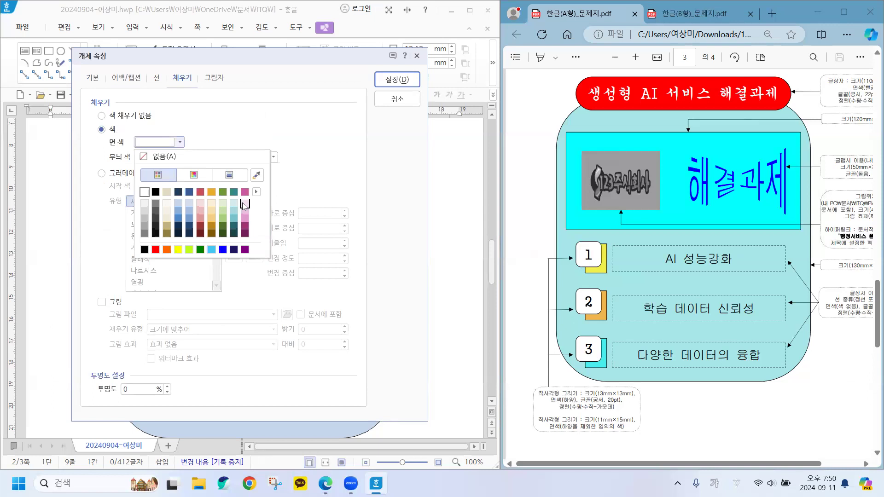
left_click(245, 206)
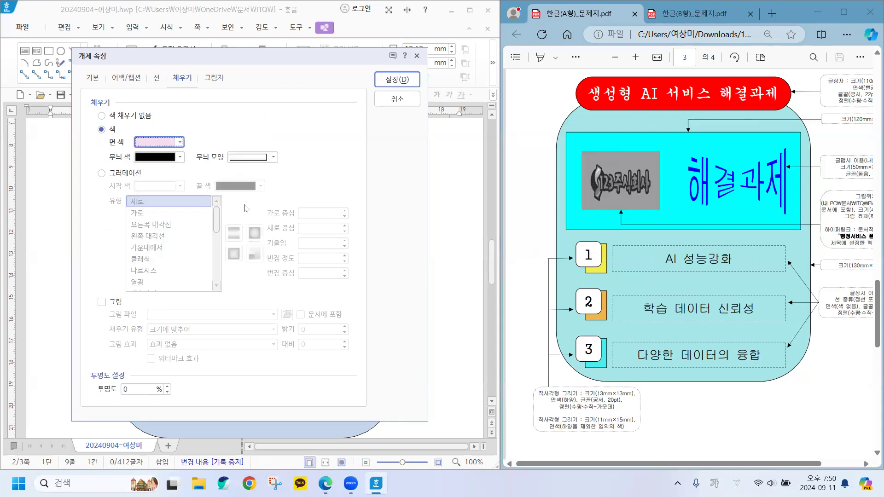
left_click(403, 81)
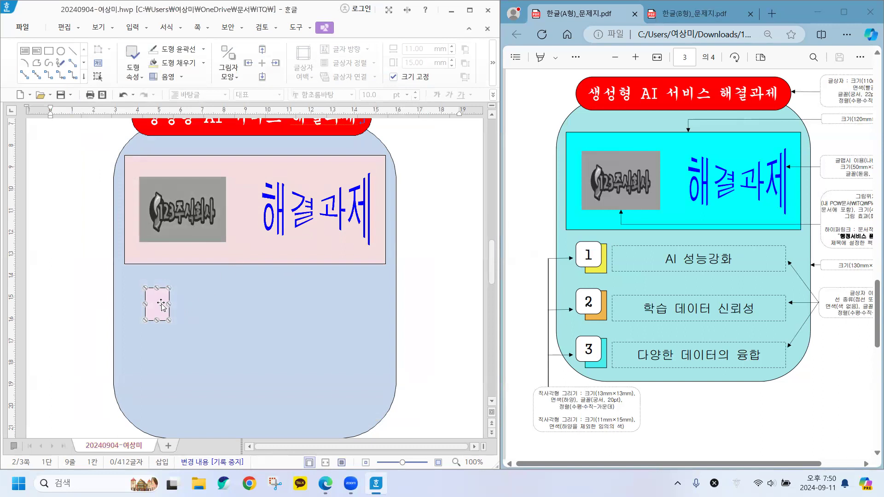
left_click_drag(158, 308, 161, 309)
Step: Draw a second rectangle in the page margin beside the large rounded shape, set it to 13 mm by 13 mm, and lock its size
left_click(48, 50)
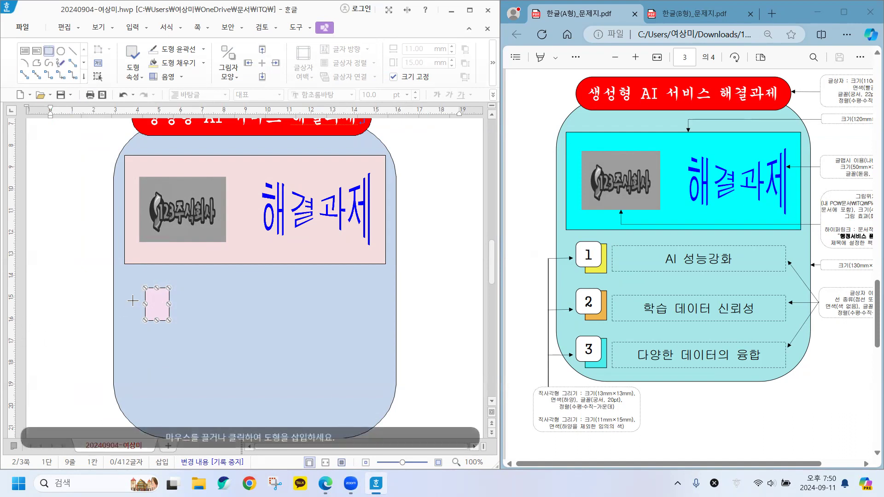
left_click_drag(64, 283, 93, 326)
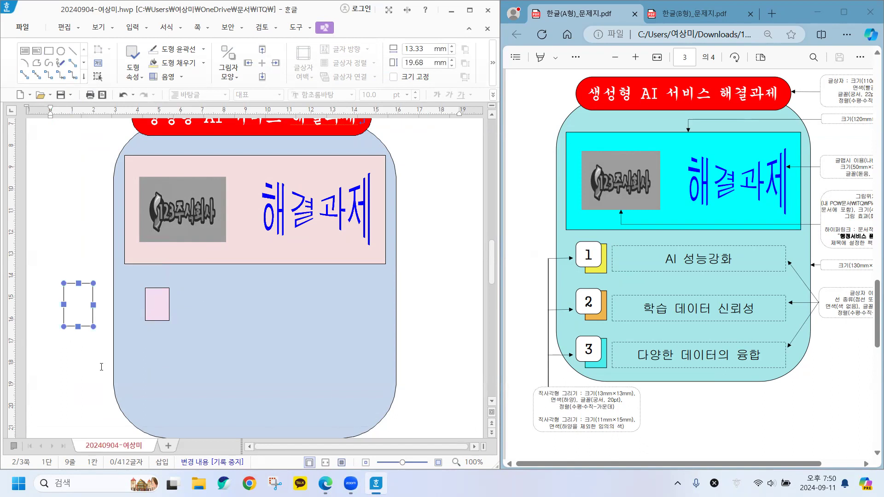
double_click(94, 325)
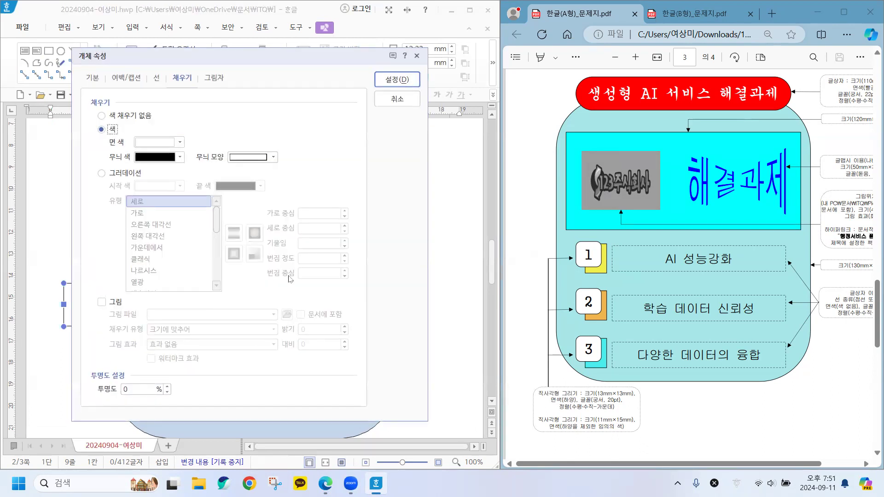
left_click(94, 78)
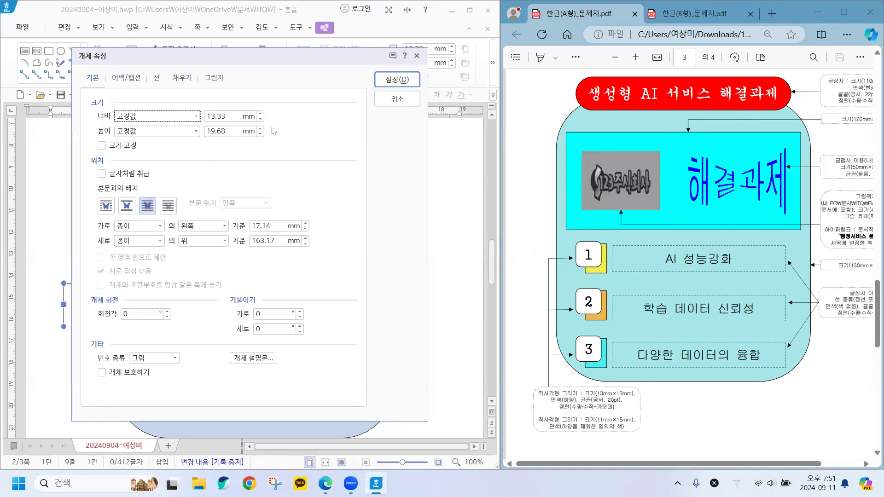
left_click(261, 114)
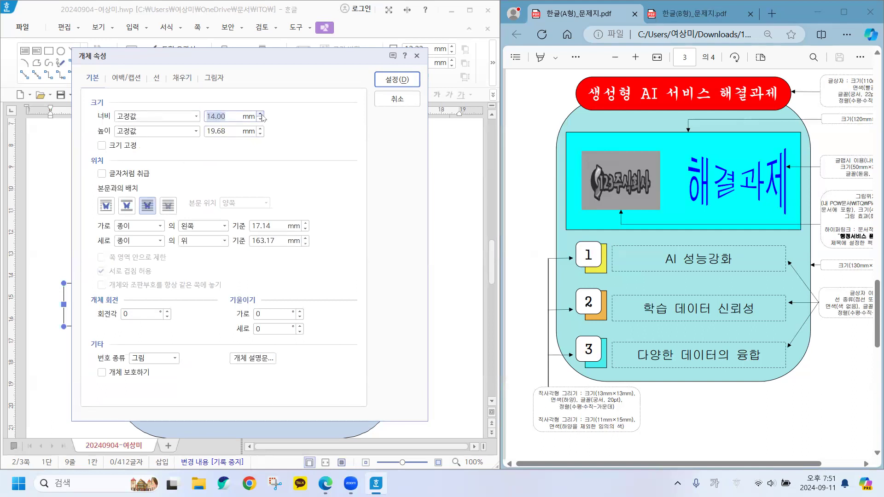
type("13")
key("Tab")
key("Tab")
type("13")
left_click(118, 147)
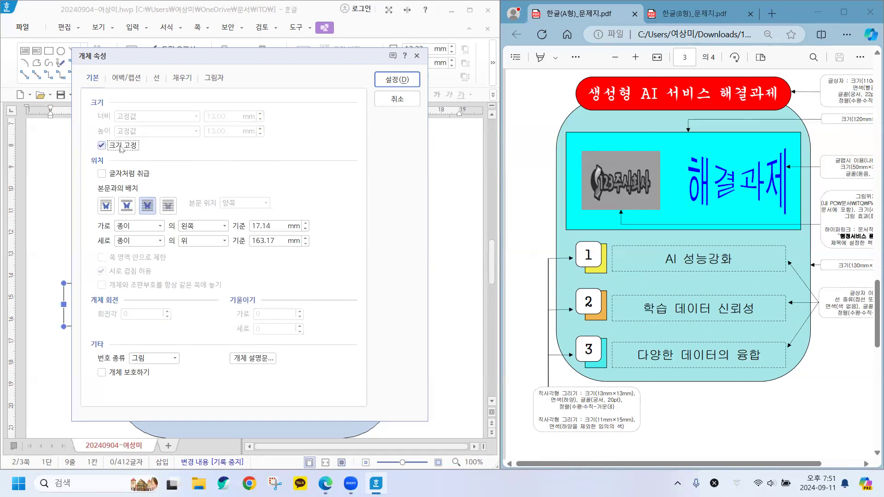
Step: Give the 13 mm square rounded corners (둥근 모양) and a white fill, and apply its properties
left_click(157, 79)
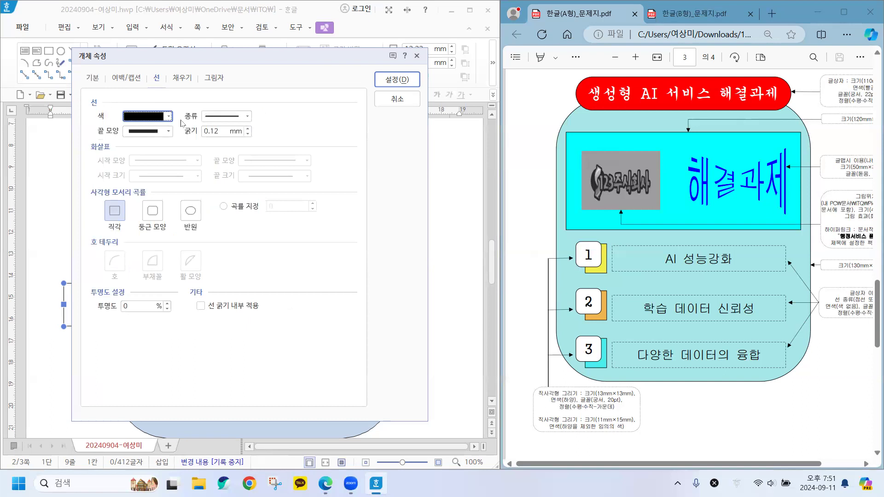
left_click(156, 216)
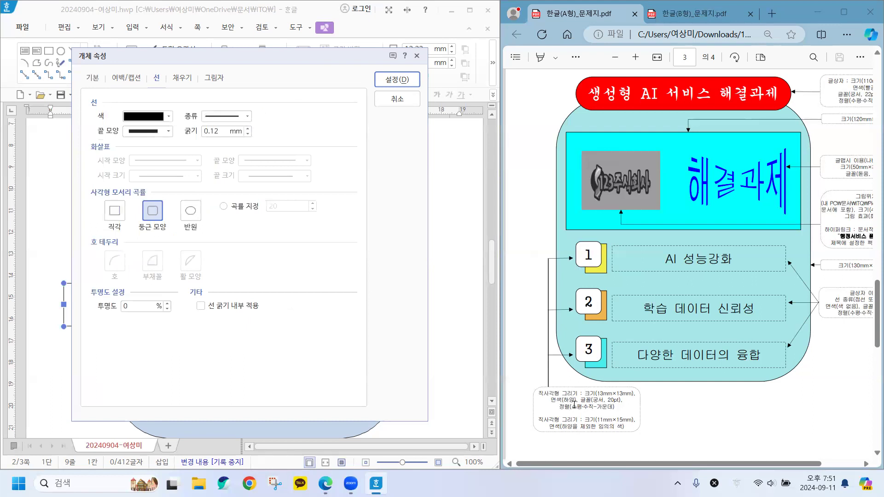
left_click(181, 78)
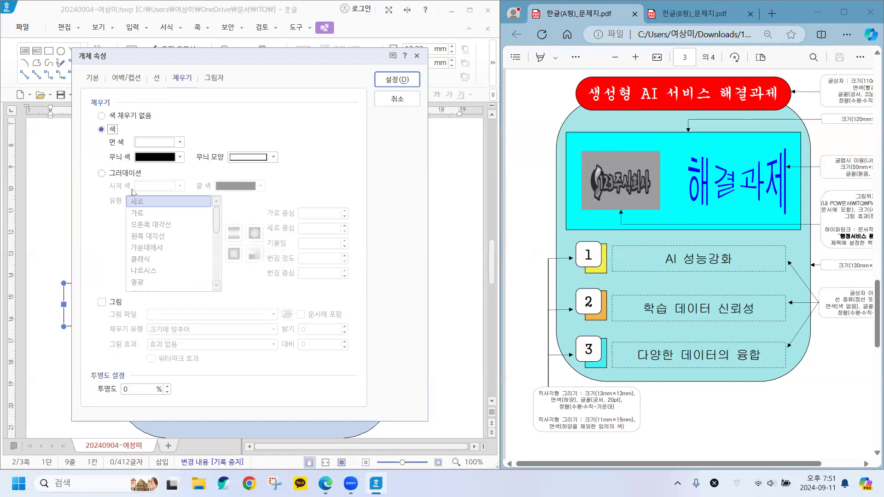
left_click(180, 141)
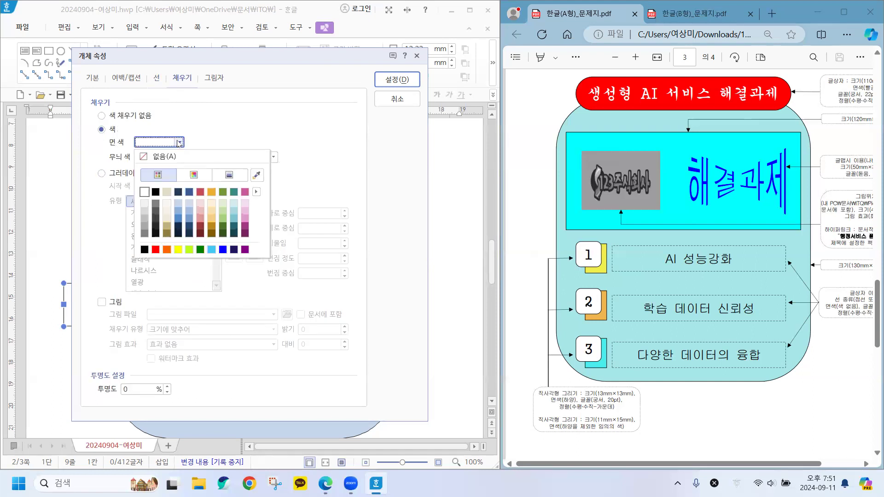
left_click(144, 191)
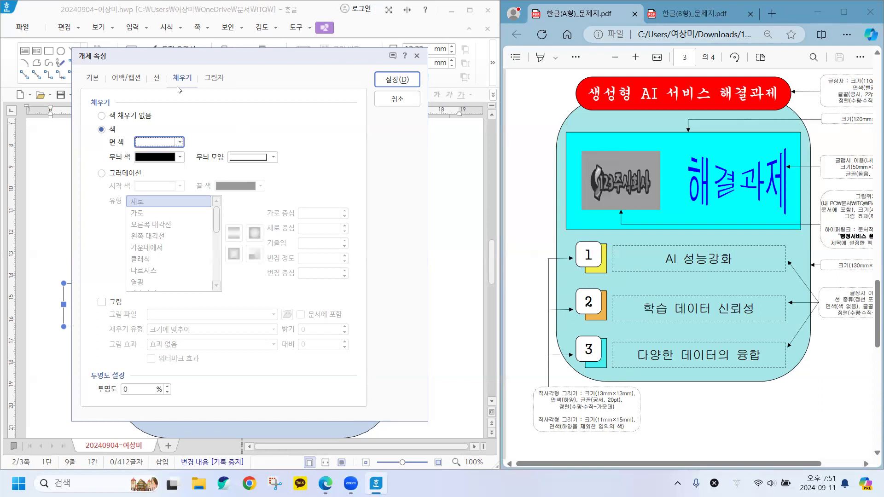
left_click(391, 81)
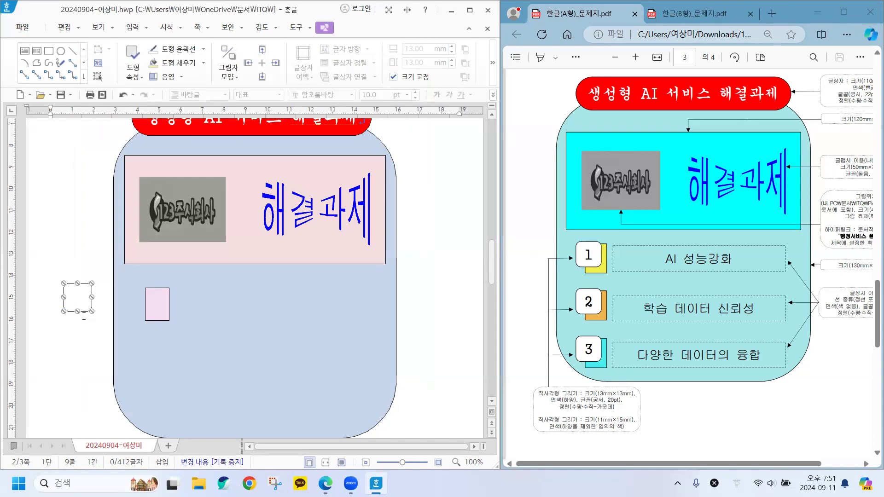
Step: Place the white rounded square over the upper-left corner of the small pink rectangle and fine-tune its position
left_click_drag(80, 300, 147, 297)
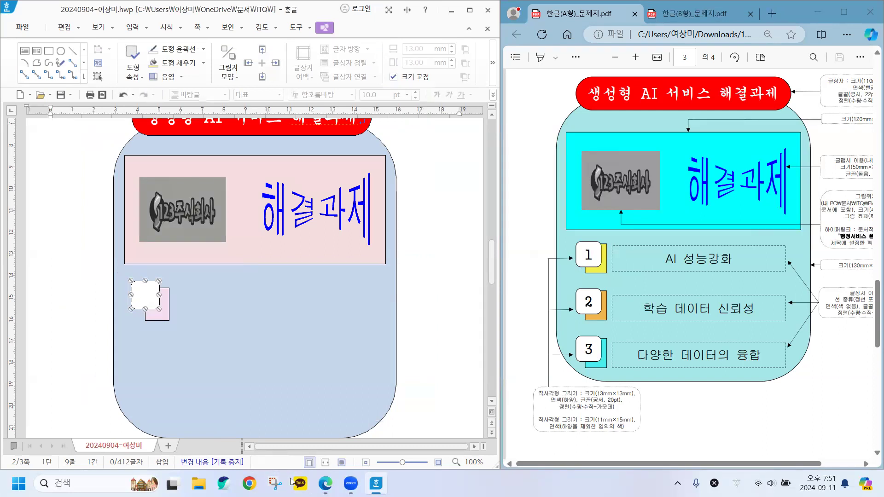
key("Right")
key("Right")
key("Right")
key("Down")
key("Down")
key("Down")
key("Down")
key("Right")
key("Right")
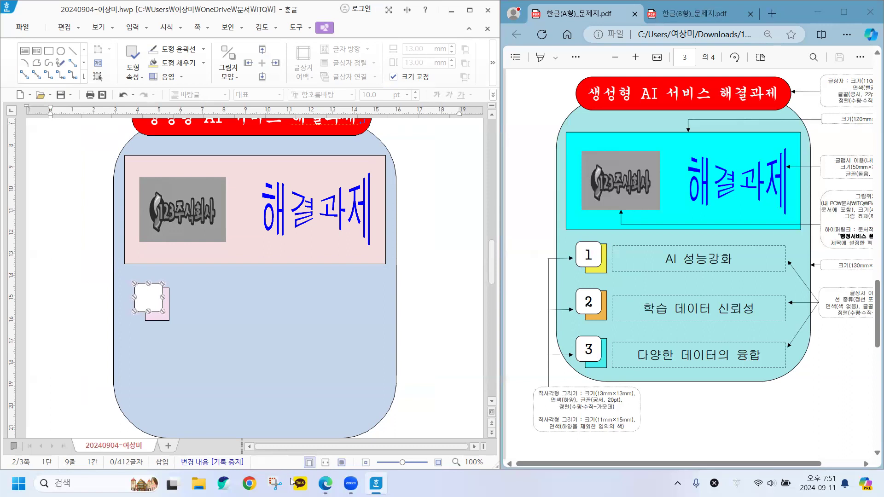
key("Down")
Step: Enable text inside the white rounded square and set its font to 궁서 at 20 pt
right_click(149, 301)
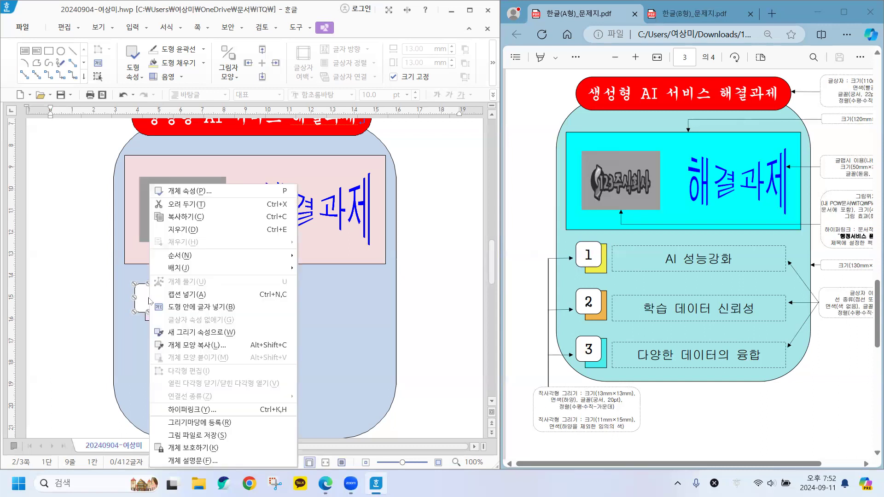
left_click(203, 307)
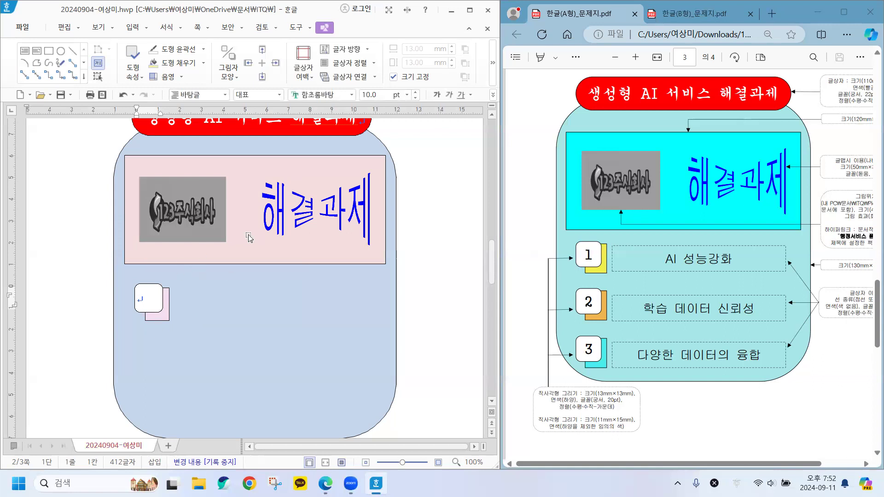
key("Hangul")
left_click(340, 91)
type("궁")
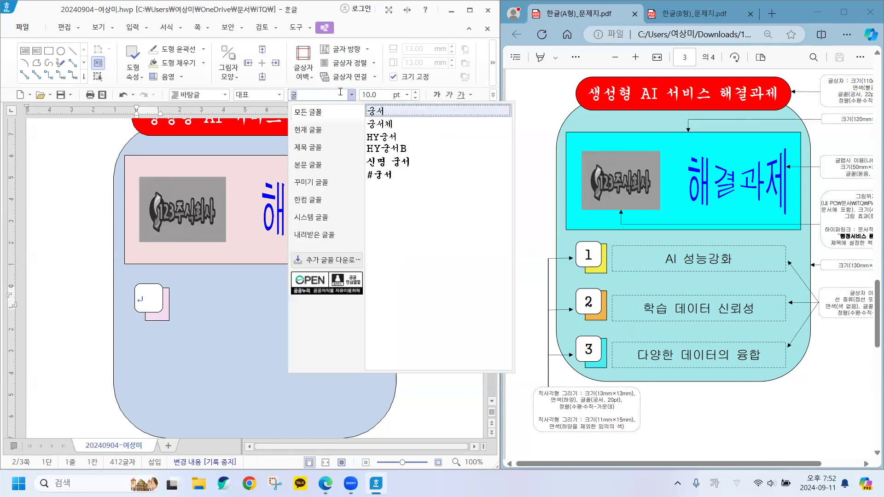
left_click(379, 111)
left_click(382, 95)
type("20")
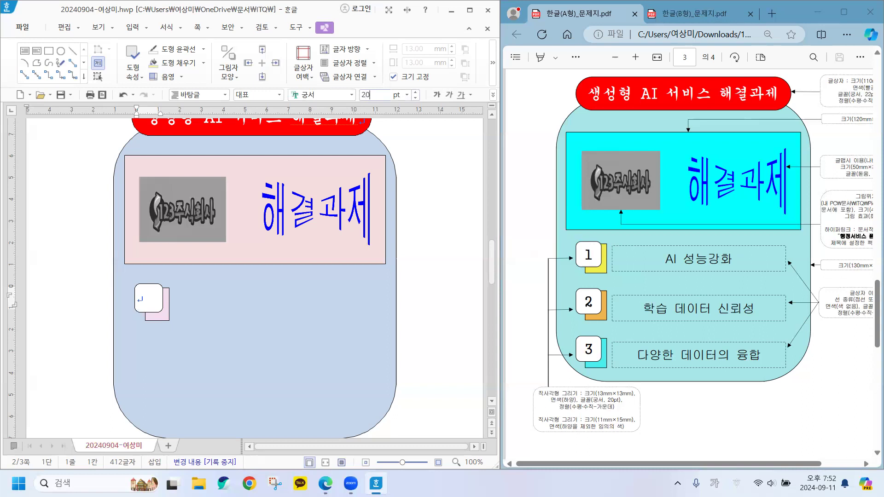
key("Return")
key("Hangul")
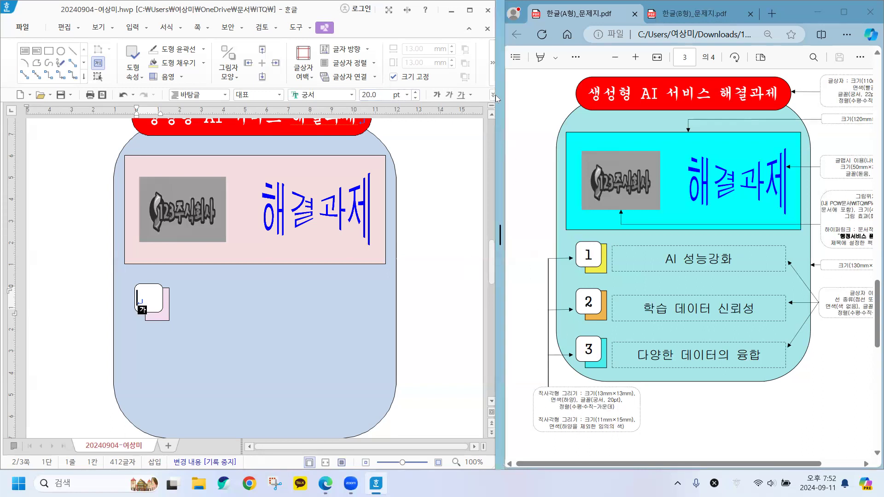
Step: Center-align the text line inside the white rounded square
left_click(493, 95)
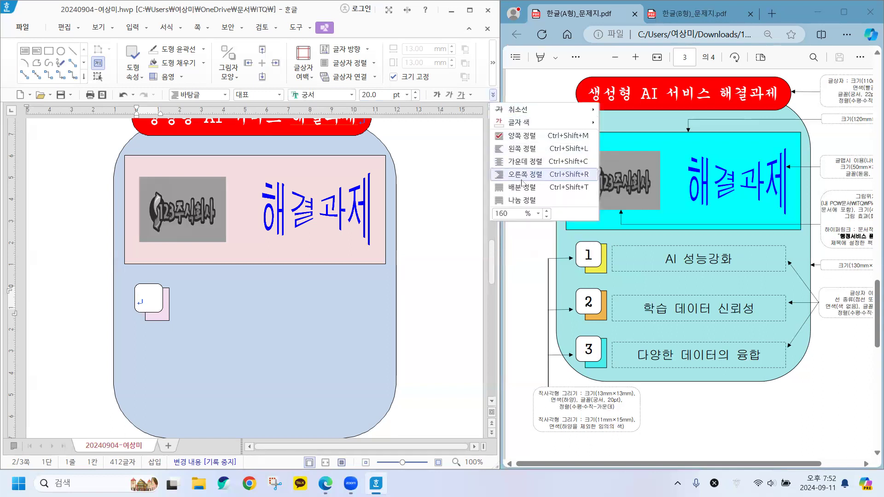
left_click(523, 161)
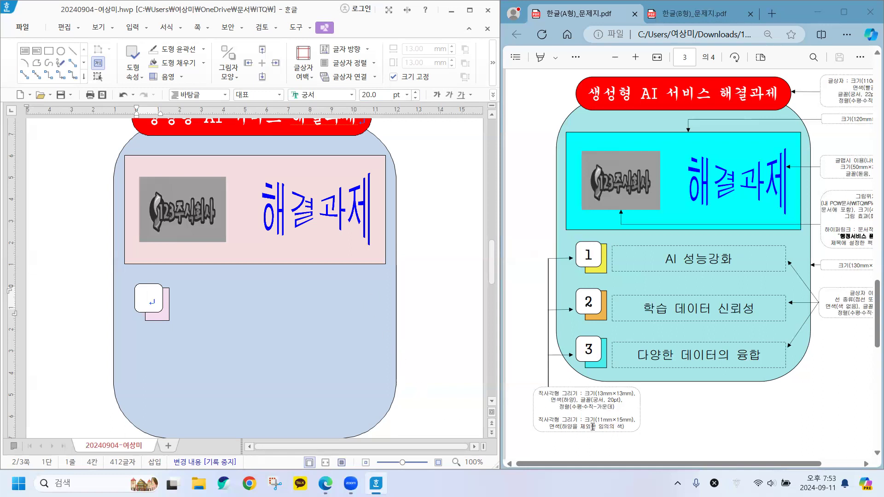
key("Hangul")
Step: Draw a horizontal text box about 84 mm by 14 mm beside the white and pink squares
left_click_drag(729, 464, 763, 464)
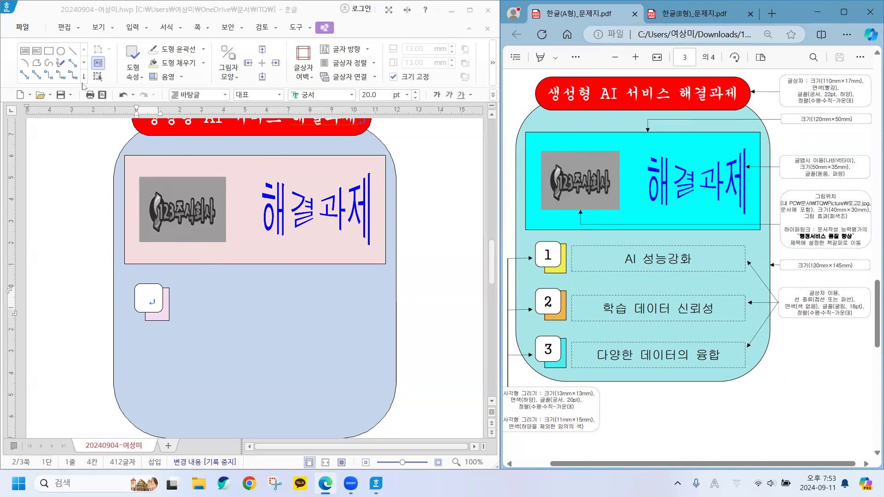
left_click(26, 51)
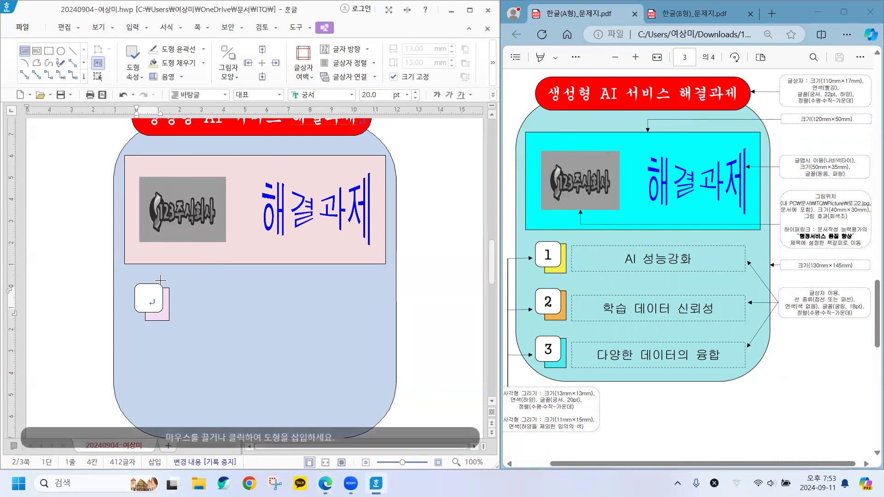
left_click_drag(186, 288, 371, 318)
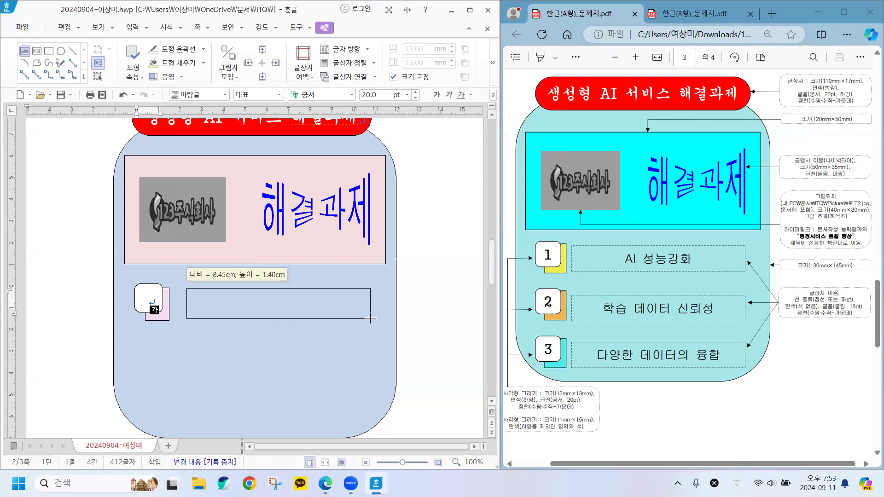
left_click_drag(370, 318, 371, 318)
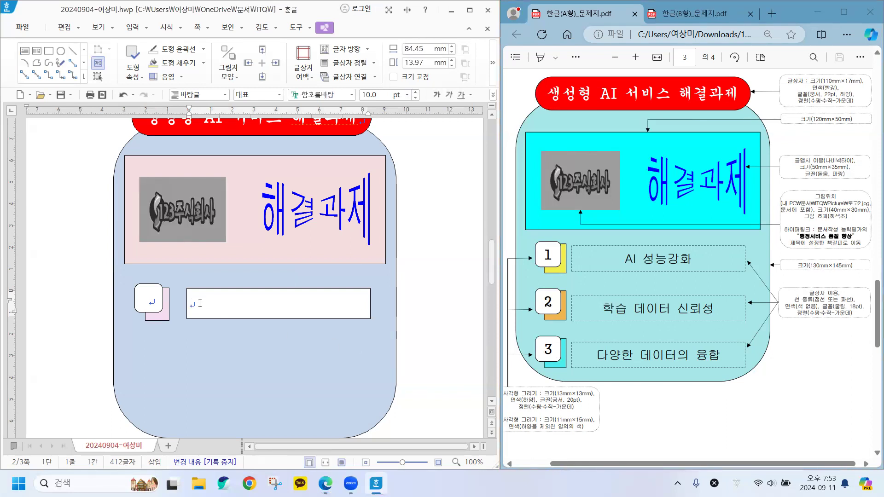
Step: Set the new text box's font to 굴림 at 18 pt and center-align its text
key("Hangul")
left_click(341, 96)
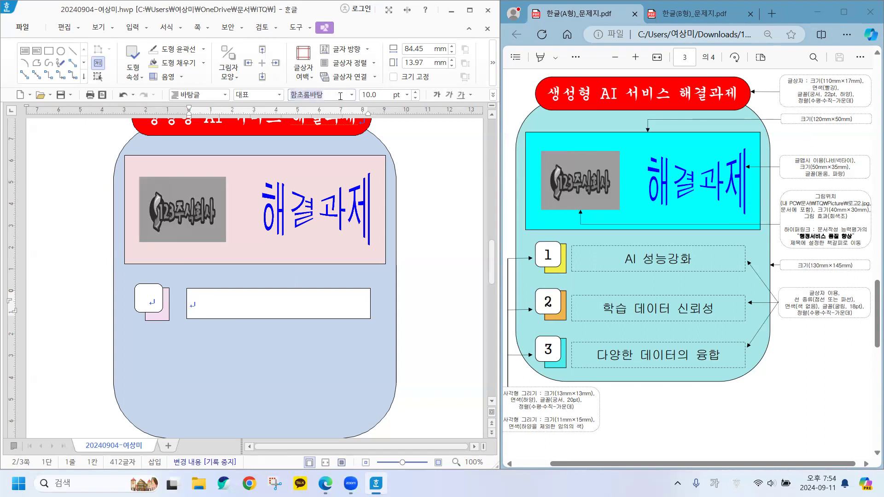
type("굴")
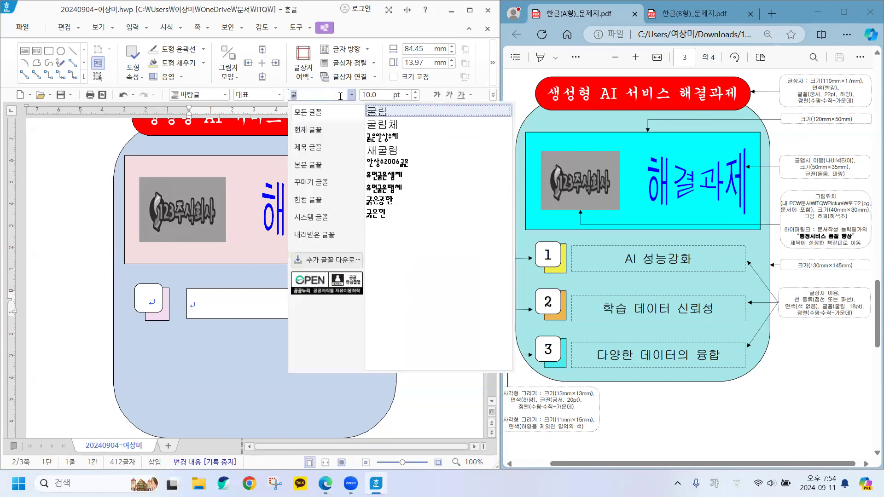
left_click(378, 112)
left_click(380, 93)
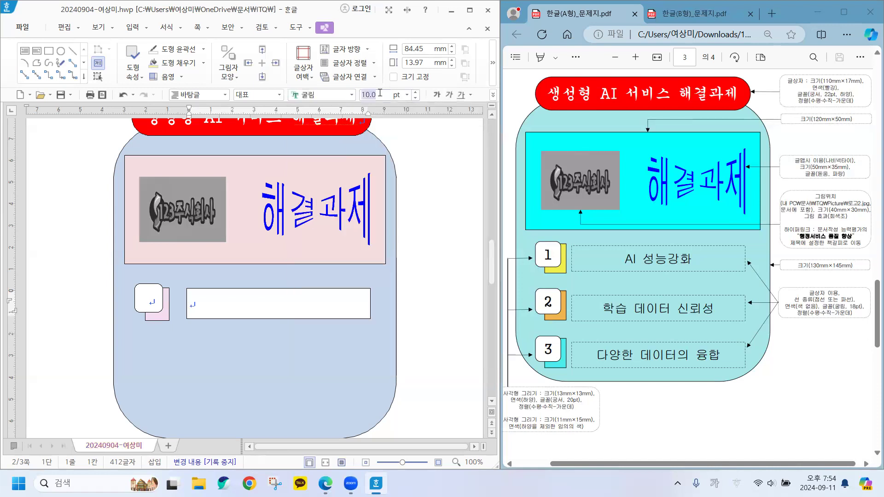
type("18")
key("Return")
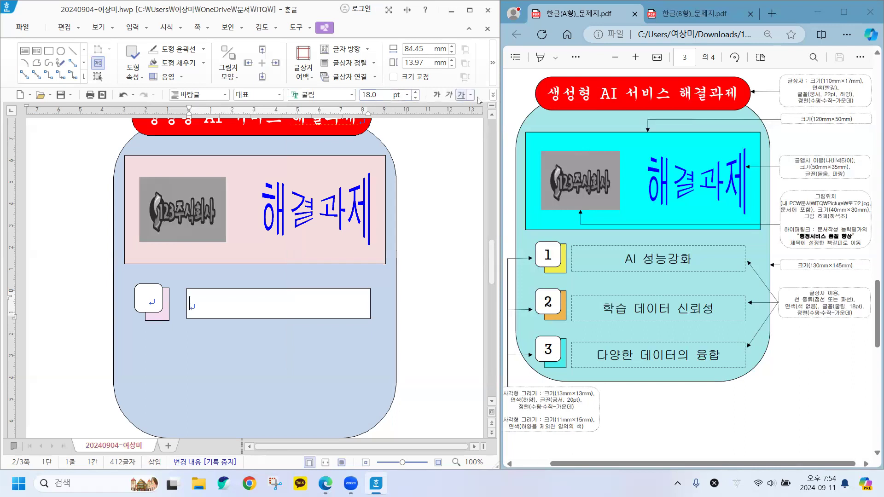
left_click(493, 95)
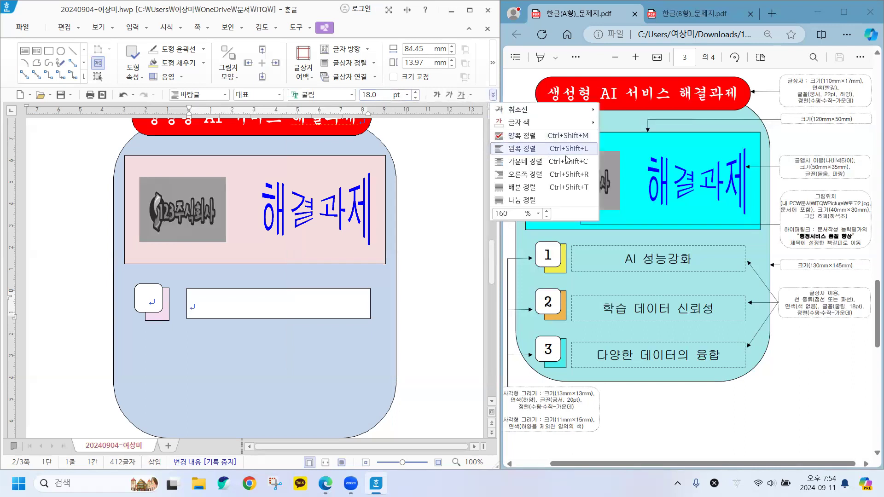
left_click(525, 162)
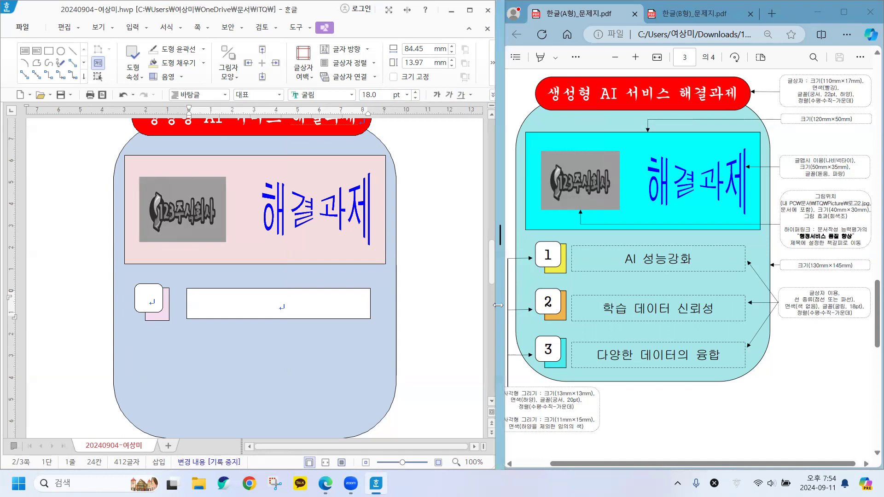
key("Hangul")
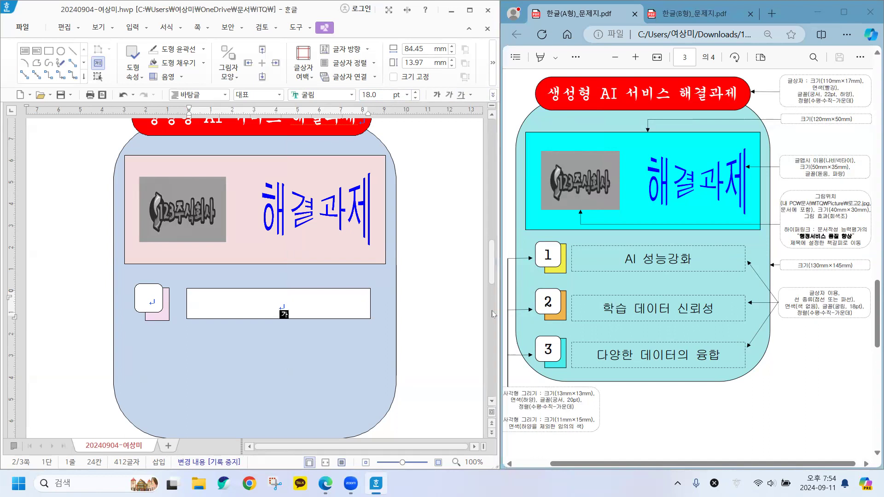
Step: Give the text box a dashed outline and no color fill, and extend its left edge to a width of about 89 mm
left_click(309, 290)
double_click(309, 290)
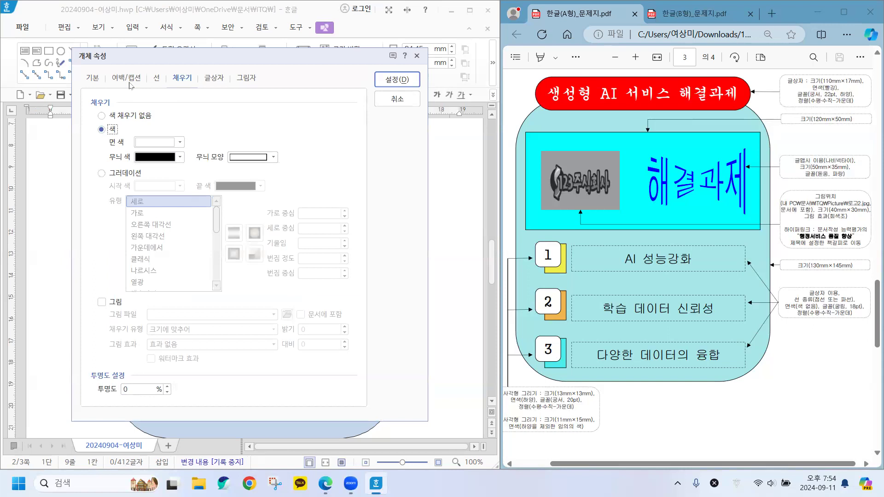
left_click(158, 80)
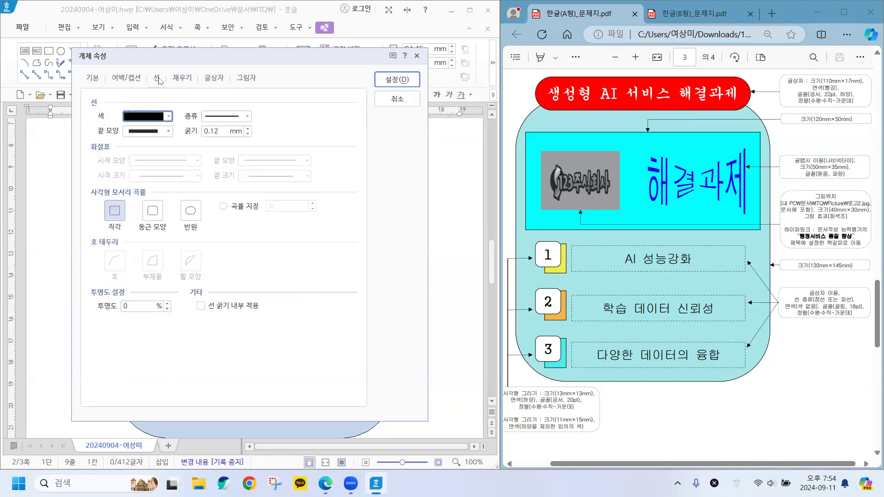
left_click(248, 116)
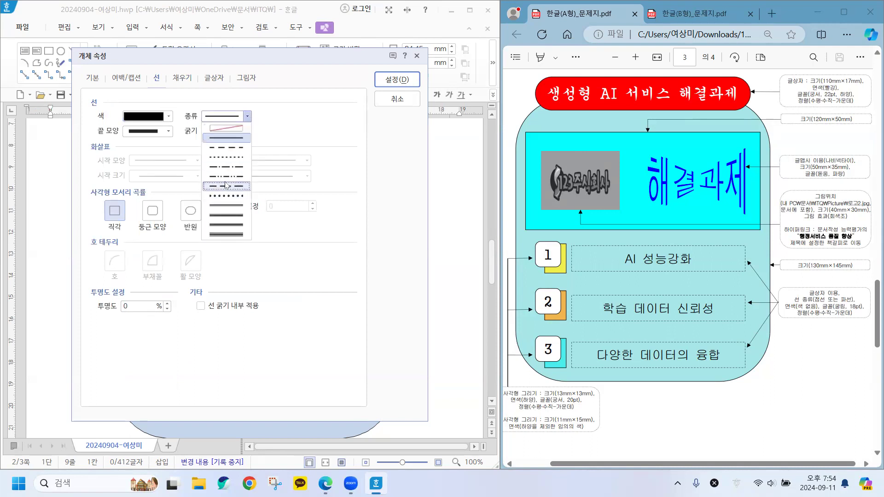
left_click(226, 147)
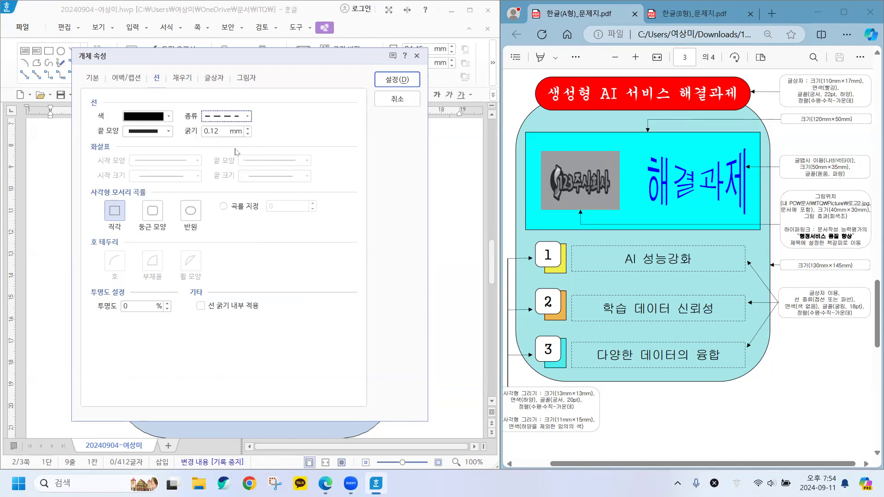
left_click(185, 79)
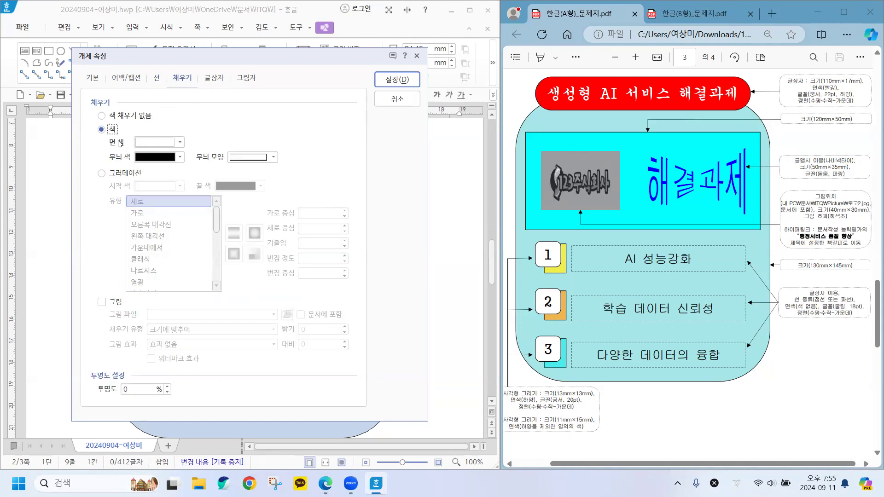
left_click(133, 120)
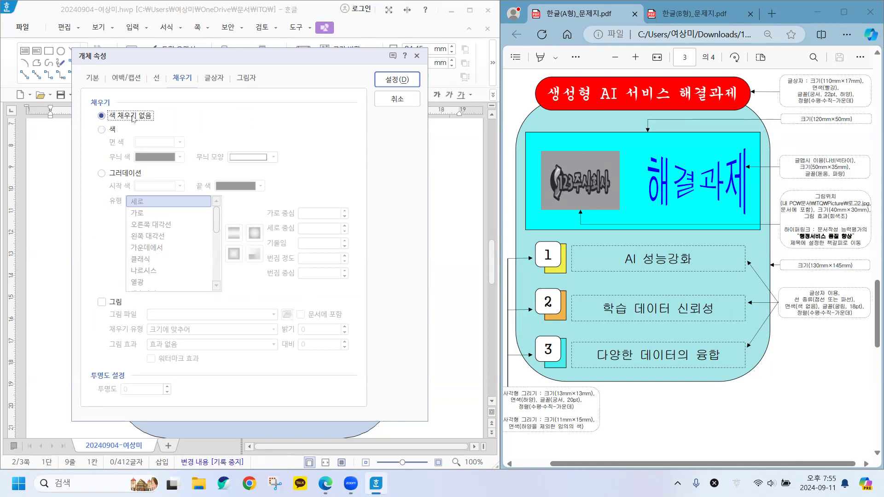
left_click(397, 80)
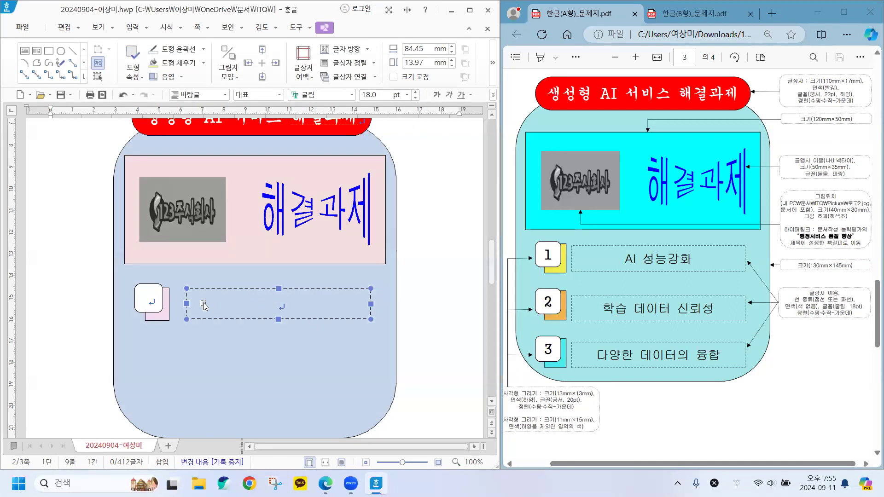
left_click_drag(186, 303, 176, 304)
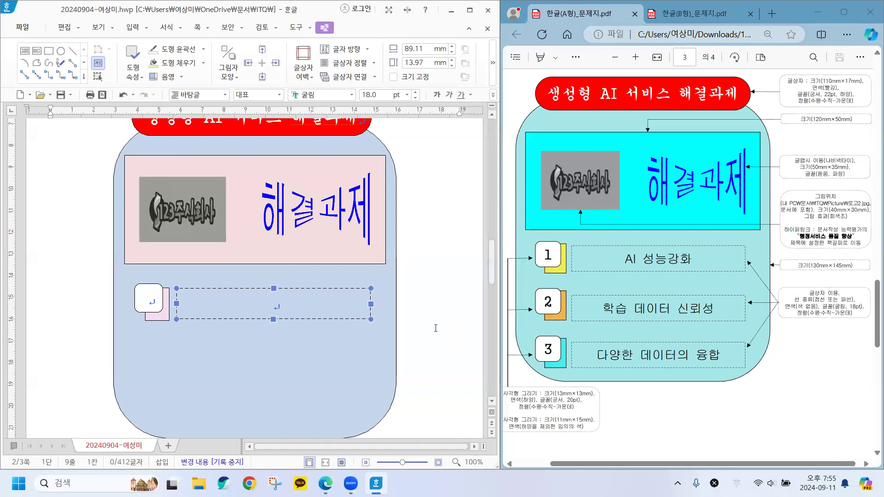
left_click(152, 299)
left_click(152, 299)
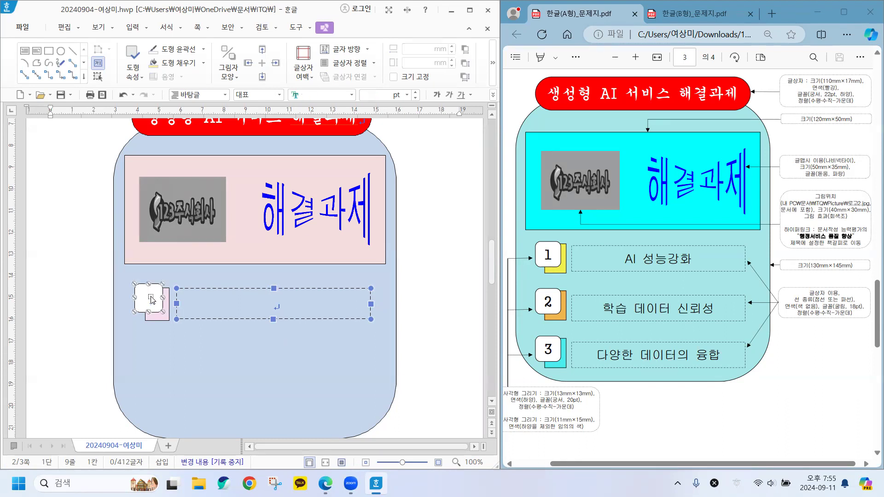
left_click(157, 323, "shift")
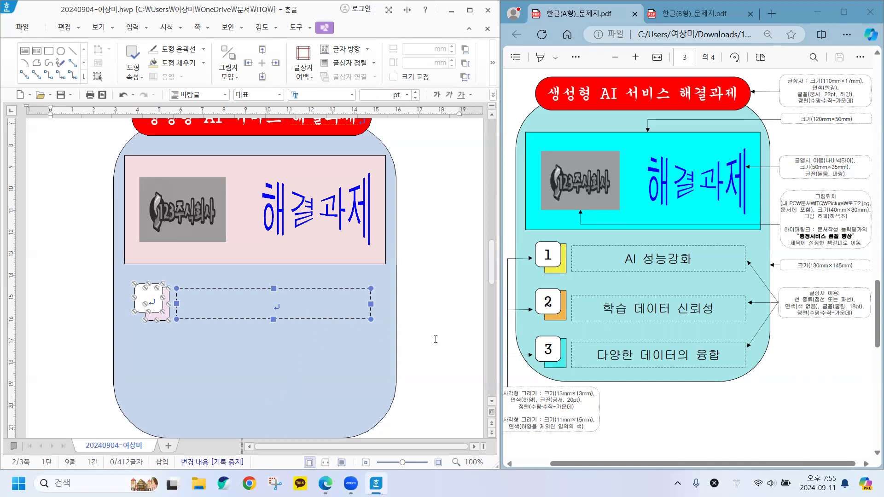
scroll(492, 263, "down", 1)
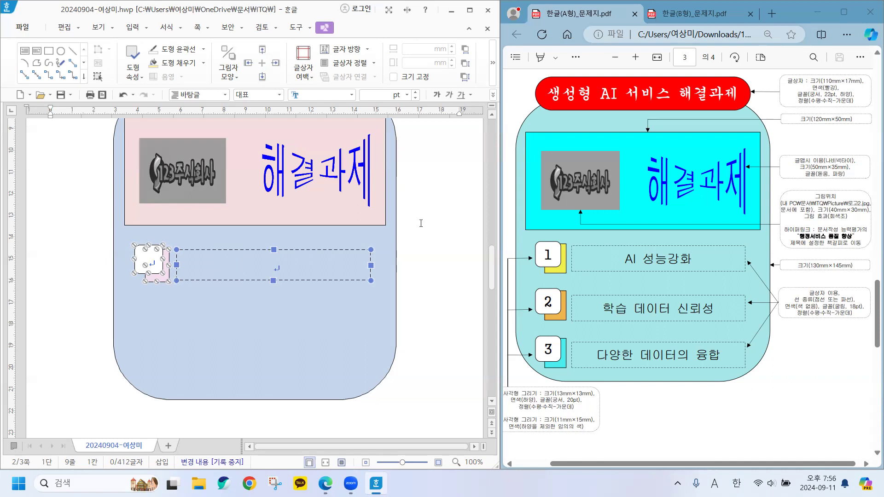
left_click(425, 252)
scroll(426, 277, "up", 2)
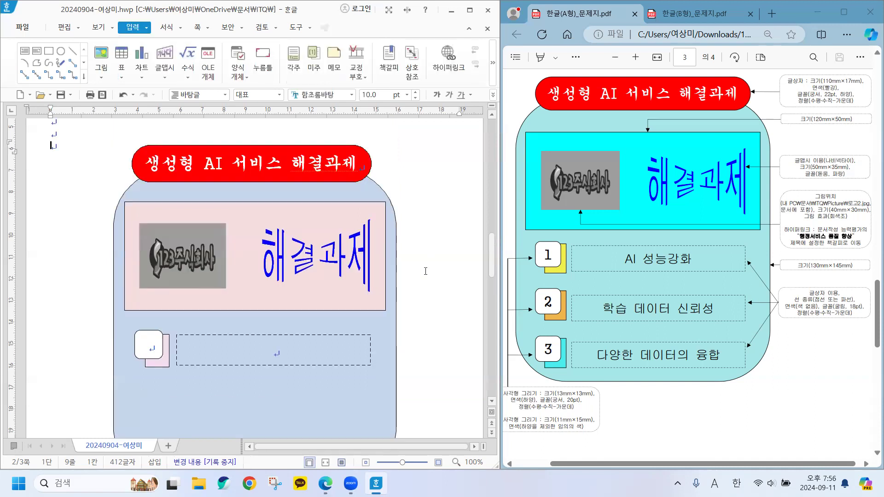
scroll(426, 284, "down", 1)
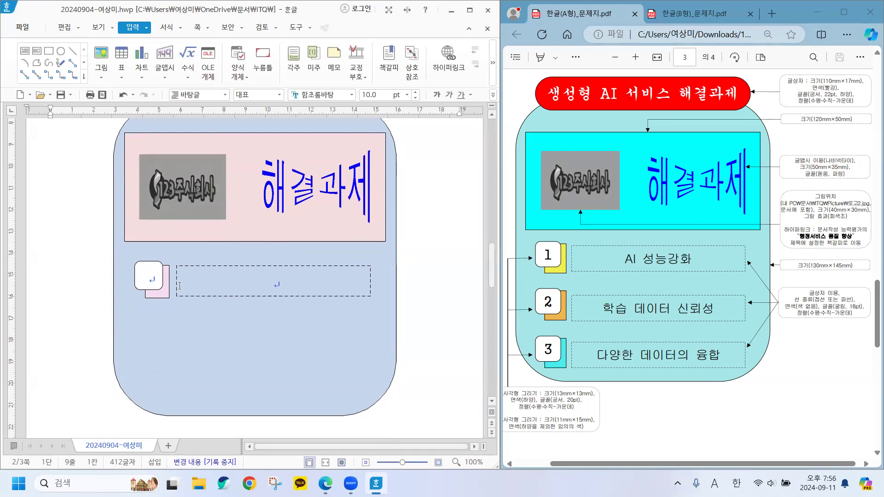
Step: Select the dashed text box, white square and pink rectangle together, and copy the row straight down to the third and second row positions
left_click(277, 266)
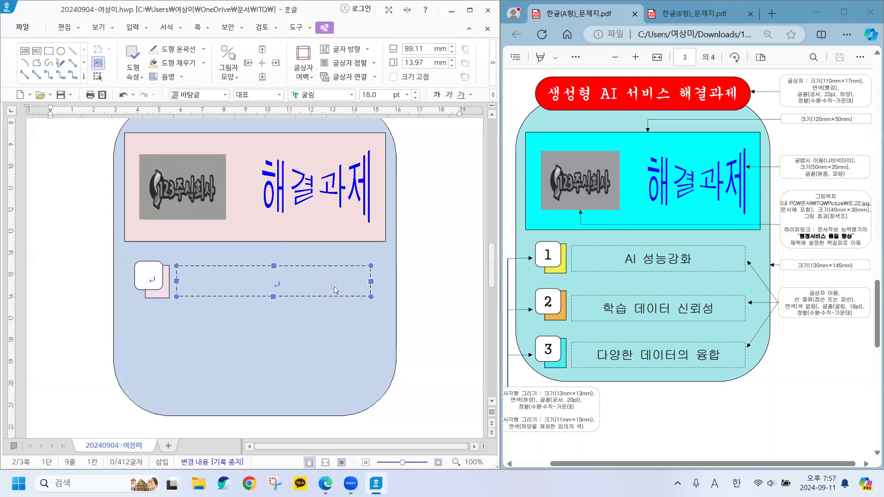
left_click(149, 276, "shift")
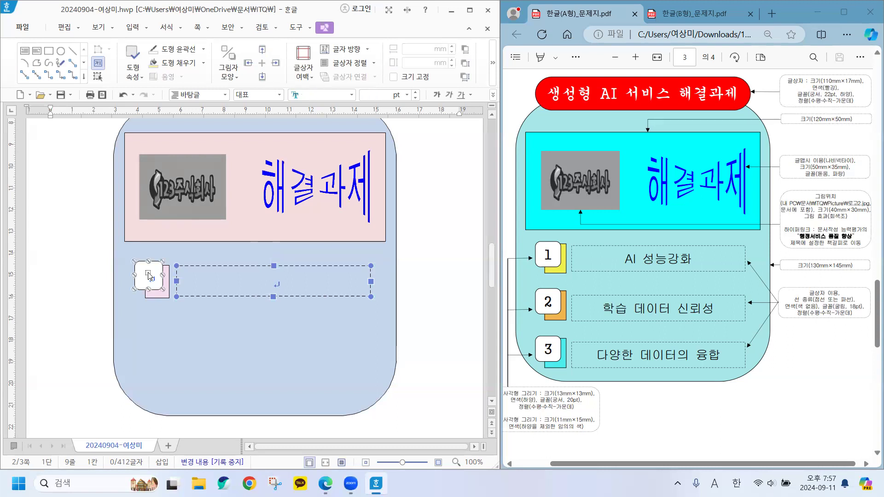
left_click(155, 296, "shift")
left_click_drag(226, 282, 219, 381)
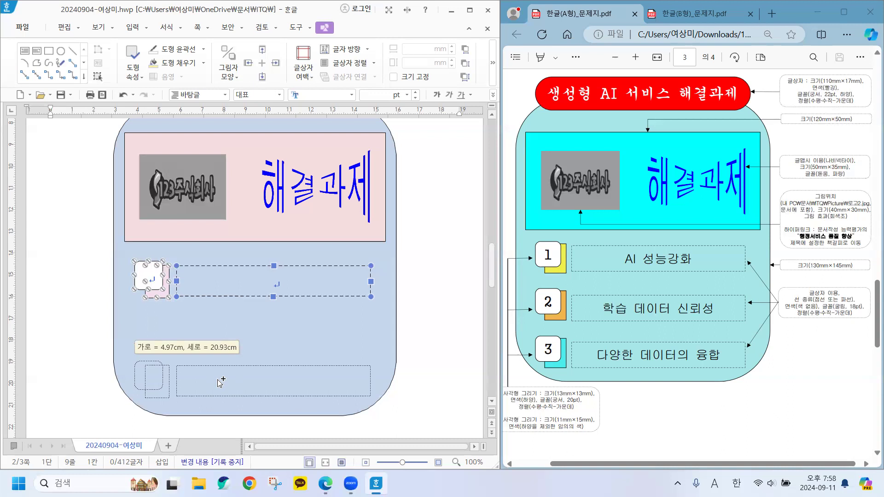
left_click_drag(219, 383, 220, 383)
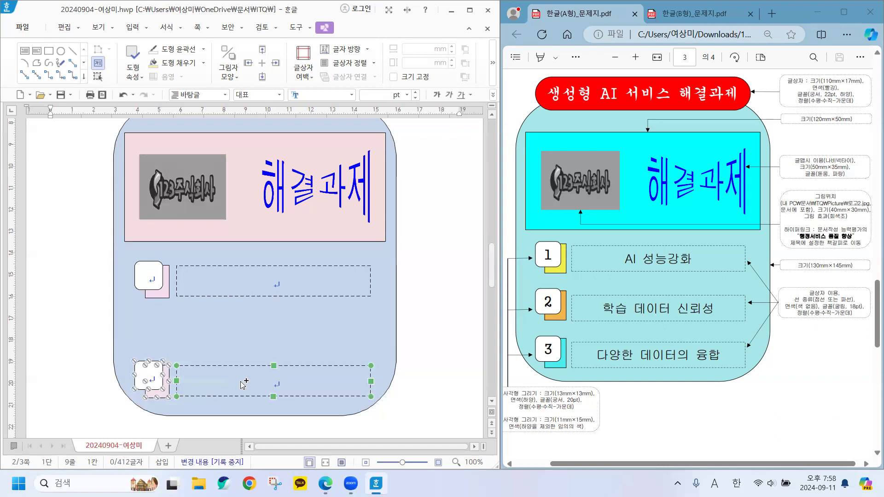
left_click_drag(242, 384, 257, 334)
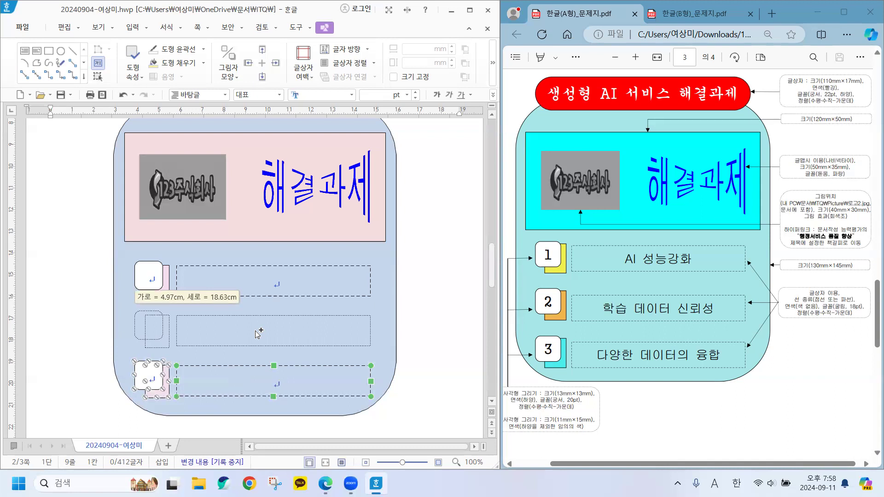
left_click_drag(257, 334, 257, 334)
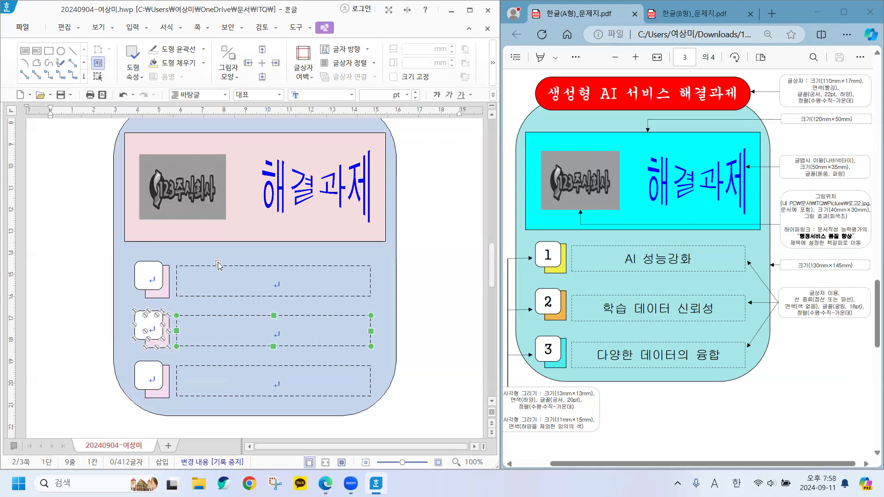
Step: Undo both copies of the numbered row and deselect the shapes
left_click(123, 96)
left_click(123, 95)
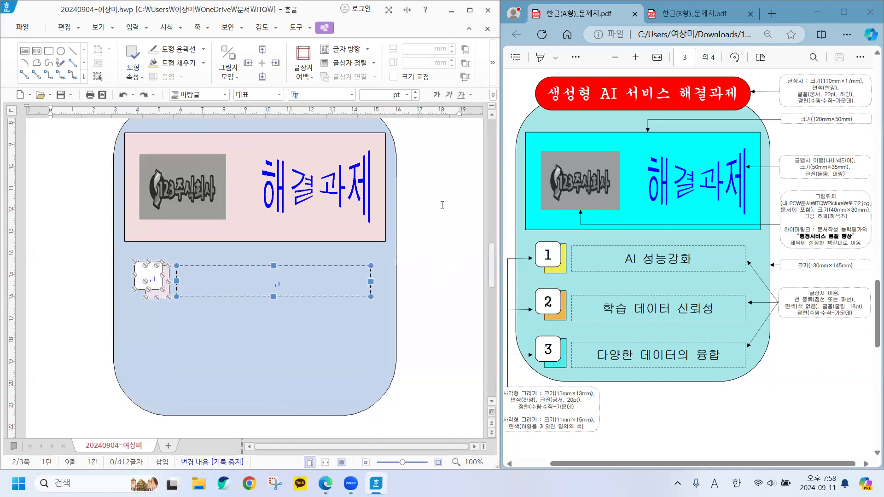
left_click(416, 310)
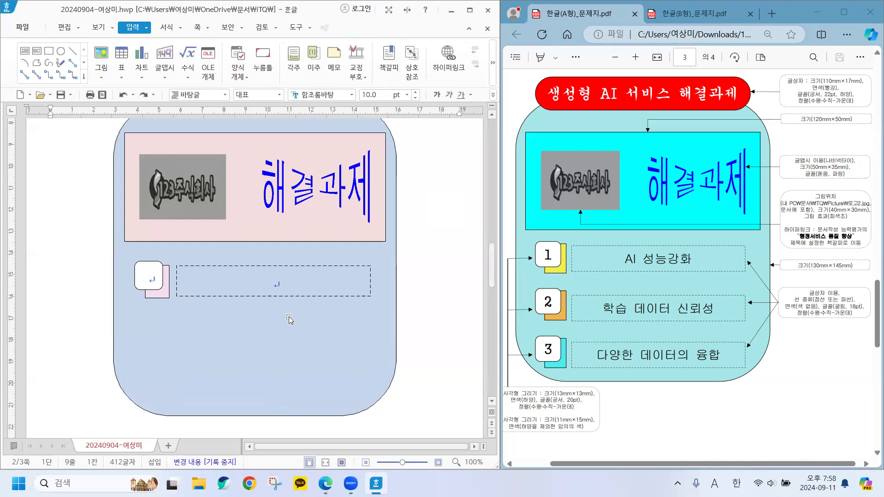
Step: Select the dashed text box, white square and pink rectangle together, and copy them straight down to the third row position
left_click(303, 266)
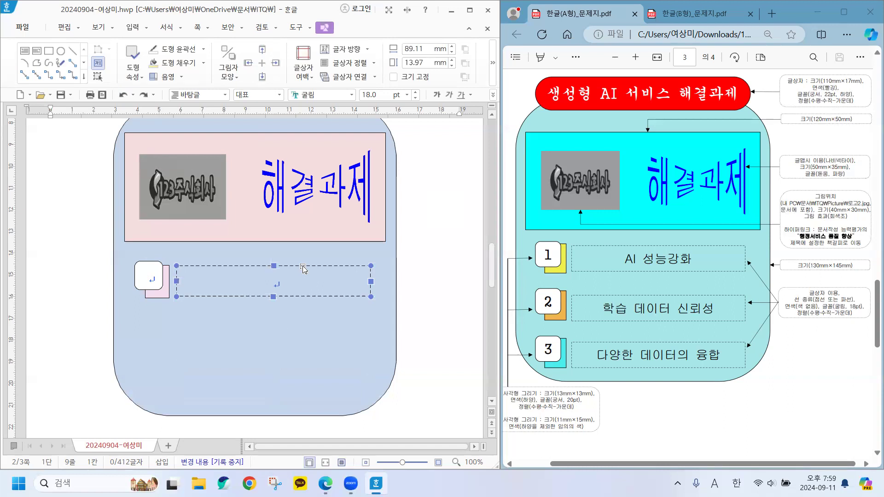
left_click(143, 269, "shift")
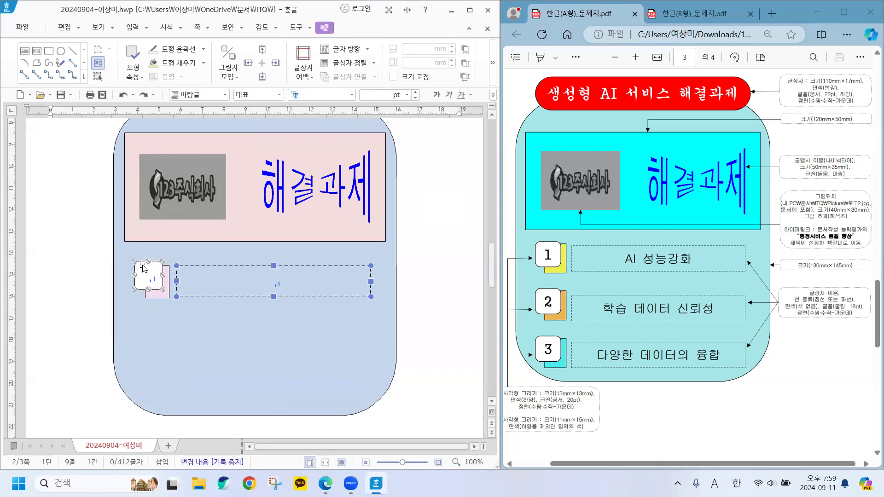
left_click(156, 296, "shift")
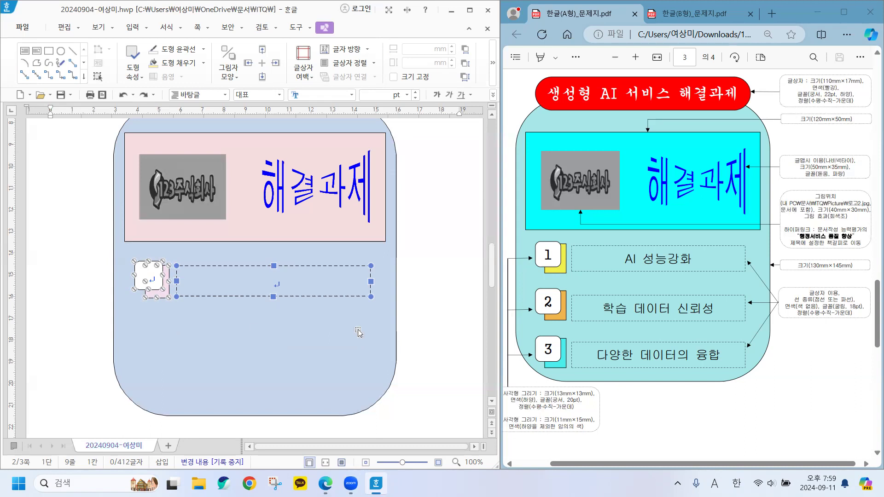
left_click(278, 283)
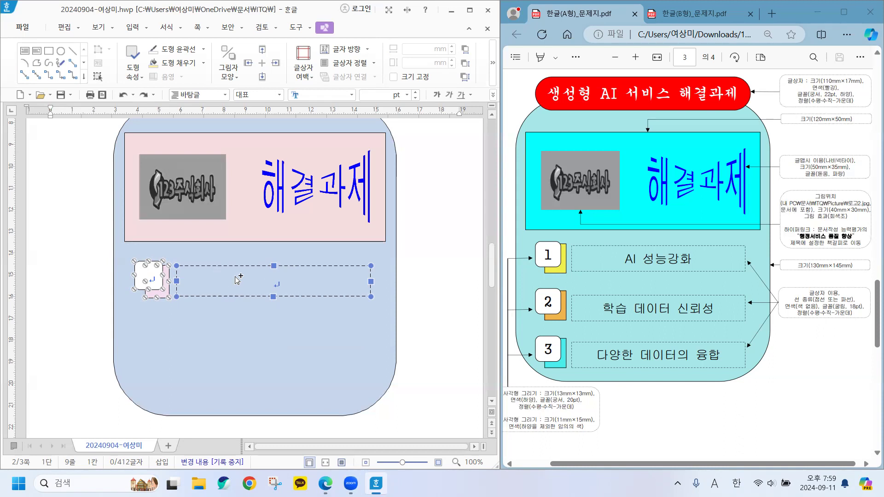
left_click_drag(237, 279, 229, 381)
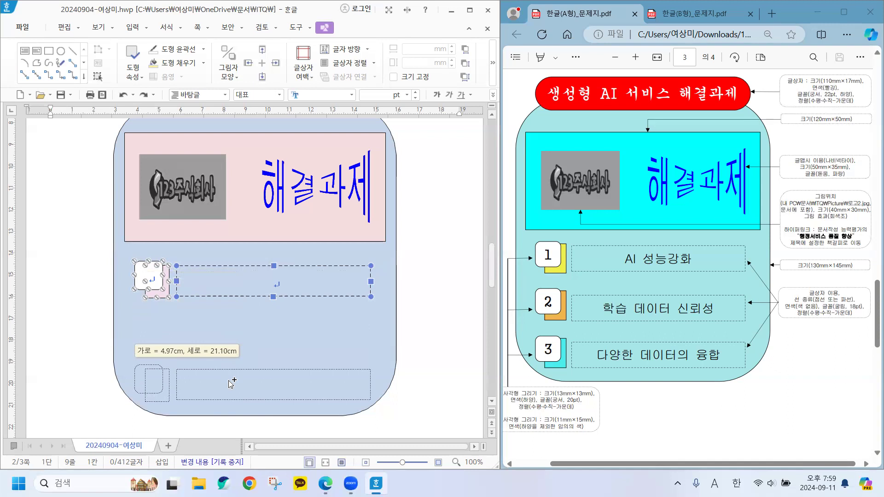
left_click_drag(231, 384, 231, 384)
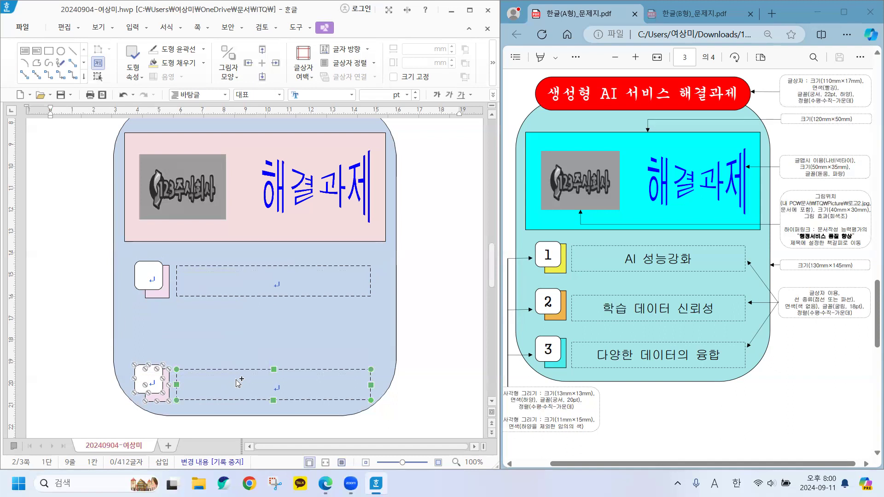
Step: Copy the selected third-row shapes straight up to the middle row position, and deselect them
left_click_drag(237, 383, 245, 328)
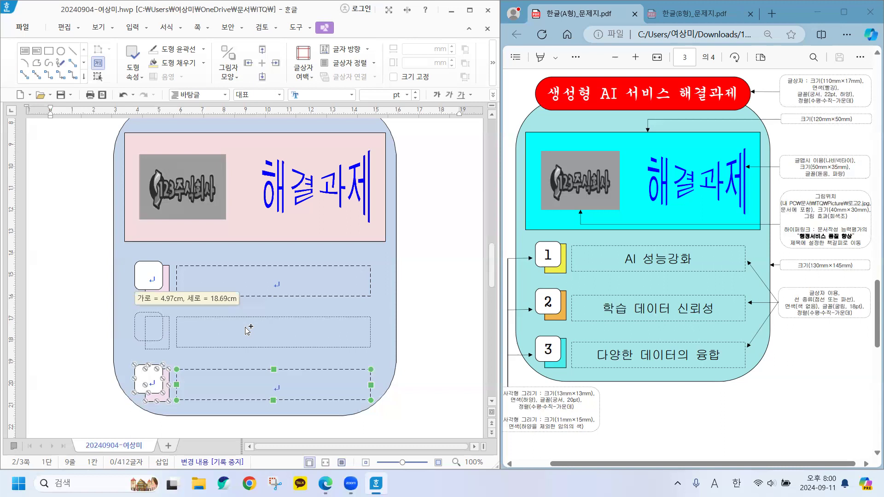
left_click_drag(247, 330, 248, 330)
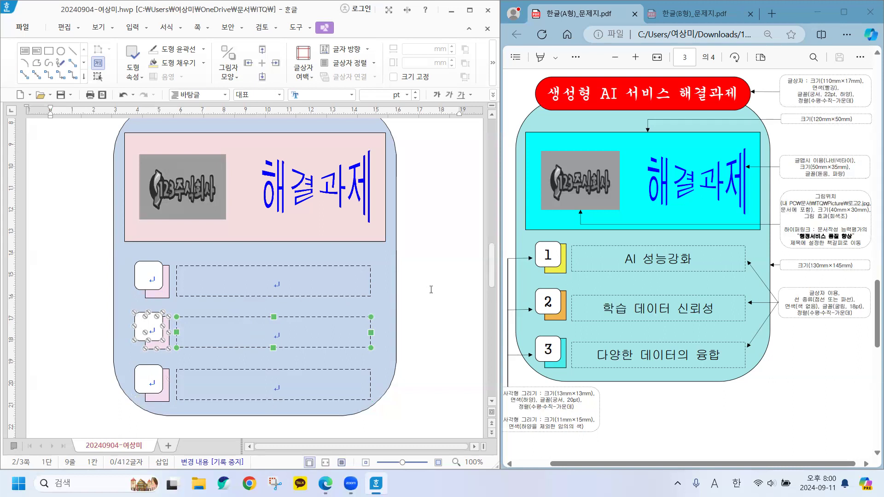
key("Escape")
scroll(431, 289, "down", 3)
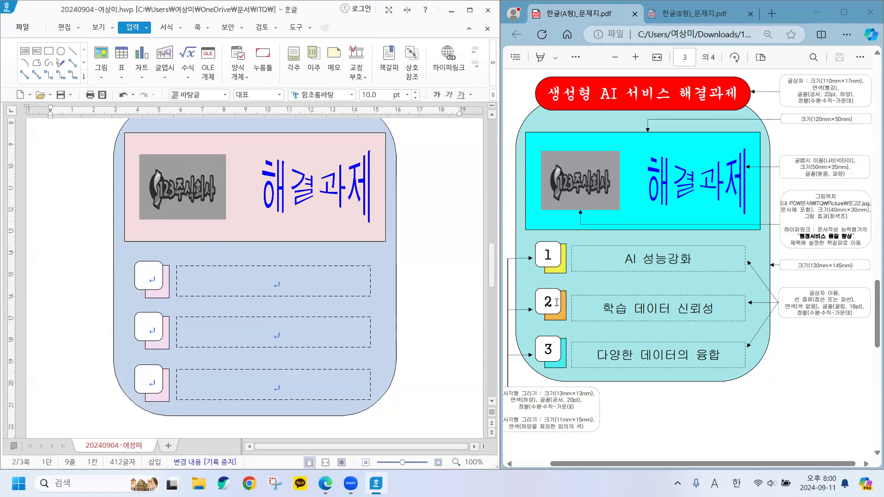
left_click_drag(518, 280, 589, 330)
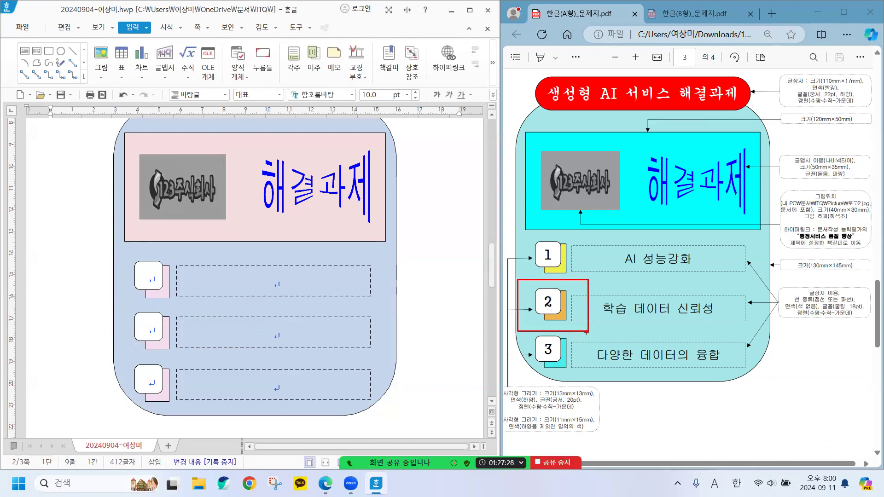
left_click_drag(523, 335, 583, 379)
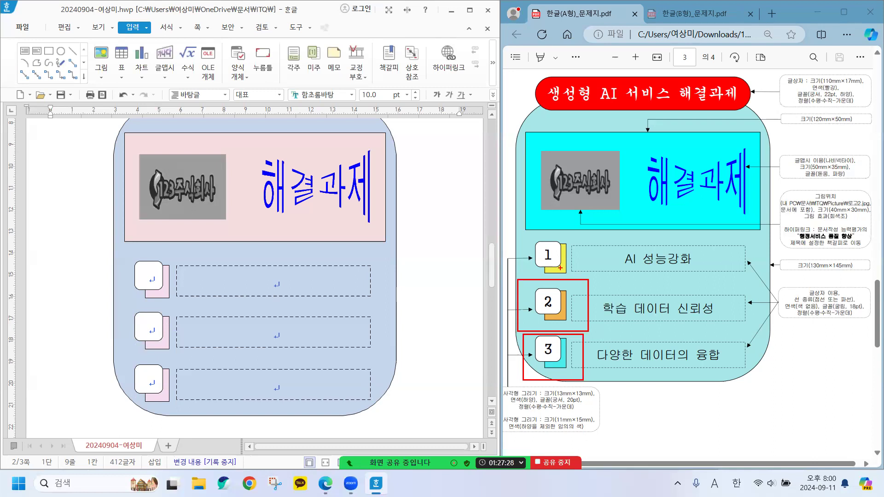
Step: Fill the small rectangle behind the second white rounded square with light green
key("Escape")
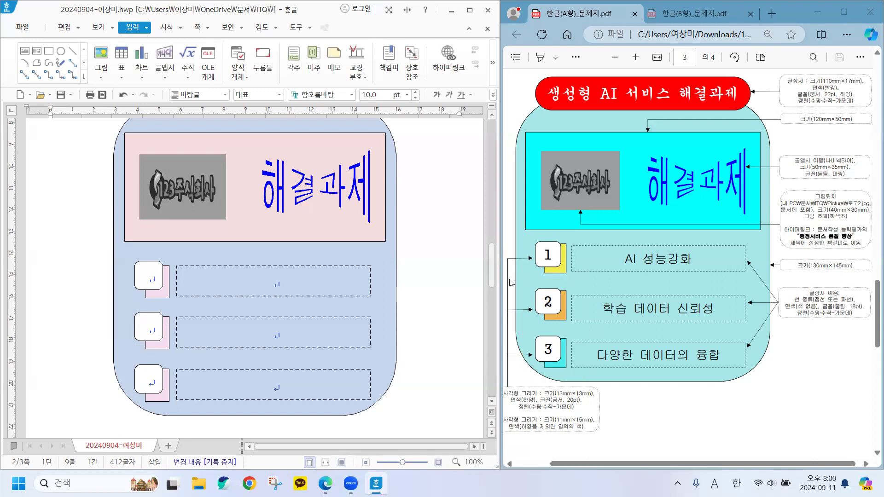
double_click(162, 351)
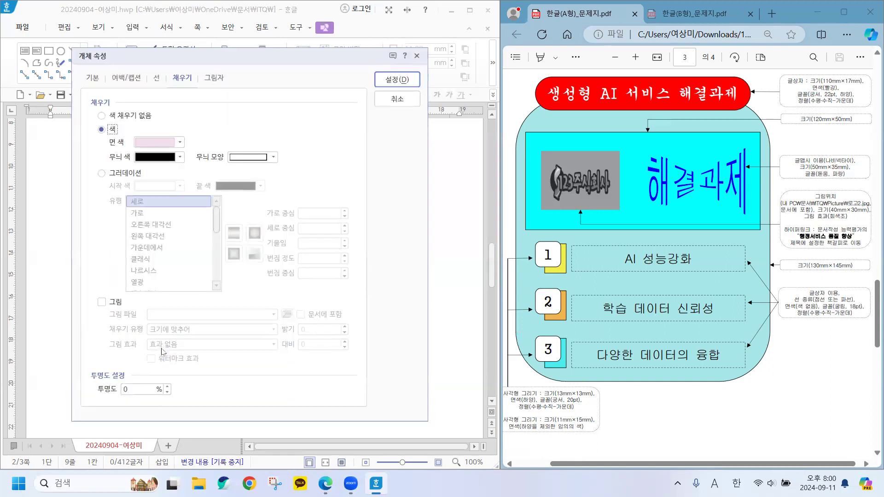
left_click(181, 142)
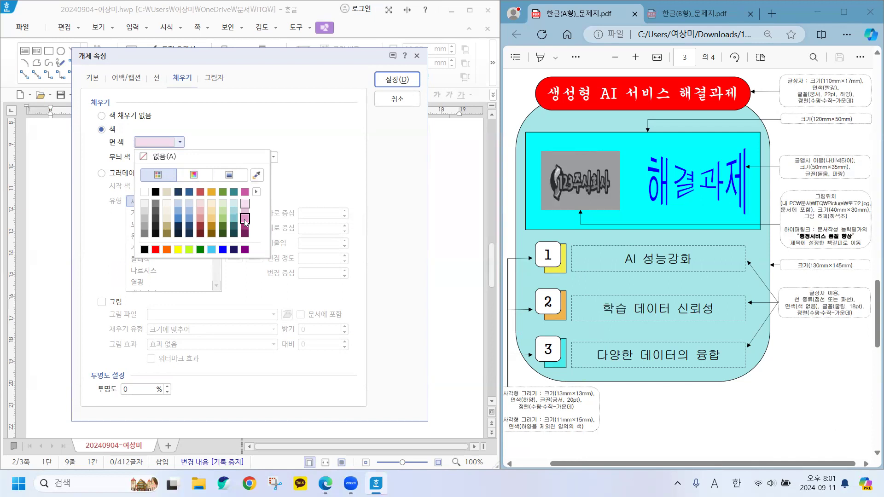
left_click(223, 211)
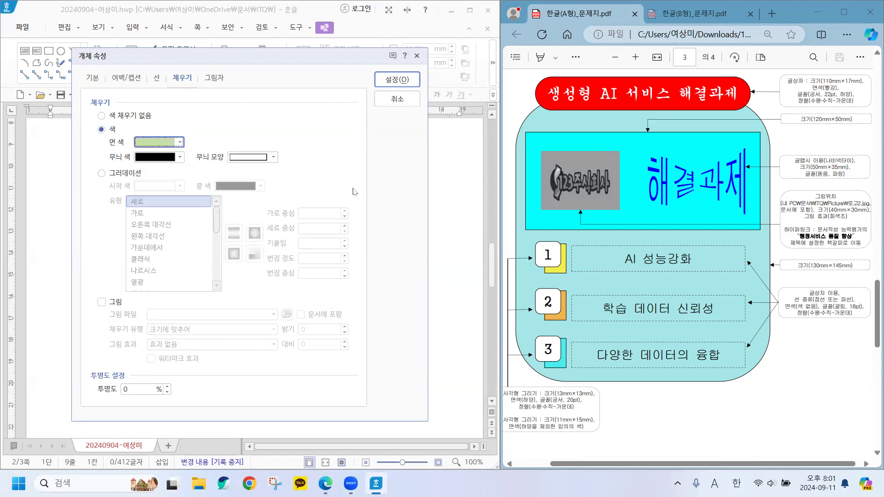
left_click(389, 81)
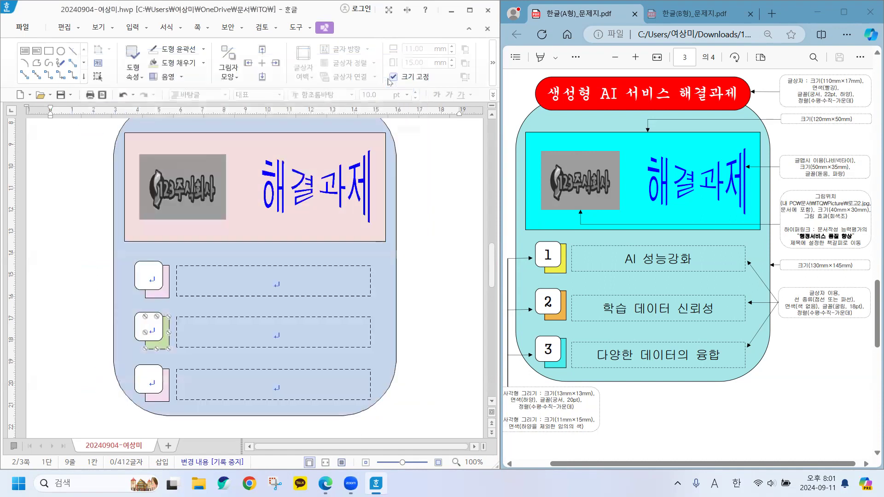
Step: Fill the small rectangle behind the third white rounded square with light emerald blue
left_click(168, 293)
left_click(166, 337)
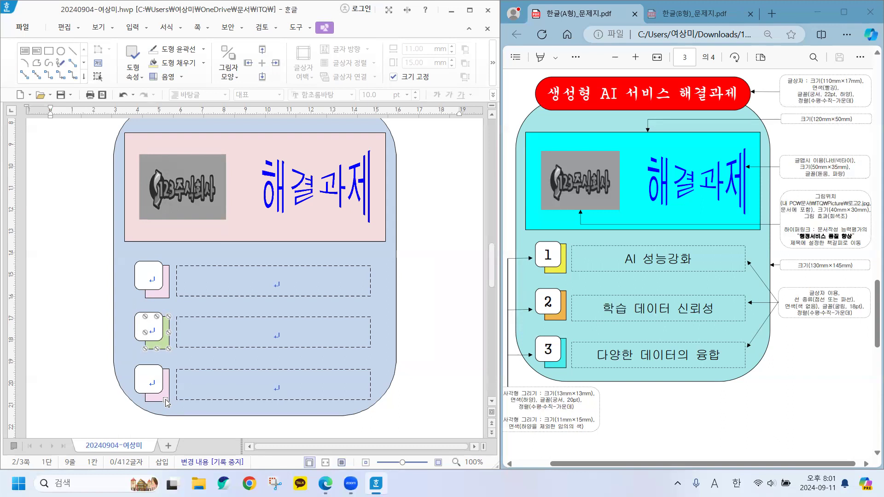
left_click(165, 399)
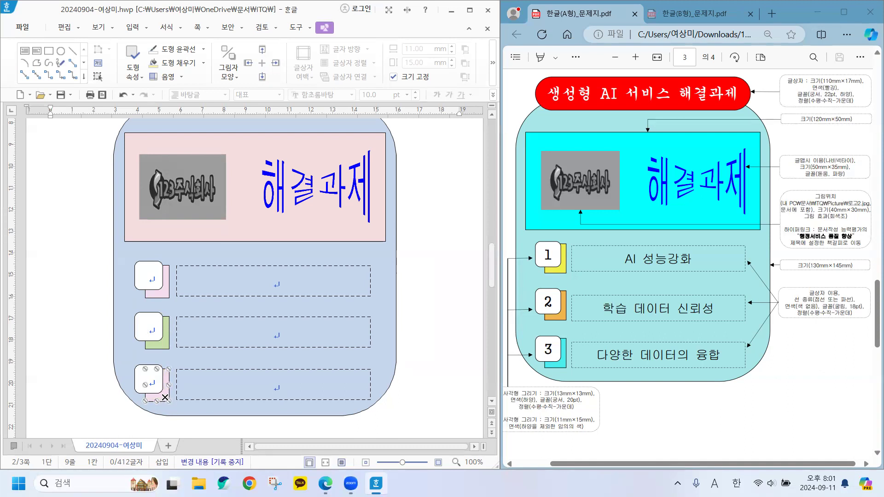
double_click(165, 398)
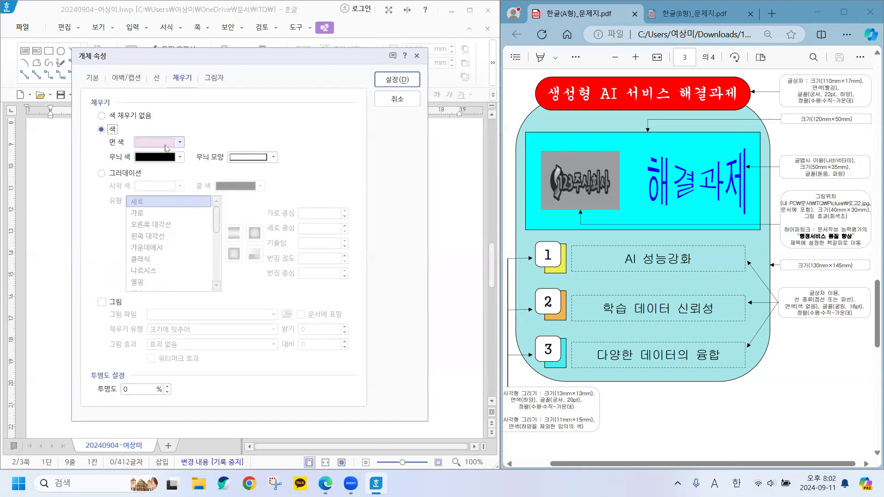
left_click(180, 143)
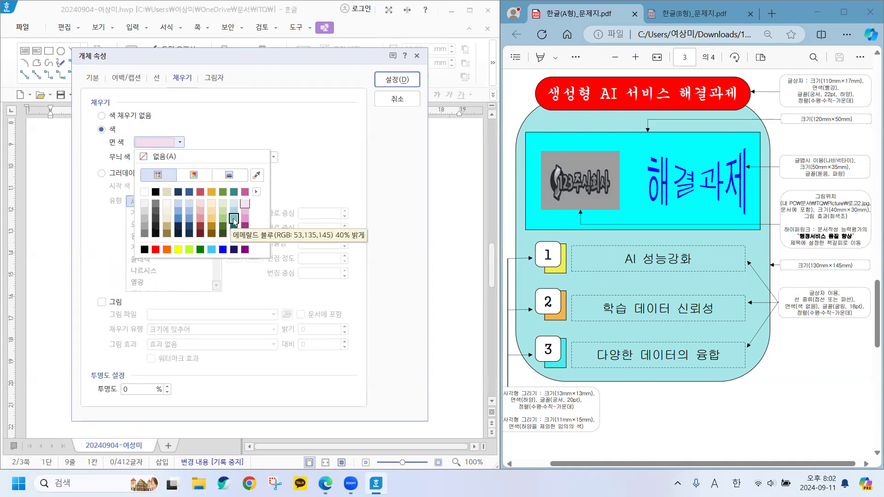
left_click(235, 203)
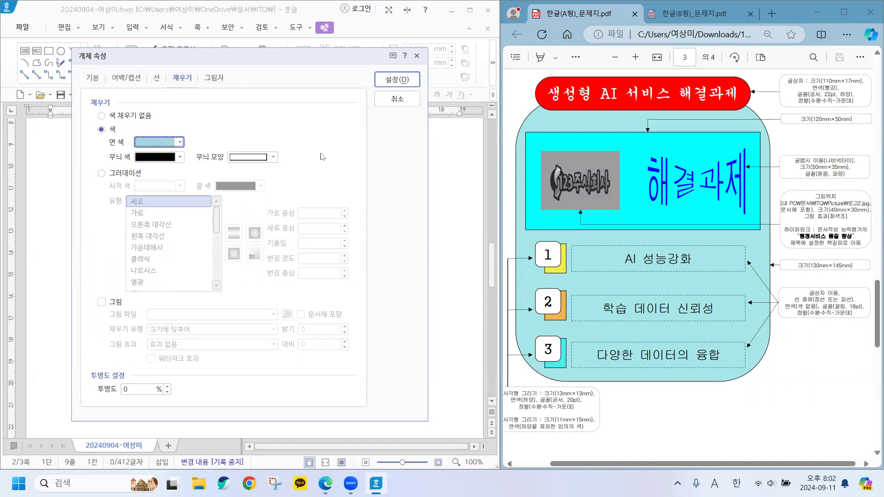
left_click(392, 83)
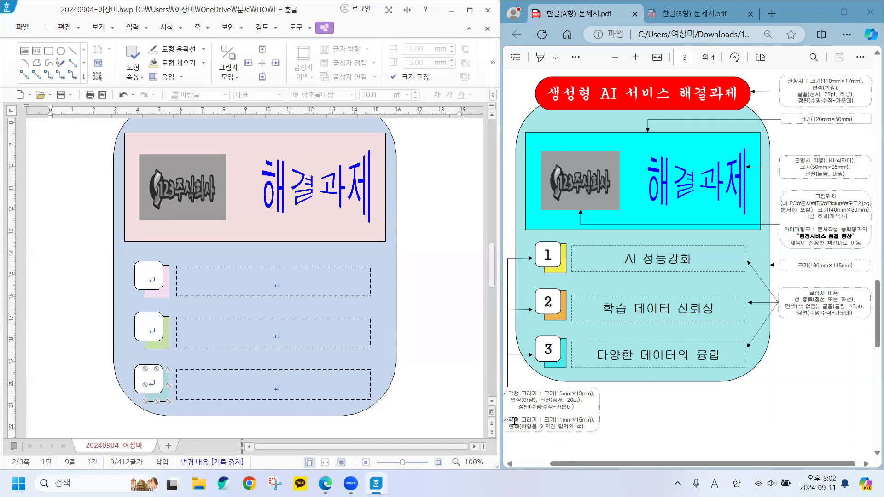
Step: Check the fill condition "하양을 제외한 임의의 색" for the 11 mm × 15 mm rectangles in the exam PDF
left_click_drag(517, 427, 585, 426)
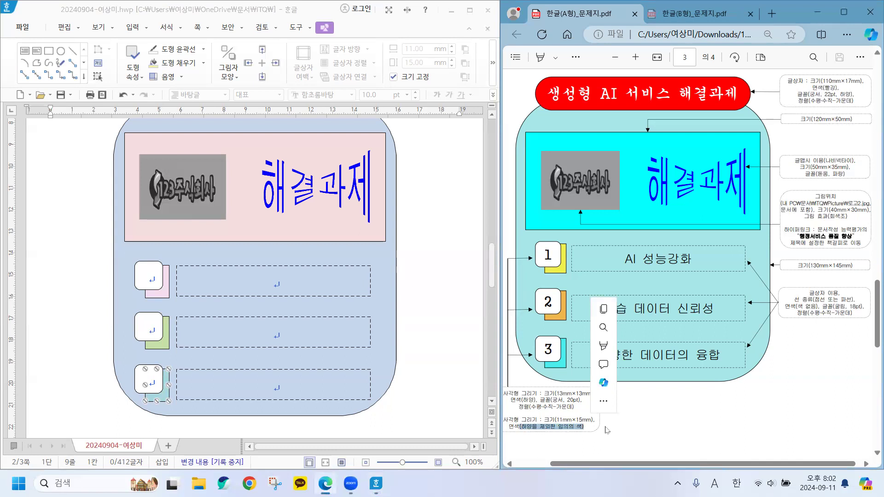
left_click(607, 431)
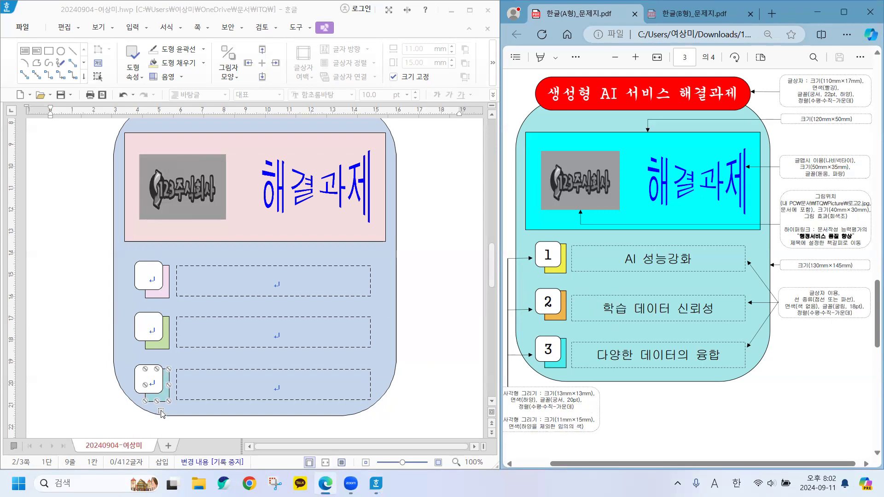
left_click(83, 267)
scroll(82, 269, "down", 3)
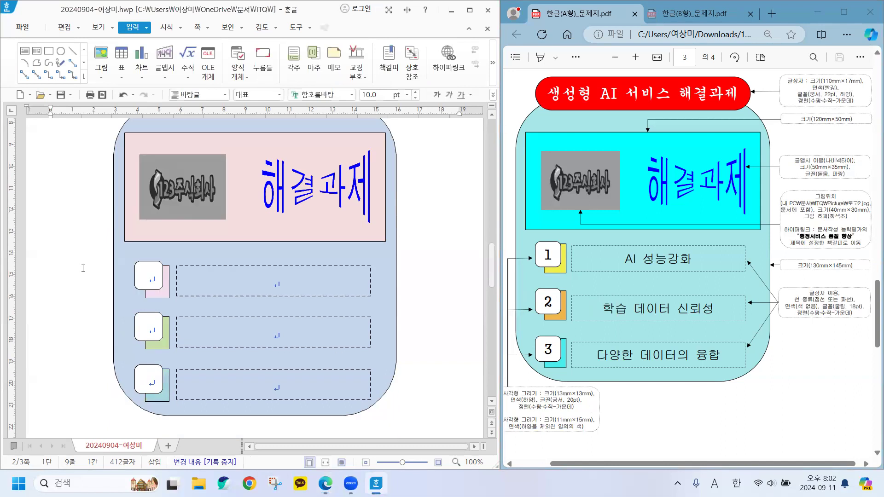
Step: Number the three white rounded squares 1, 2 and 3 from top to bottom
left_click(150, 277)
type("1")
left_click(143, 327)
type("2")
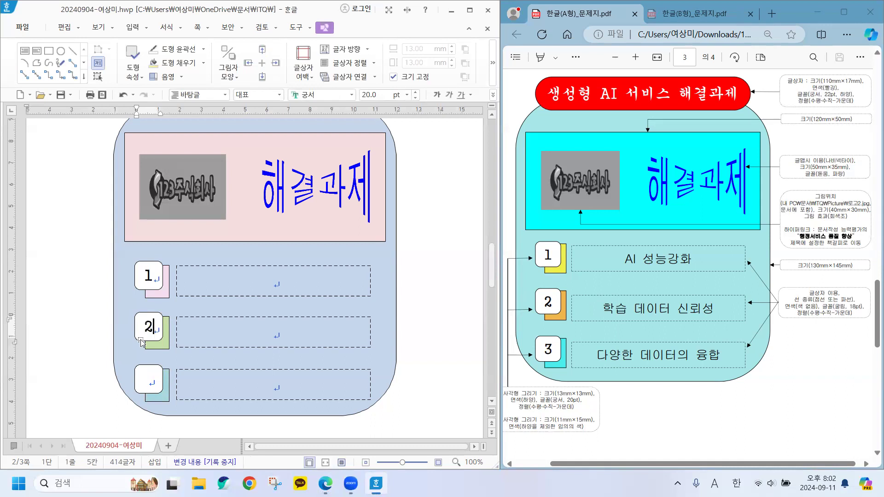
left_click(140, 368)
type("3")
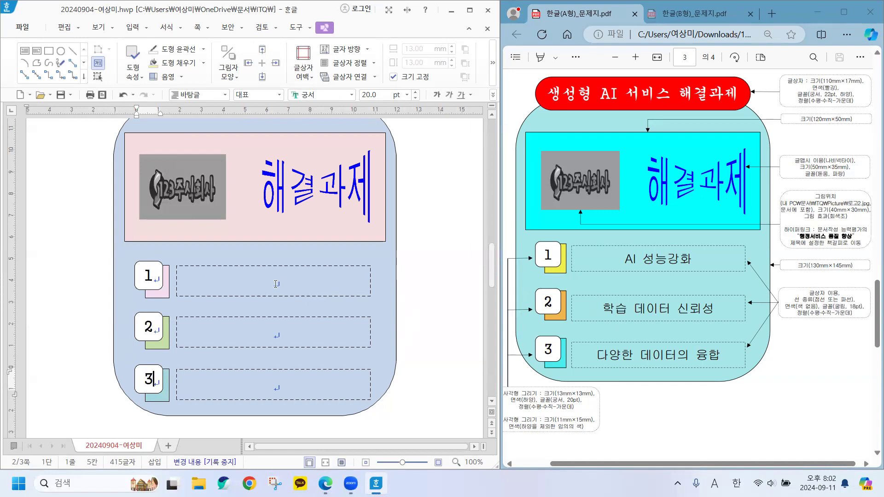
Step: Enter "AI 성능강화" in the first dashed text box and begin the second one with "학습"
key("Hangul")
left_click(276, 284)
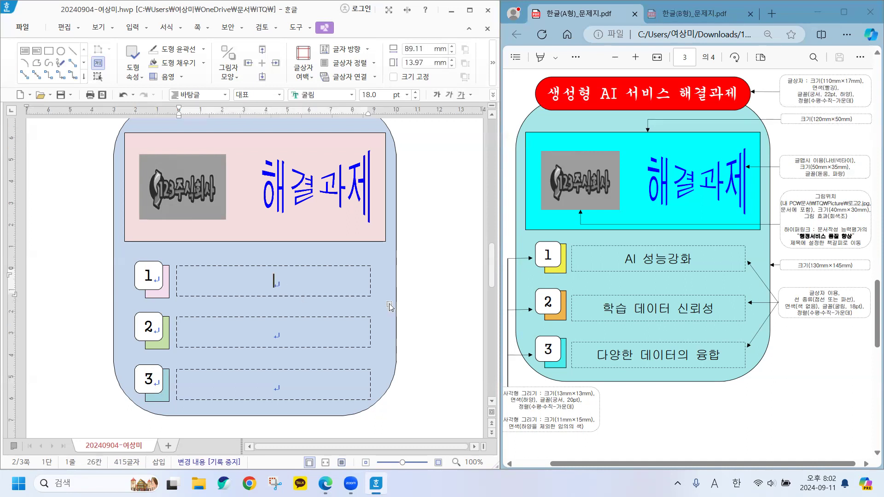
type("AI 성능강호")
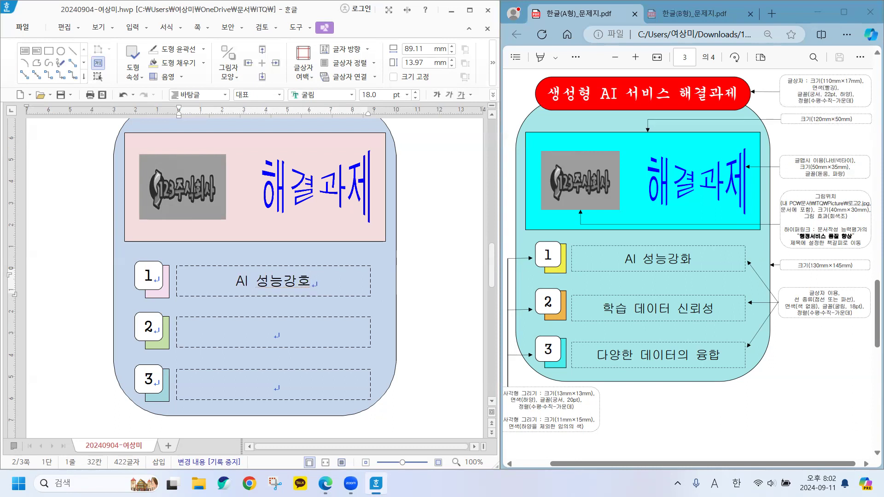
type("ㅣㅏ")
key("BackSpace")
key("BackSpace")
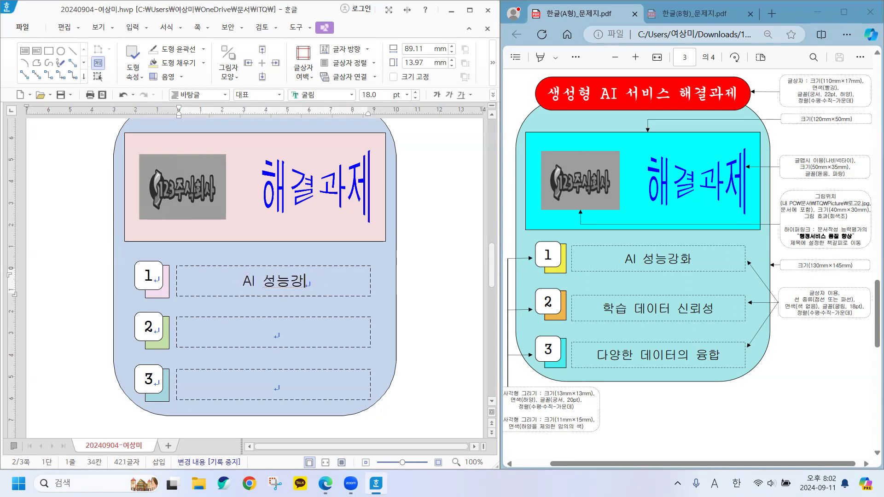
type("화")
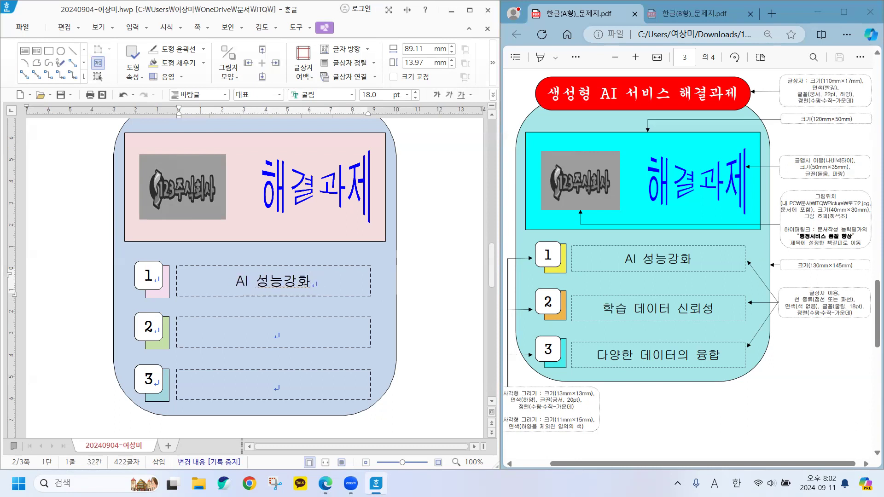
left_click(281, 331)
type("학습 ㄷ")
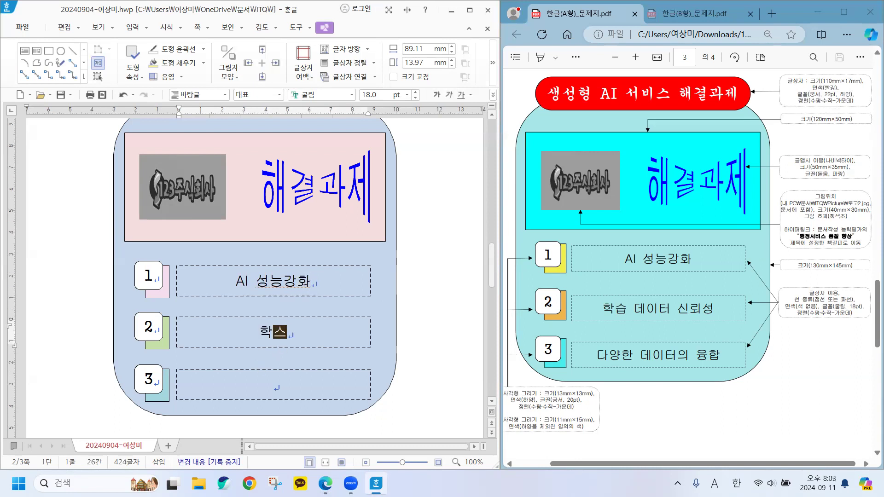
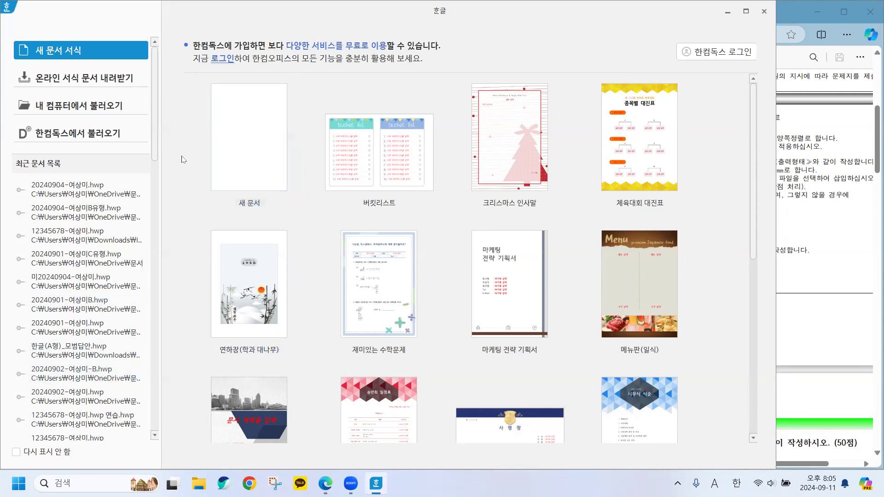
Step: Open the recent B유형 answer document and arrange it beside the exam PDF at 130% zoom
left_click(108, 217)
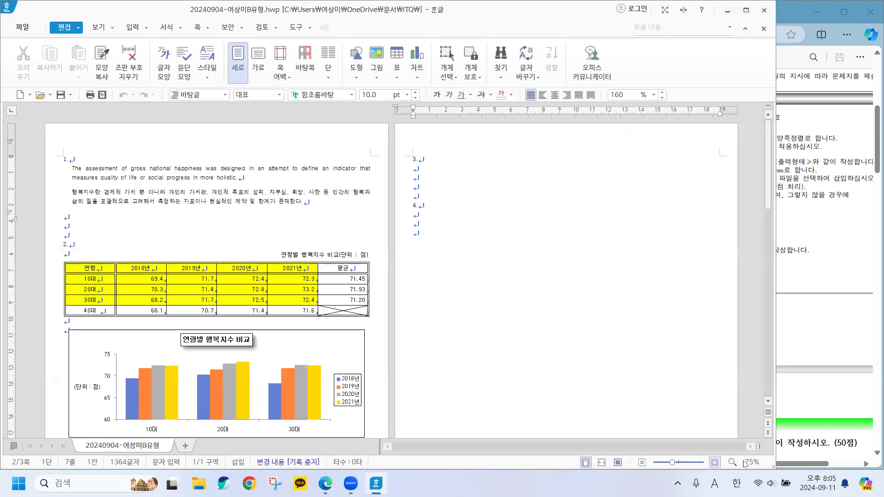
left_click(729, 462)
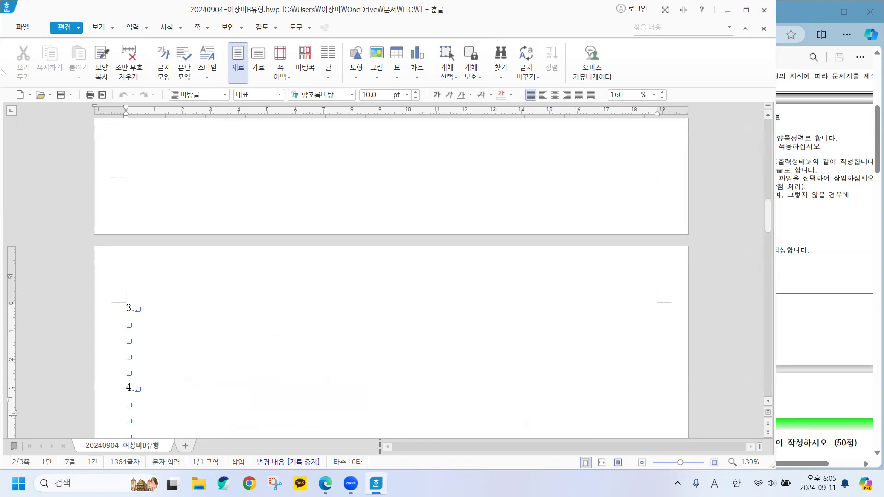
left_click_drag(1, 71, 2, 161)
scroll(290, 244, "up", 5)
scroll(287, 249, "up", 8)
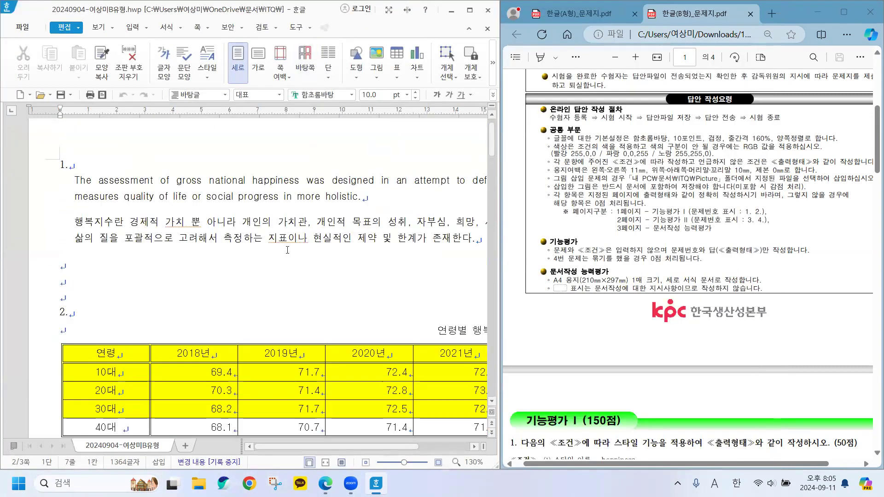
Step: Enter the item labels "(1)" and "(2)" on separate lines under question 3, following the exam PDF
scroll(288, 250, "down", 2)
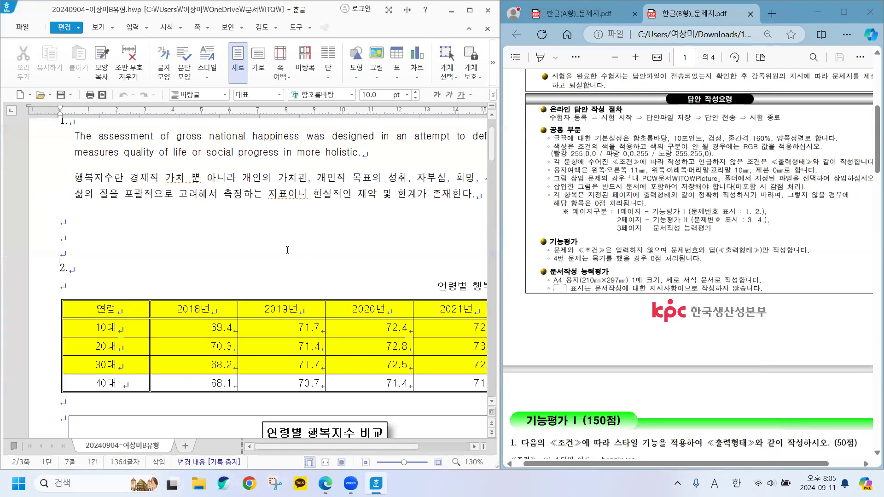
scroll(288, 250, "down", 12)
scroll(288, 250, "down", 8)
scroll(288, 249, "down", 15)
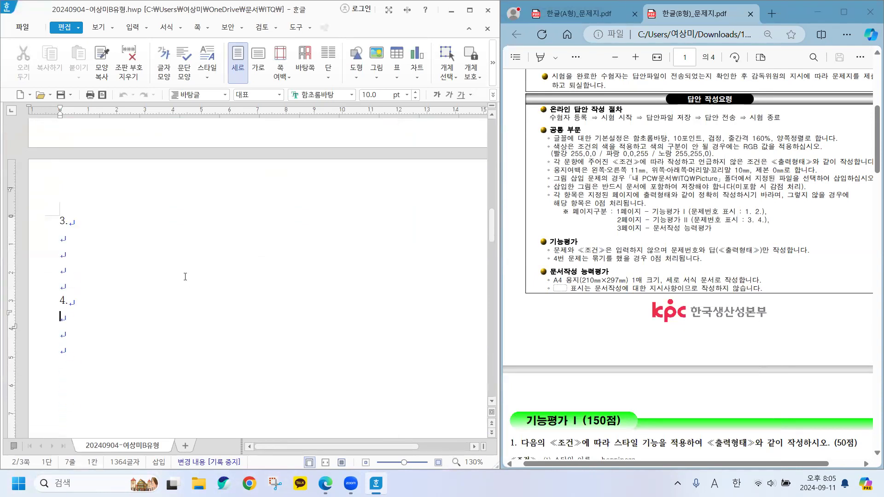
left_click(65, 240)
scroll(691, 392, "down", 20)
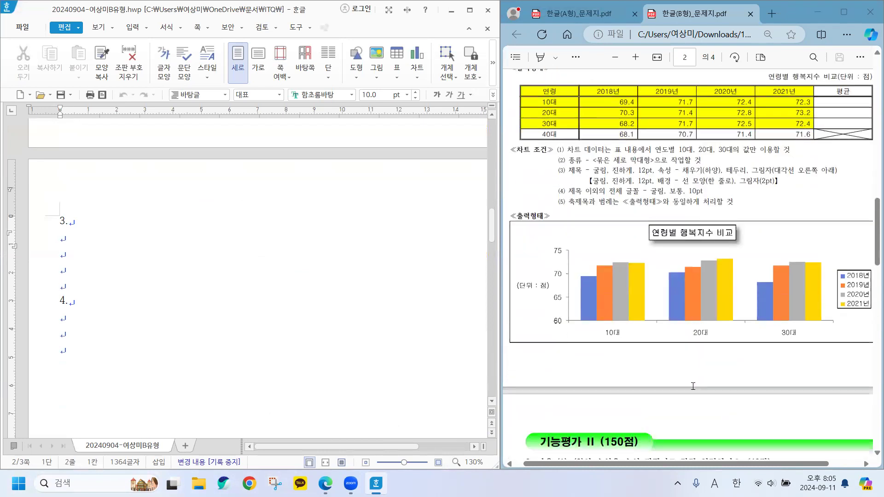
scroll(692, 386, "down", 3)
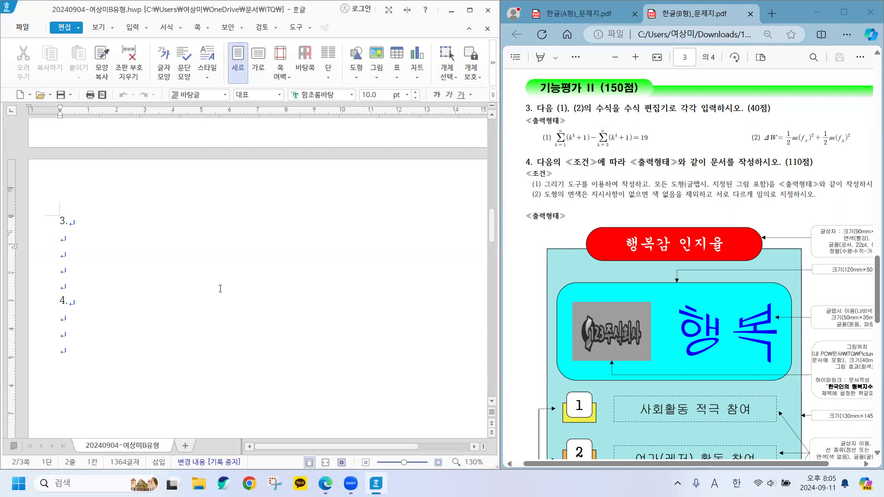
type("(1)")
key("Return")
type("(2)")
scroll(678, 198, "up", 1)
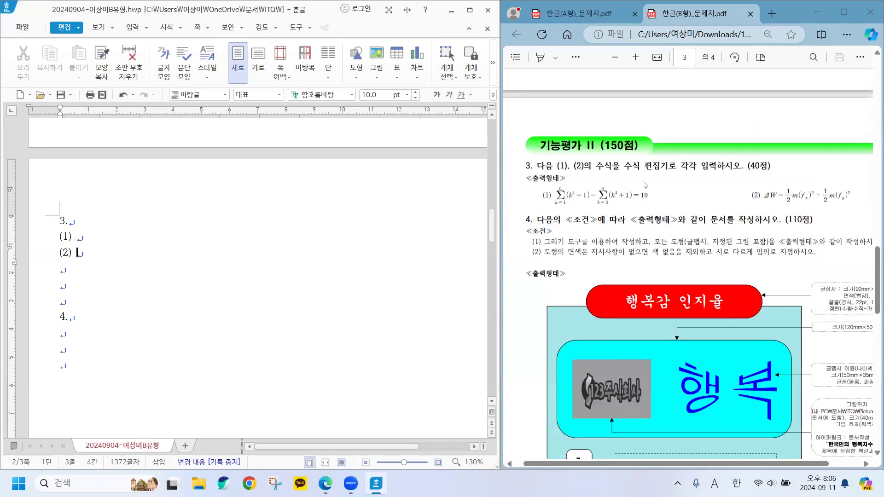
key("Hangul")
Step: Open a new equation on the line of item (1) under question 3, keeping the exam PDF's first formula enlarged and uncovered
left_click(635, 57)
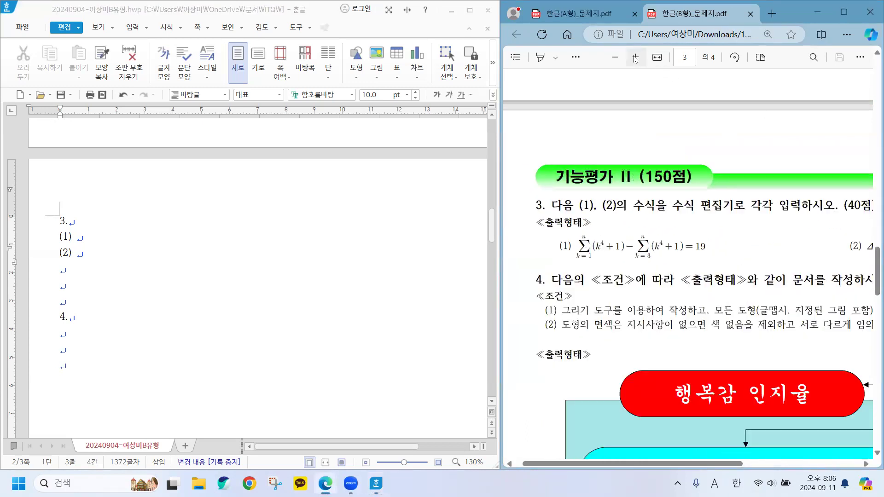
left_click(635, 57)
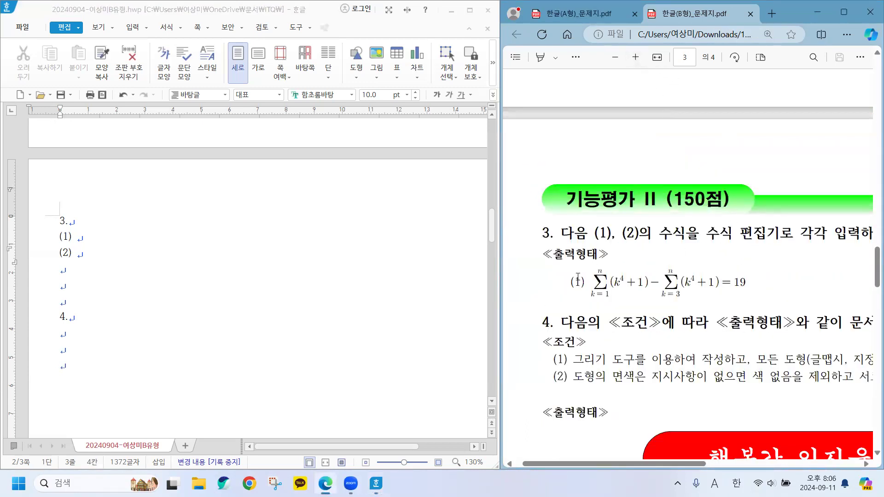
left_click(83, 236)
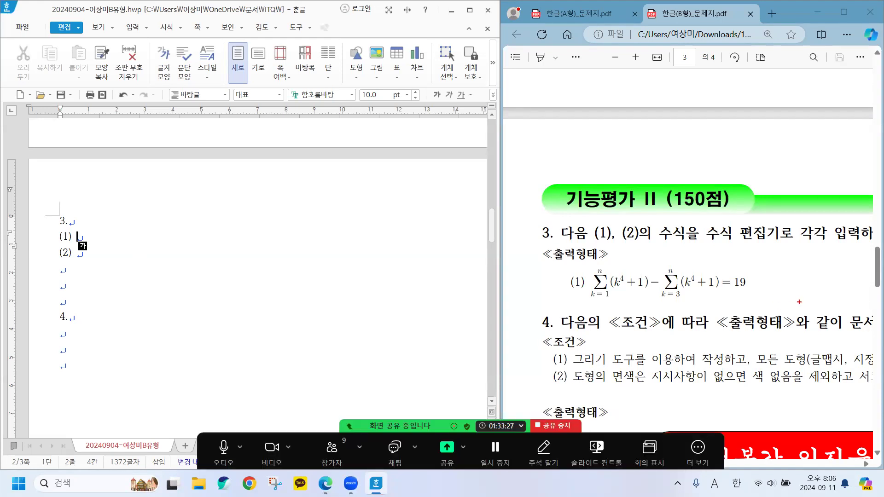
mouse_move(571, 261)
left_mouse_down()
mouse_move(754, 322)
mouse_move(768, 309)
left_mouse_up()
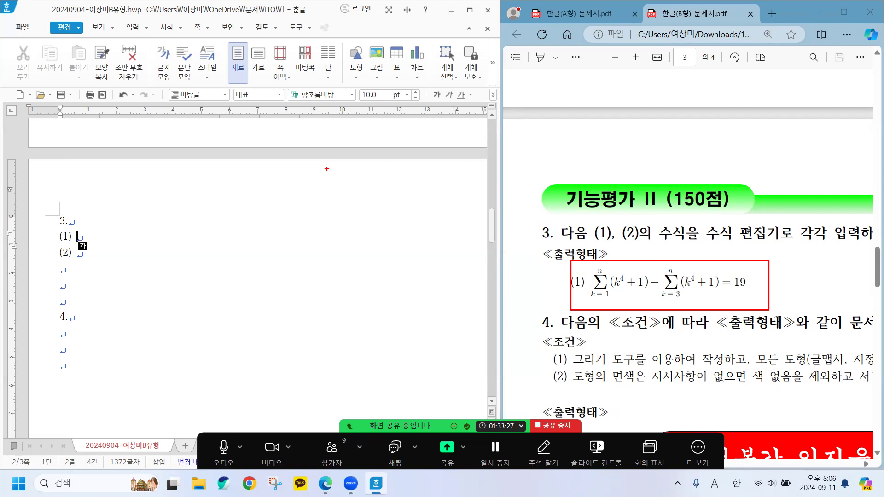
key("Escape")
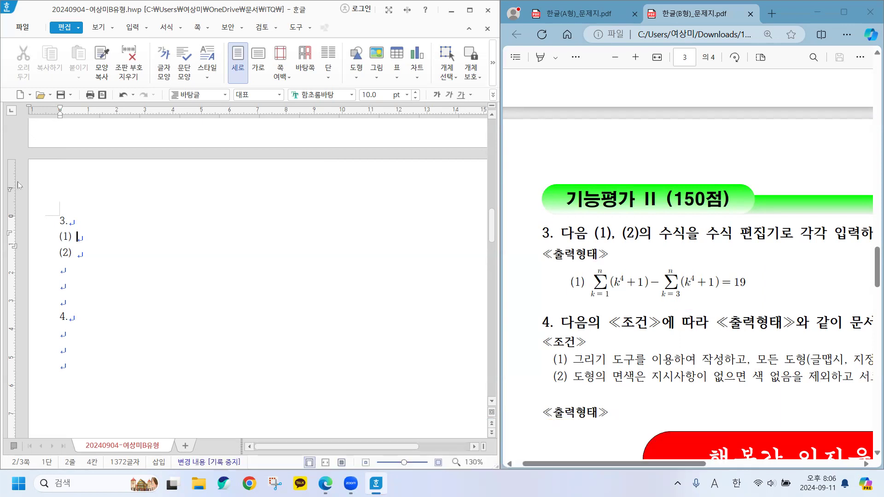
left_click(132, 29)
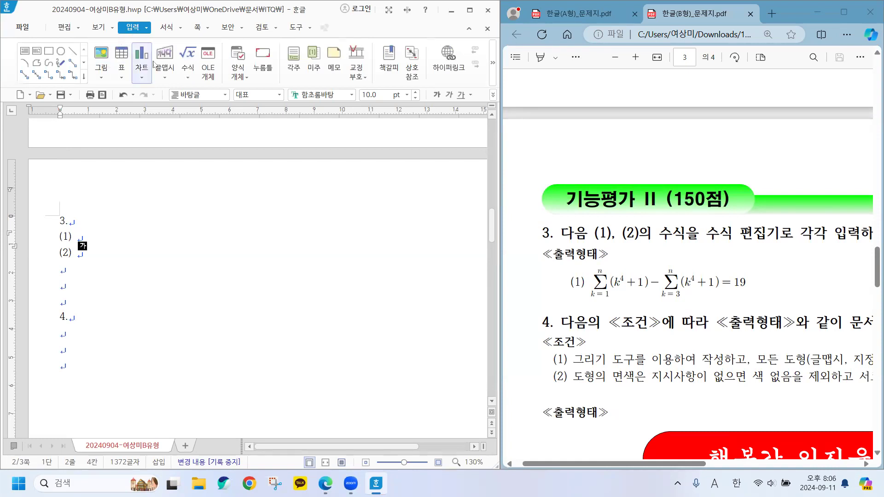
left_click(188, 57)
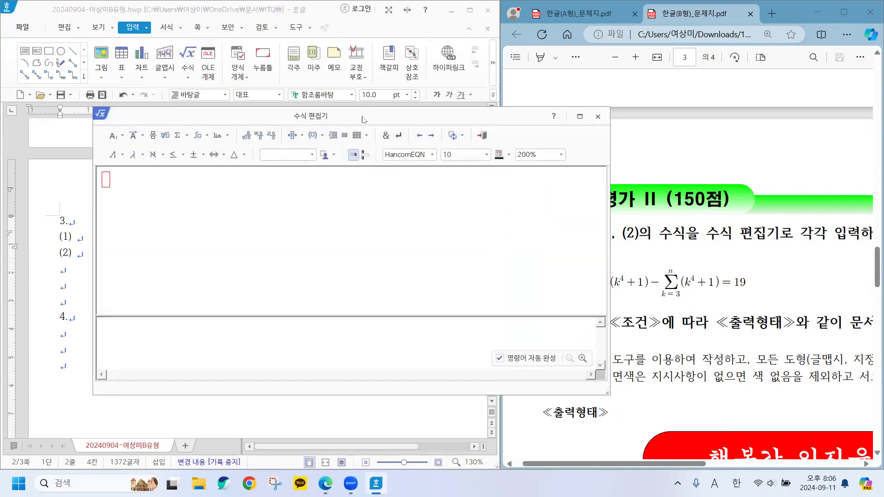
left_click_drag(363, 119, 331, 135)
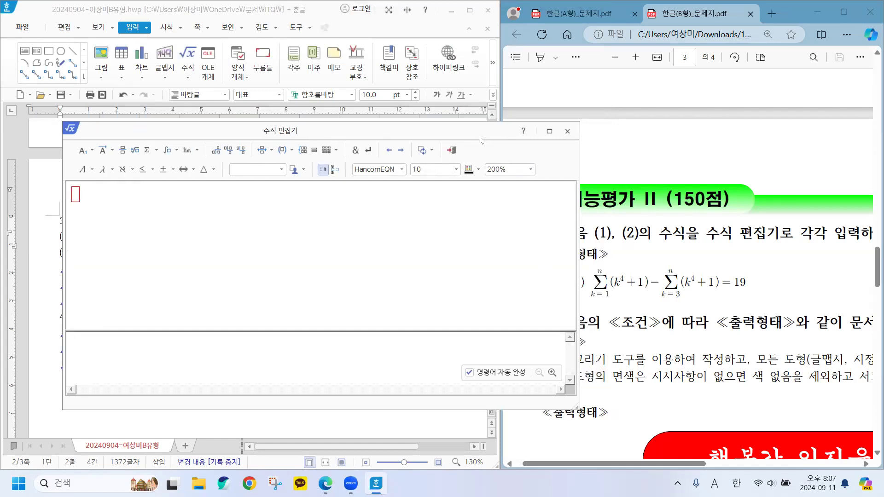
left_click_drag(480, 140, 478, 143)
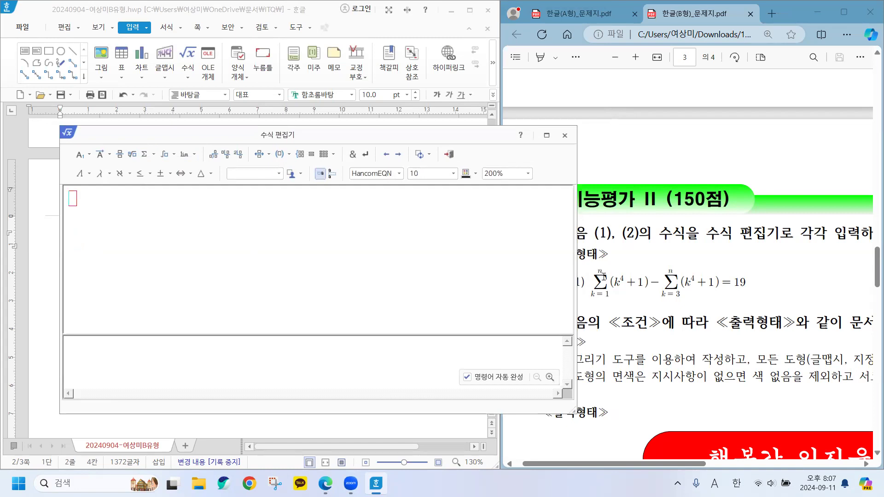
Step: Insert a summation symbol with lower limit k=1 and upper limit n
left_click(156, 157)
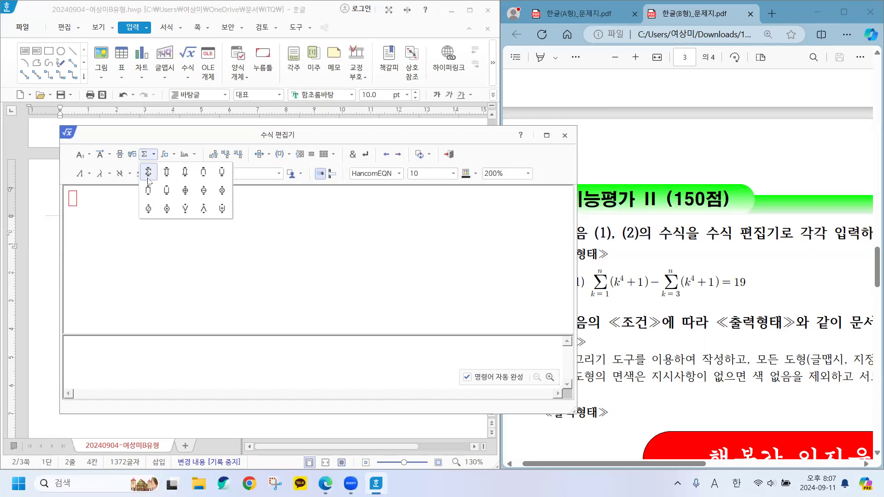
left_click(148, 174)
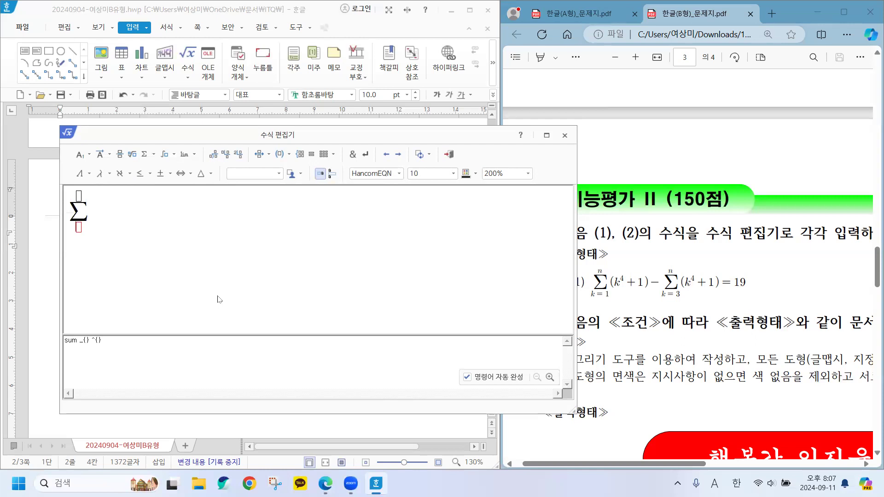
type("k=1")
key("Tab")
type("n")
Step: Add "(k^4+1)-" after the first summation, with the 4 as a superscript of k
type("(k")
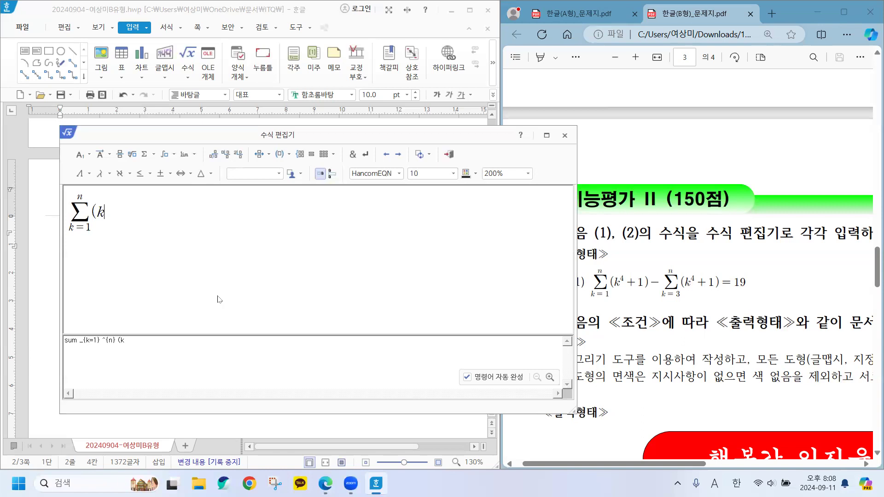
type("^{")
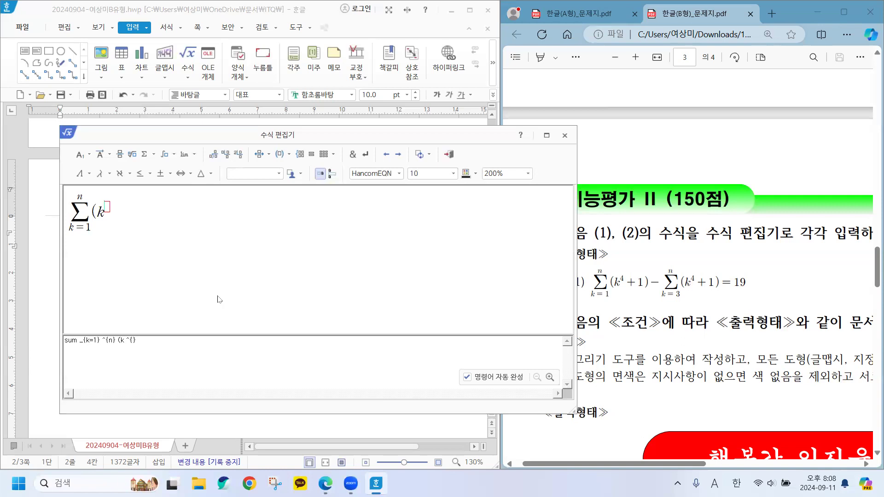
left_click(90, 157)
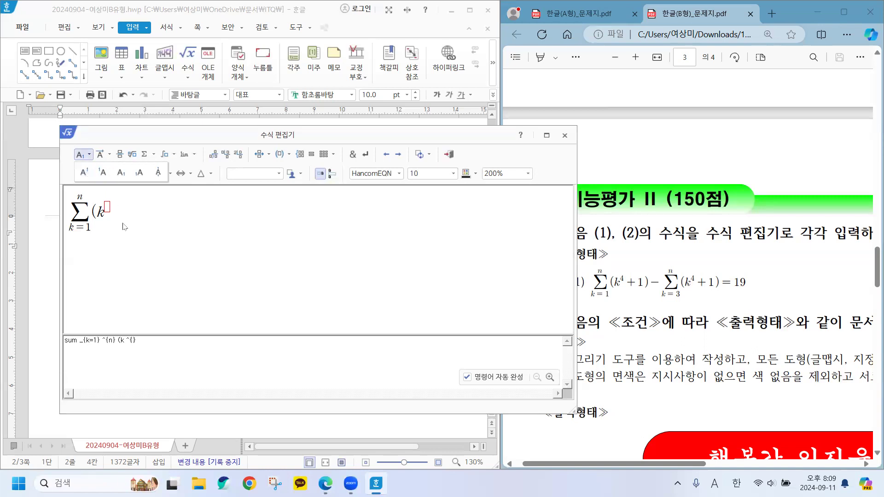
left_click(107, 206)
type("4")
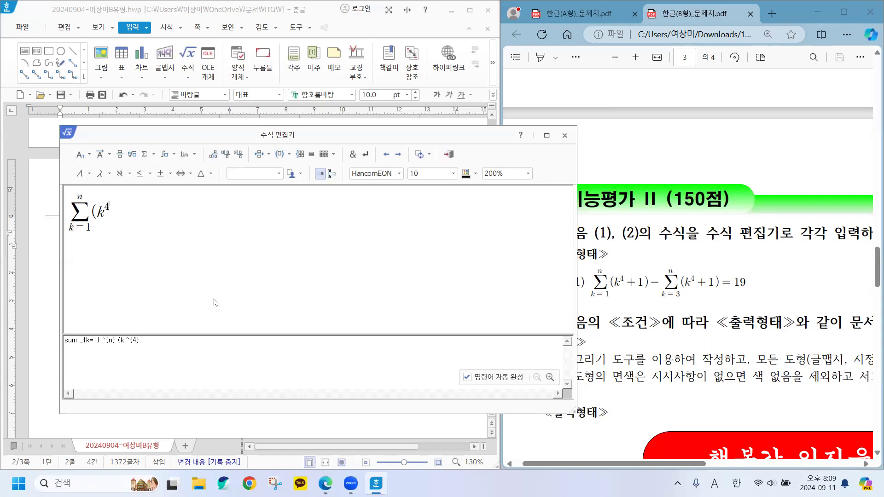
key("BackSpace")
type("4")
key("Tab")
type("+10")
key("BackSpace")
type("0")
key("BackSpace")
type(")-")
Step: Insert a second summation symbol after the minus sign, with lower limit k=3 and upper limit n
left_click(144, 156)
left_click(148, 171)
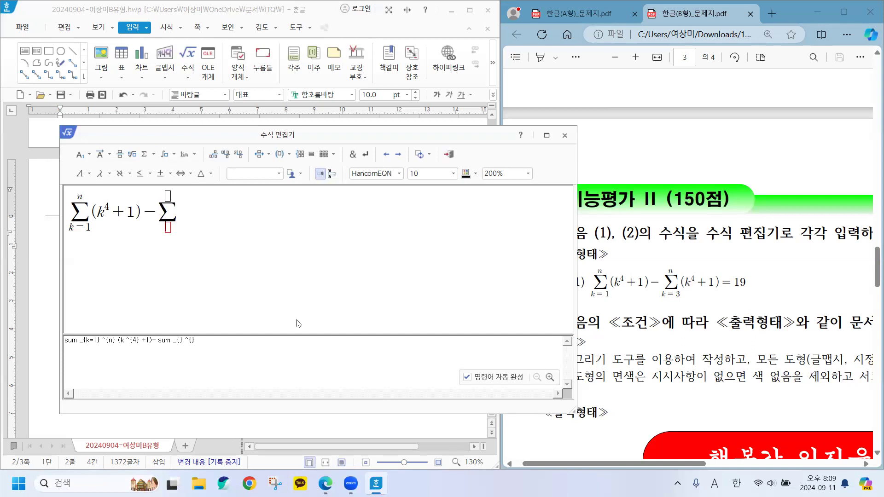
type("k=3")
key("Tab")
type("n} ")
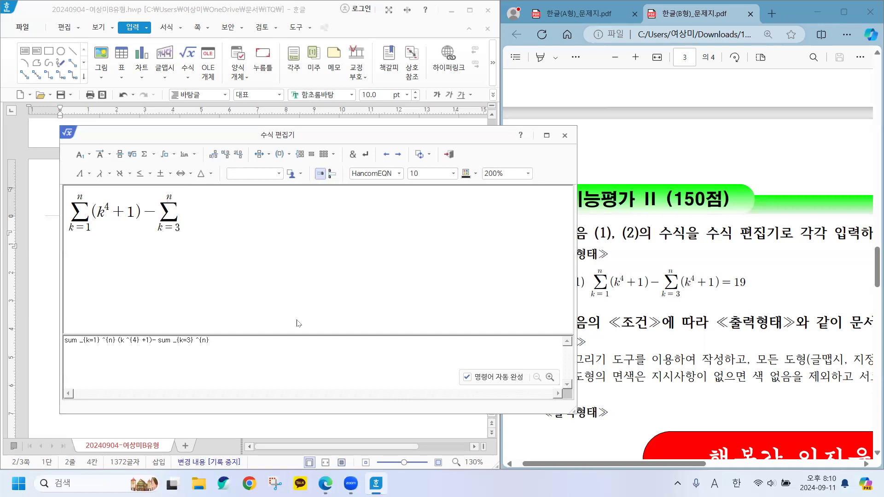
Step: Complete the equation with "(k^4+1)=19" and place it in the document
type("(k ^{4")
key("Right")
type("+1)=19")
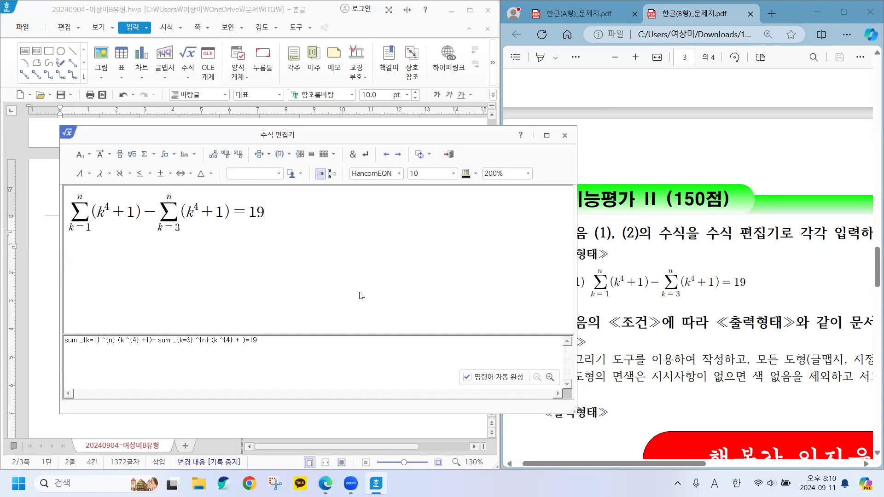
left_click_drag(439, 141, 467, 167)
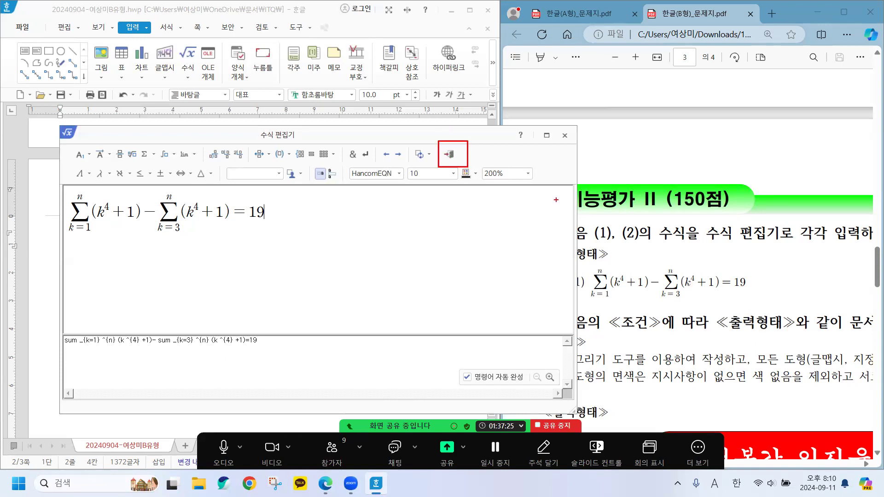
left_click(449, 155)
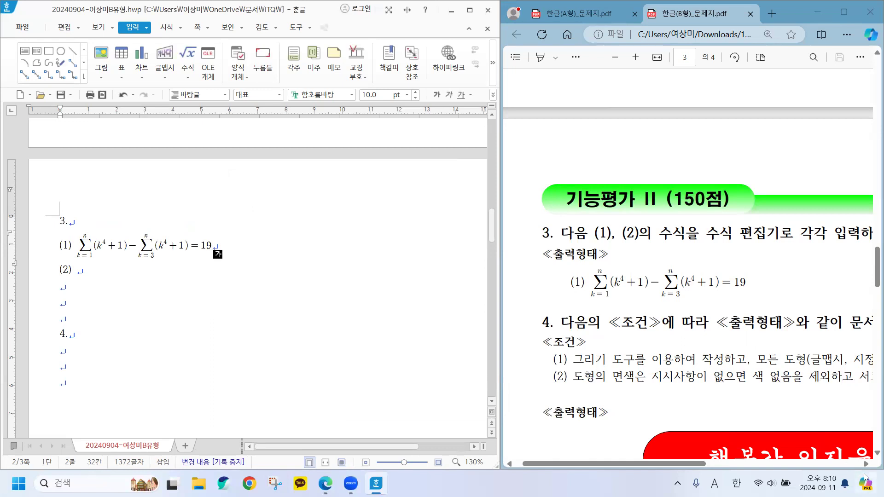
Step: Show formula (2) in the exam PDF and open a new equation on the line of item (2)
scroll(867, 465, "right", 10)
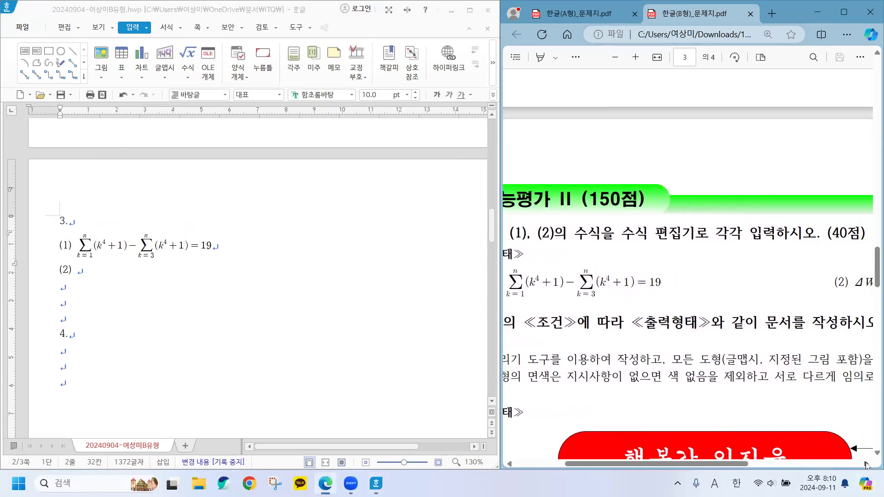
scroll(866, 466, "right", 8)
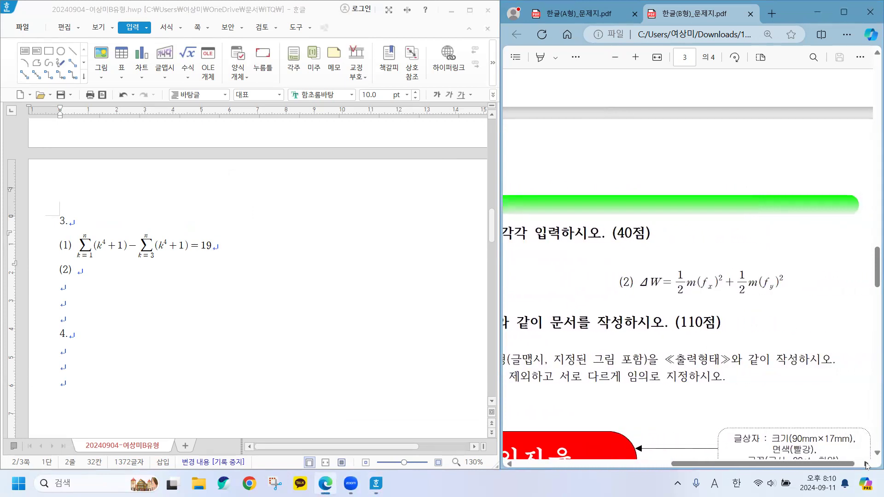
left_click(83, 273)
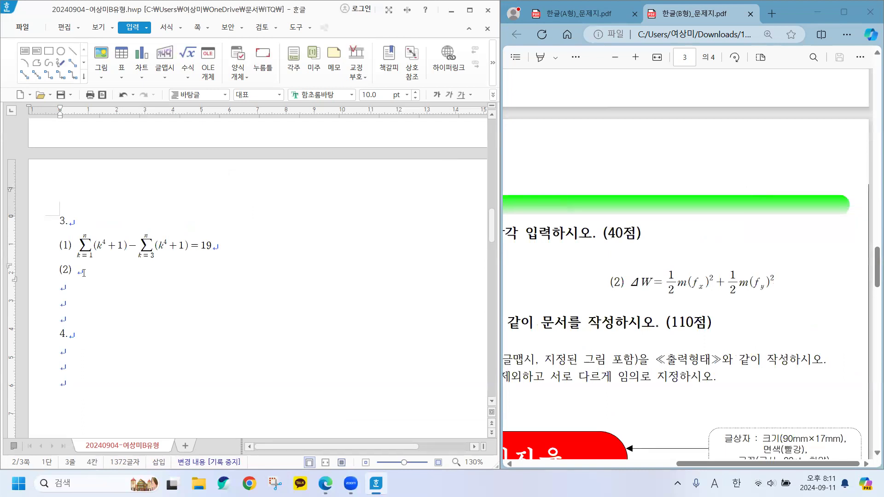
left_click(84, 273)
left_click(188, 56)
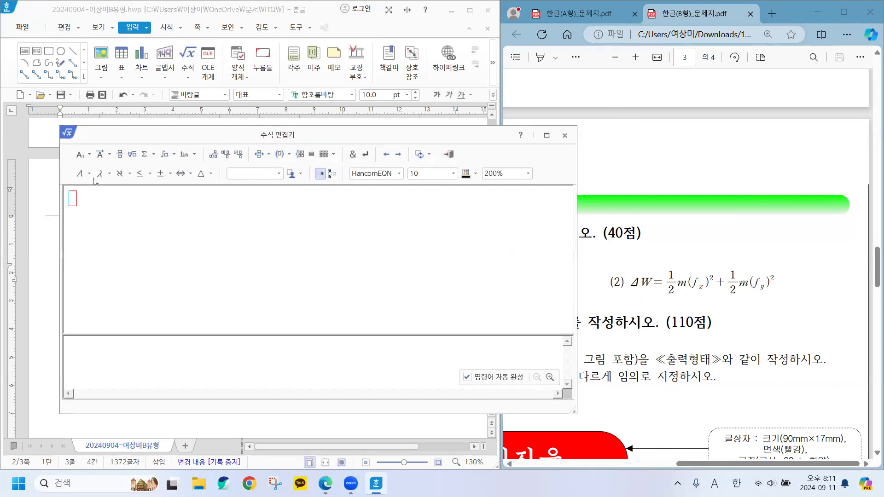
Step: Begin the second equation with an uppercase Greek Delta followed by "W="
left_click(211, 174)
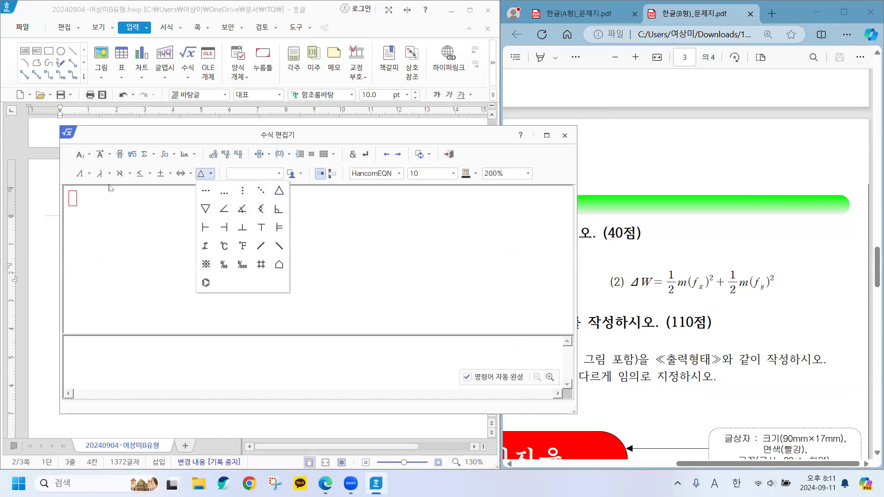
left_click(91, 175)
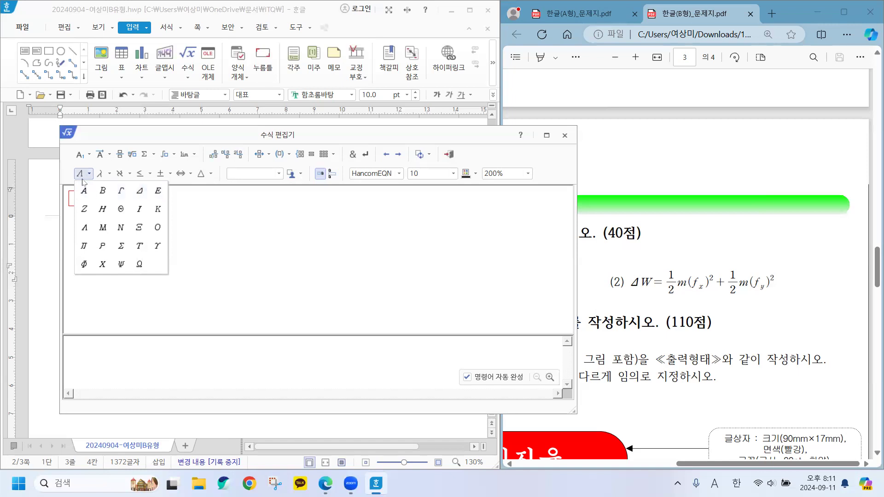
left_click(141, 192)
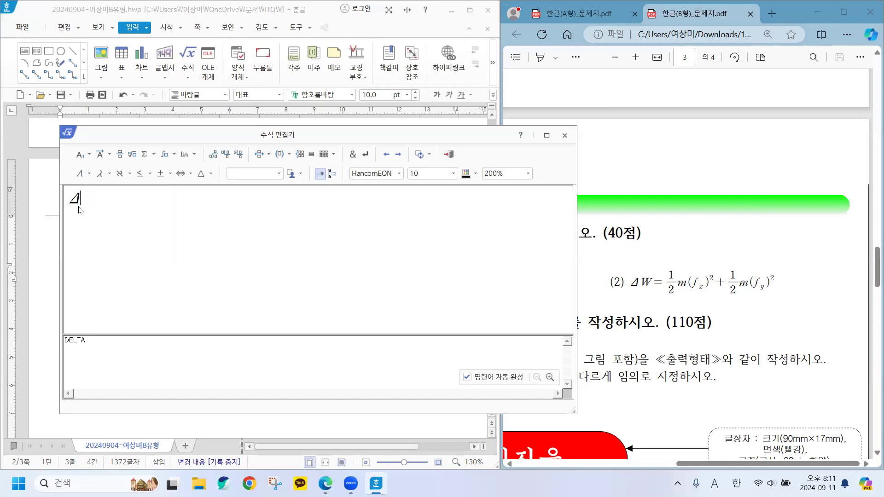
type("W=")
Step: Add the fraction 1/2 followed by m(f)^2, with x as the subscript of f, and a plus sign
left_click(119, 154)
type("1} over {}")
key("Tab")
type("2} m(f ")
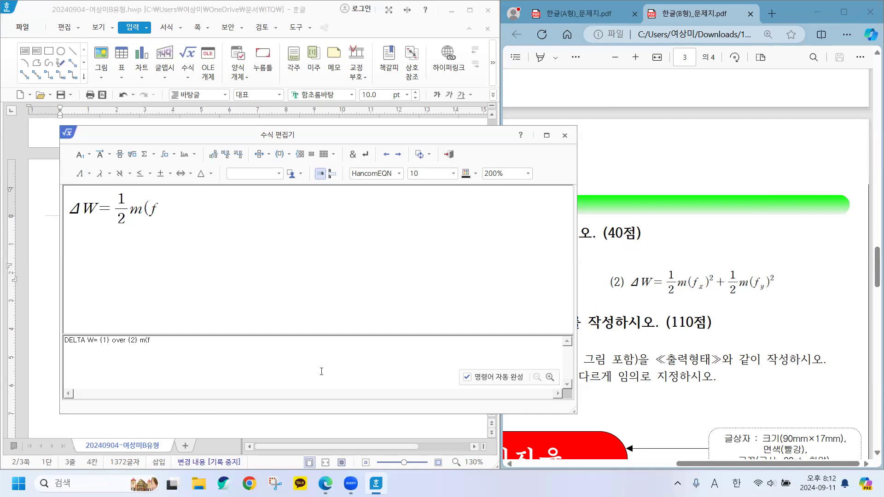
type("_{x")
type(") ^{2} +")
Step: Enter the second term as the fraction 1/2 followed by m(f)^2, with y as the subscript of f
left_click(119, 156)
type("1} over {}")
key("Tab")
type("2} m")
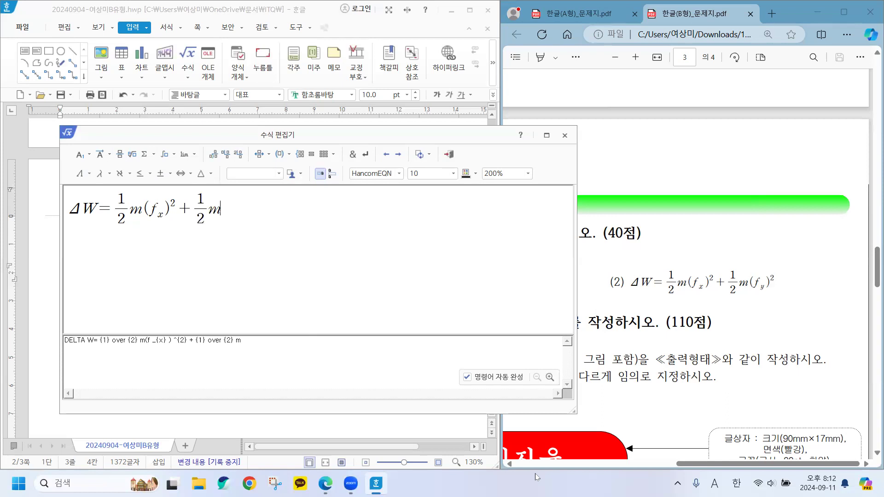
type("(")
type("f ")
type("_{")
type("y")
type(") ")
type("^")
key("BackSpace")
key("BackSpace")
key("BackSpace")
key("BackSpace")
type("_{")
type("y} ")
type(") ")
type("^{")
type("2")
Step: Delete the second term together with the plus sign before it
key("BackSpace")
key("BackSpace")
key("BackSpace")
key("BackSpace")
key("BackSpace")
key("BackSpace")
key("BackSpace")
key("BackSpace")
key("BackSpace")
key("BackSpace")
key("BackSpace")
key("BackSpace")
key("BackSpace")
key("BackSpace")
key("BackSpace")
key("BackSpace")
key("BackSpace")
key("BackSpace")
key("BackSpace")
key("BackSpace")
key("BackSpace")
key("BackSpace")
key("BackSpace")
key("BackSpace")
key("BackSpace")
key("BackSpace")
key("BackSpace")
key("BackSpace")
key("BackSpace")
key("BackSpace")
key("BackSpace")
Step: Copy the whole term to the right of the equals sign, from the fraction 1/2 through the squared parenthesis
left_click(114, 211)
left_click_drag(115, 211, 176, 215)
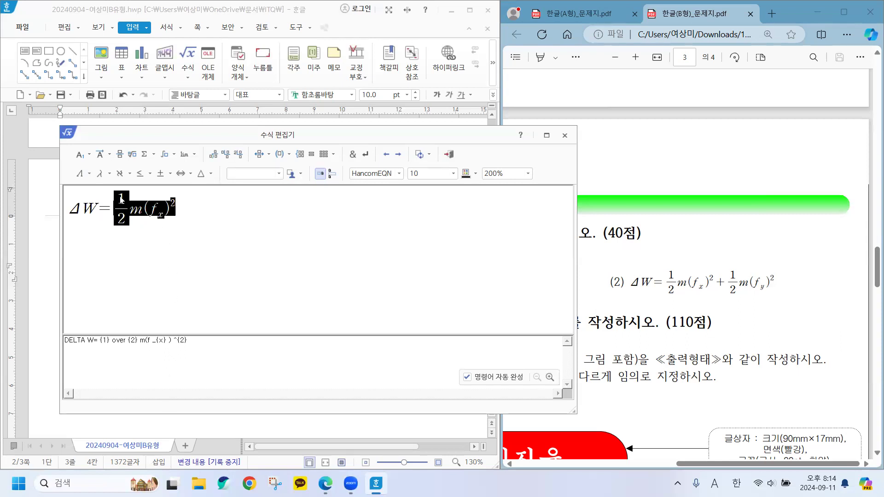
left_click(149, 213)
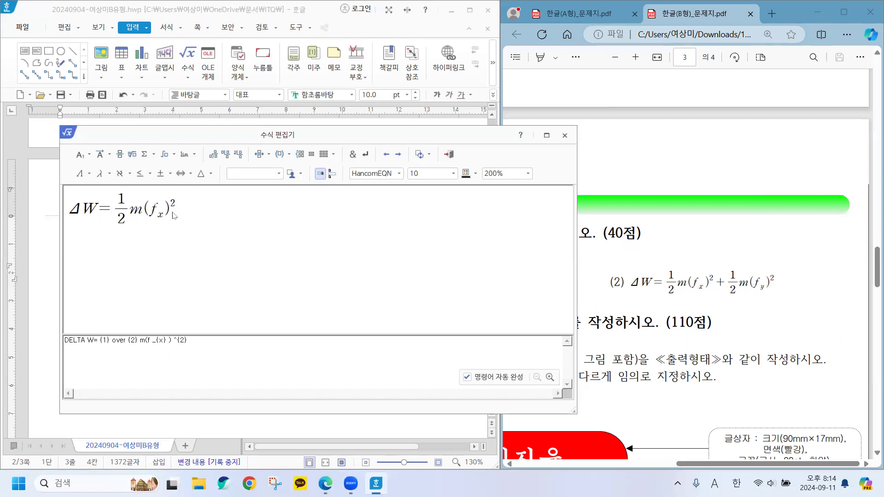
left_click_drag(124, 212, 177, 209)
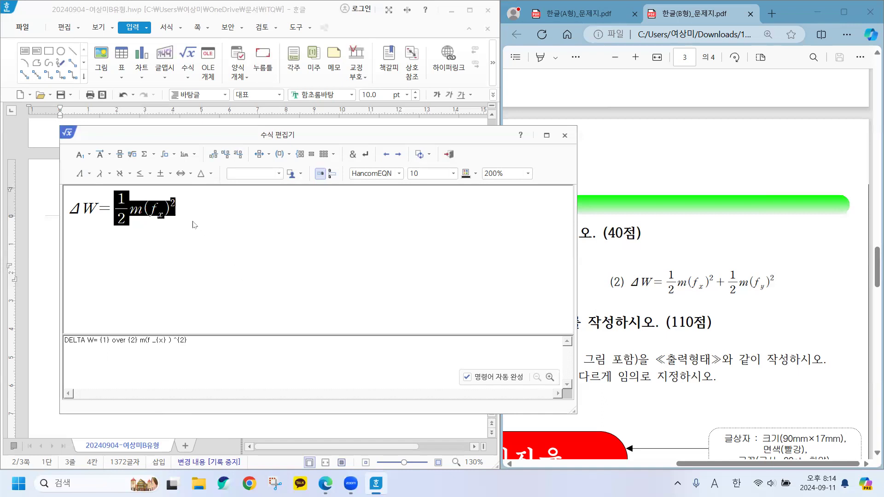
key("ctrl+c")
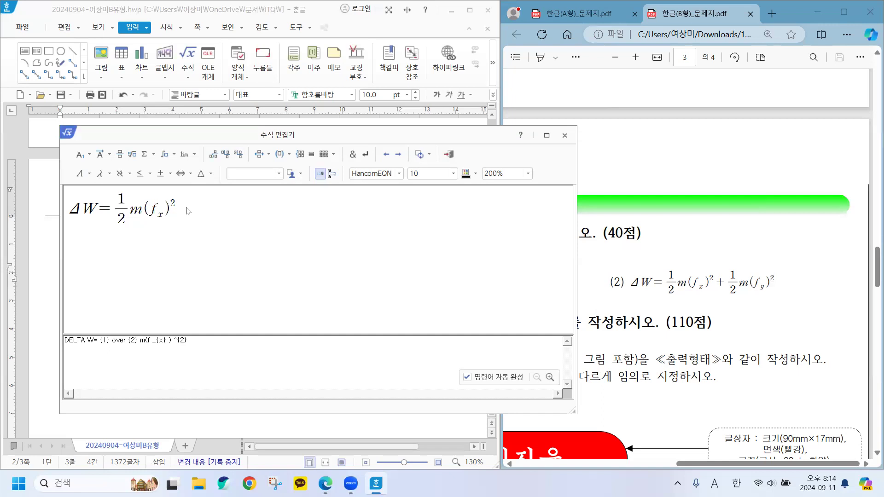
Step: Append a plus sign and the copied term to the equation, changing the subscript in the pasted term to y
left_click(178, 206)
type("+")
key("ctrl+v")
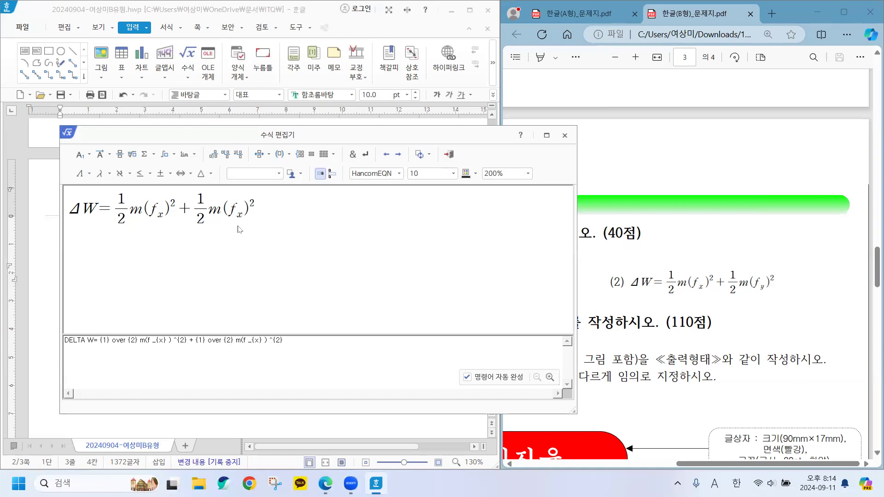
key("BackSpace")
type("y")
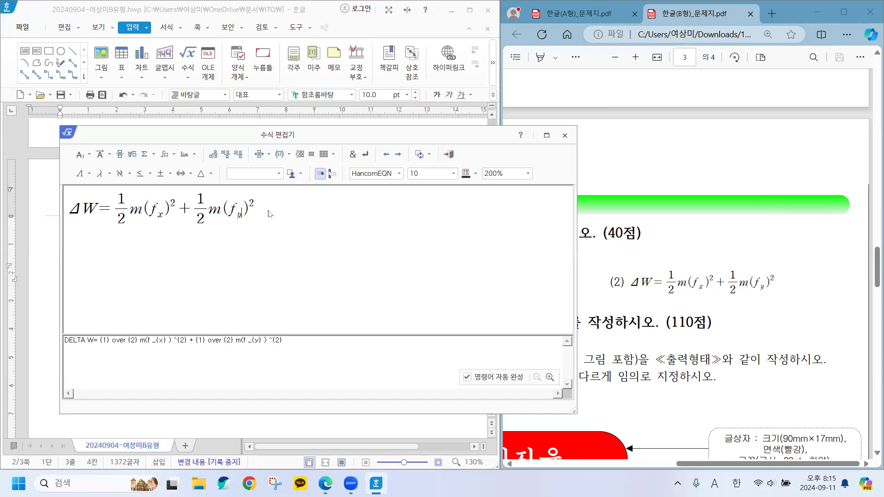
Step: Insert the finished ΔW equation into the document as item (2) of question 3
left_click(450, 155)
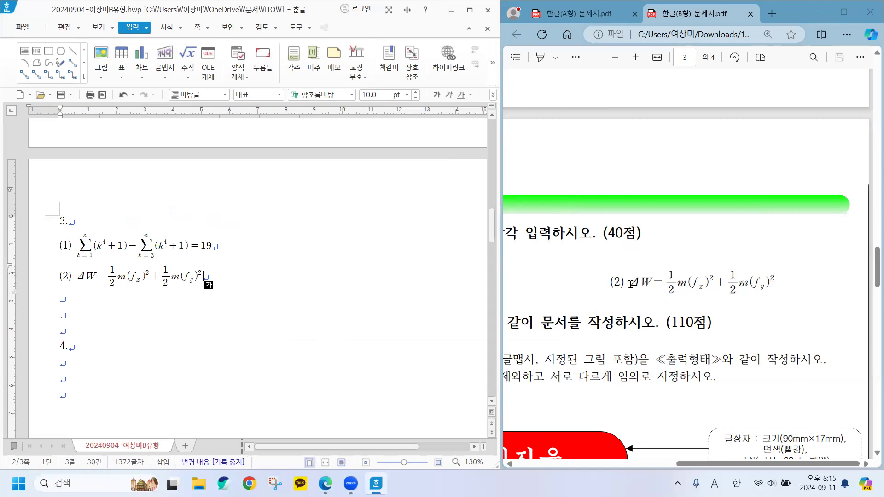
Step: Examine question 4's output layout and its size, font and color callouts in the B-type exam PDF
scroll(631, 282, "down", 10)
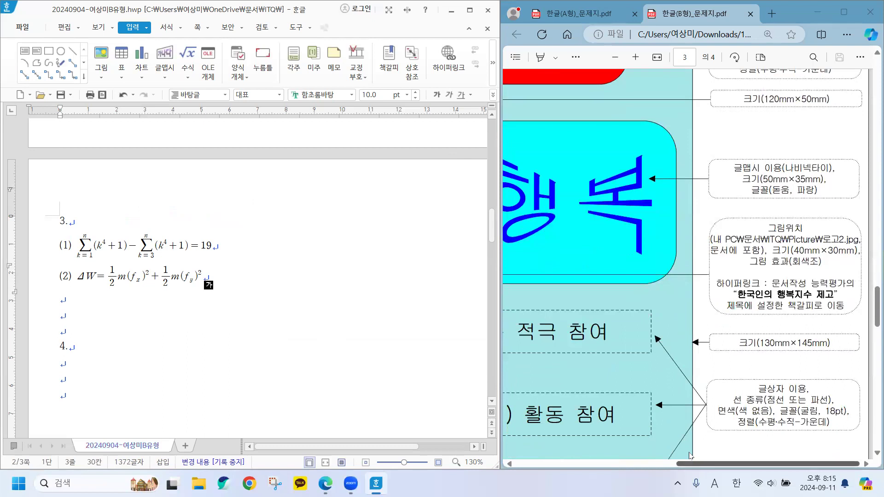
left_click_drag(689, 463, 637, 463)
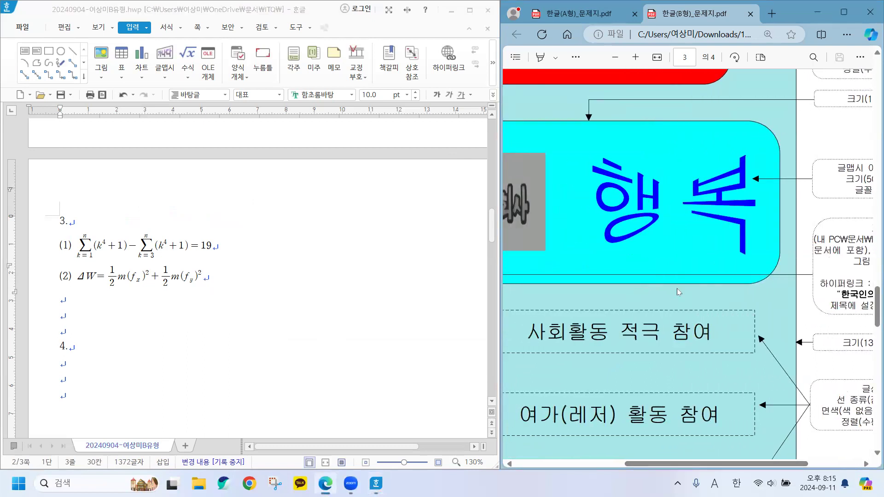
left_click(614, 57)
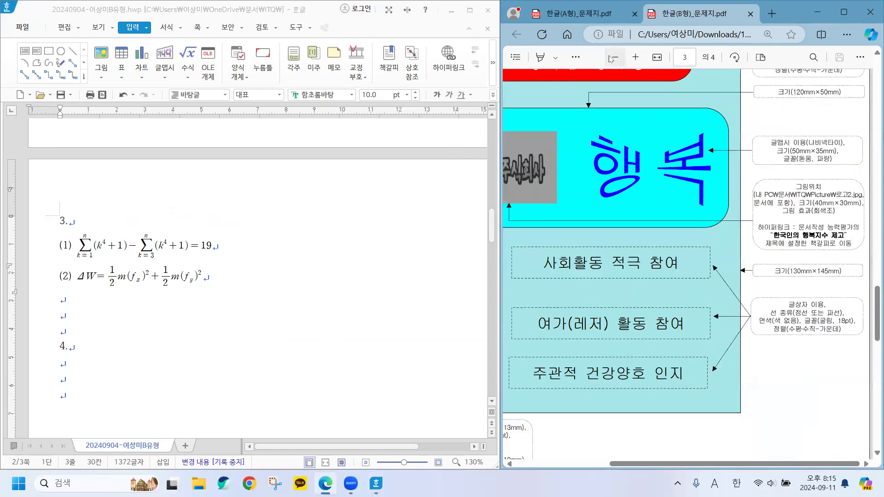
left_click(614, 57)
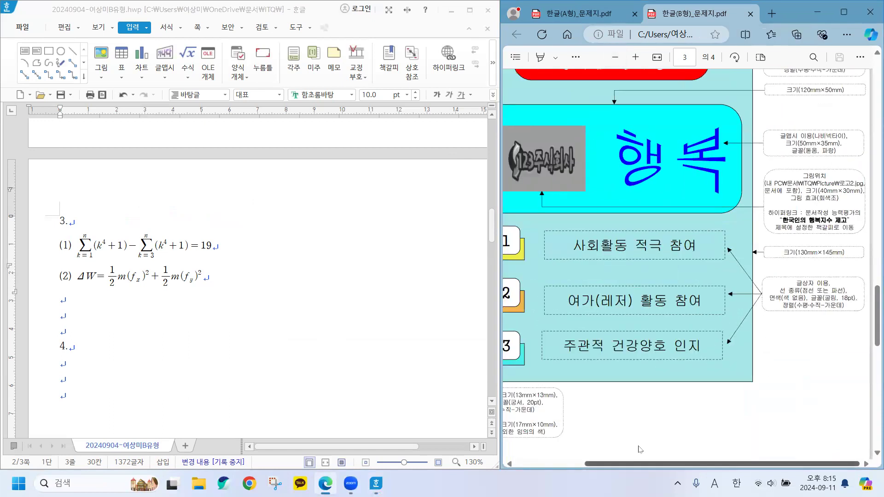
scroll(638, 448, "left", 3)
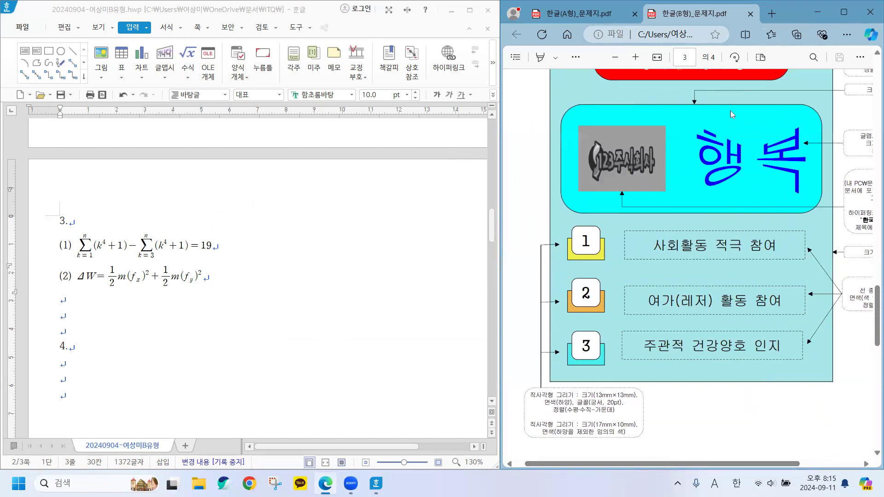
left_click(635, 57)
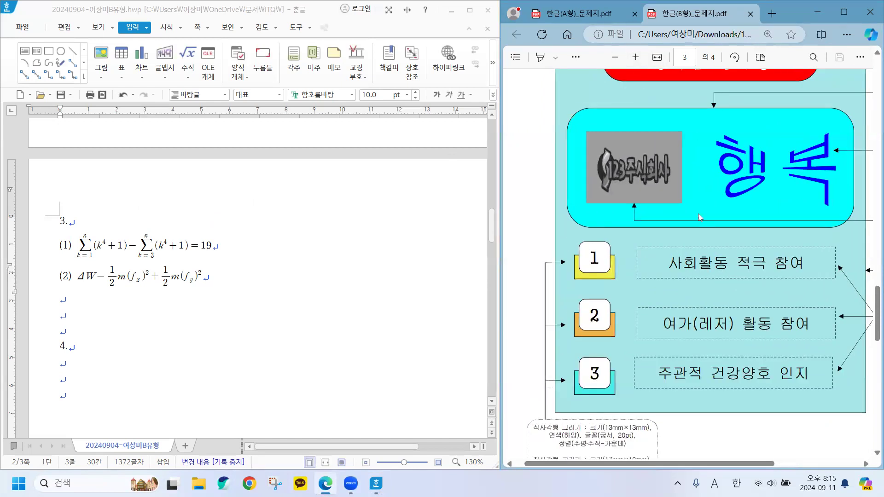
left_click_drag(745, 464, 766, 464)
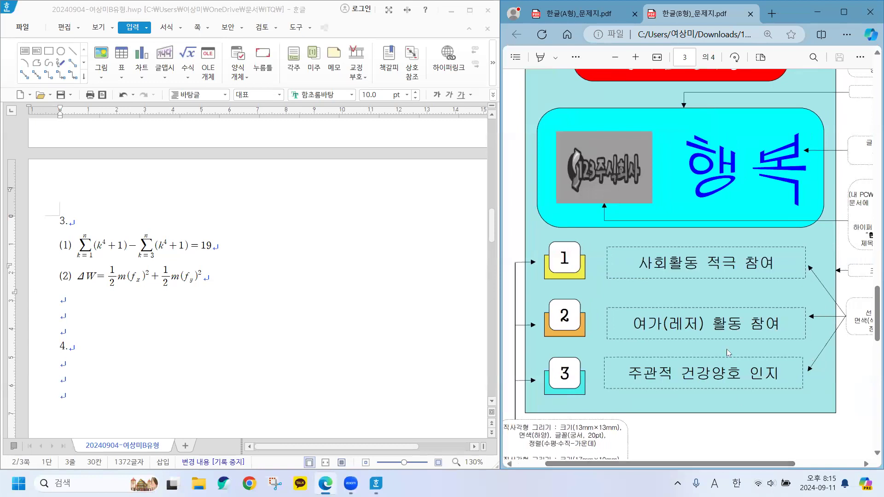
scroll(728, 353, "up", 1)
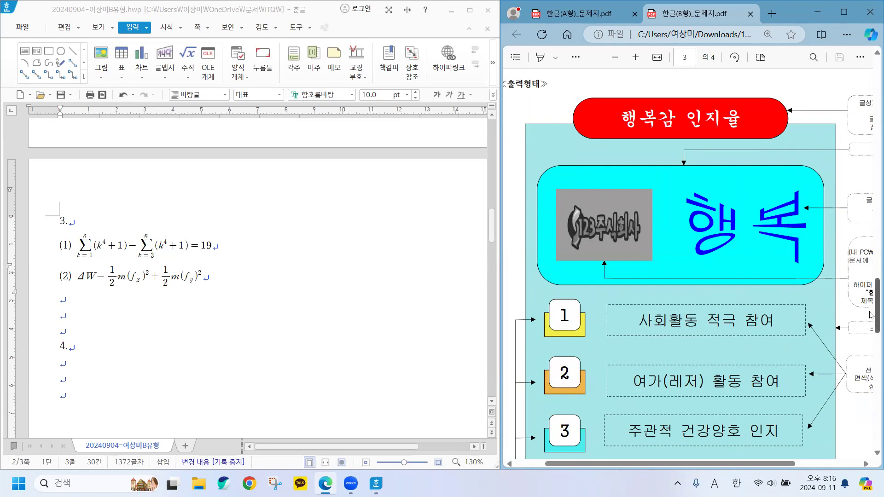
left_click_drag(781, 465, 802, 465)
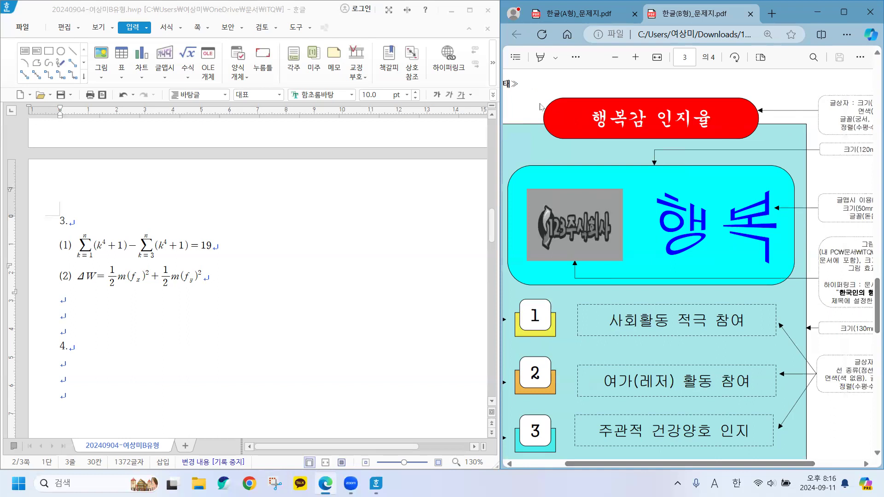
left_click(615, 57)
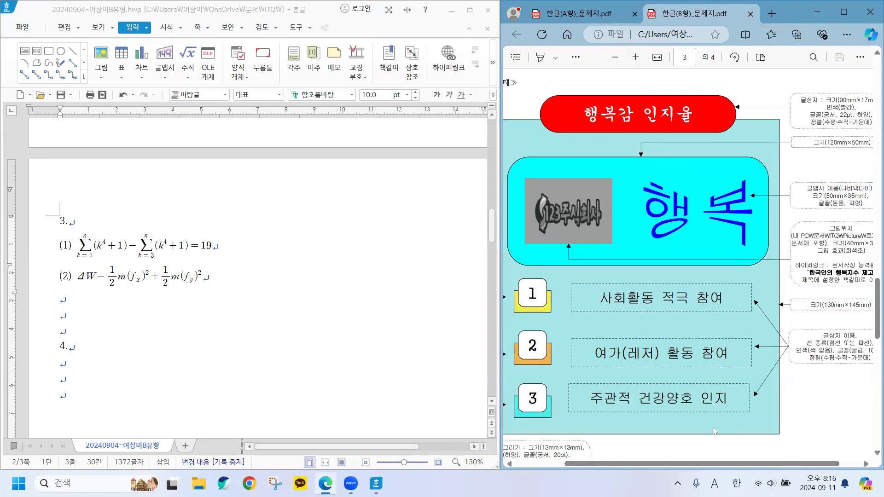
scroll(145, 333, "down", 3)
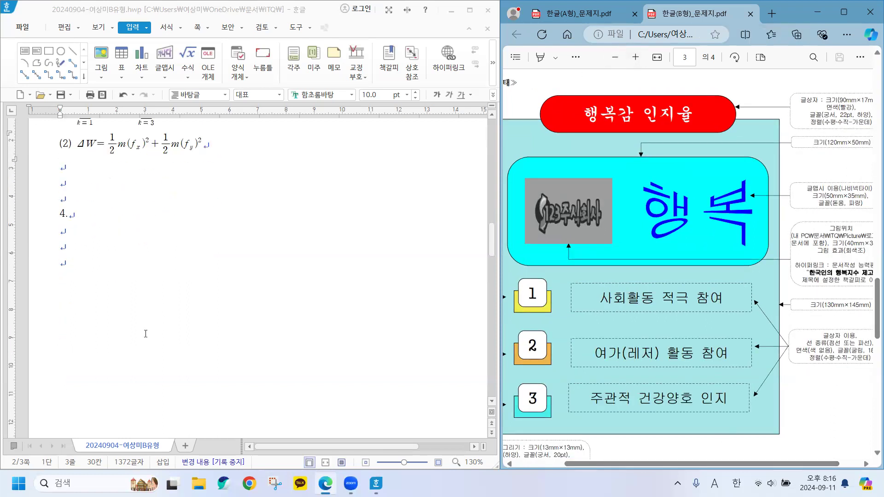
left_click(63, 238)
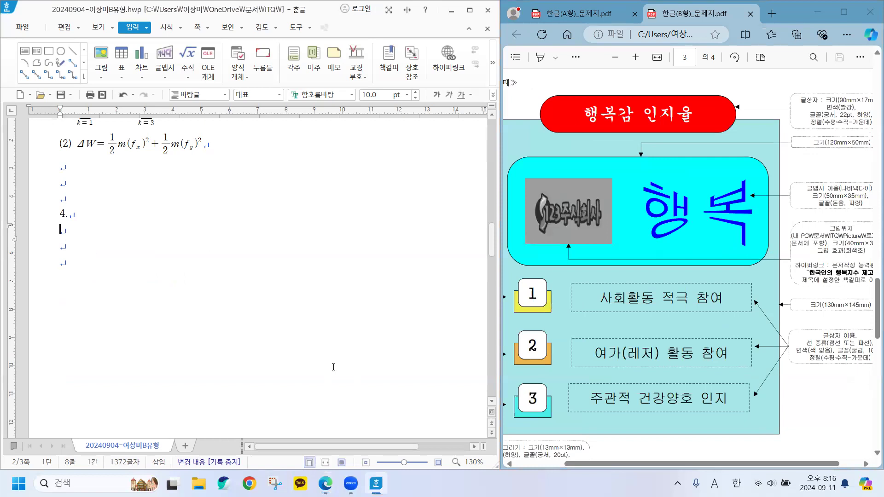
scroll(333, 367, "down", 1)
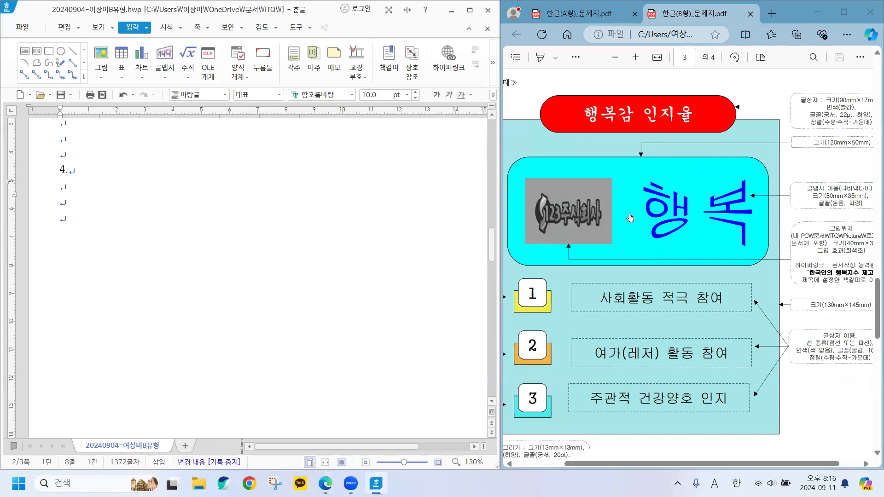
left_click(762, 467)
left_click_drag(762, 469, 745, 467)
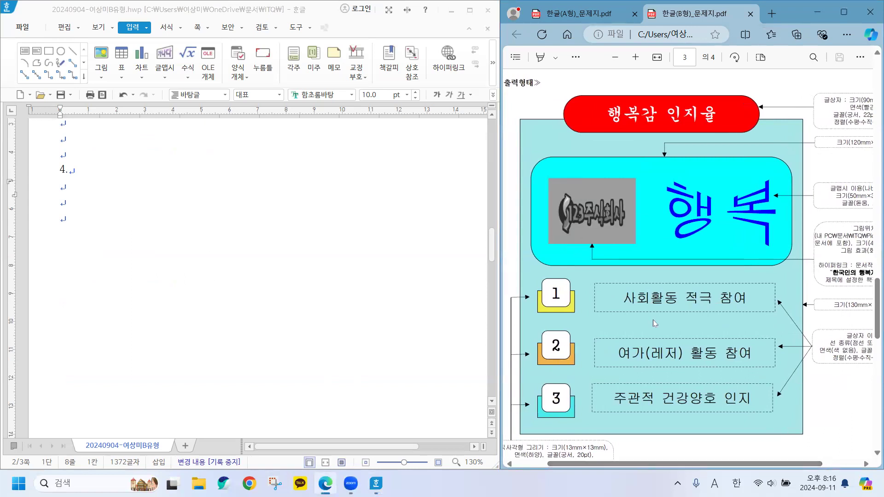
scroll(713, 454, "right", 1)
left_click_drag(713, 454, 725, 462)
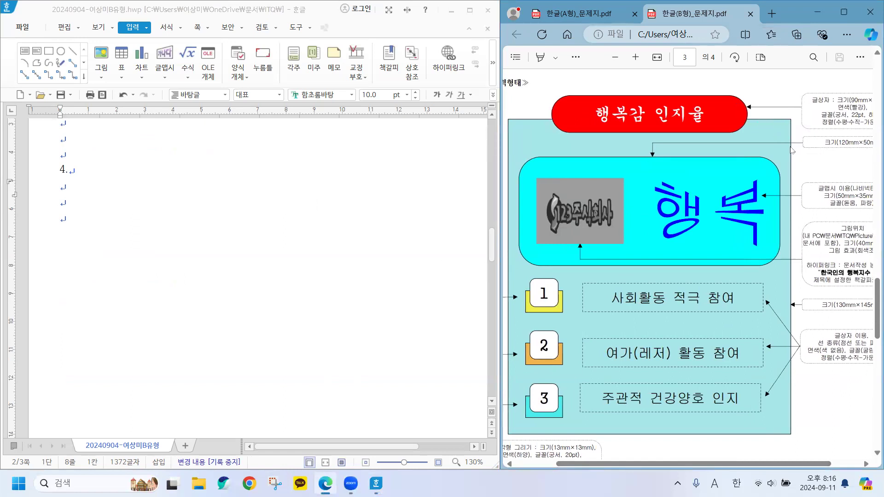
left_click_drag(803, 464, 808, 464)
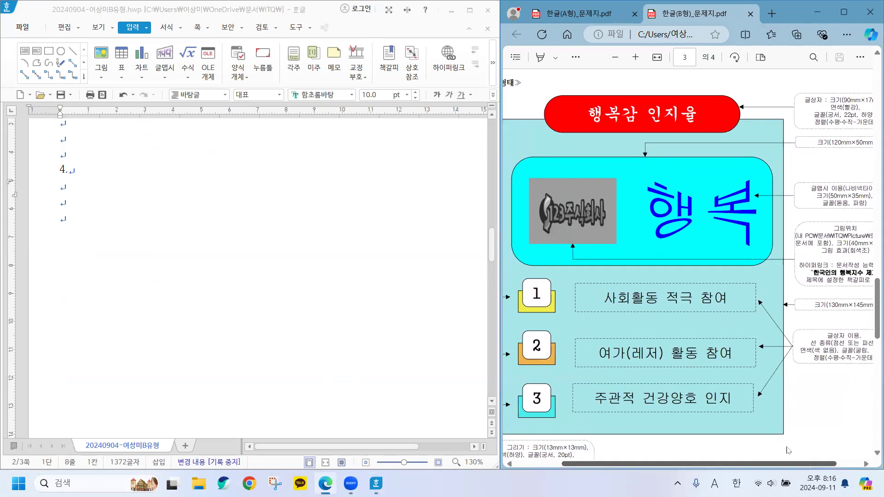
Step: Place a 30 × 30 mm rectangle in the blank area beneath the question 4 number
left_click(65, 190)
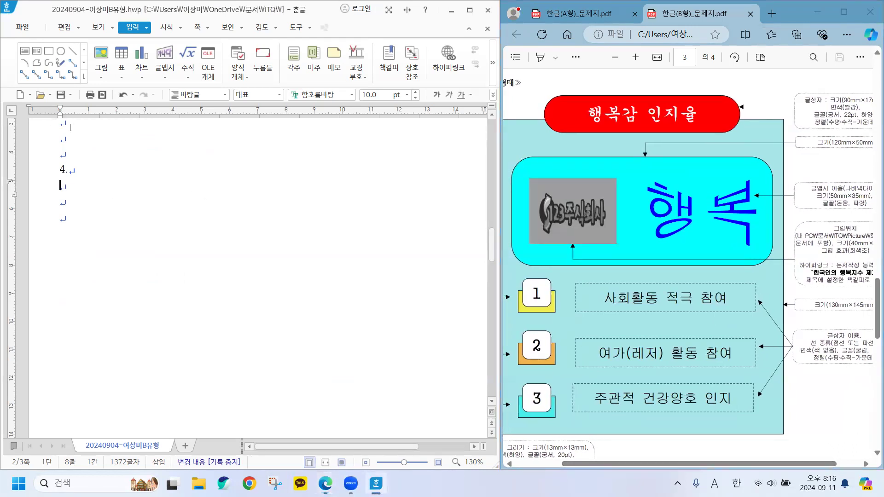
left_click(49, 51)
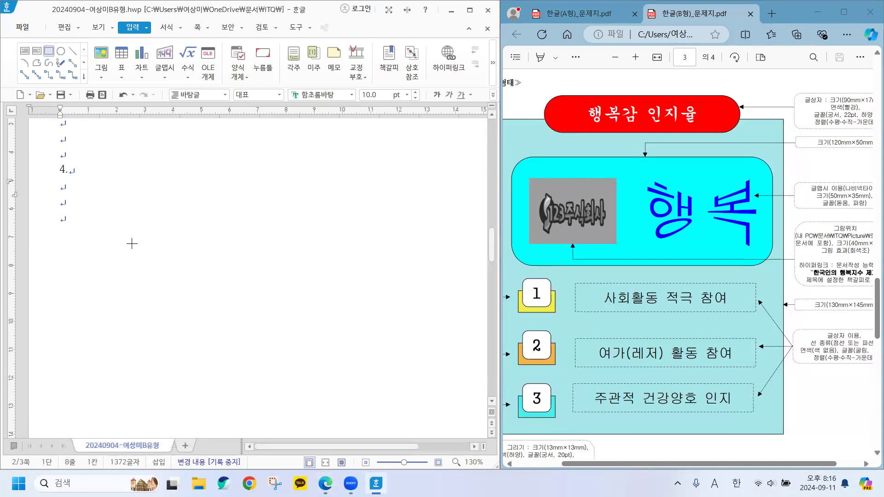
left_click(132, 243)
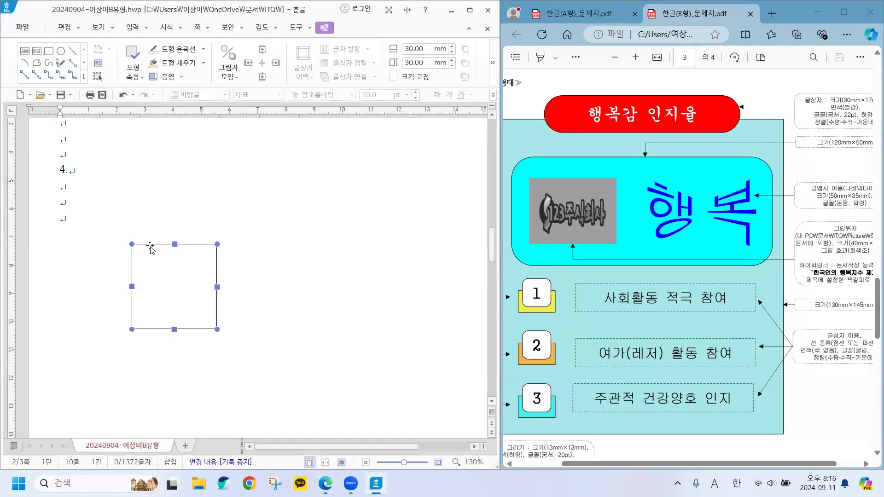
Step: Set the rectangle's width to 130 mm and height to 145 mm, and lock its size
double_click(175, 290)
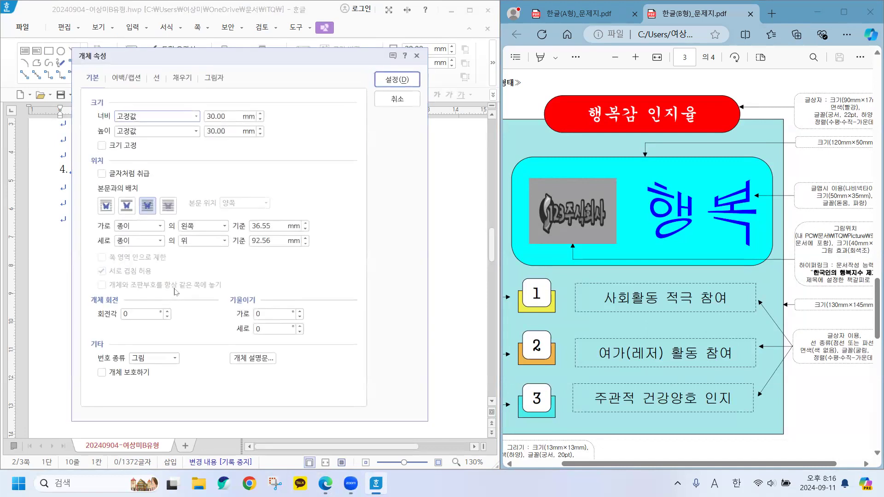
left_click_drag(176, 65, 178, 71)
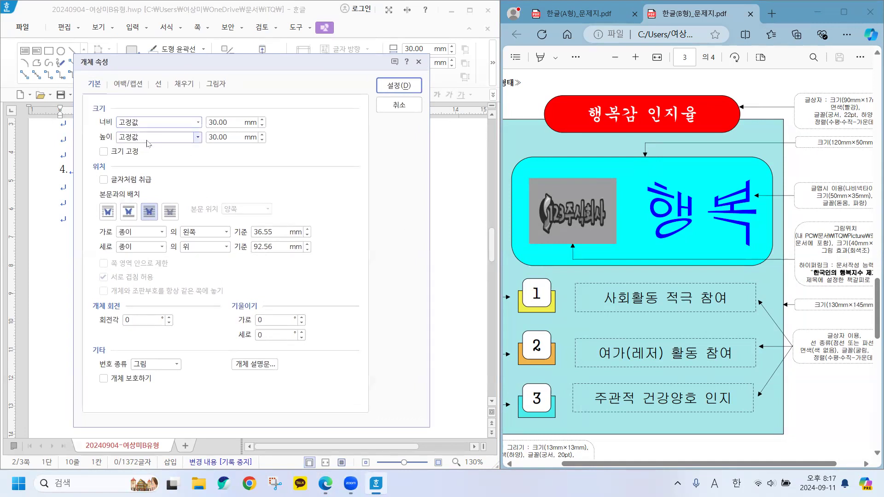
left_click(262, 119)
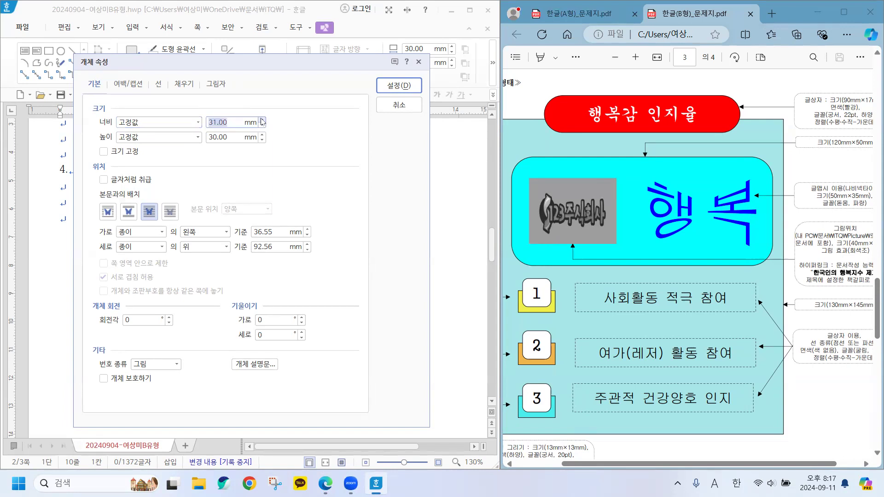
type("130")
key("Tab")
key("Tab")
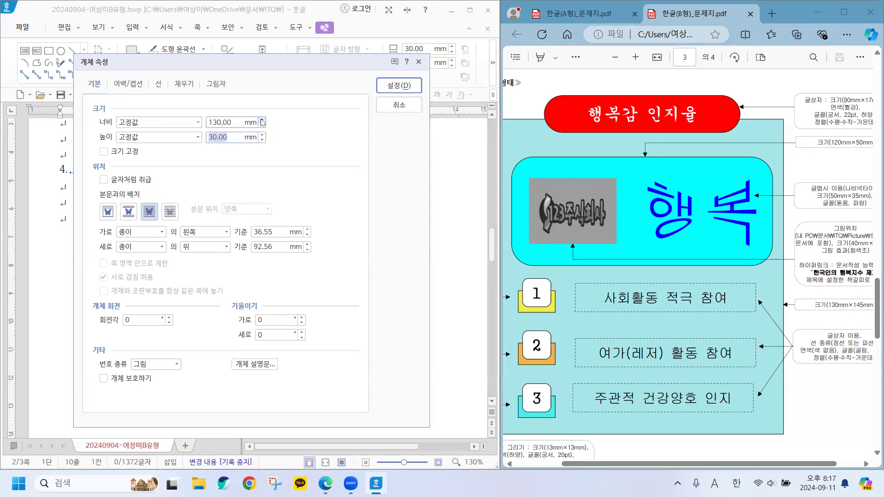
type("145")
left_click(104, 152)
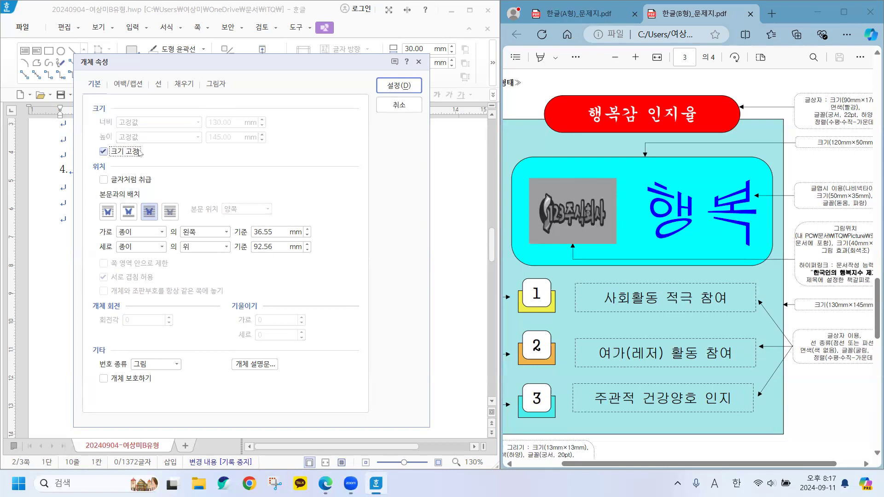
Step: Fill the rectangle with a pale blue face color and apply the object properties
left_click(158, 84)
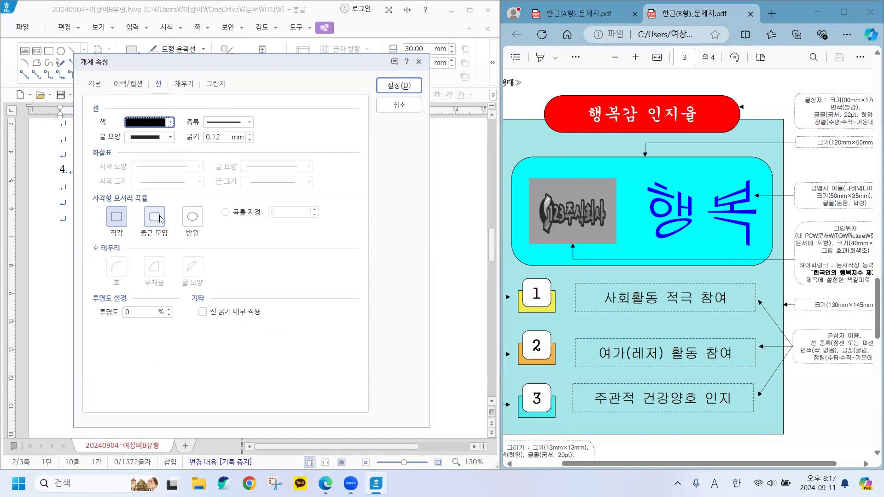
left_click(184, 84)
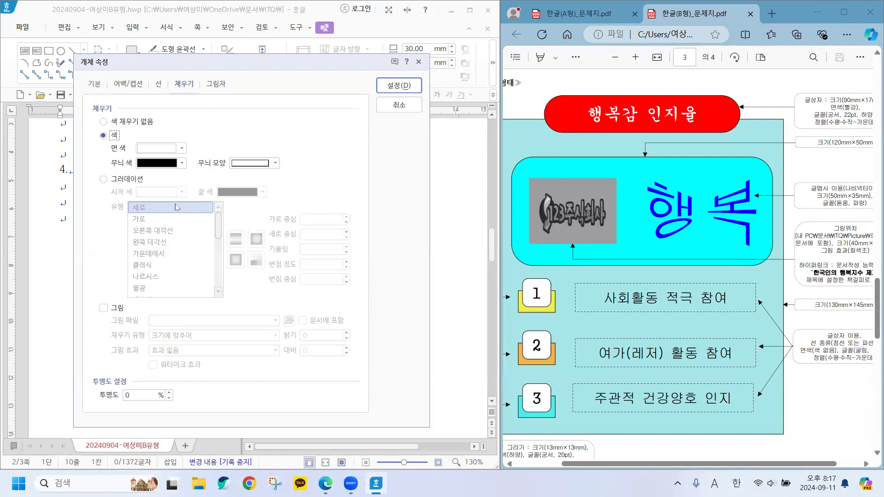
left_click(182, 148)
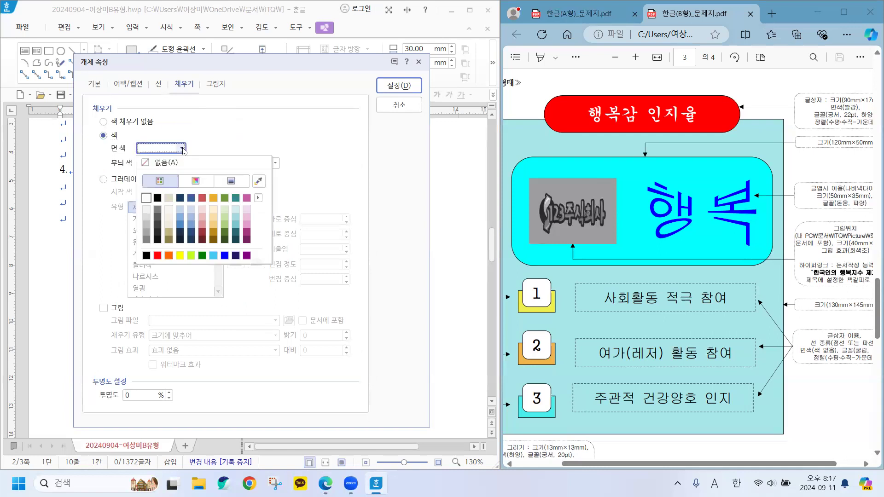
left_click(180, 213)
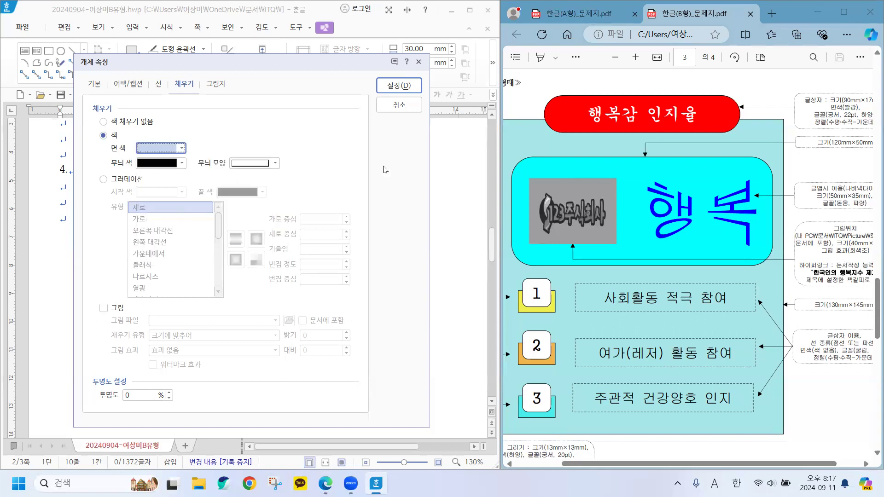
left_click(392, 87)
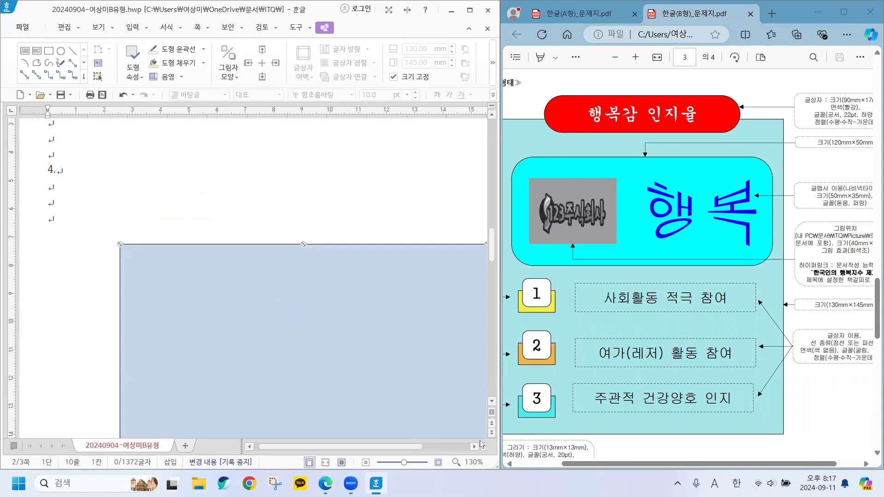
Step: Maximize the document window and move the background rectangle slightly right and down on the page, to about (3.85, 9.40)
left_click(470, 8)
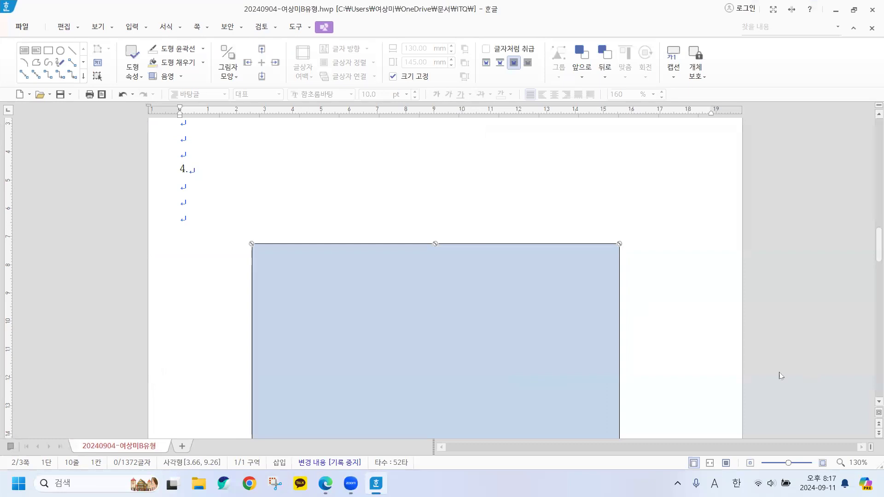
scroll(661, 350, "down", 8)
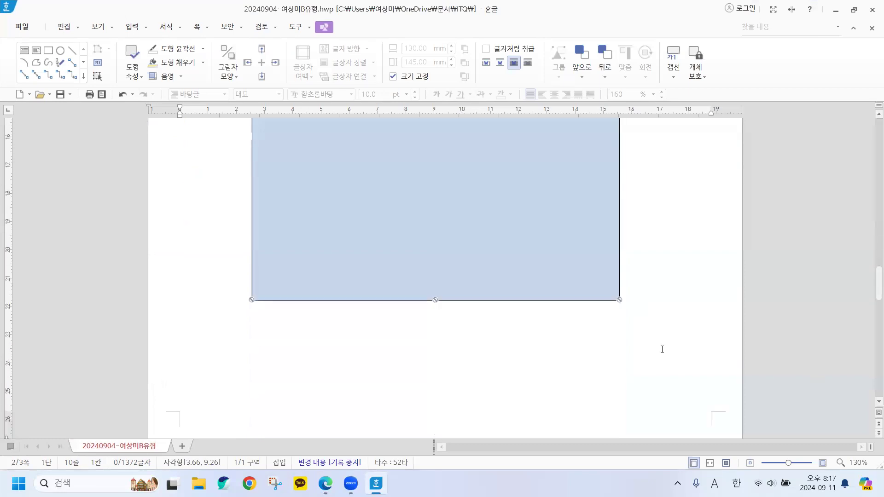
scroll(662, 350, "up", 8)
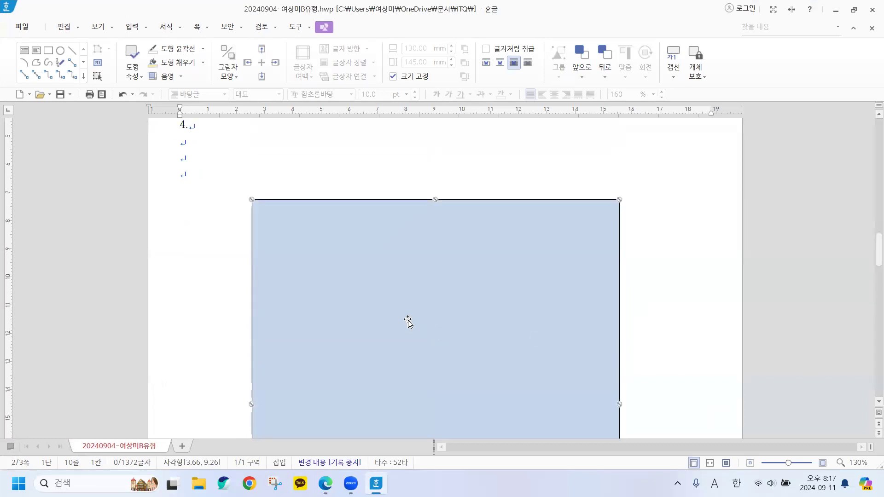
mouse_move(428, 298)
left_mouse_down()
mouse_move(466, 290)
mouse_move(404, 266)
mouse_move(454, 268)
mouse_move(428, 302)
mouse_move(416, 297)
mouse_move(435, 303)
left_mouse_up()
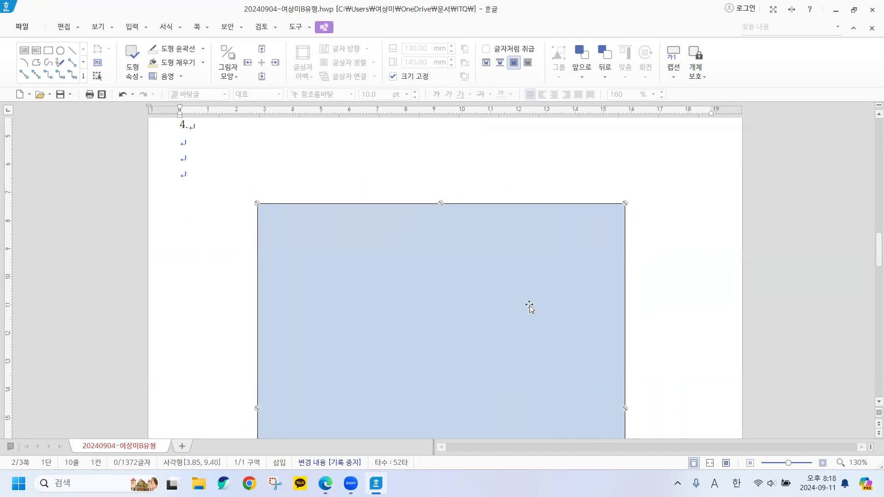
scroll(525, 306, "down", 7)
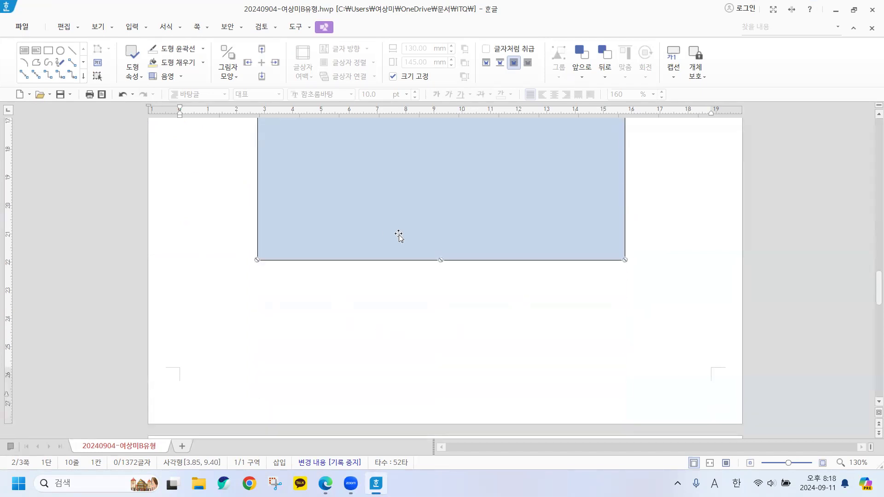
Step: Move the pale blue background rectangle slightly down the page, to about (3.85, 9.55)
scroll(406, 344, "up", 8)
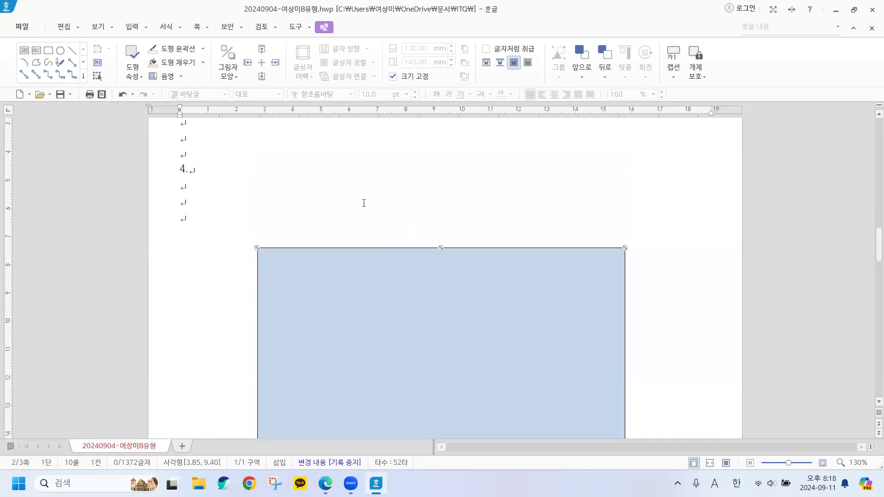
left_click_drag(415, 286, 415, 290)
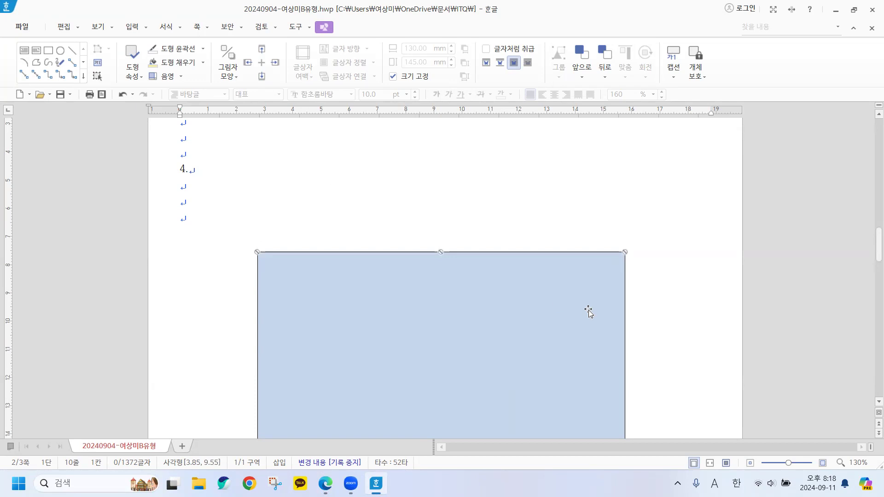
scroll(559, 357, "down", 5)
scroll(558, 357, "down", 2)
scroll(558, 357, "up", 5)
scroll(558, 357, "down", 3)
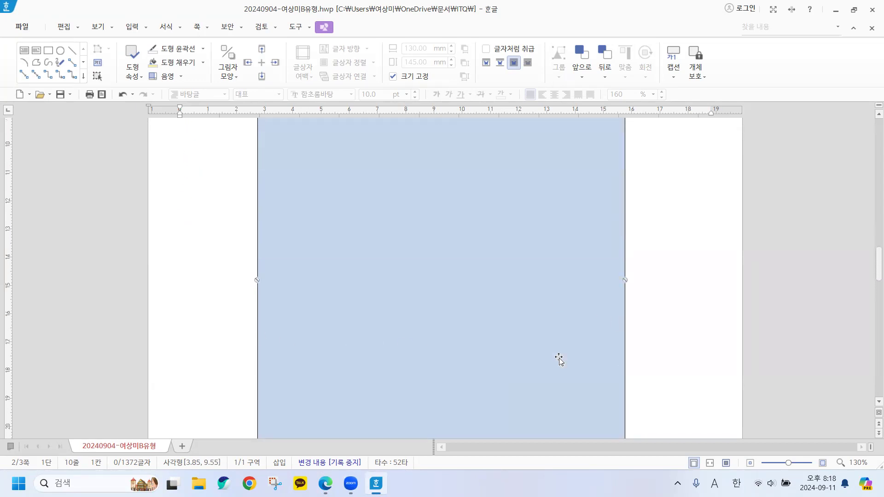
scroll(558, 359, "up", 3)
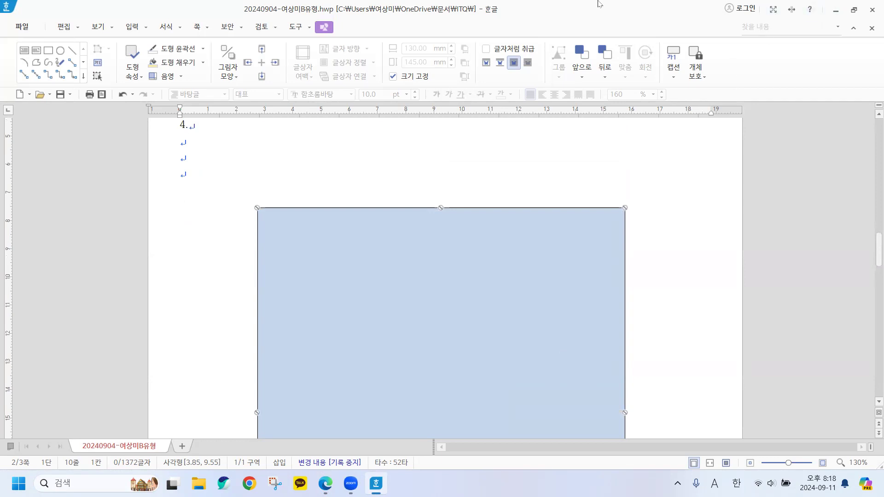
Step: Set the document zoom to 120% and place its window beside the exam PDF with the whole rectangle width in view
left_click_drag(581, 10, 0, 138)
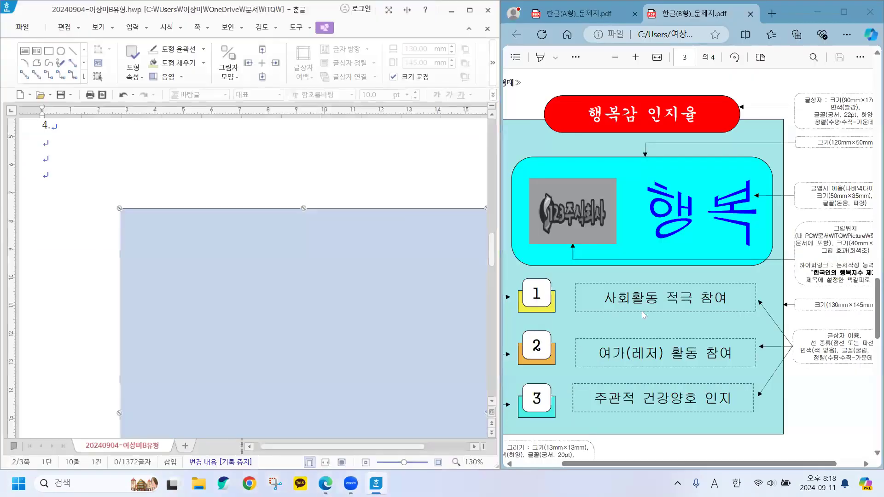
left_click_drag(411, 449, 432, 451)
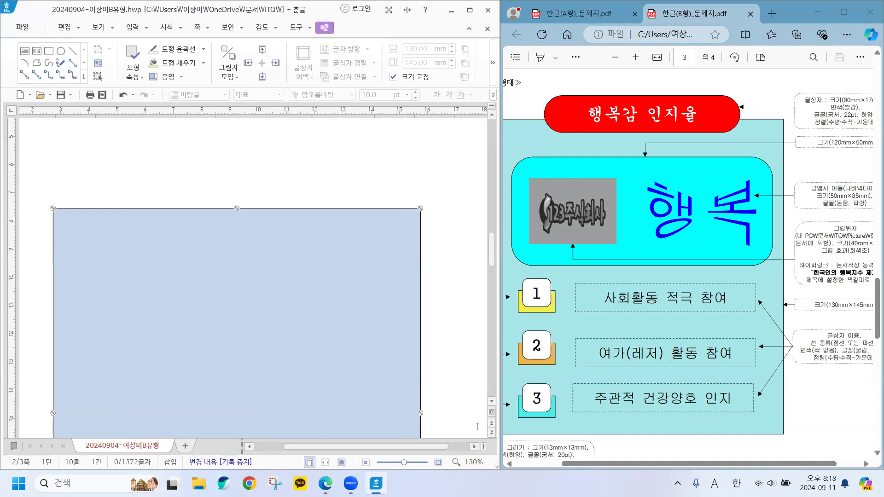
left_click(473, 13)
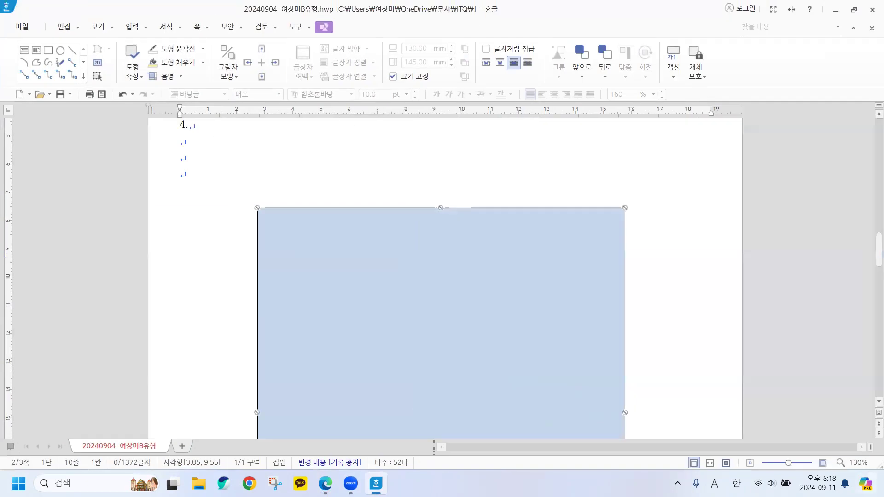
left_click(750, 463)
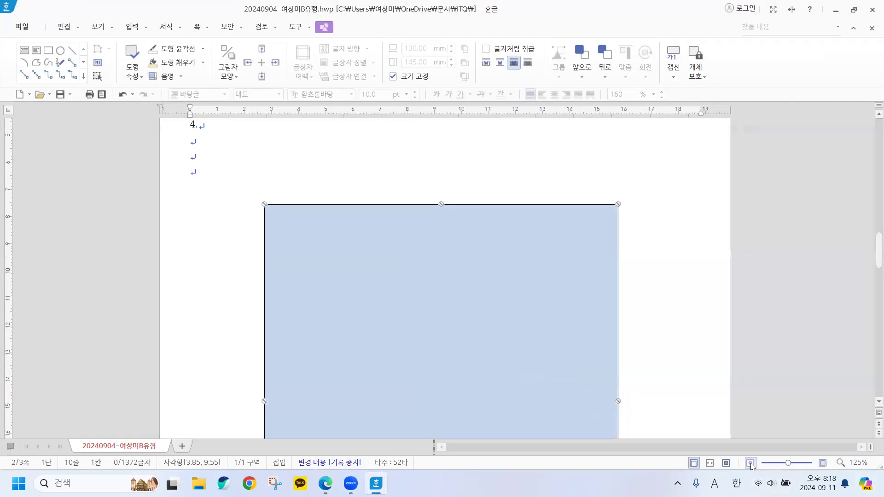
left_click(750, 462)
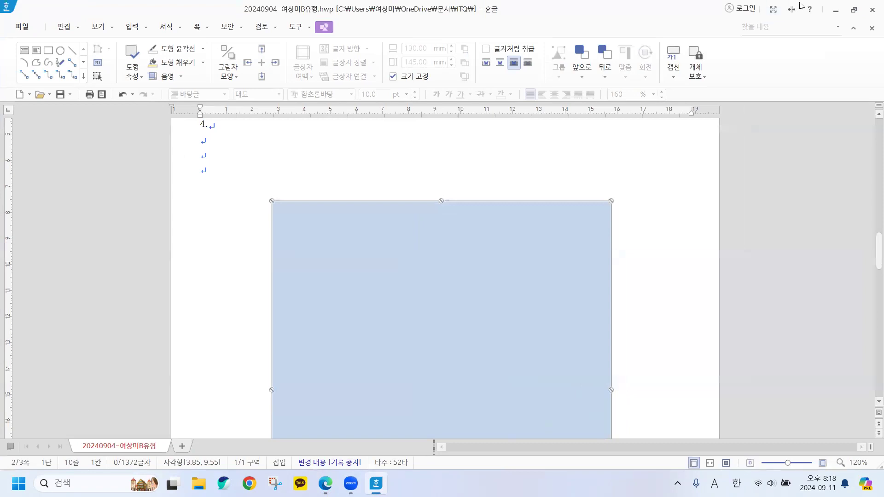
double_click(471, 10)
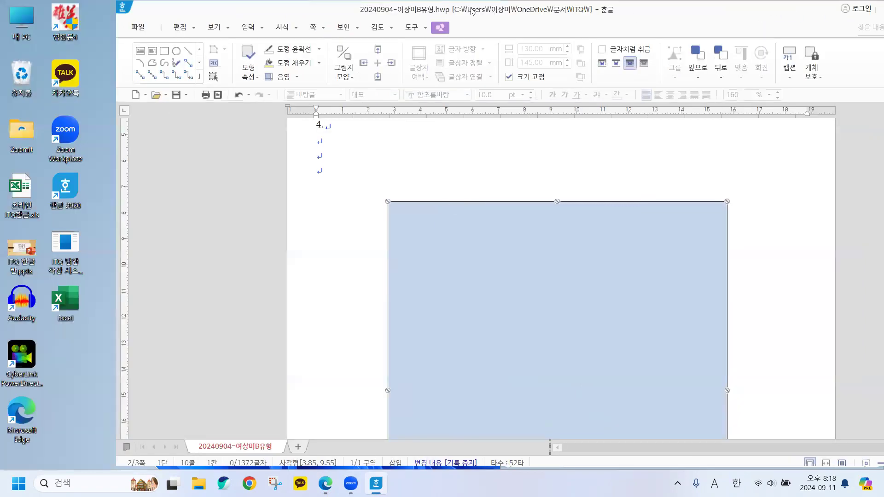
left_click_drag(472, 10, 4, 105)
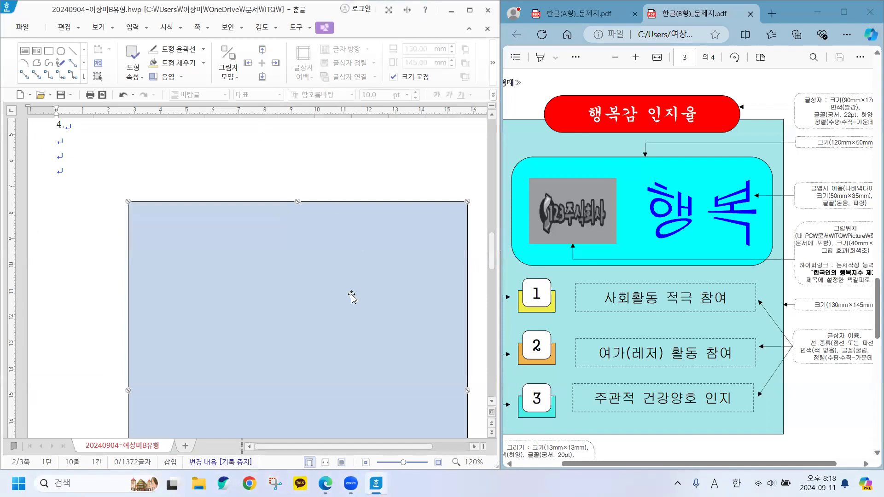
left_click_drag(289, 450, 308, 450)
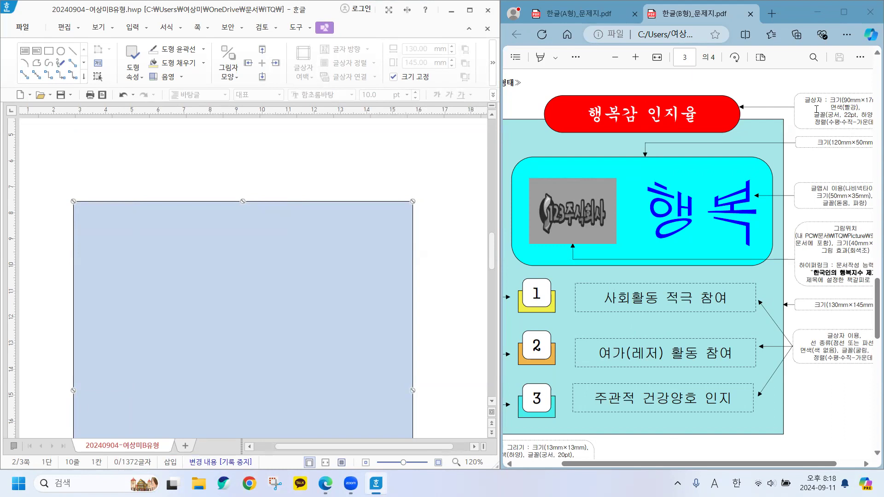
Step: Draw a horizontal text box about 107 × 18 mm across the background rectangle's upper edge, following the PDF's text box note
left_click_drag(803, 100, 842, 101)
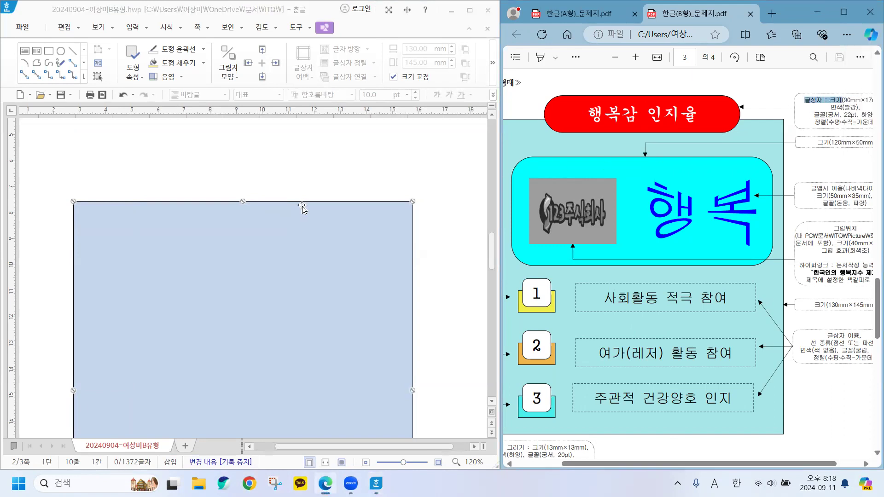
left_click(301, 169)
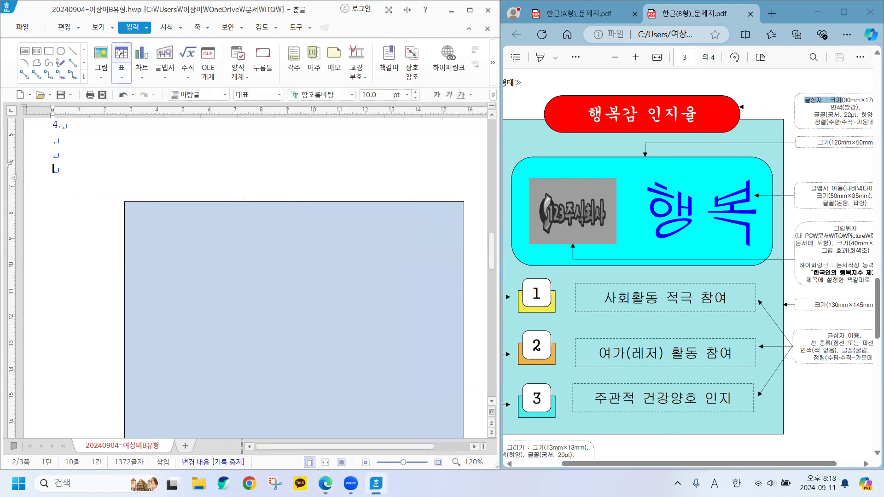
left_click(24, 52)
left_click_drag(162, 179, 442, 226)
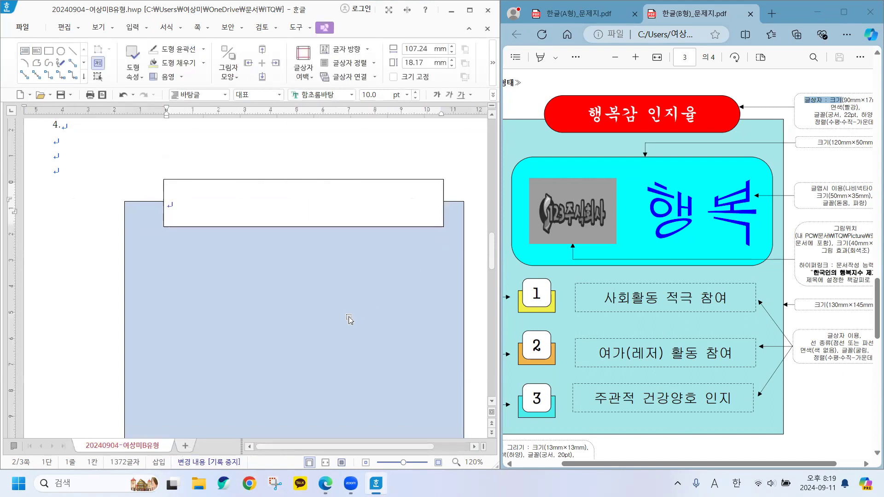
Step: Enter the title "행복감 인지율" in the new text box
type("ㅎㅐㅇ복감 ㅇㅣㅈㅣ")
key("BackSpace")
key("BackSpace")
key("BackSpace")
type("ㅇㅣㄴㅈㅣㅇㅠㄹ")
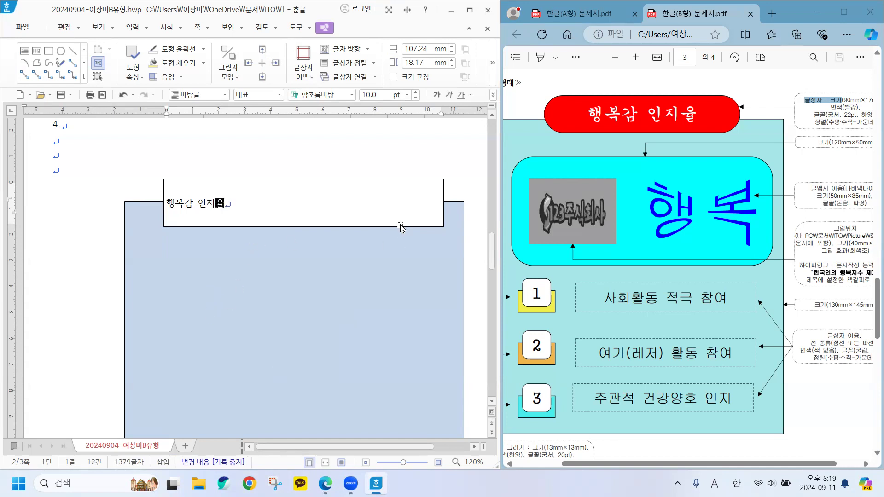
Step: Format the "행복감 인지율" title in the 궁서 font at 22 pt, as the PDF specifies
left_click(735, 448)
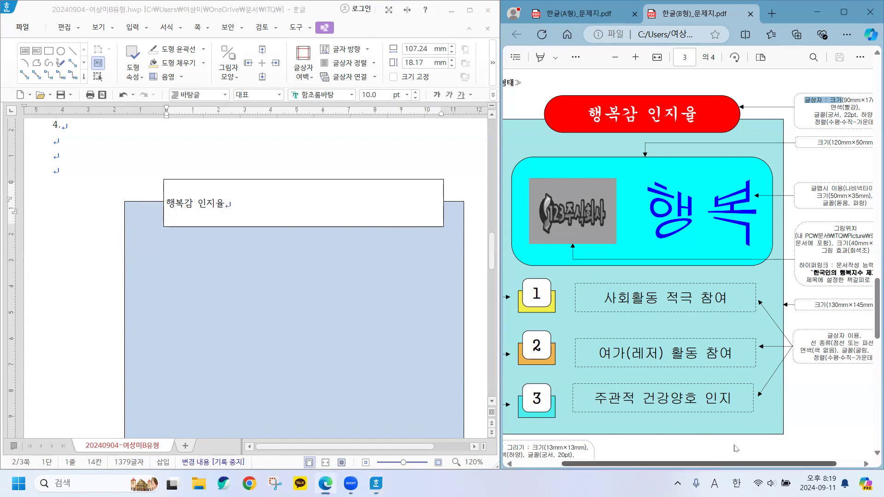
scroll(736, 447, "right", 1)
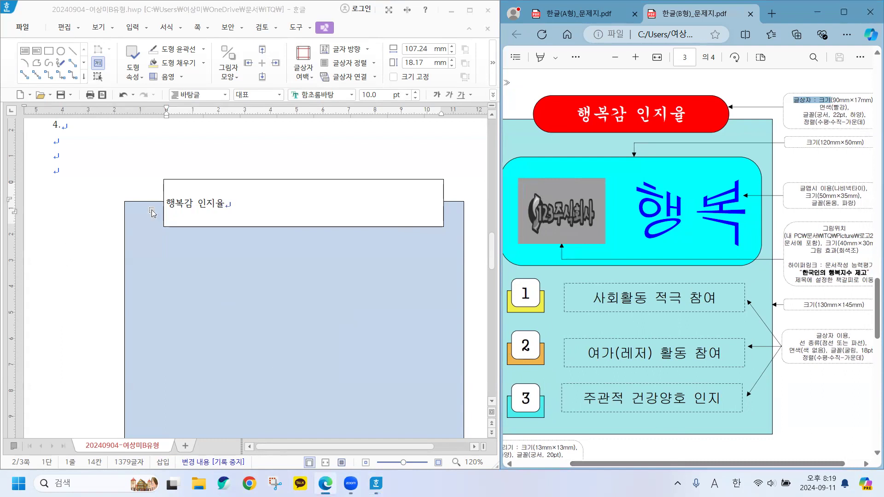
left_click_drag(240, 201, 127, 207)
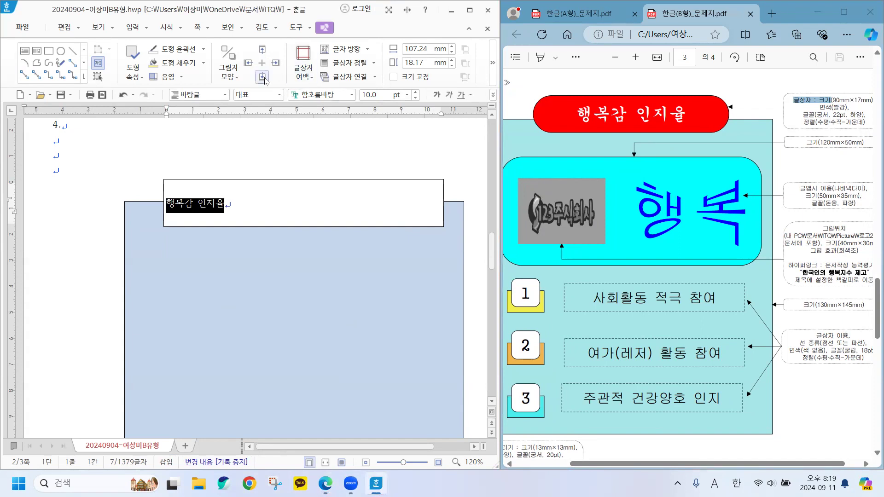
left_click(336, 94)
type("궁")
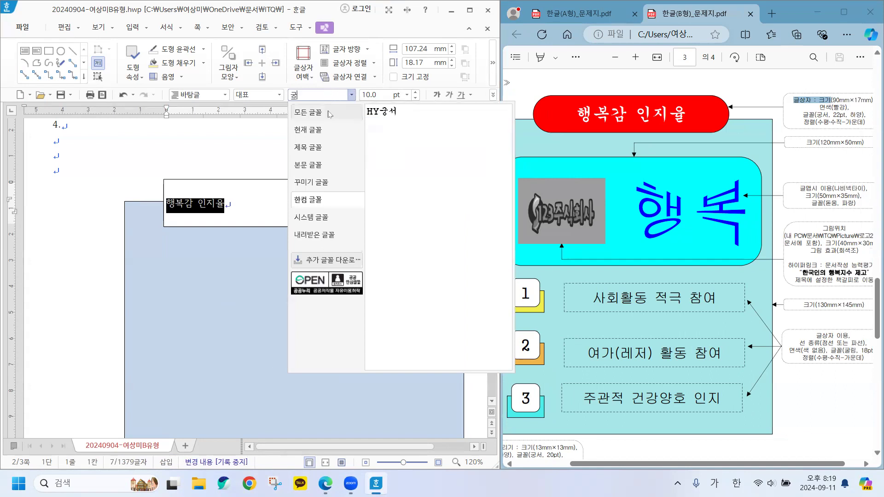
left_click(323, 112)
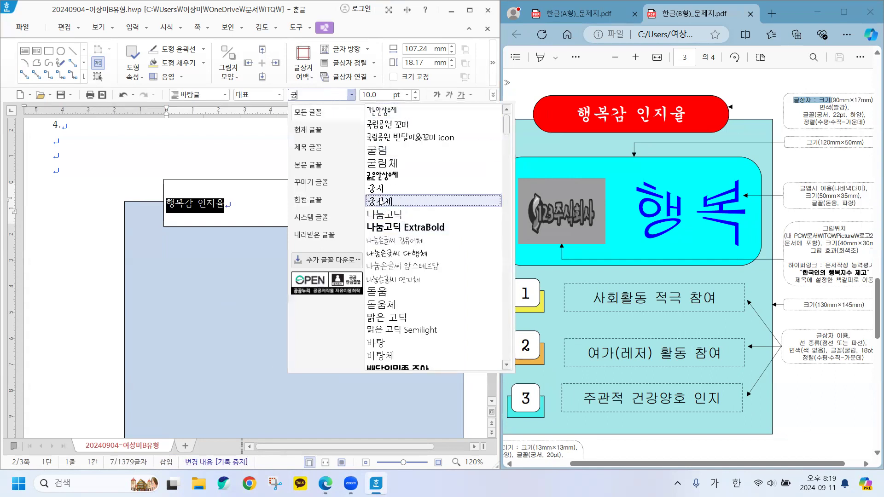
left_click(376, 190)
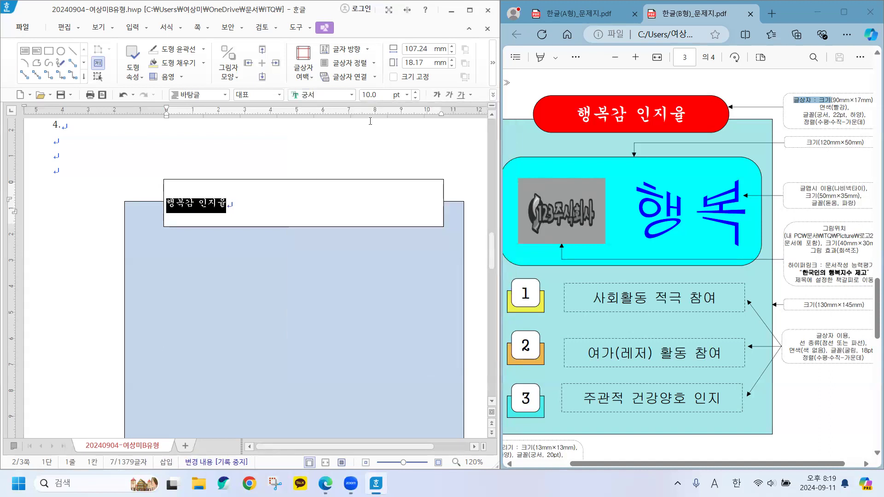
left_click(383, 93)
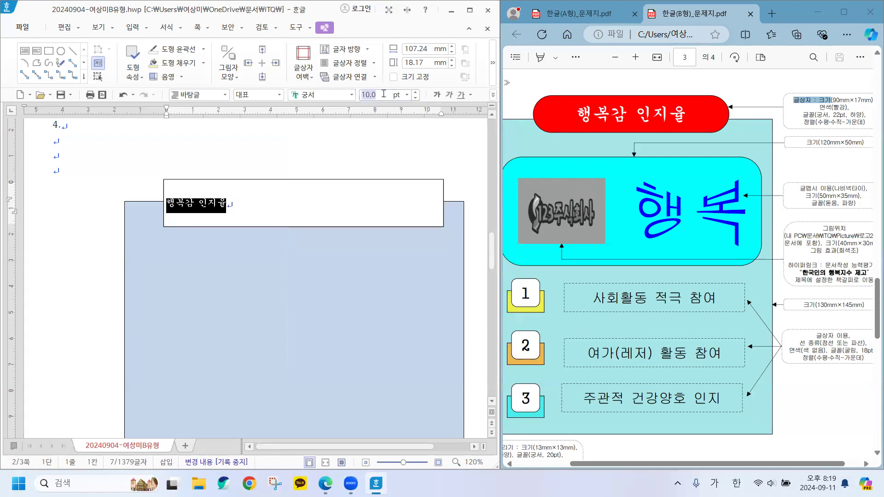
type("22")
key("Return")
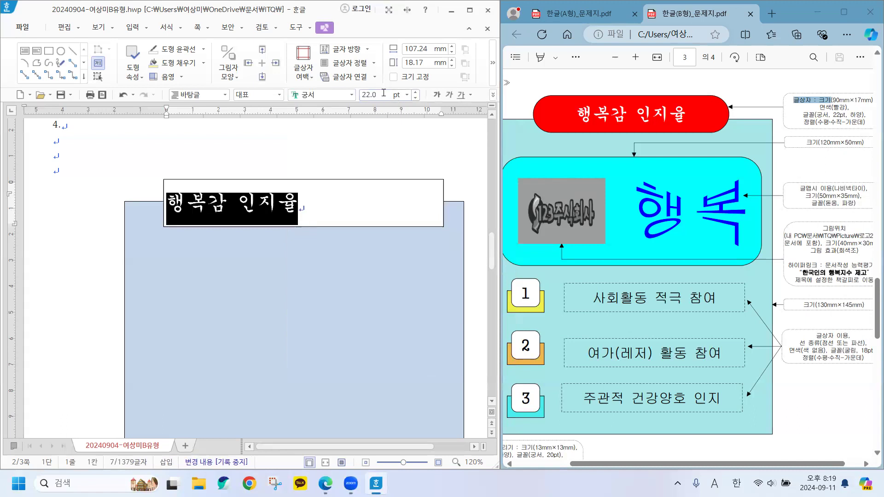
Step: Center the title text in its box and set its font color to white
left_click(493, 95)
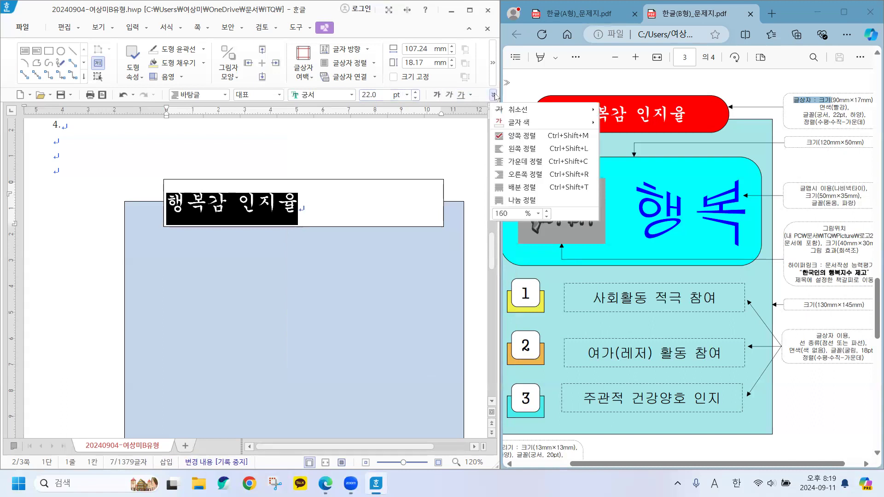
left_click(527, 163)
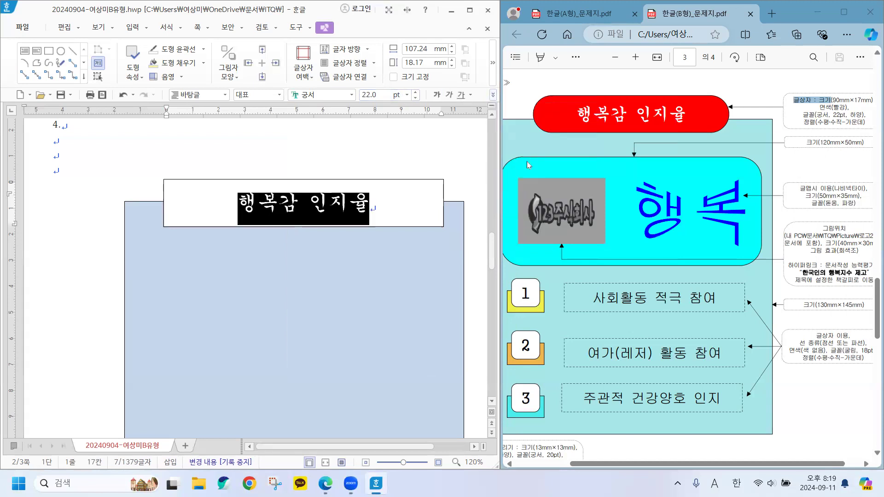
left_click(493, 94)
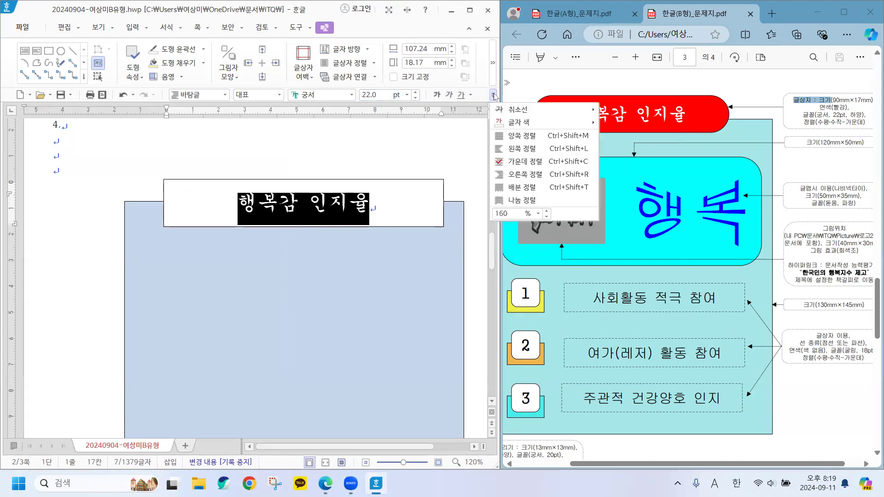
mouse_move(524, 123)
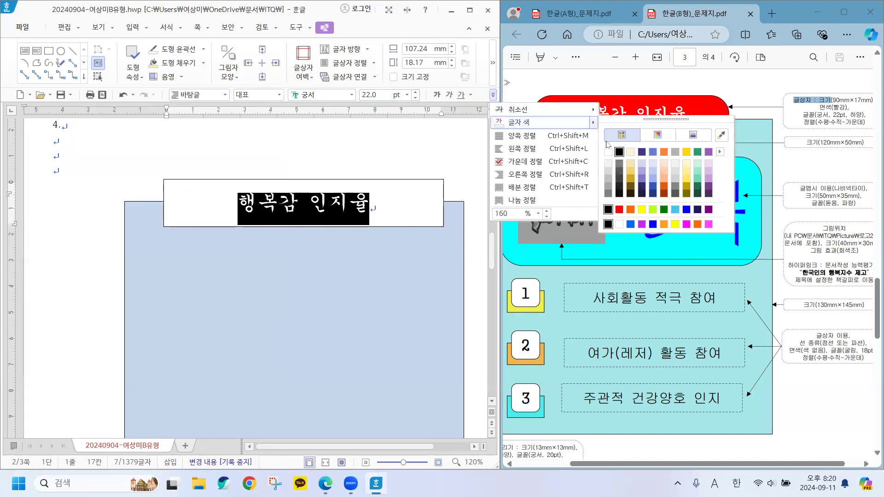
left_click(608, 153)
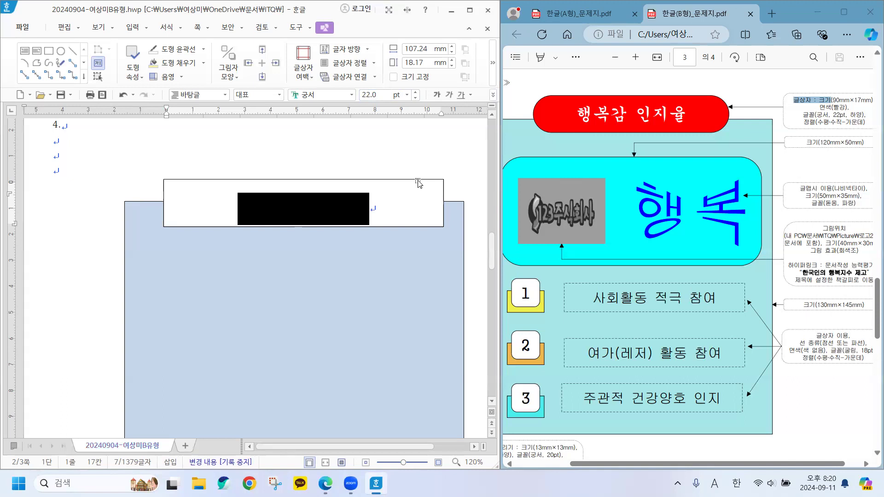
Step: Set the title text box's width to 90 mm and height to 17 mm, and lock its size
double_click(418, 184)
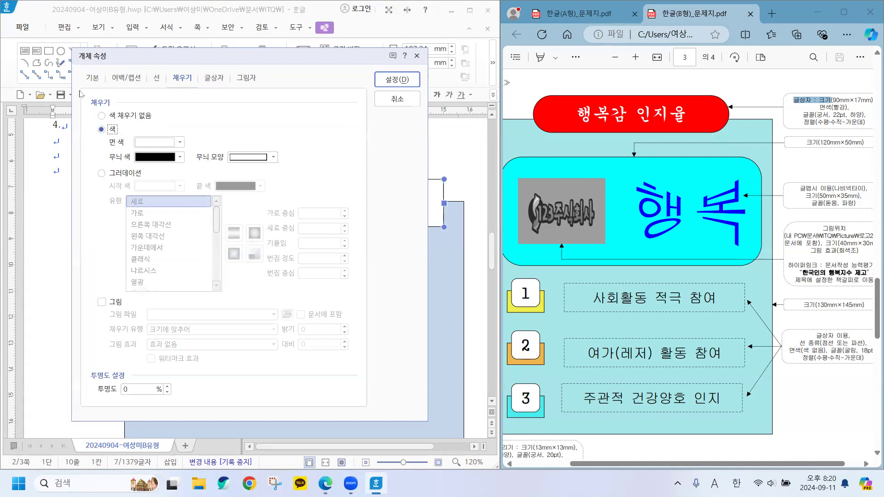
left_click(90, 79)
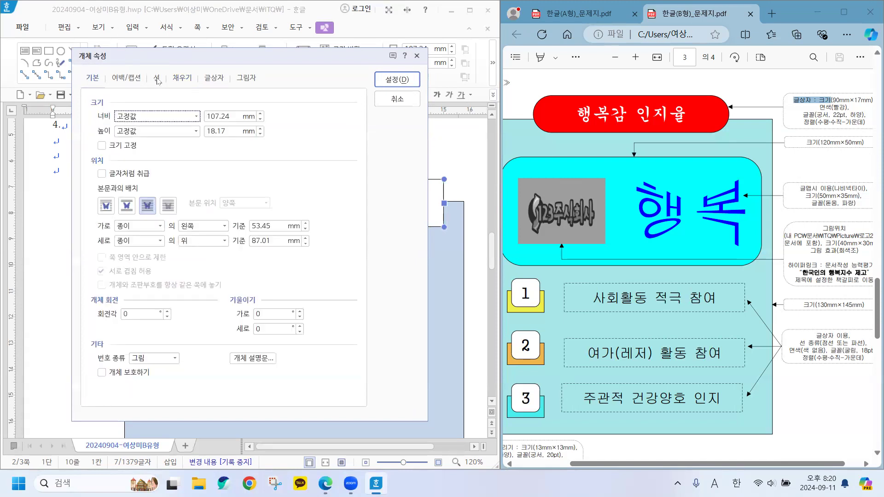
left_click(260, 114)
type("90")
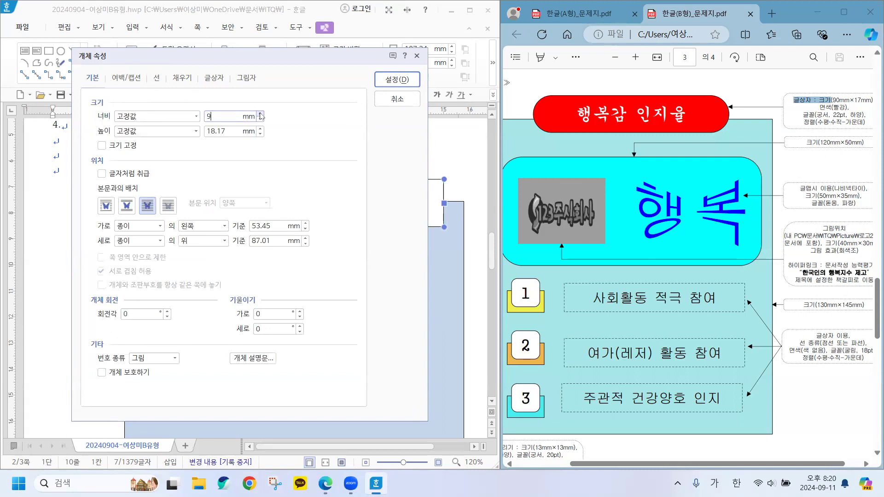
key("Tab")
key("Tab")
type("17")
left_click(102, 146)
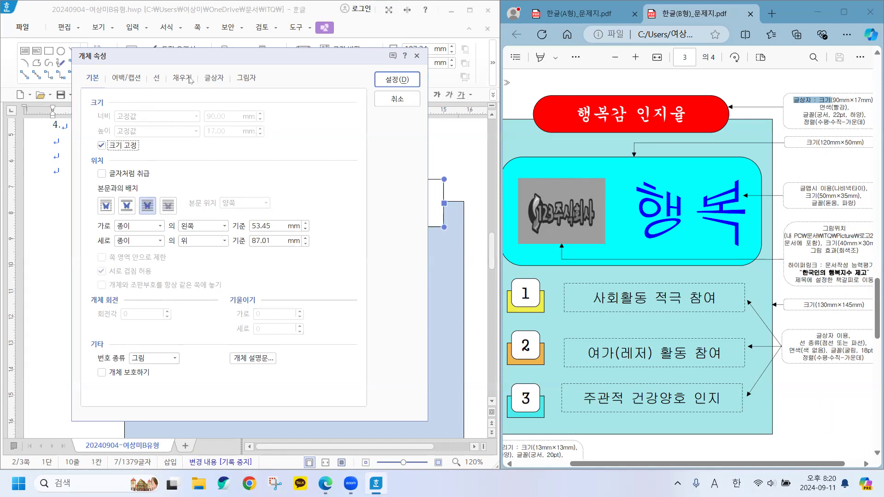
Step: Give the title text box semicircular (반원) ends and a red (빨강) fill color
left_click(157, 78)
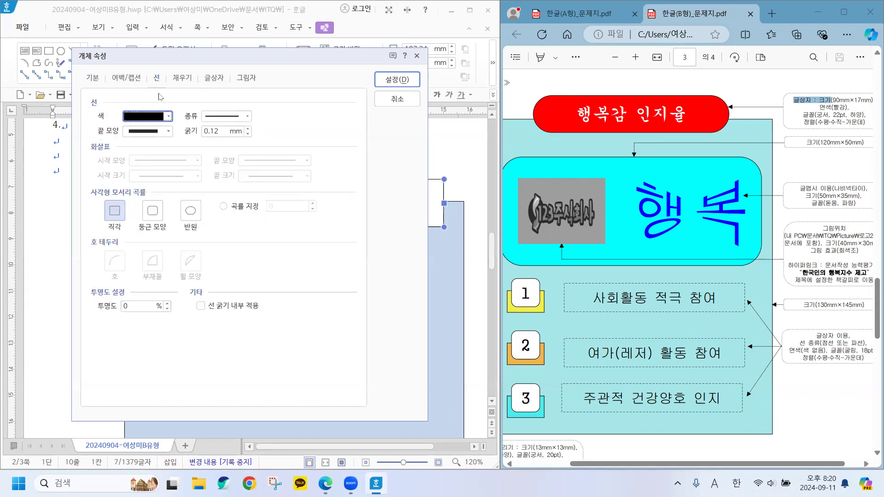
left_click(191, 211)
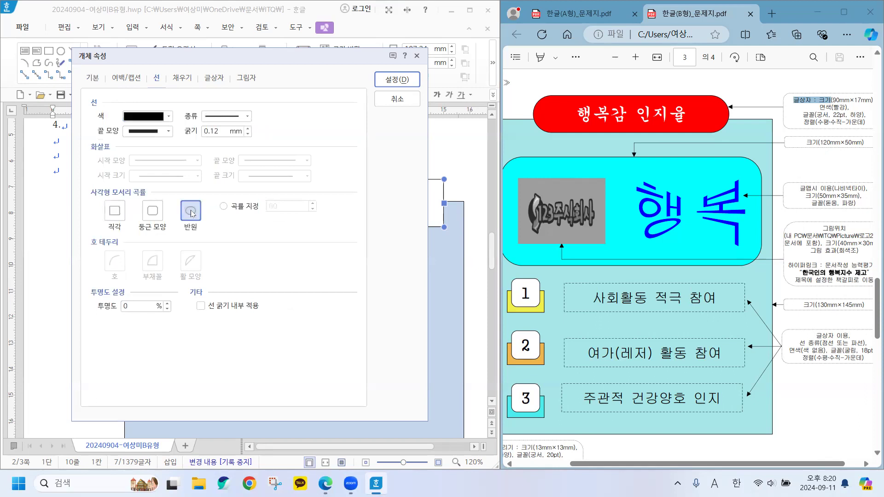
left_click(182, 77)
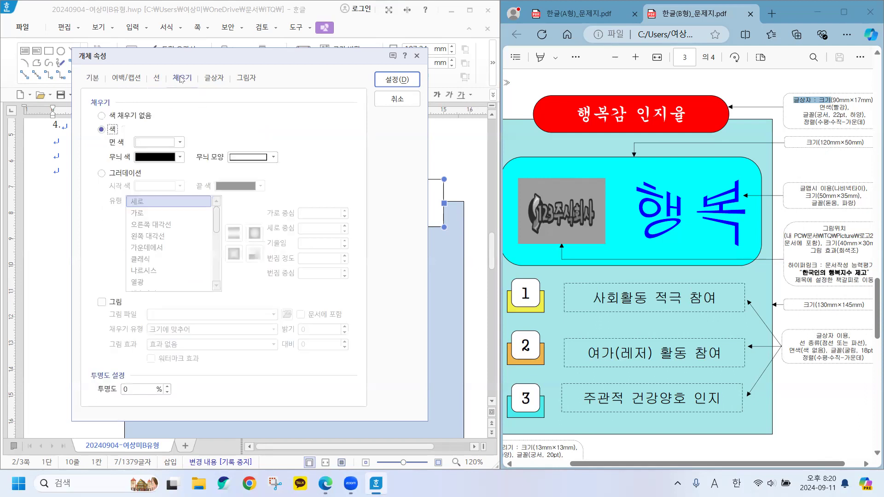
left_click(181, 142)
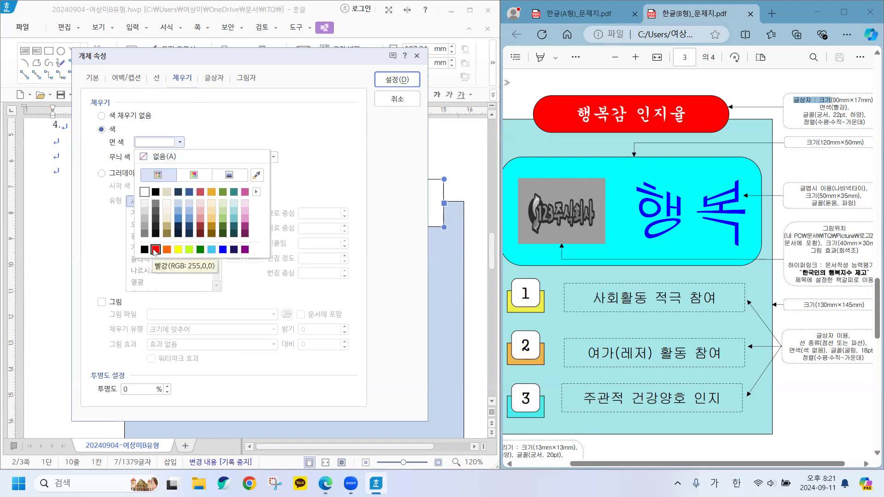
left_click(155, 249)
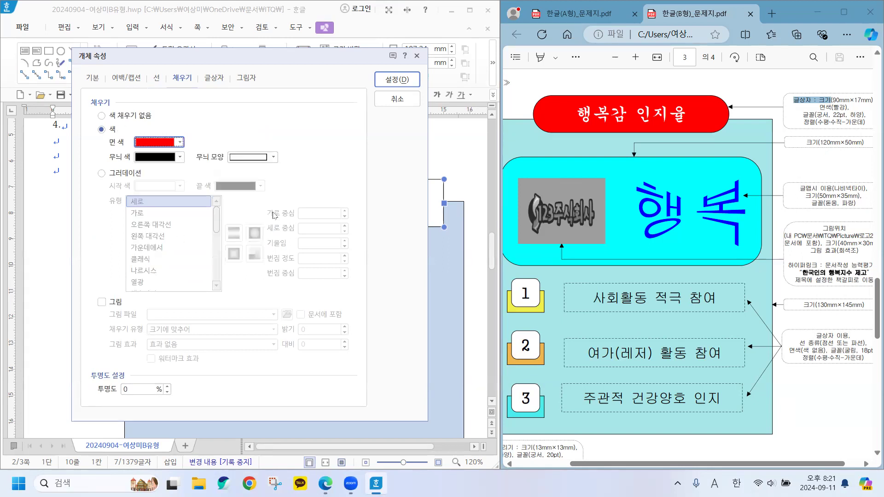
left_click(390, 79)
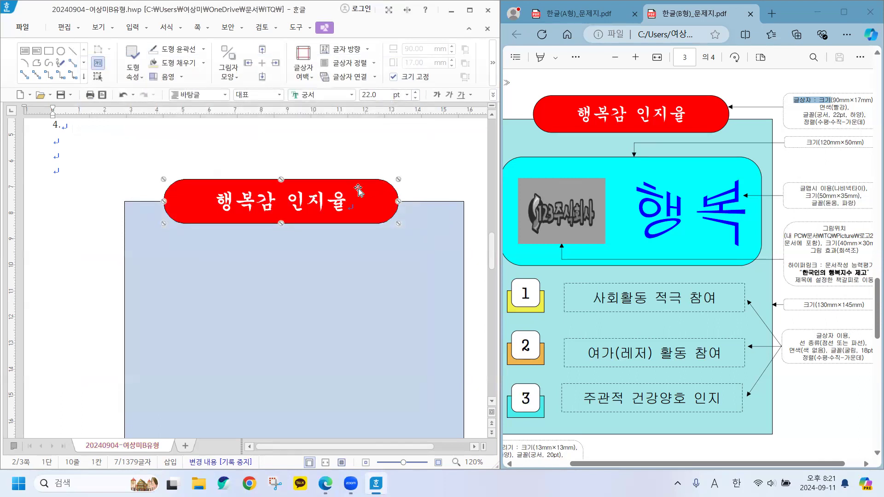
Step: Move the red title box so it is centered over the top edge of the background rectangle
left_click_drag(359, 189, 380, 185)
key("Up")
key("Up")
key("Up")
key("Up")
key("Up")
key("Up")
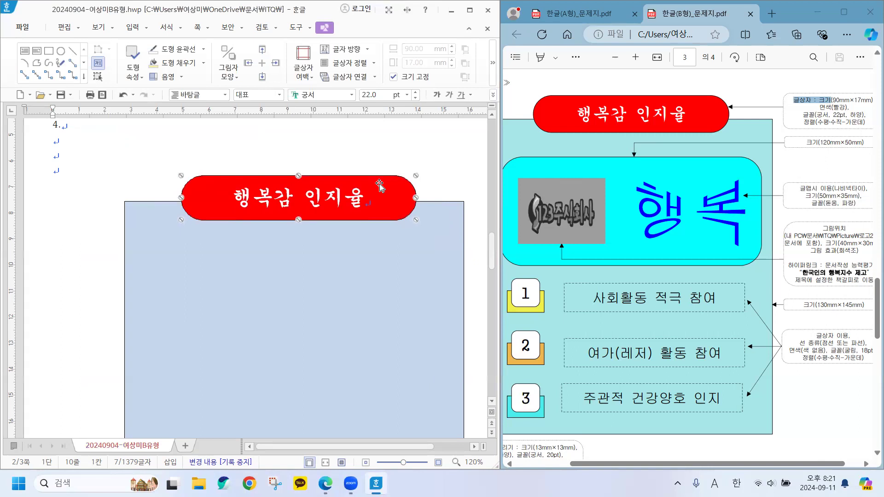
key("Up")
key("Up")
key("Up")
key("Up")
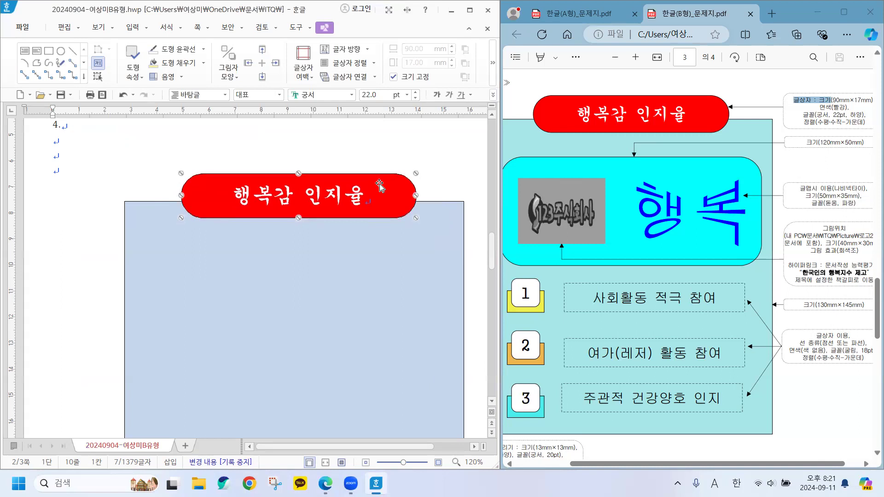
key("Left")
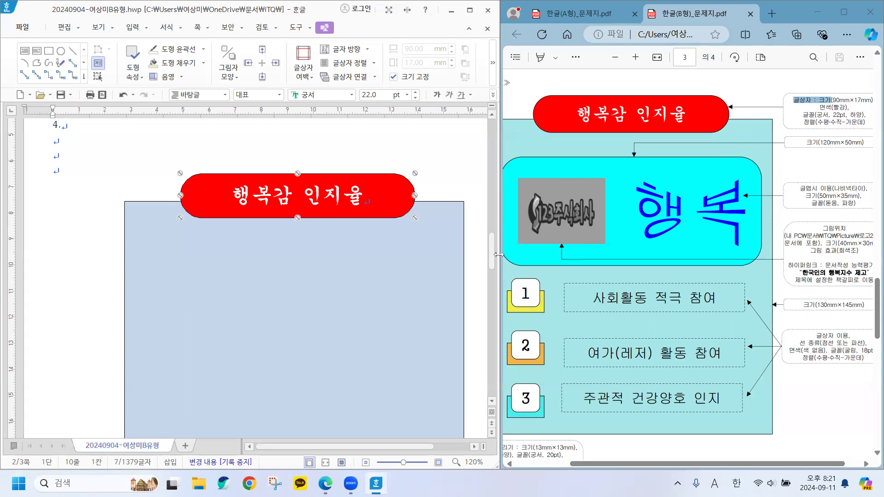
Step: Draw a rectangle about 102 mm by 39 mm inside the background, below the title box
scroll(283, 224, "down", 1)
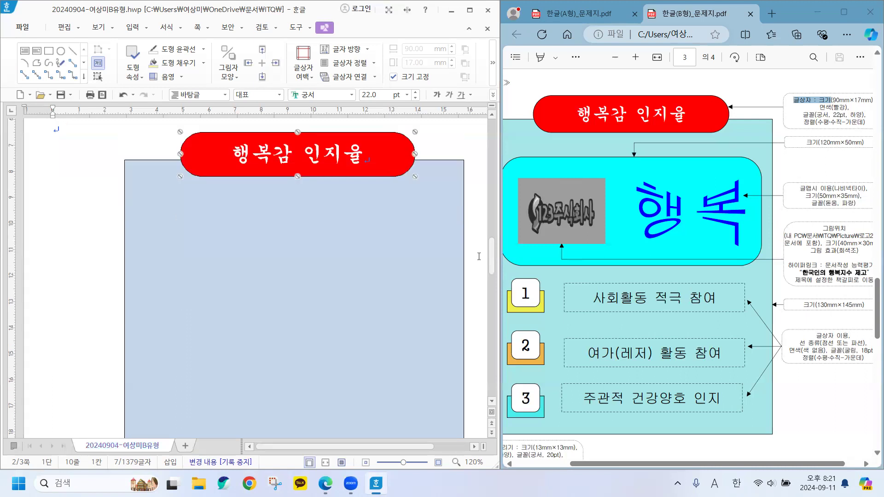
left_click(49, 51)
mouse_move(167, 212)
left_mouse_down()
mouse_move(446, 281)
mouse_move(433, 314)
left_mouse_up()
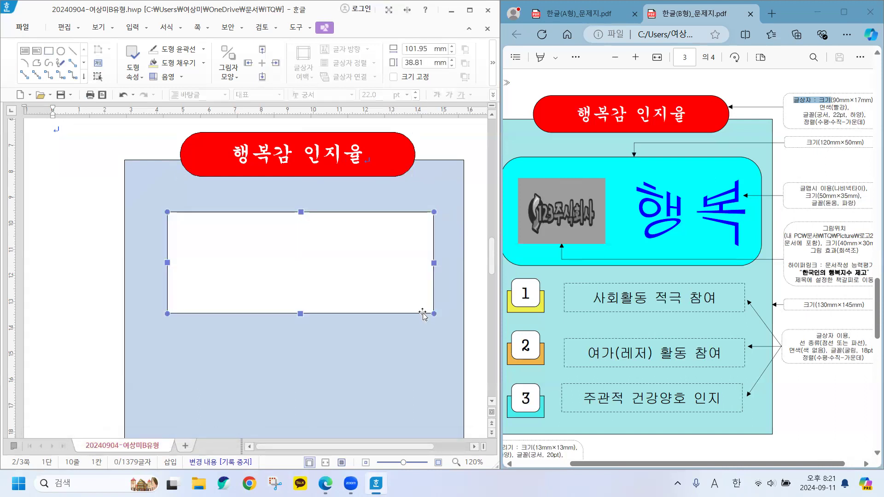
Step: Set the new rectangle's width to 120 mm and height to 50 mm, and lock its size
double_click(359, 272)
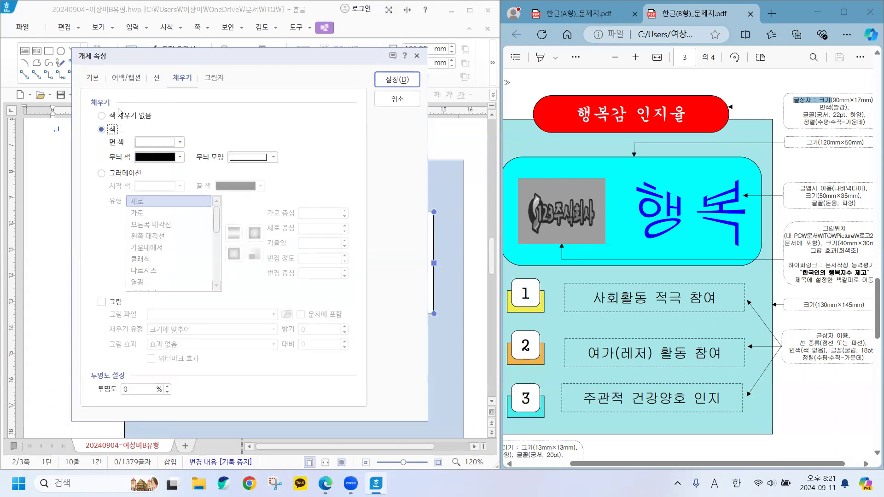
left_click(93, 81)
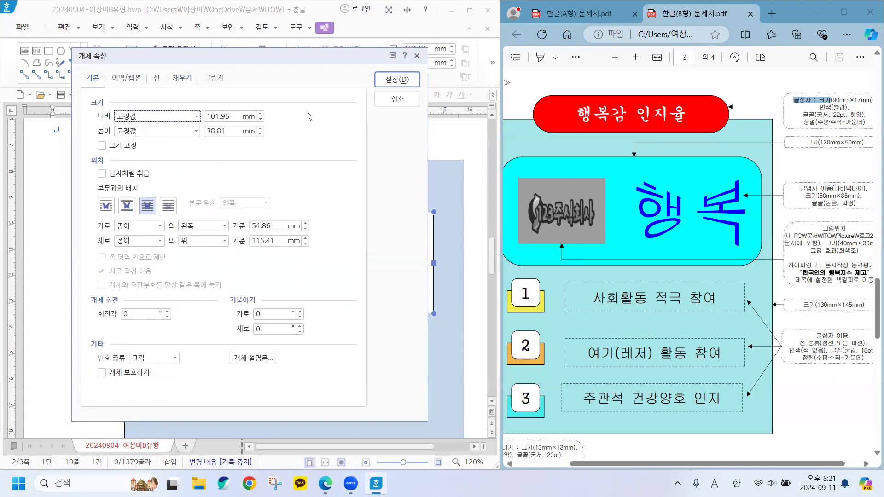
left_click(260, 114)
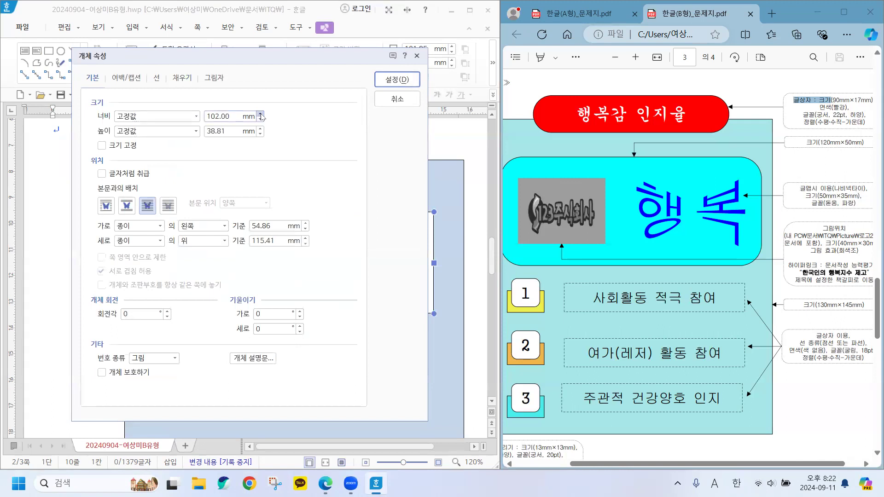
type("120")
key("Tab")
type("50")
left_click(109, 148)
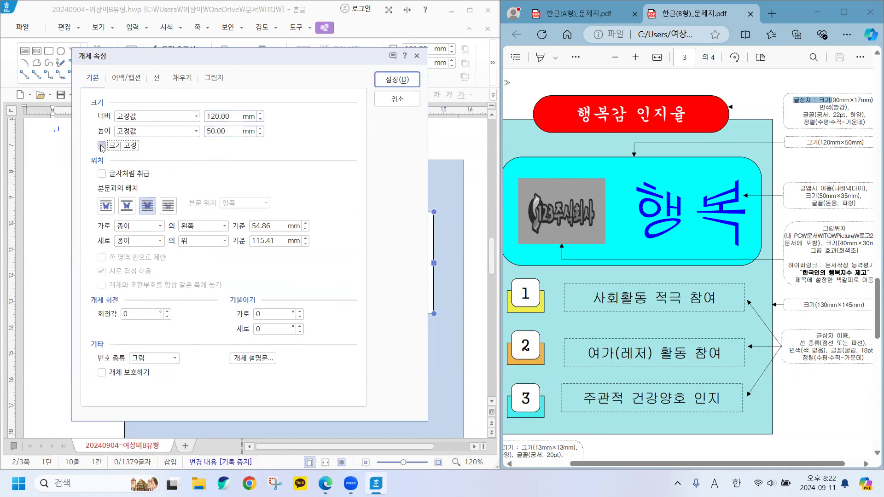
Step: Give the new rectangle rounded corners (둥근 모양) and a medium blue fill
left_click(156, 80)
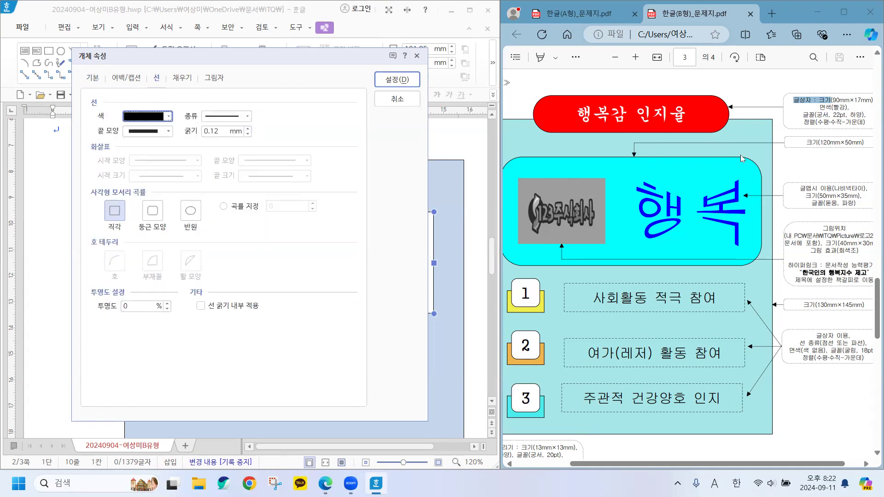
left_click(152, 211)
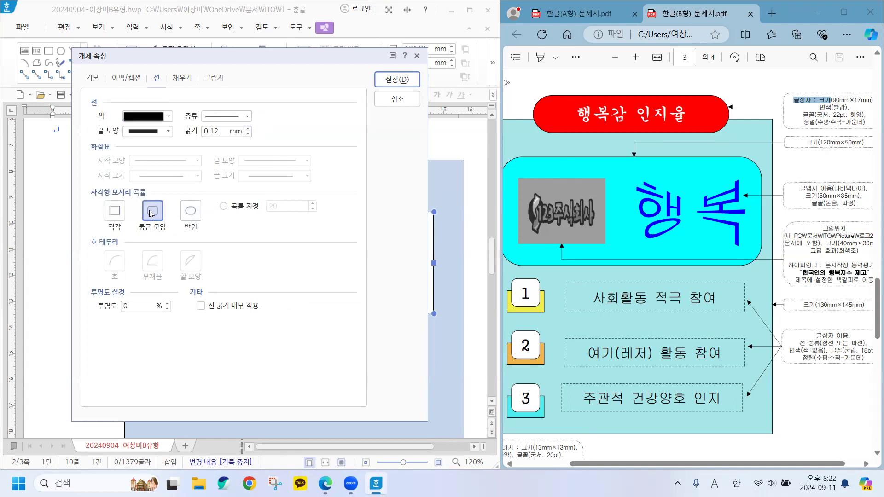
left_click(183, 79)
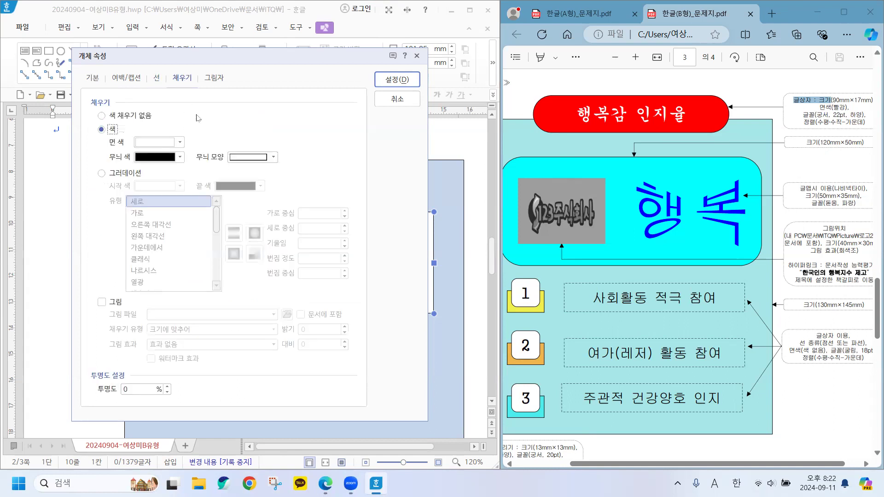
left_click(180, 143)
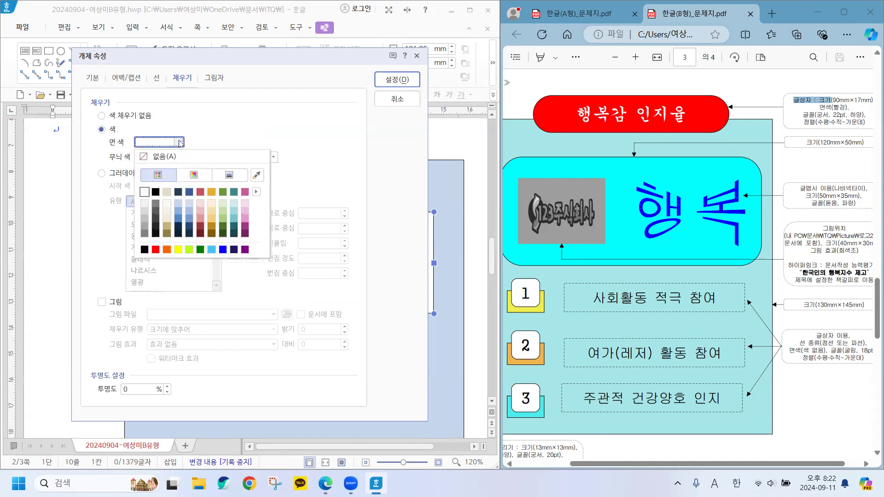
left_click(178, 211)
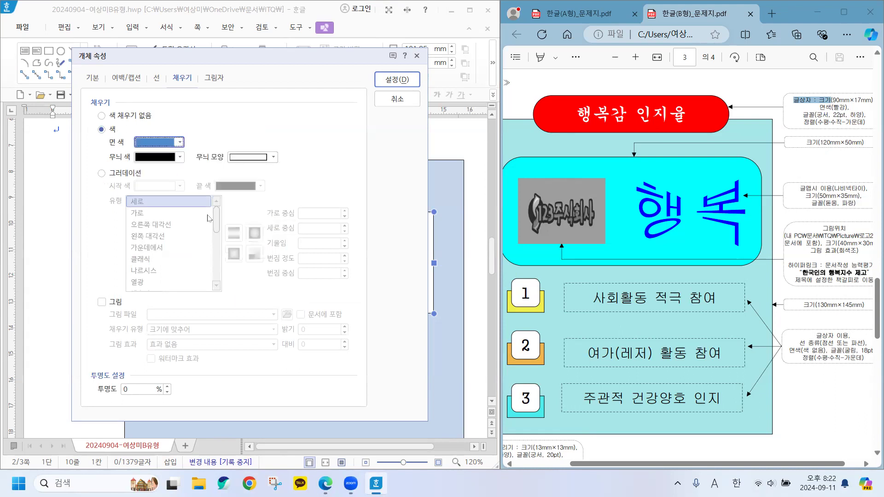
left_click(395, 80)
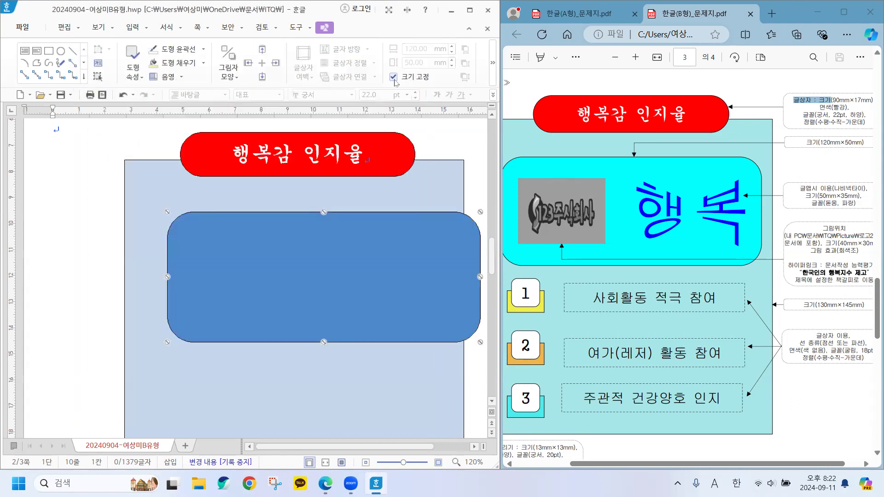
Step: Center the blue rounded rectangle within the background, leaving a gap below the title box
left_click_drag(357, 296, 325, 274)
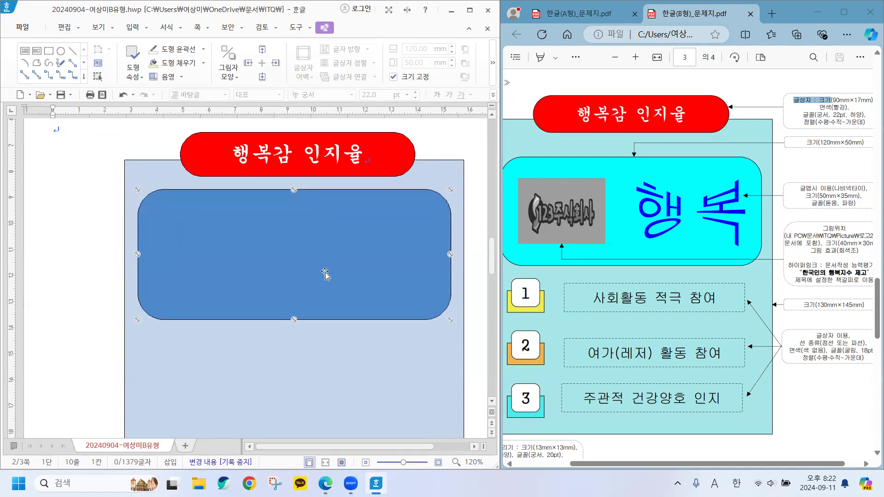
left_click_drag(325, 274, 325, 290)
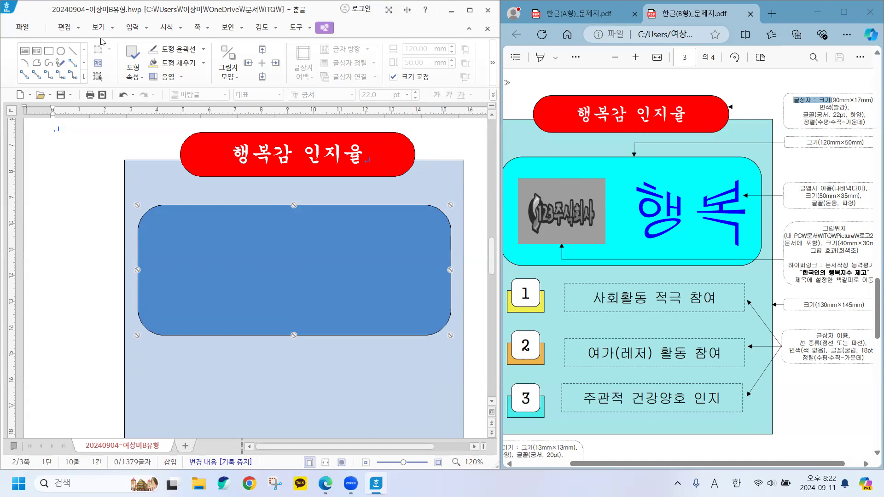
Step: Insert the picture 로고2.jpg from 문서\ITQ\Picture, placing it beside the blue rounded rectangle
left_click(133, 29)
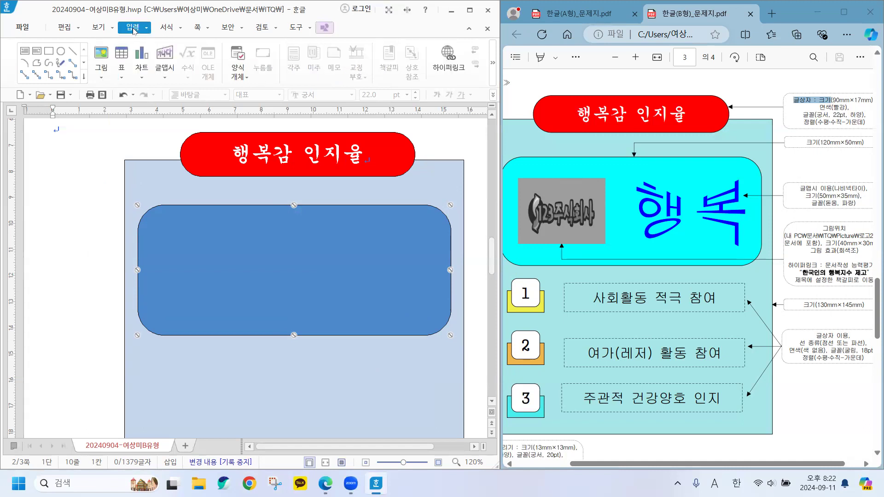
left_click(103, 54)
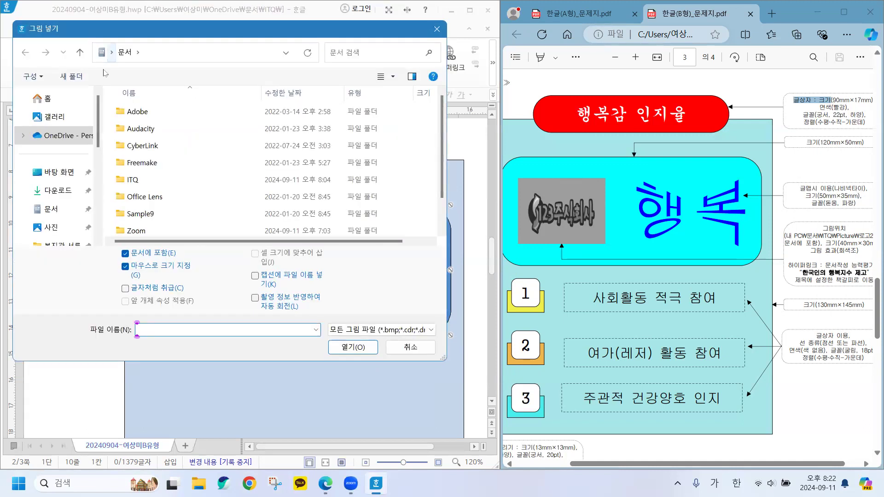
left_click(47, 210)
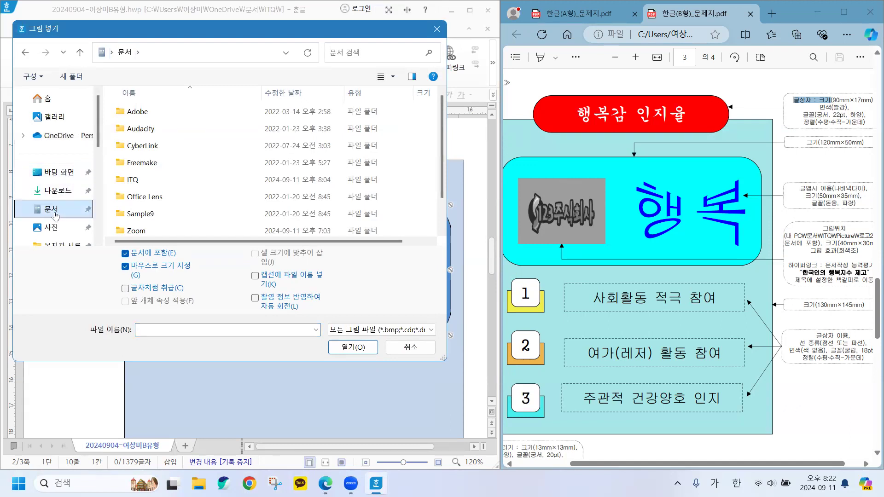
double_click(132, 179)
double_click(136, 130)
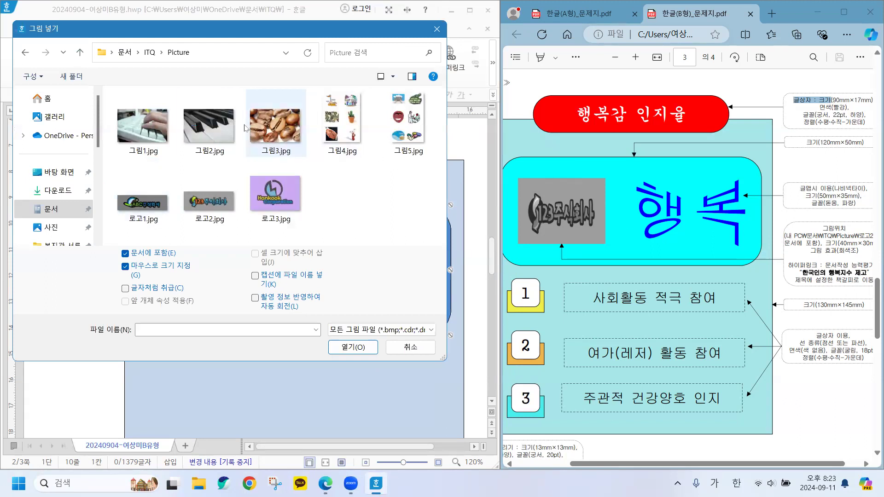
left_click(212, 202)
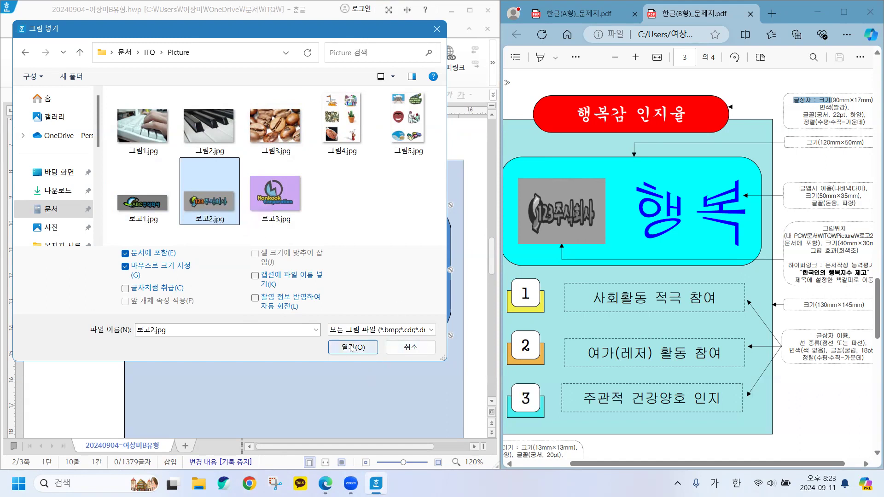
double_click(200, 206)
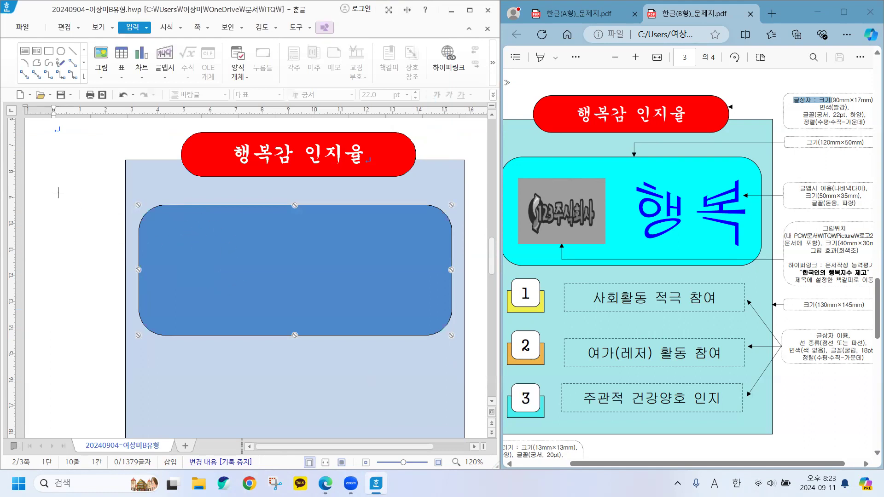
left_click_drag(51, 188, 142, 261)
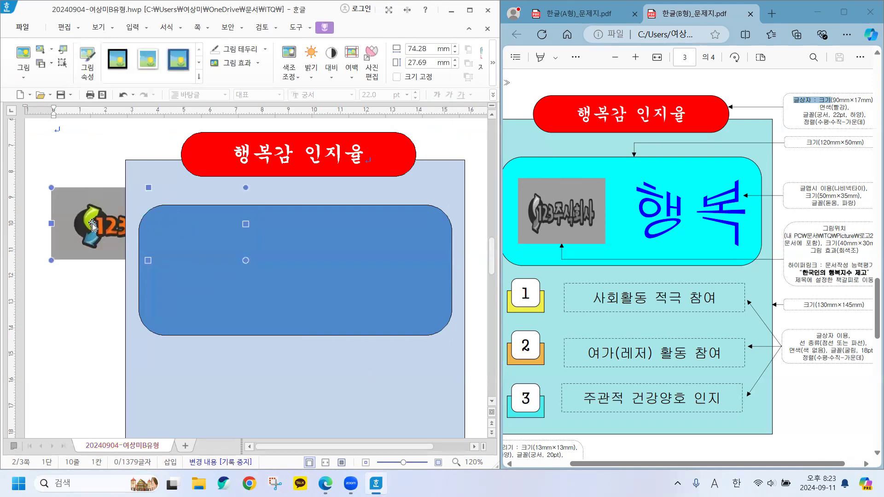
Step: Set the logo picture's size to 40 mm by 30 mm with the size locked, and place it in front of the text
double_click(68, 220)
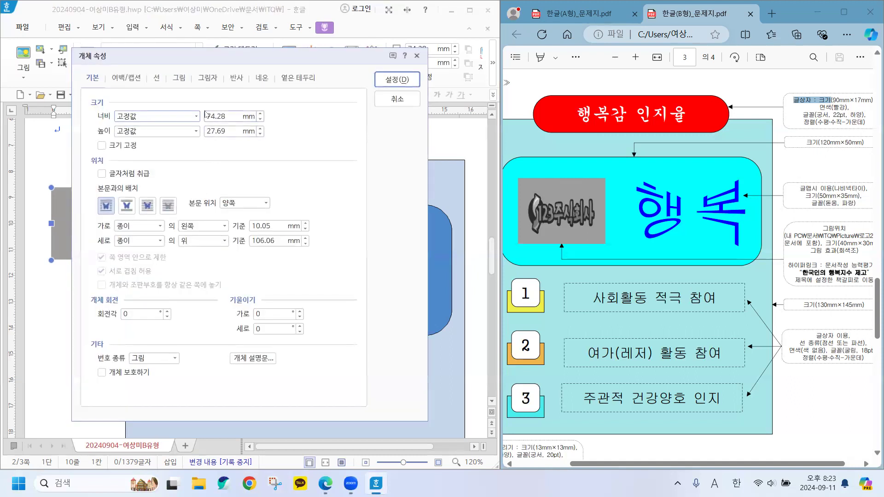
left_click(261, 115)
type("40")
key("Tab")
type("3")
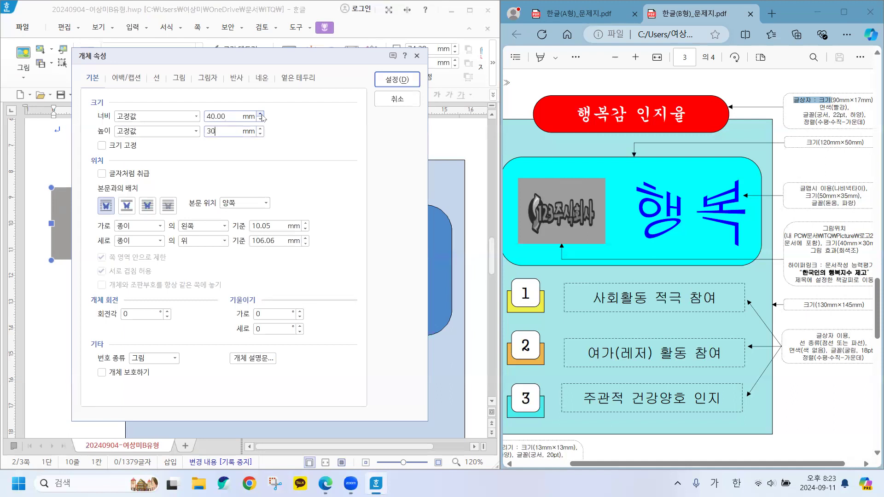
type("0")
left_click(102, 146)
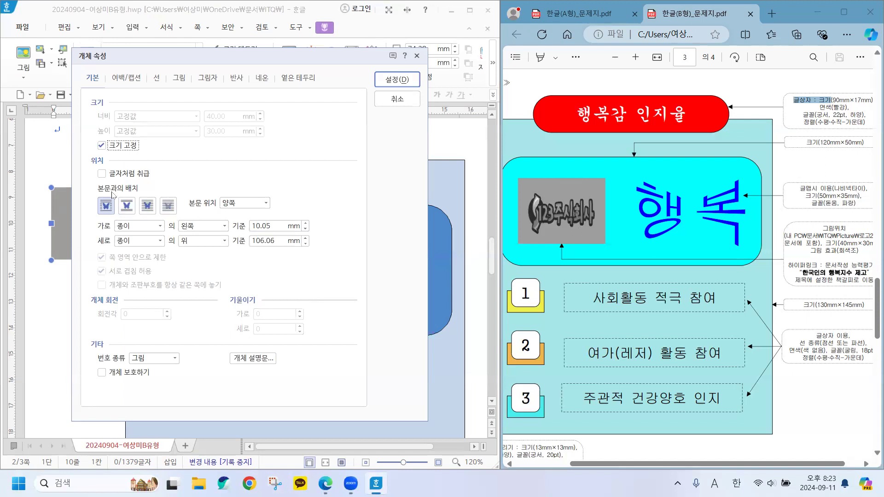
left_click(147, 206)
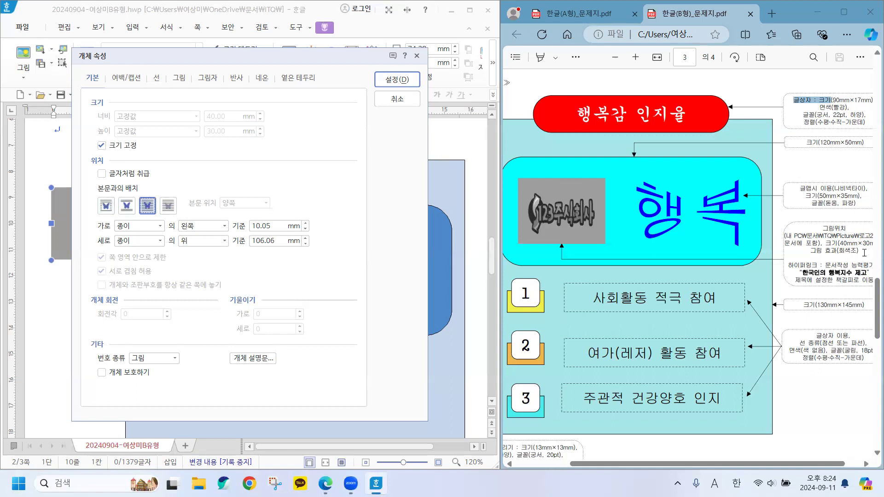
Step: Apply the grayscale (회색조) effect to the logo picture and place it inside the left half of the blue rounded rectangle
left_click(179, 79)
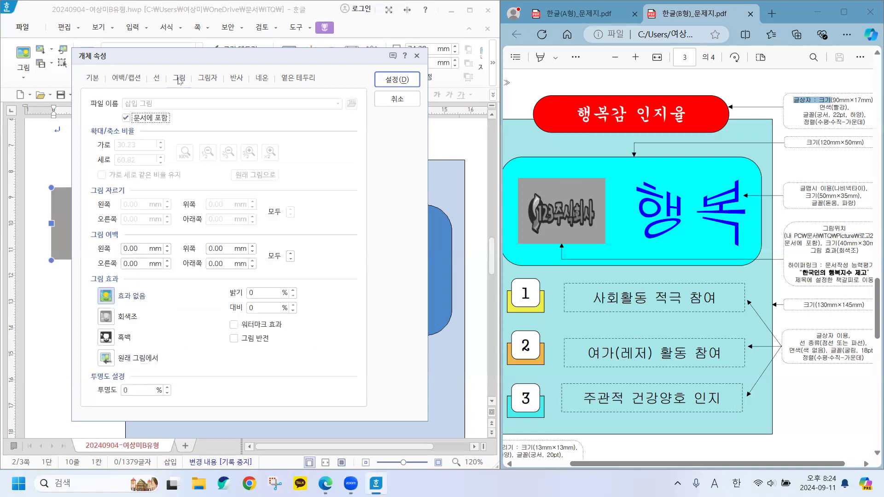
left_click(127, 319)
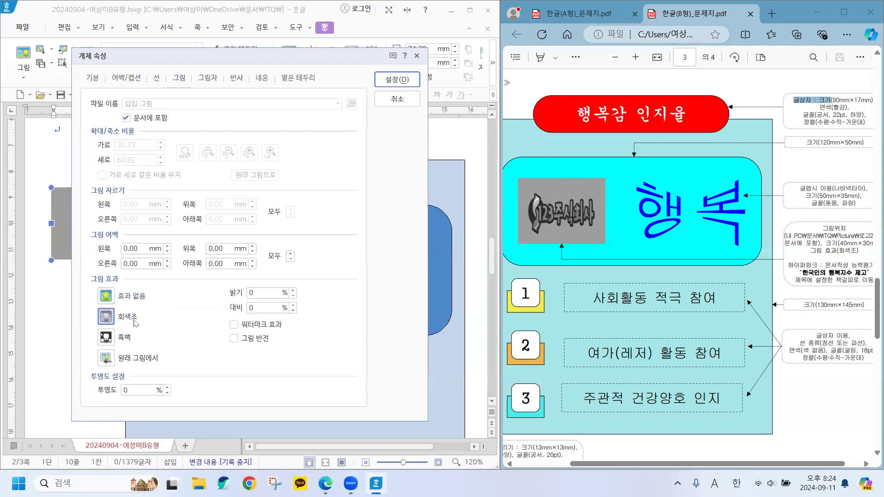
left_click(396, 79)
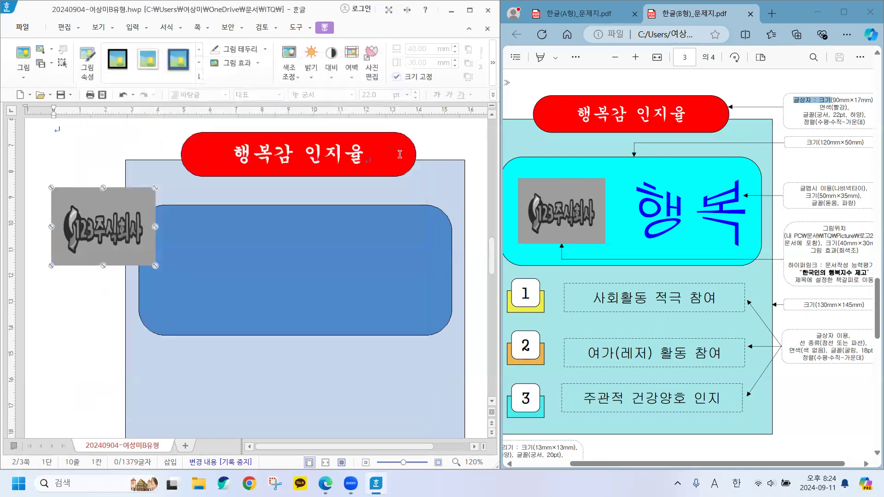
left_click_drag(88, 223, 199, 262)
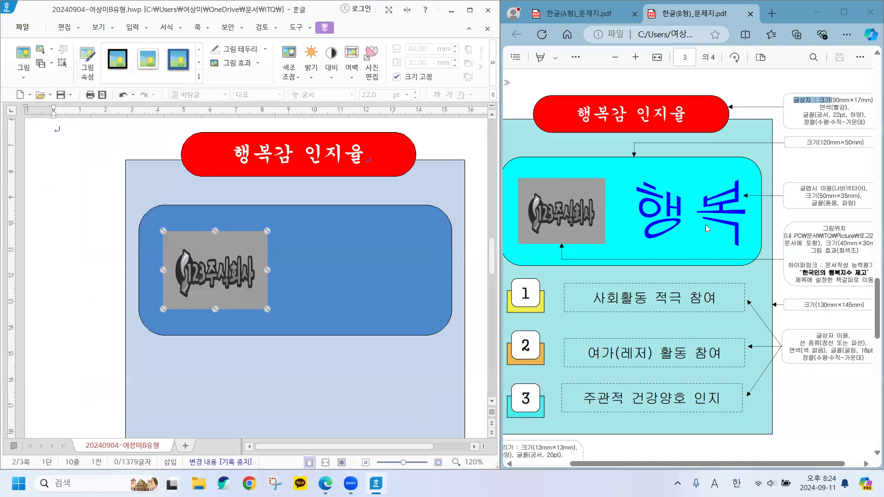
Step: Start a new WordArt (글맵시) object at the empty line above the drawing with the text 행복
left_click_drag(797, 190, 858, 192)
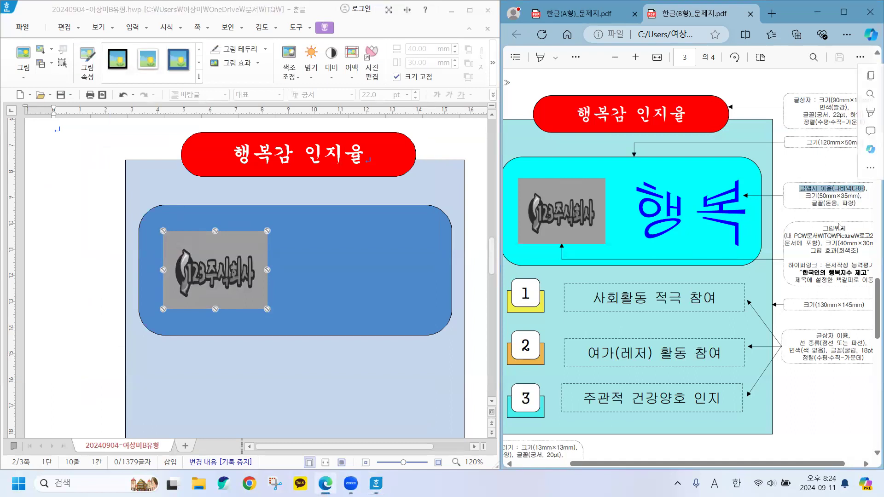
left_click(123, 126)
left_click(133, 27)
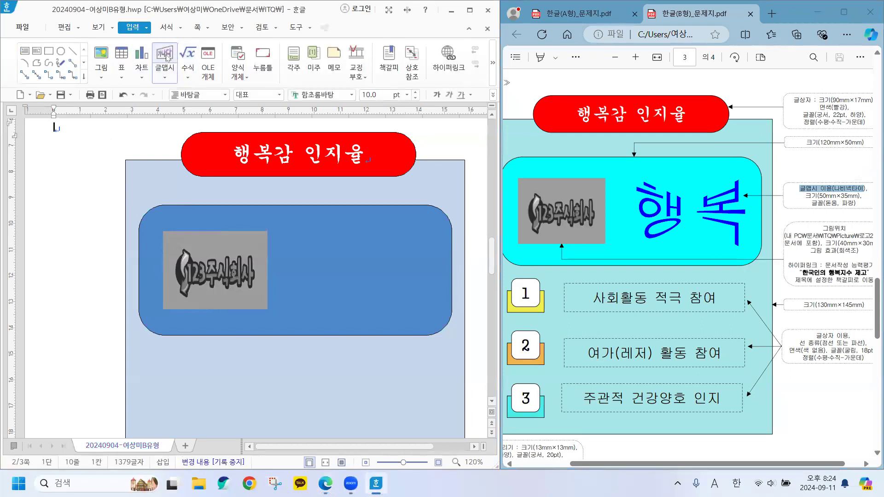
key("Hangul")
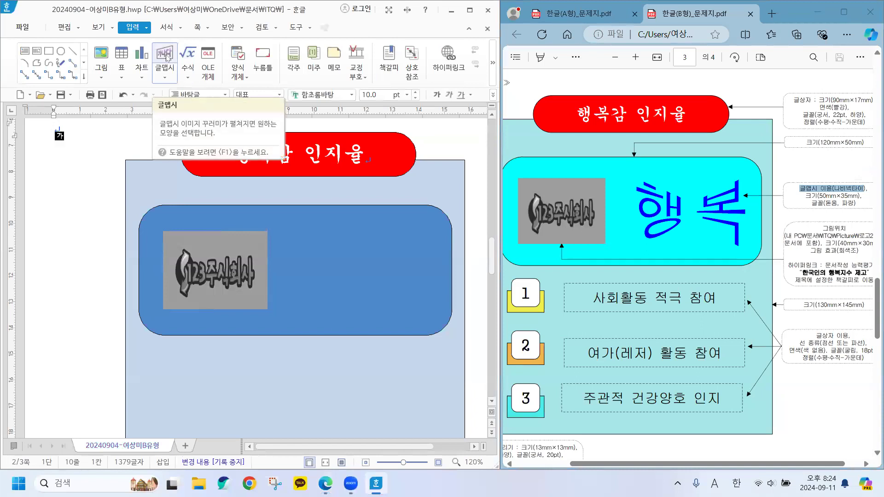
left_click(167, 57)
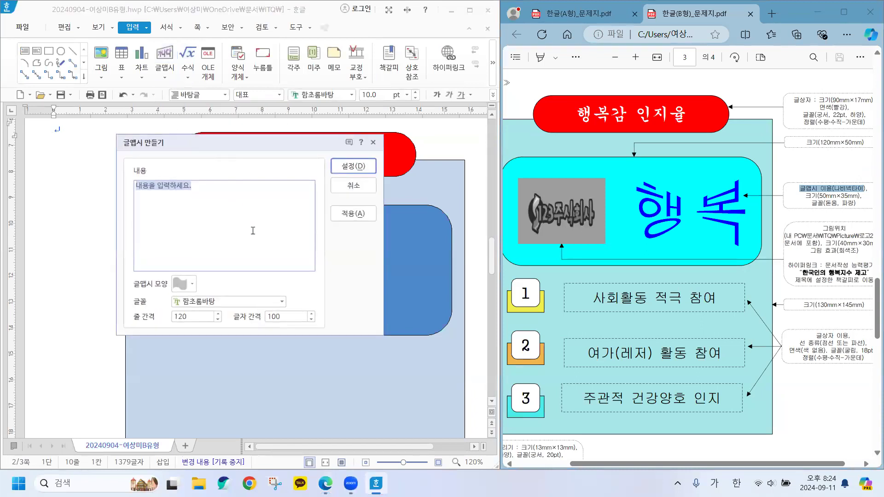
type("행ㅂ")
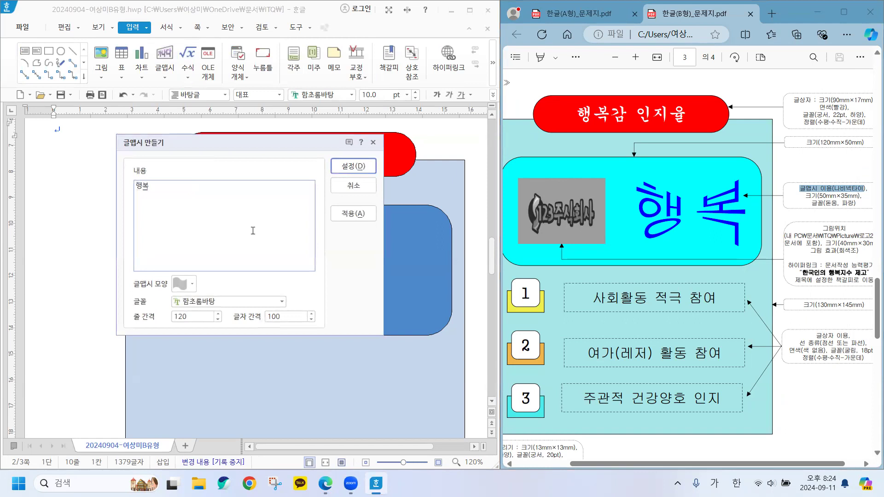
type("ㅗㄱ")
Step: Give the 행복 WordArt the bow-tie shape (나비넥타이) and the 돋움 font, and insert it
left_click(193, 284)
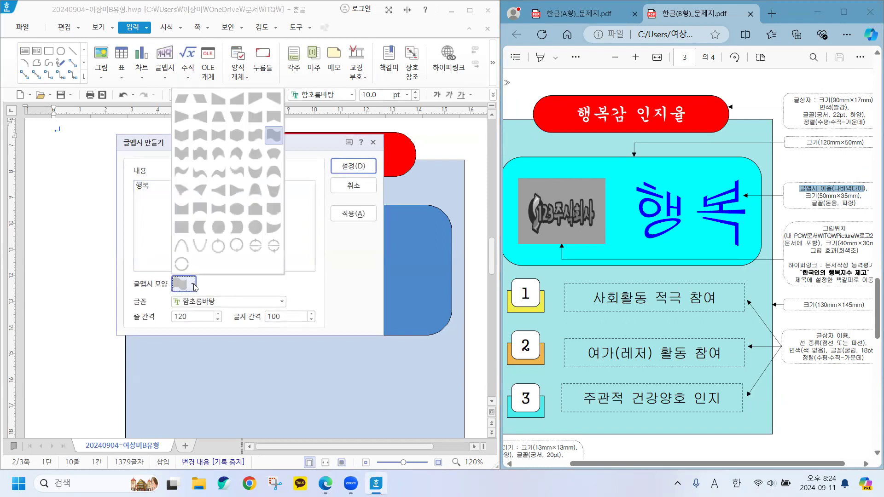
left_click(217, 137)
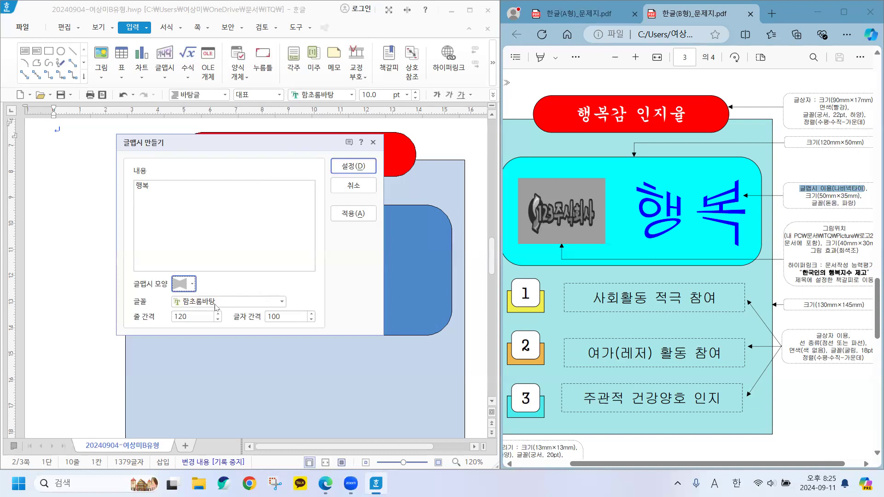
left_click(283, 304)
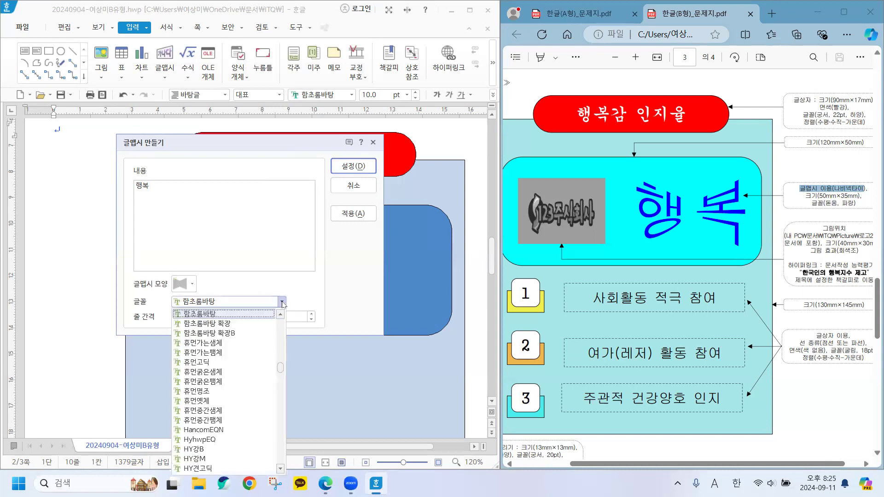
scroll(229, 379, "up", 5)
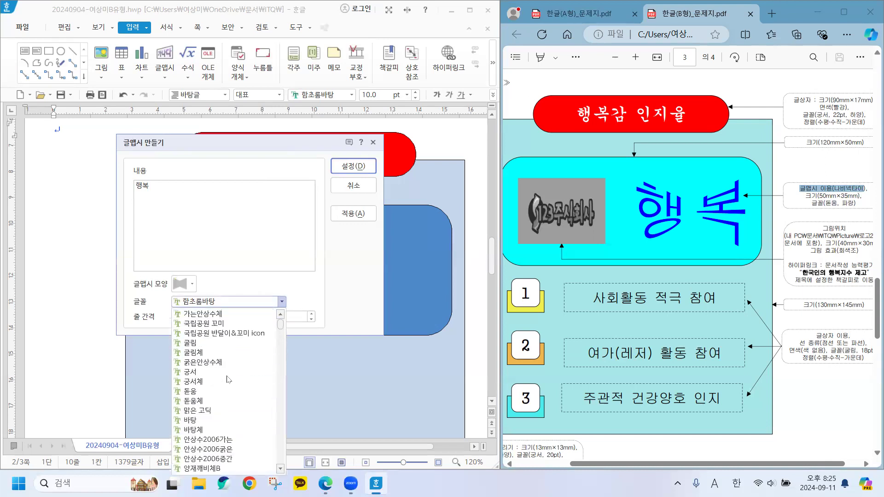
left_click(199, 391)
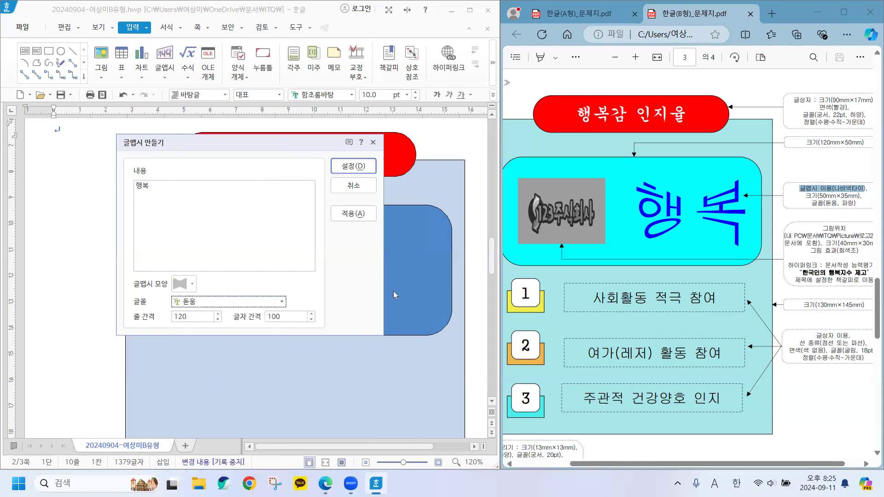
left_click(341, 164)
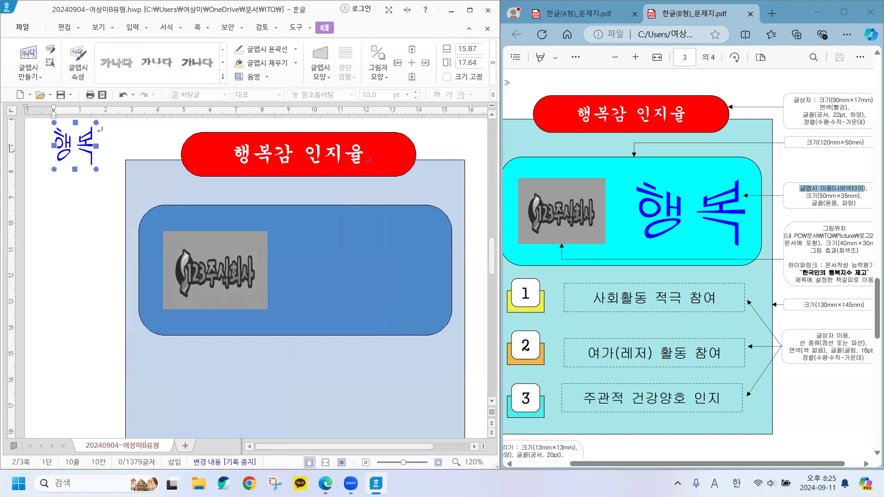
Step: Set the 행복 WordArt to a locked size of 50 mm by 35 mm in front of the text, and place it beside the logo
double_click(84, 147)
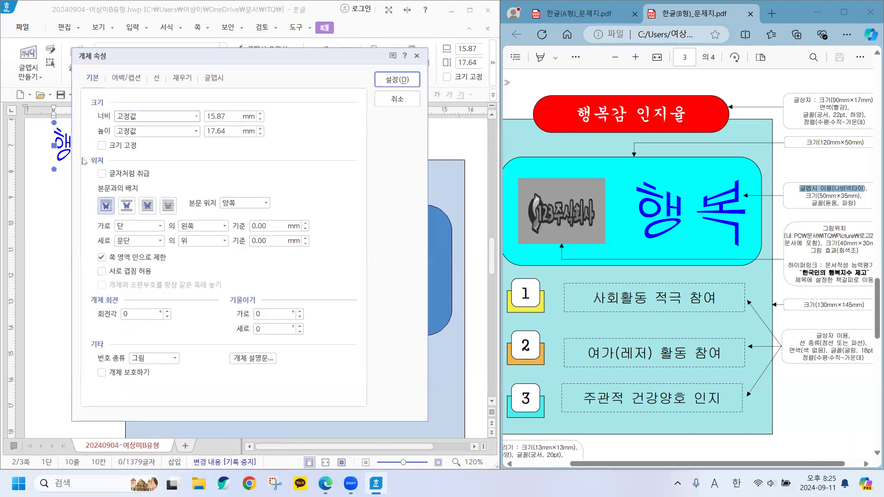
left_click(261, 114)
type("50")
key("Tab")
type("35")
left_click(126, 146)
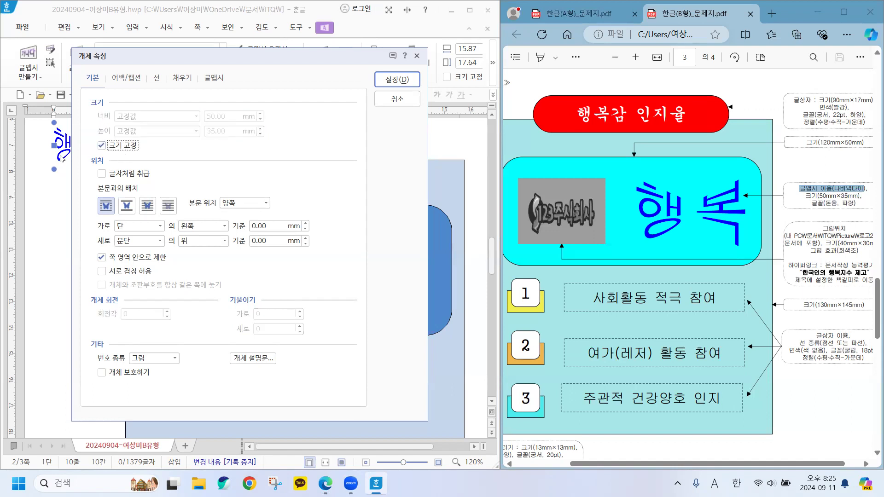
left_click(148, 207)
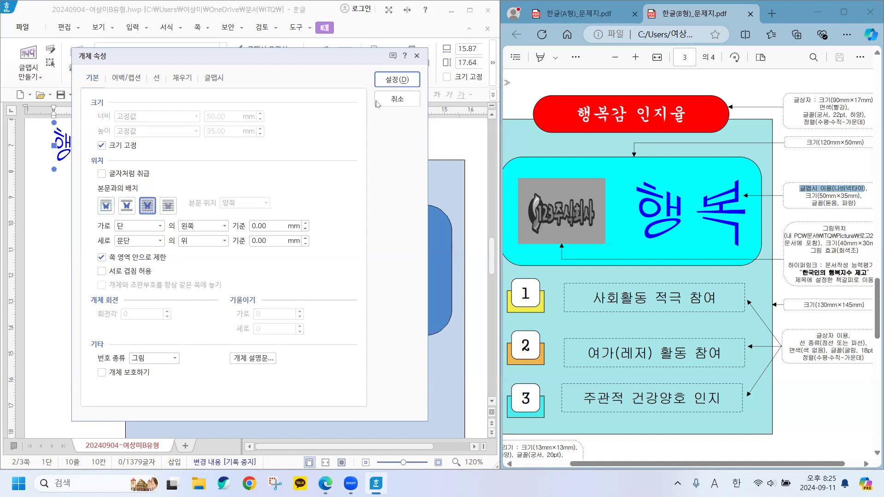
left_click(391, 80)
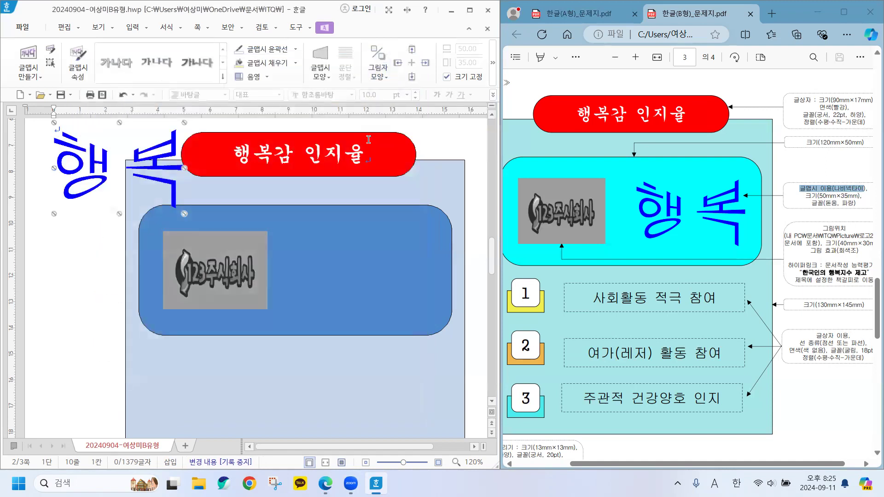
left_click_drag(77, 156, 321, 263)
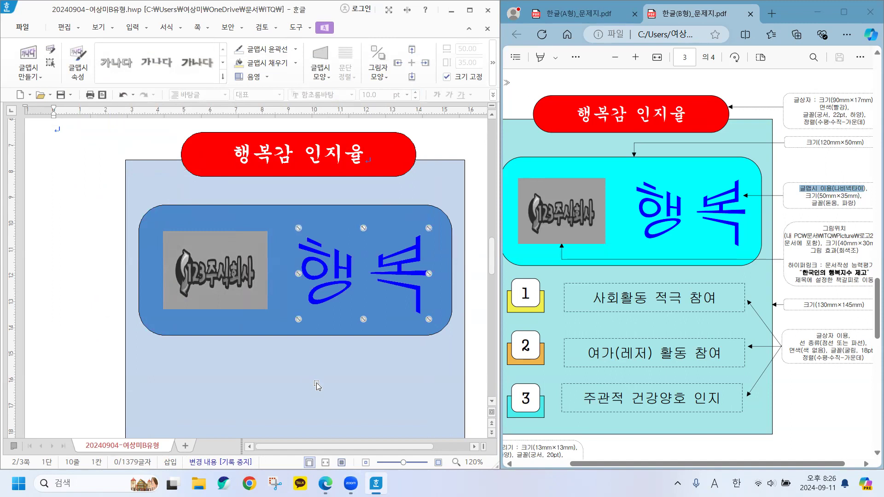
Step: Check the face colour in the 행복 WordArt's fill properties
double_click(337, 271)
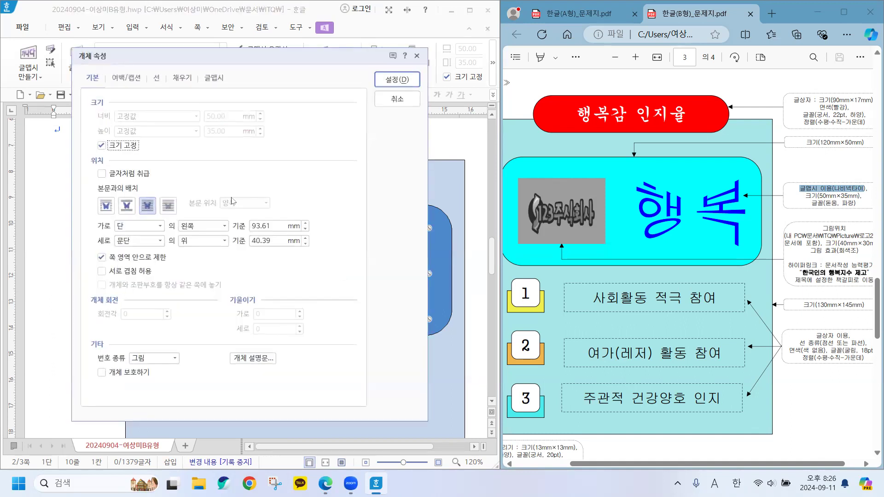
left_click(189, 78)
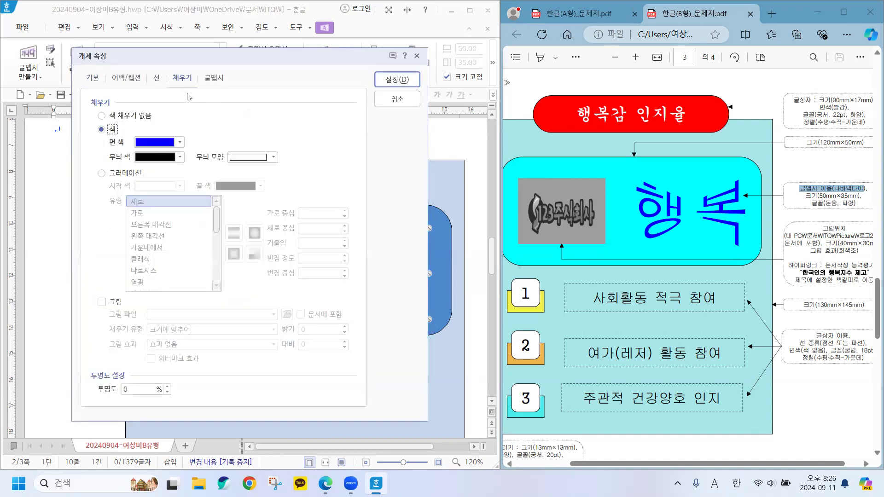
left_click(180, 143)
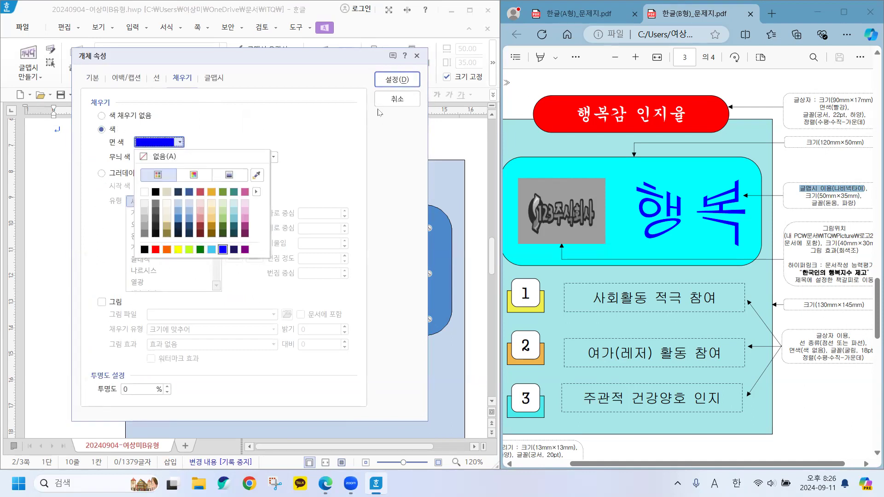
left_click(397, 81)
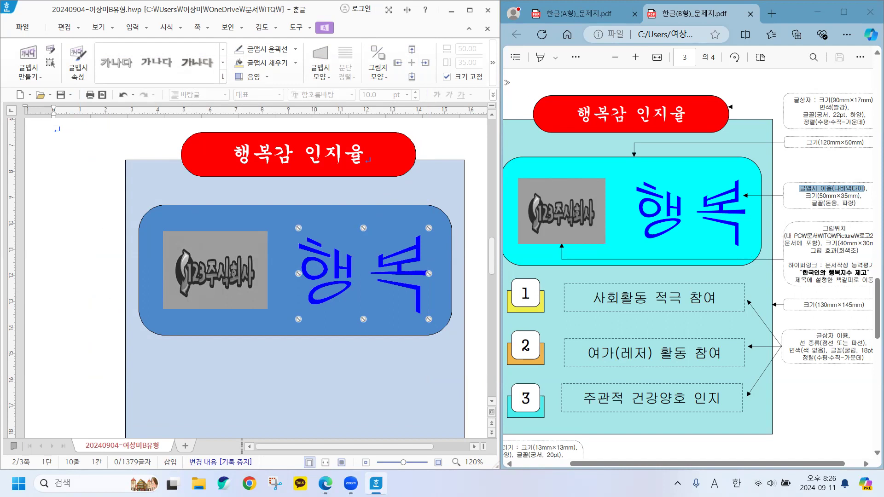
Step: Draw a rectangle about 24 mm by 14 mm on the background, below the logo in the blue rounded rectangle
scroll(821, 274, "down", 3)
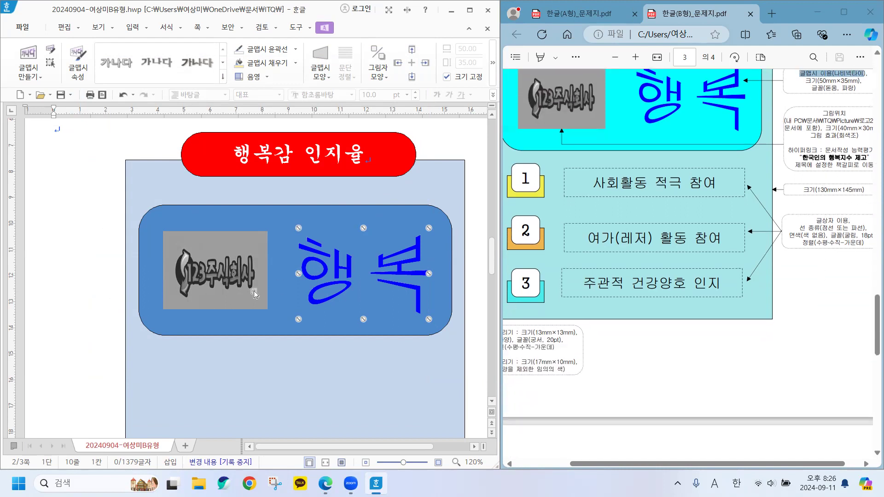
scroll(249, 304, "down", 3)
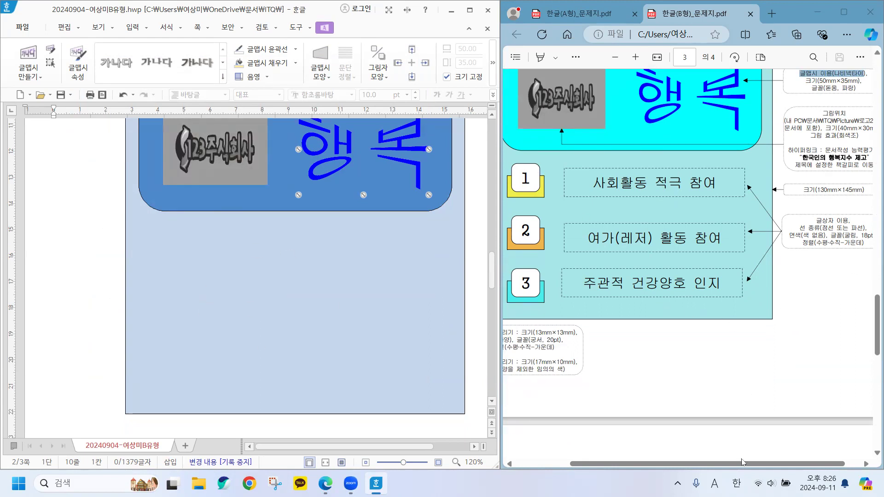
left_click_drag(766, 464, 727, 464)
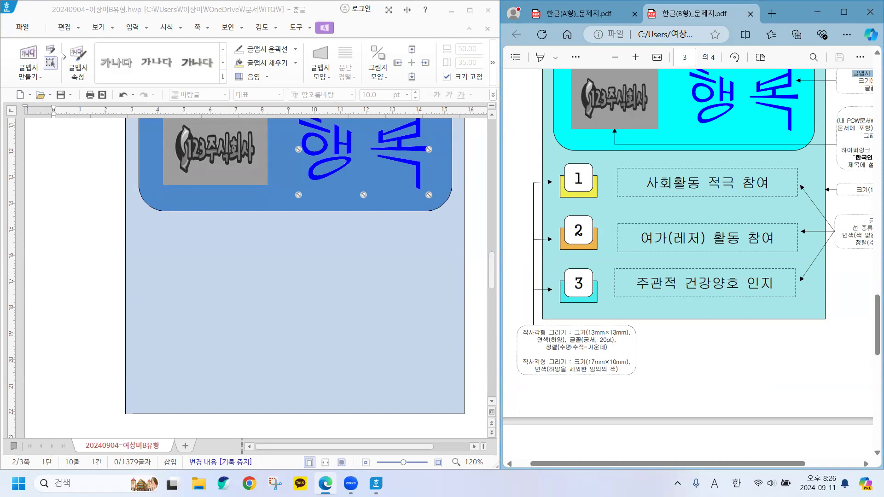
left_click(122, 31)
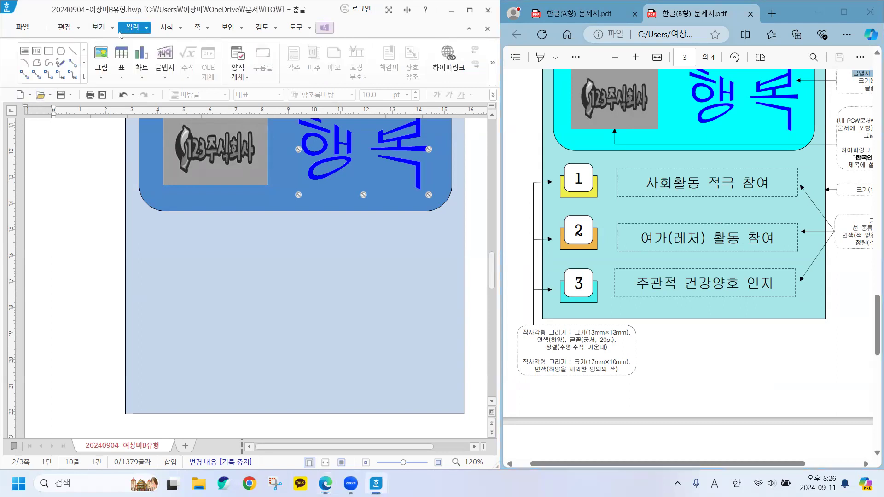
left_click(49, 54)
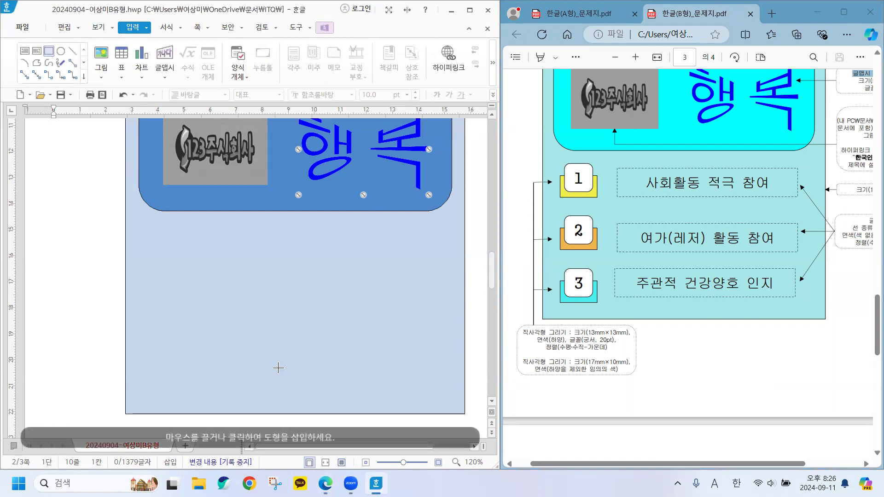
left_click_drag(167, 250, 230, 286)
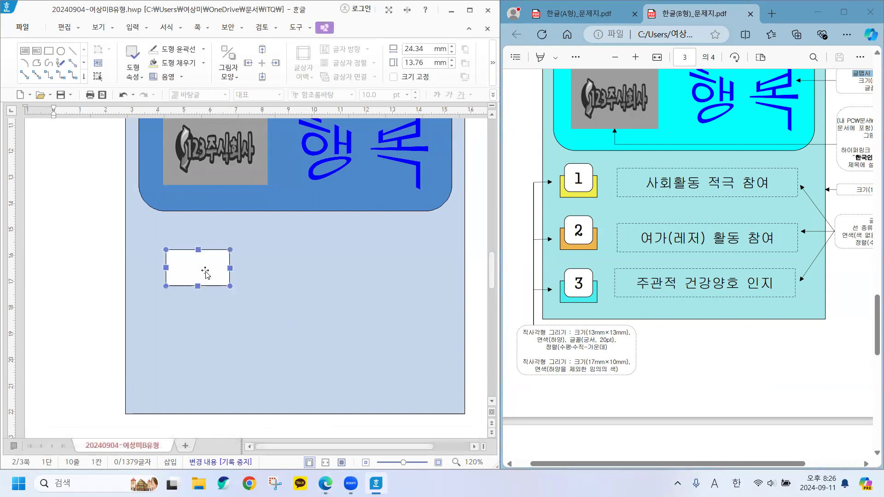
Step: Set the new small rectangle's size to 17 mm by 10 mm and lock the size
double_click(206, 273)
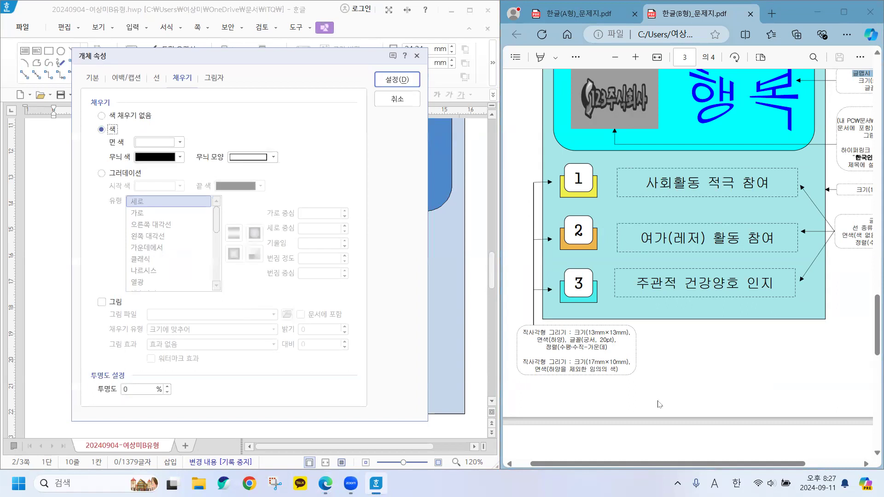
left_click_drag(579, 362, 629, 362)
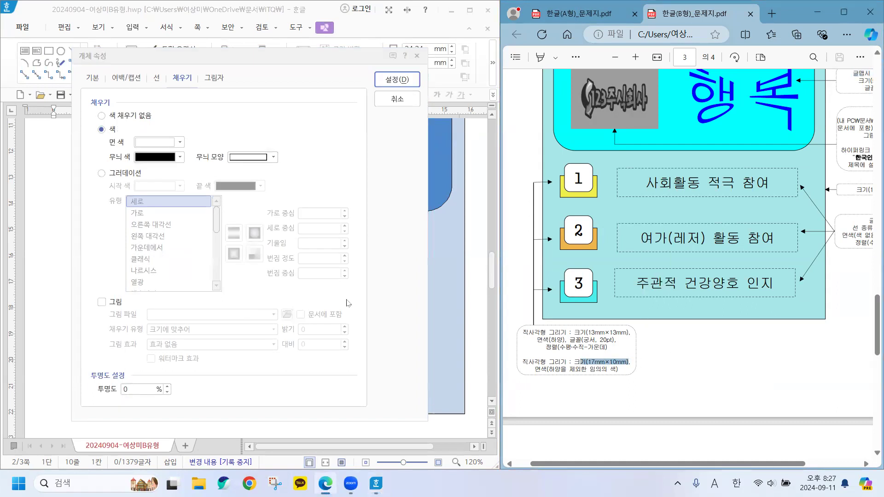
left_click(92, 78)
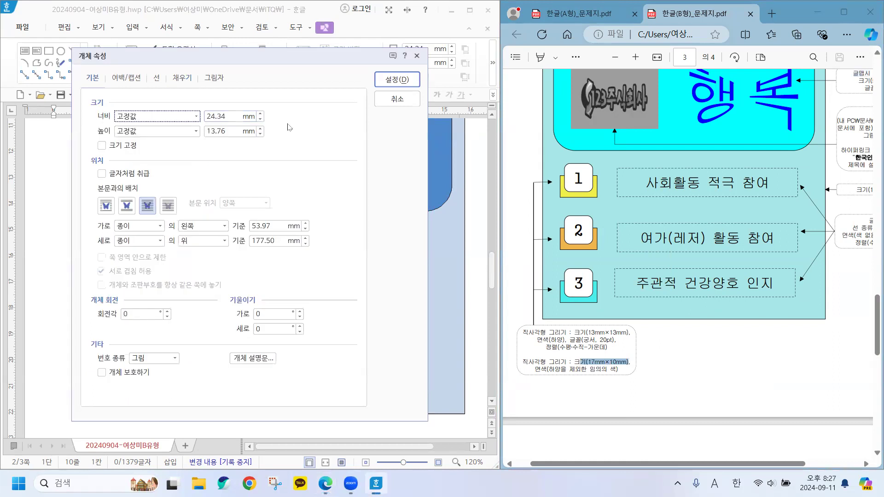
key("Tab")
type("17")
key("Tab")
key("Tab")
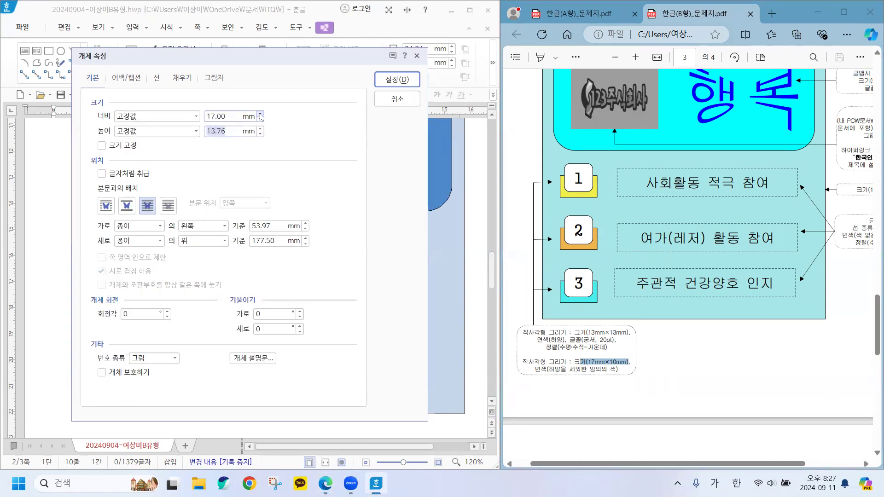
type("10")
left_click(117, 147)
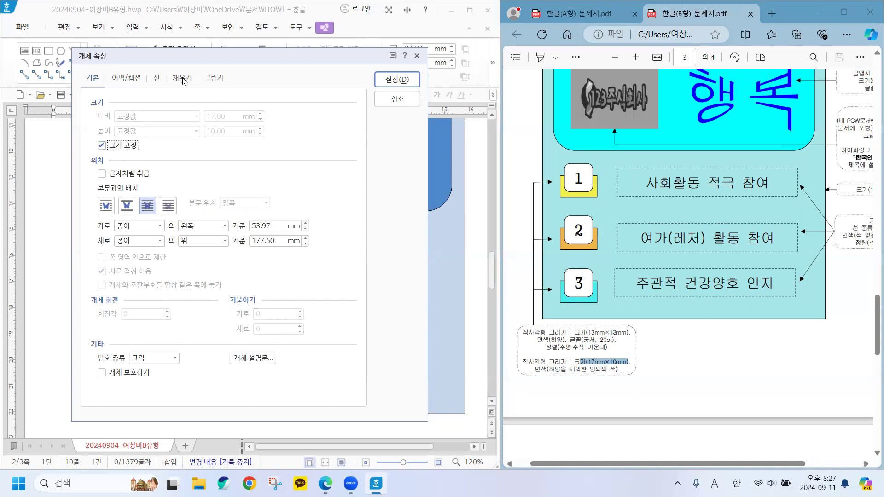
Step: Fill the 17 mm by 10 mm rectangle with solid yellow and apply the properties
left_click(159, 85)
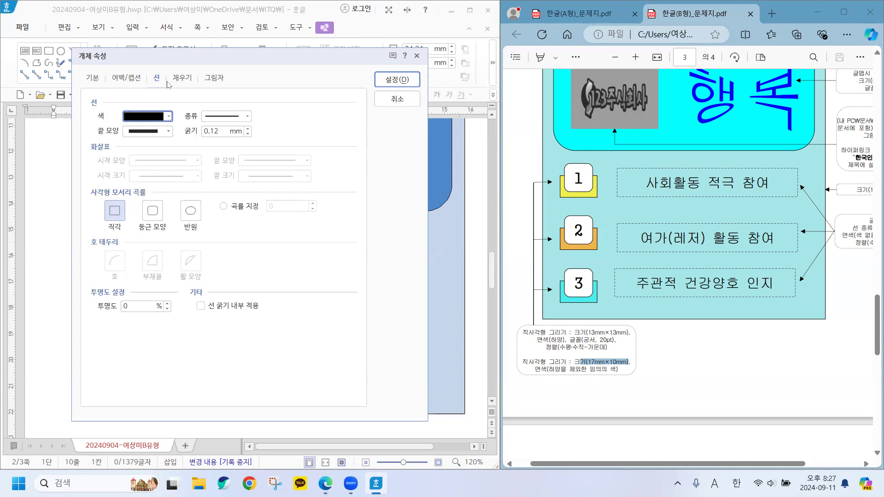
left_click(181, 78)
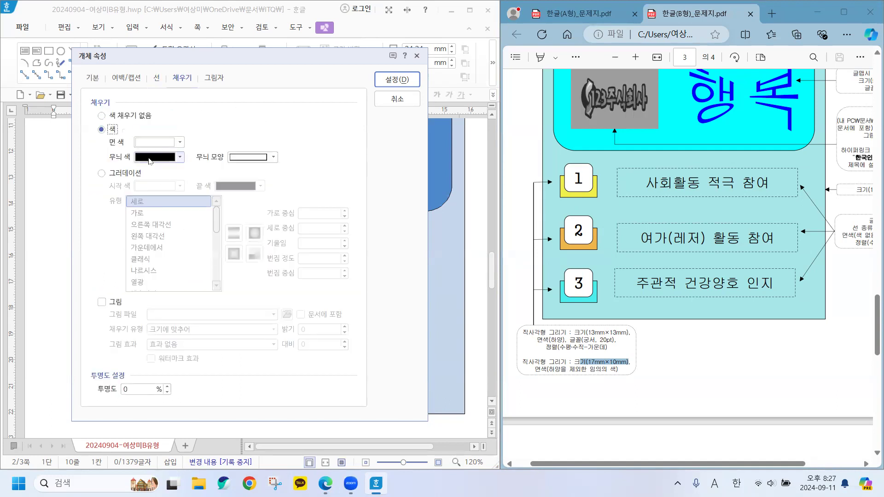
left_click(180, 142)
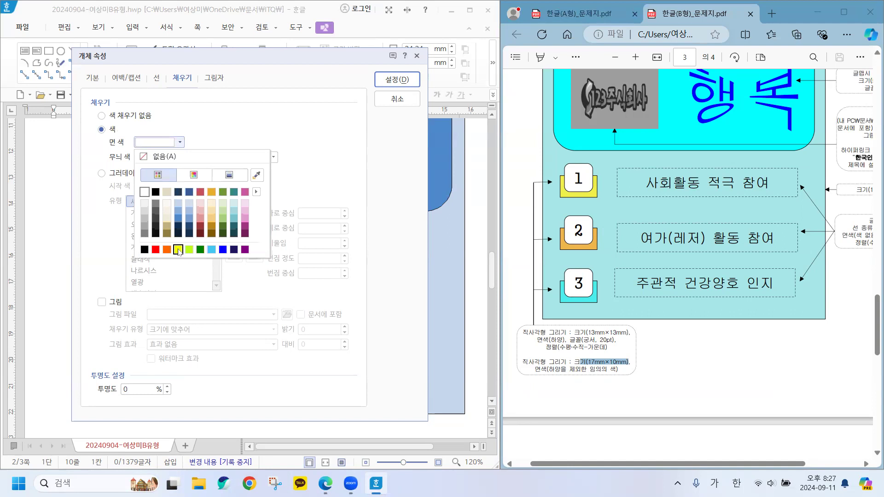
left_click(179, 250)
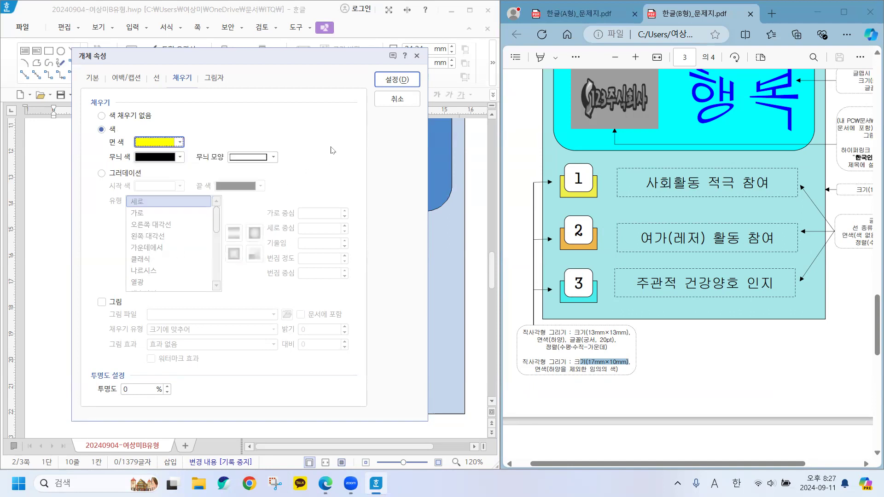
left_click(400, 83)
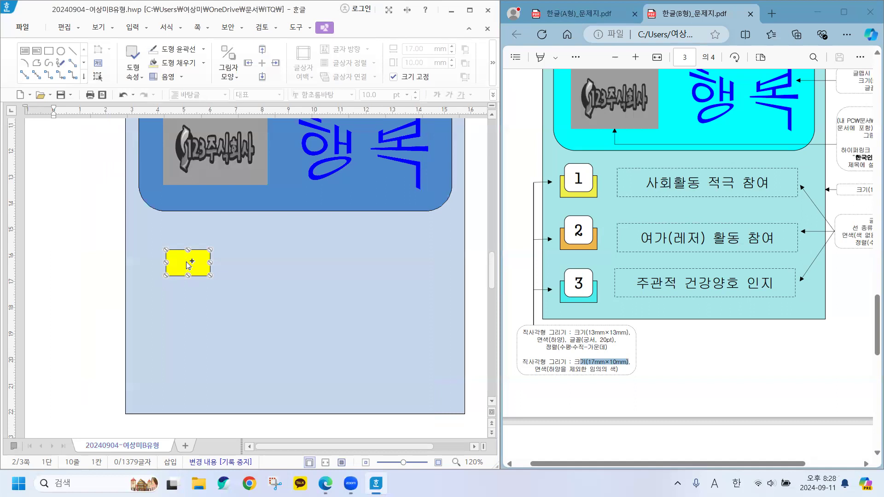
Step: Duplicate the yellow rectangle, set the copy's size to 13 mm by 13 mm and lock the size
key("ctrl+c")
key("ctrl+v")
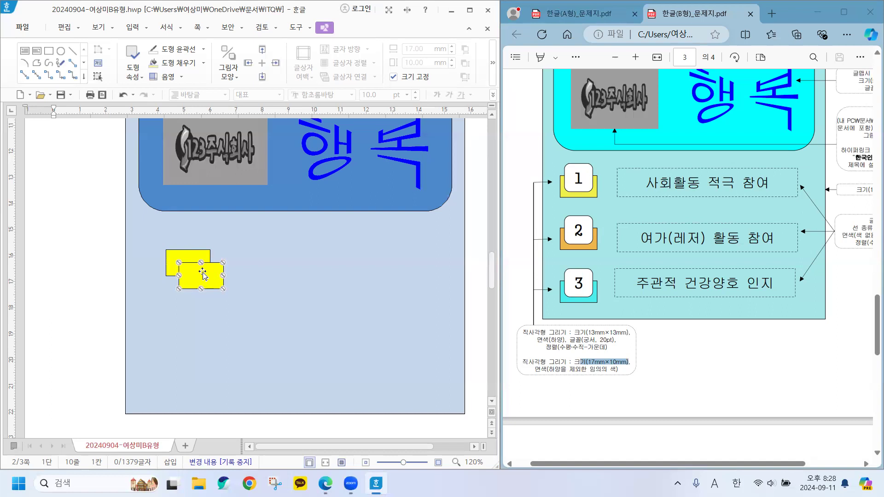
double_click(202, 274)
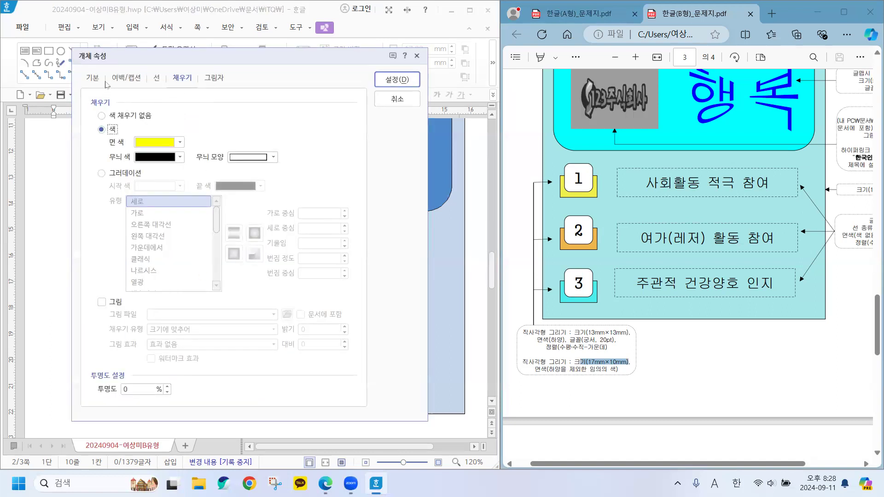
left_click(95, 81)
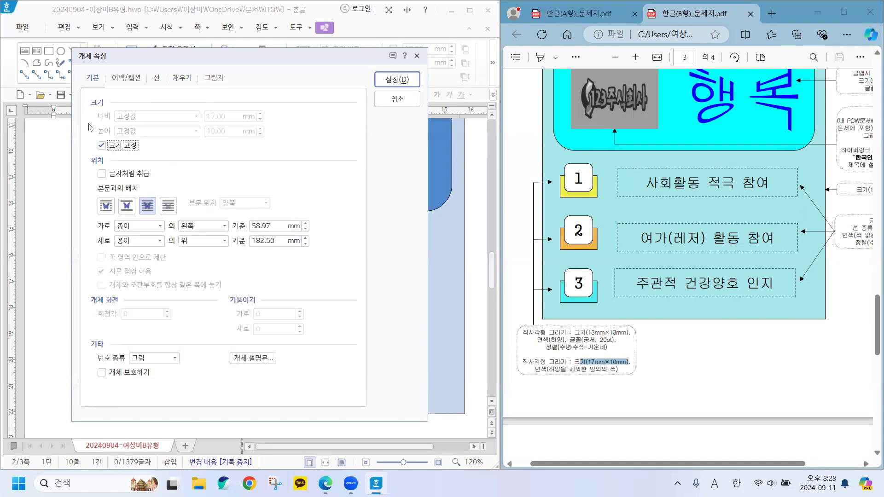
left_click(117, 146)
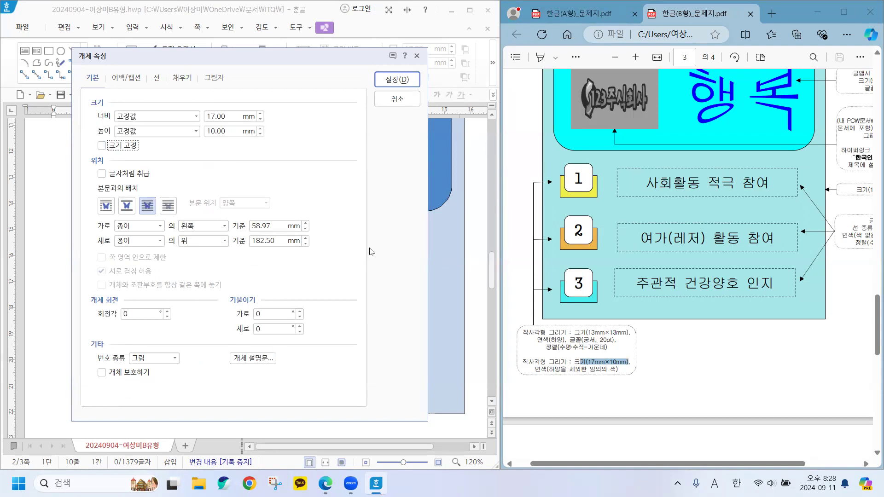
left_click(261, 114)
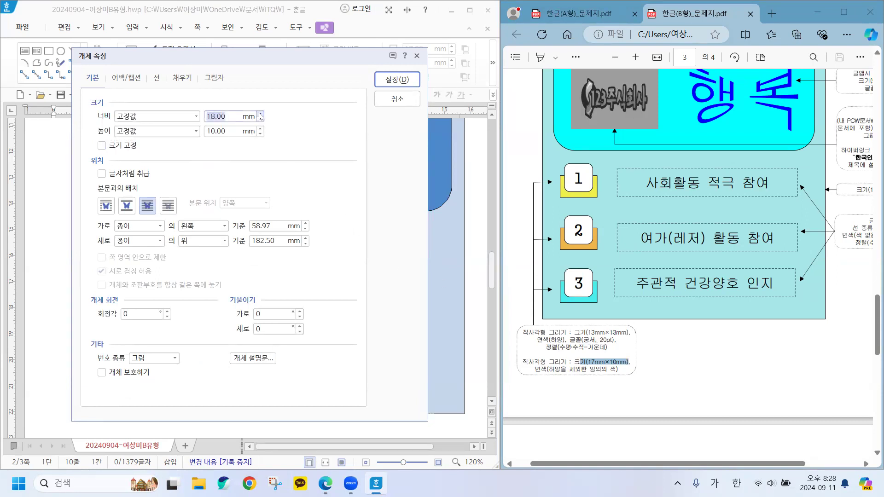
type("13")
key("Tab")
type("13")
left_click(122, 147)
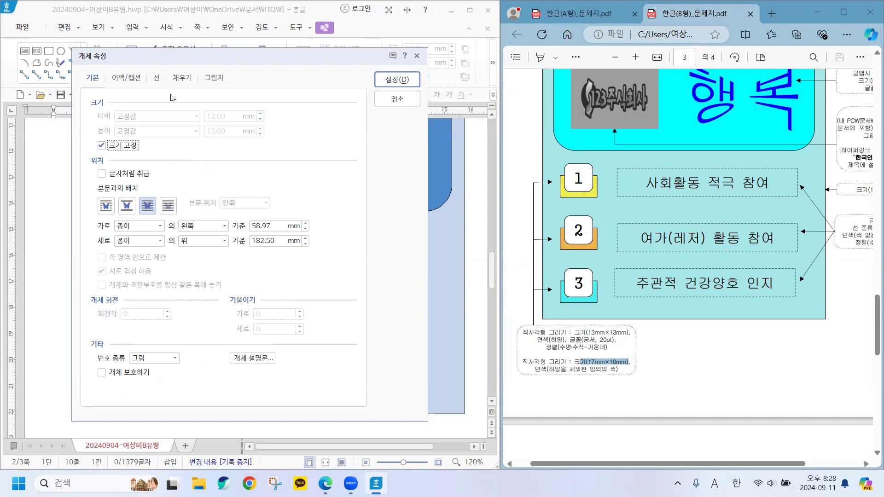
Step: Give the 13 mm square rounded corners and a white fill, and place it overlapping the yellow rectangle's upper edge
left_click(157, 80)
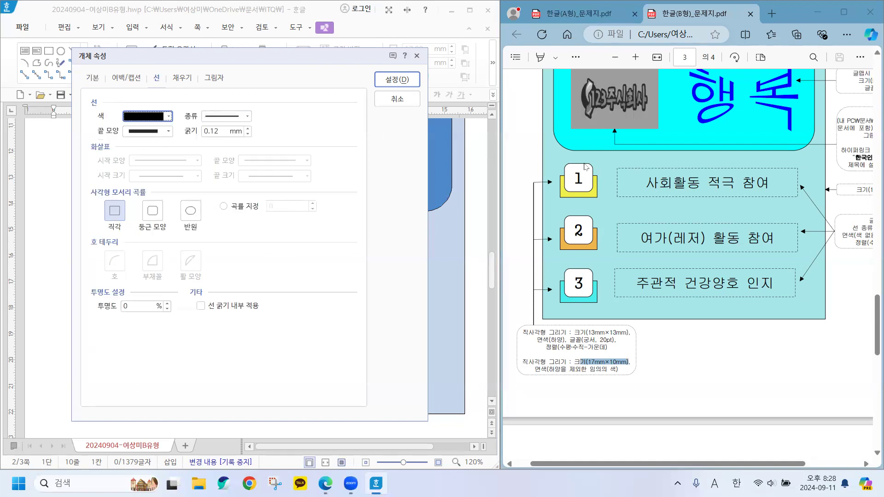
left_click(156, 211)
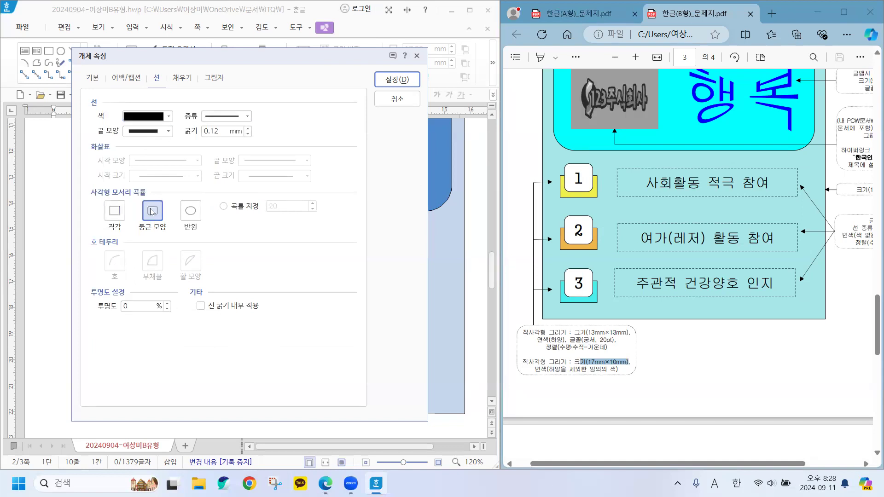
left_click(183, 78)
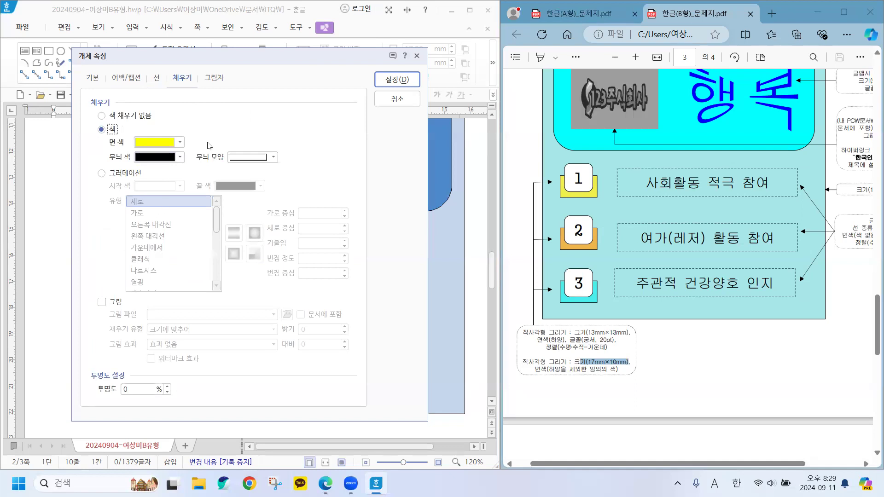
left_click(180, 143)
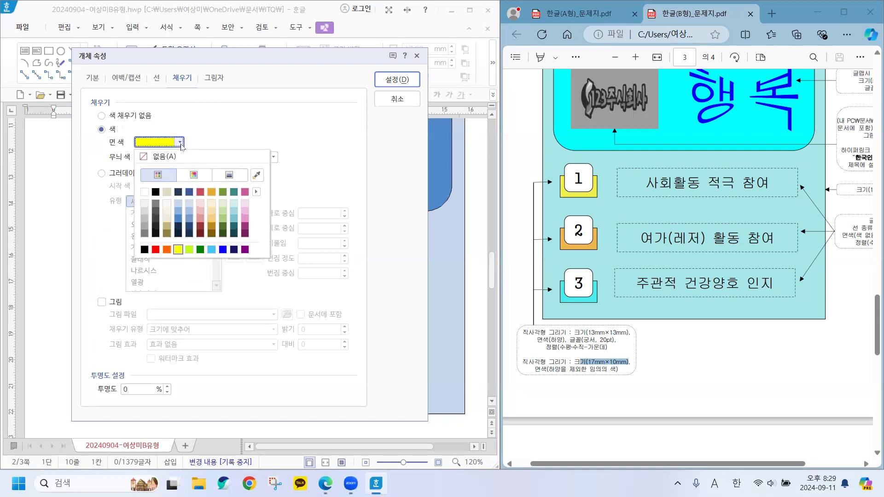
left_click(144, 192)
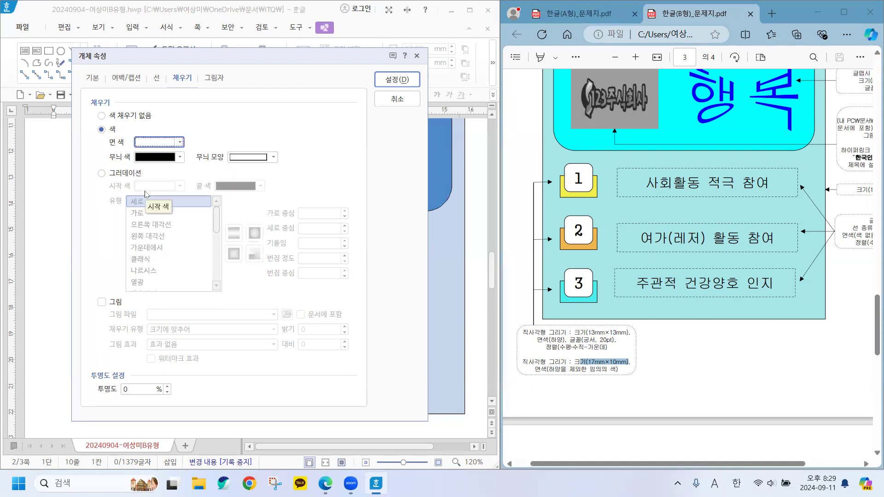
left_click(394, 81)
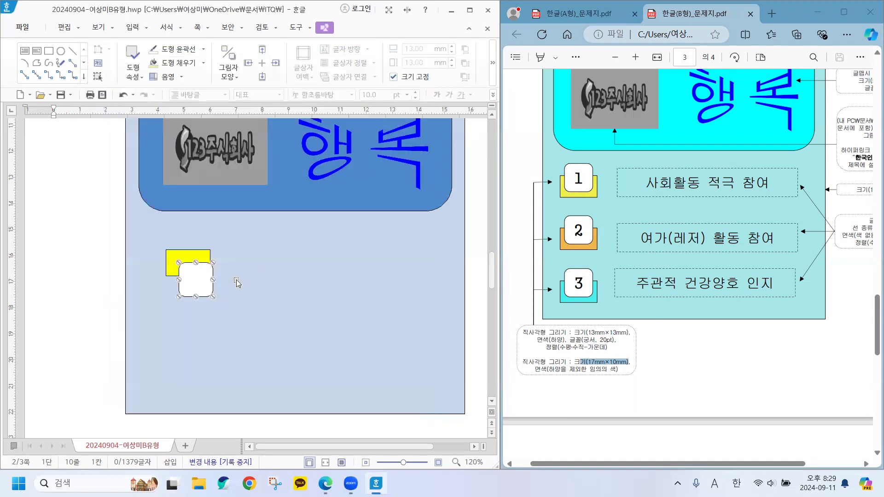
left_click_drag(195, 281, 186, 253)
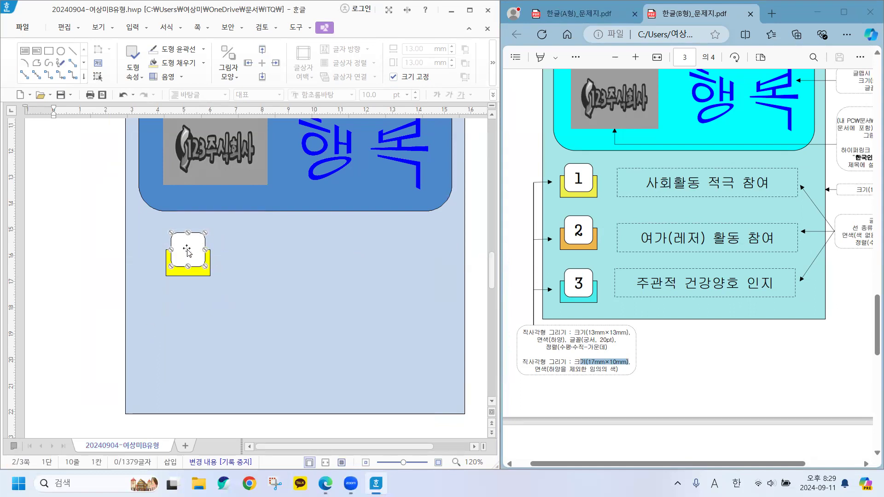
Step: Enable text inside the white rounded square, formatted as 궁서 20 pt and centre-aligned
right_click(187, 251)
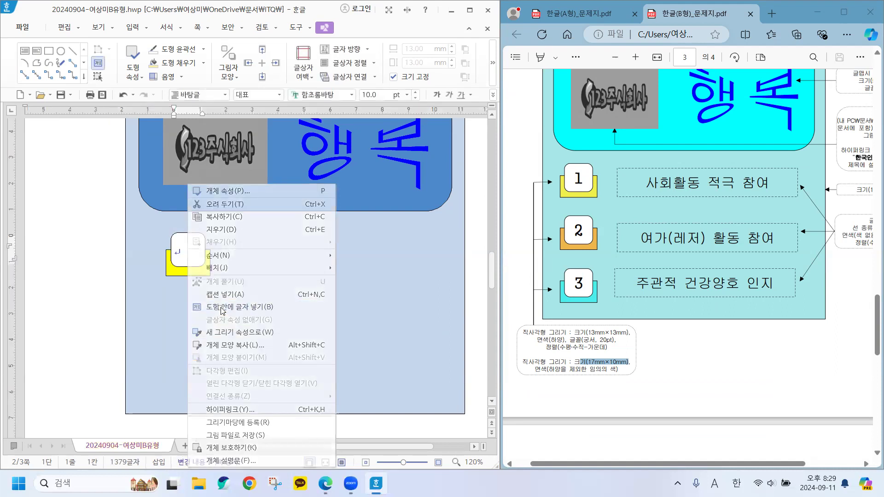
left_click(221, 307)
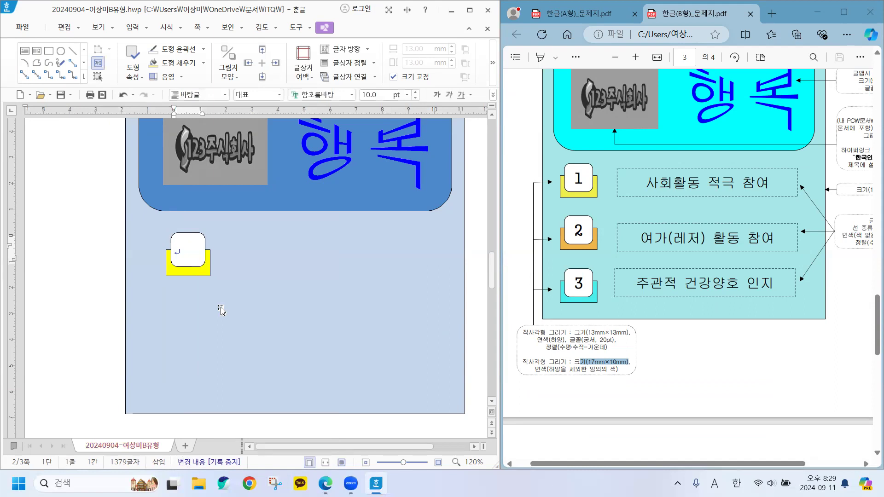
left_click(337, 95)
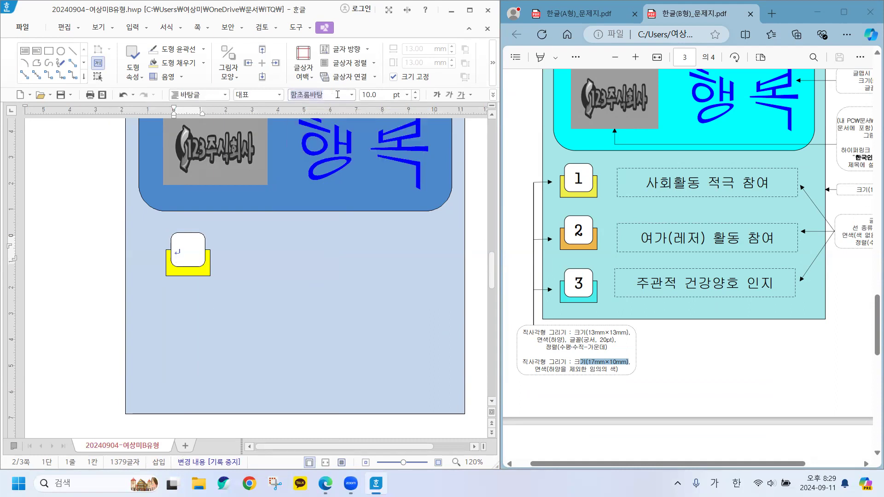
type("궁")
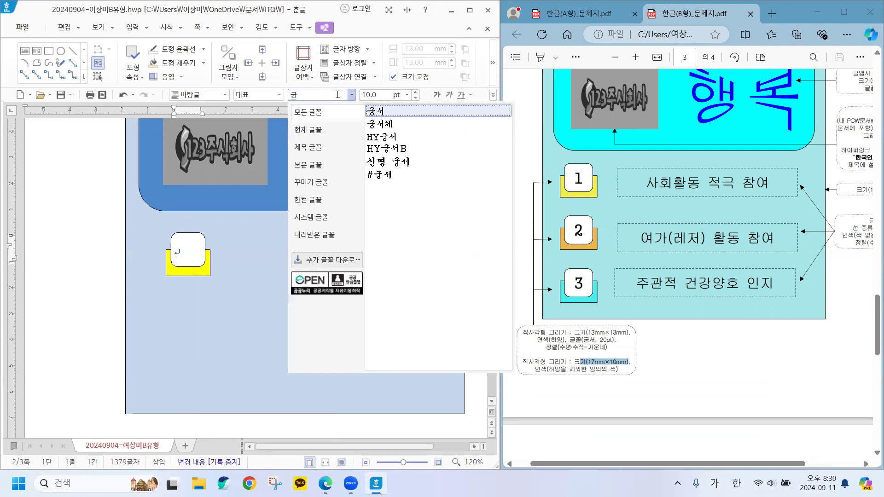
key("Return")
left_click(378, 93)
type("20.0")
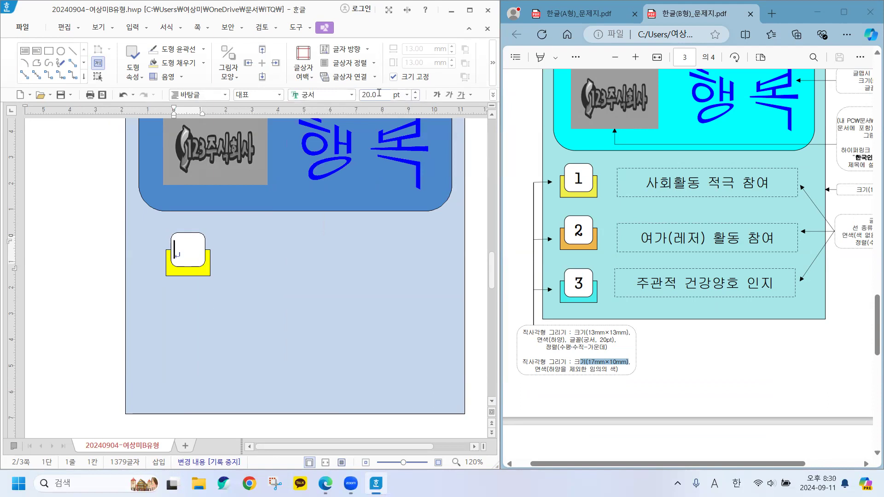
left_click(494, 96)
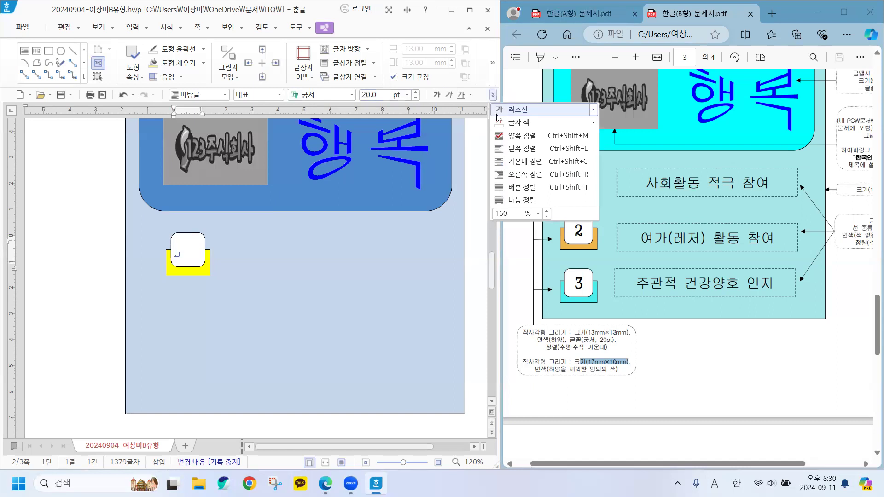
left_click(520, 162)
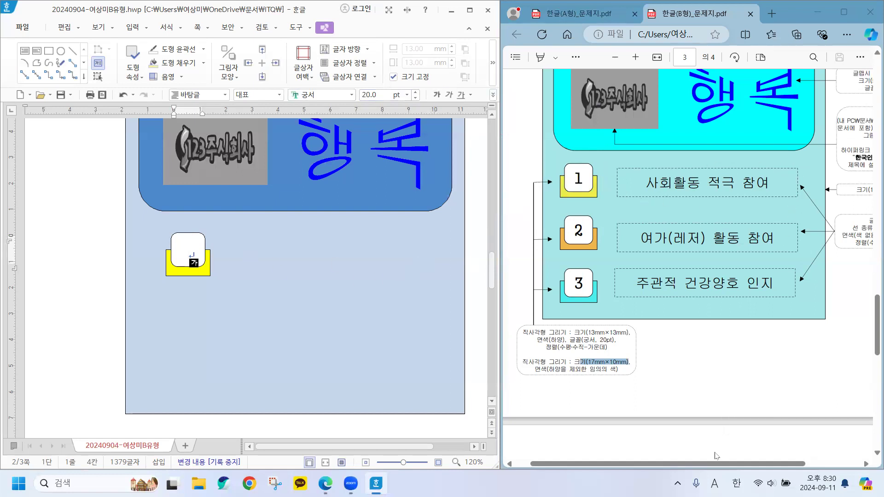
Step: Draw a text box about 83 mm by 14 mm on the background beside the yellow and white number box
left_click_drag(716, 463, 764, 456)
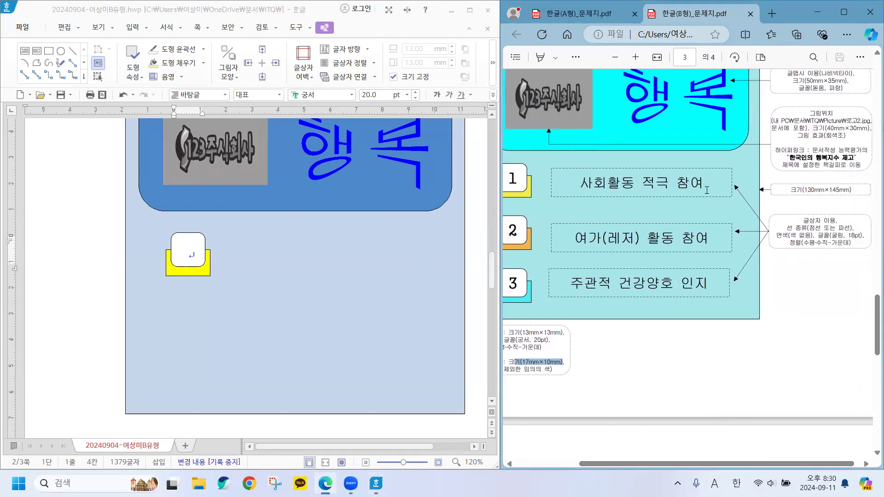
left_click(23, 54)
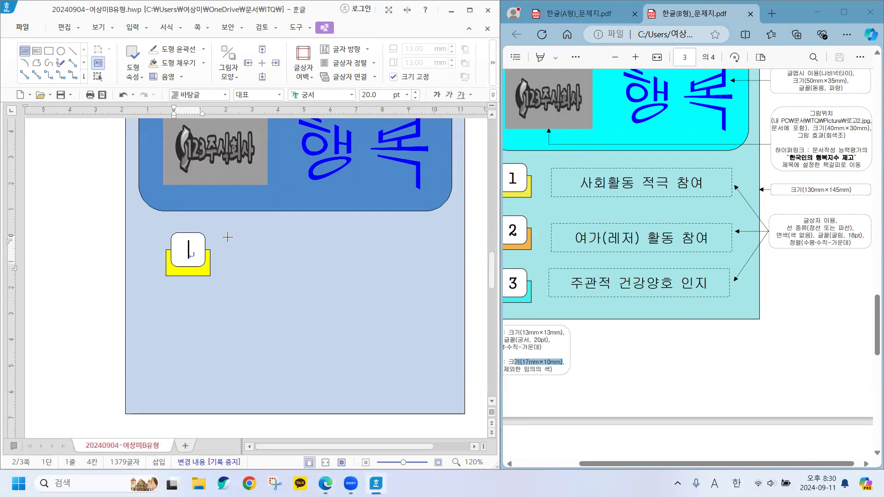
left_click_drag(221, 239, 450, 275)
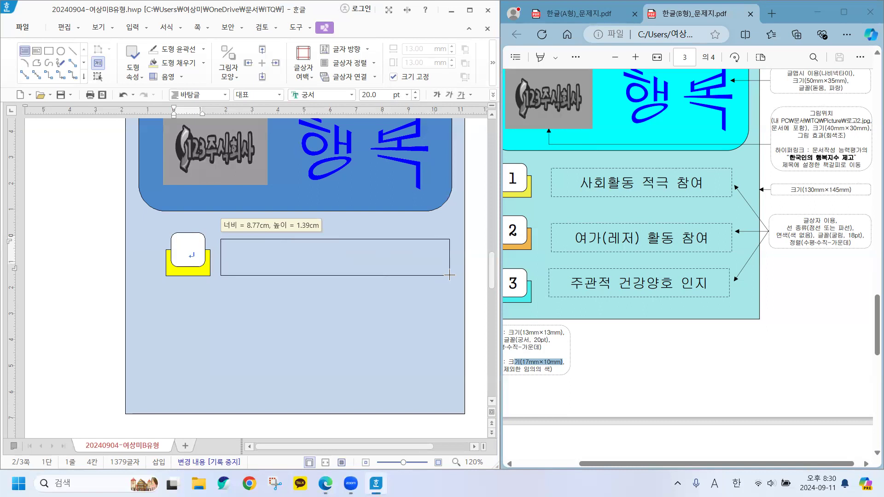
left_click_drag(449, 275, 436, 275)
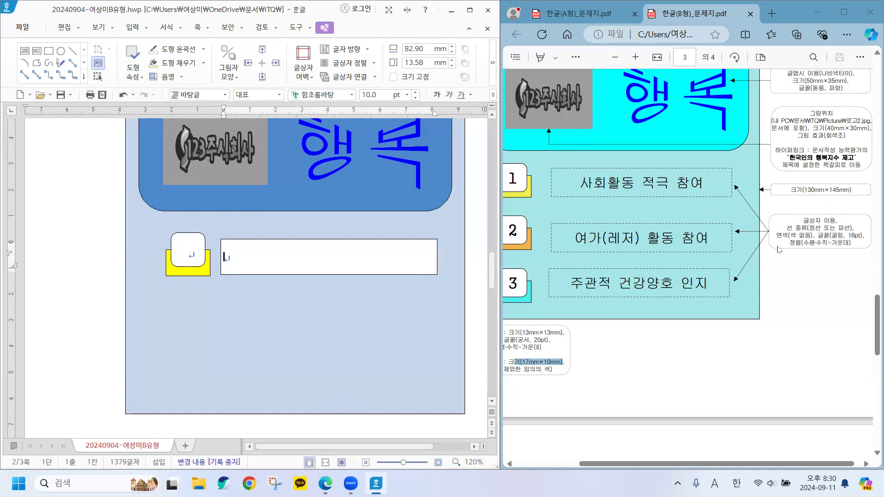
Step: Set the new text box's text format to 굴림 18 pt with centre alignment
key("Hangul")
left_click(338, 96)
type("굴")
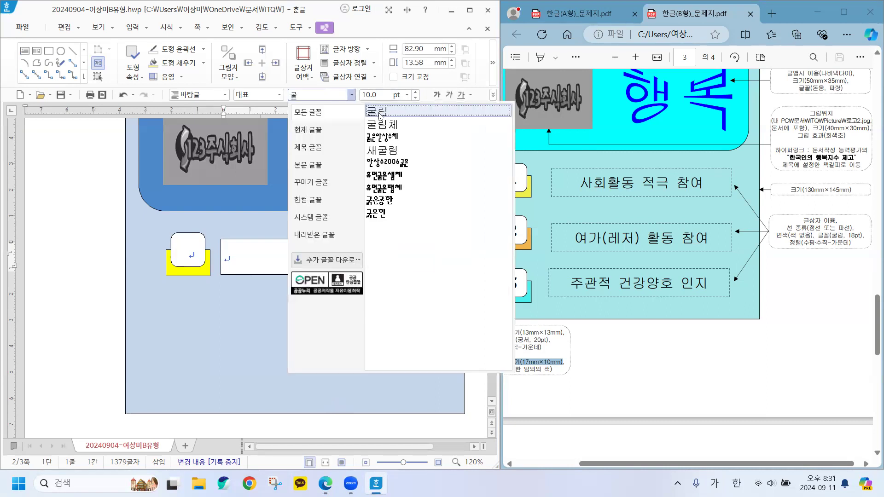
left_click(380, 113)
left_click(379, 96)
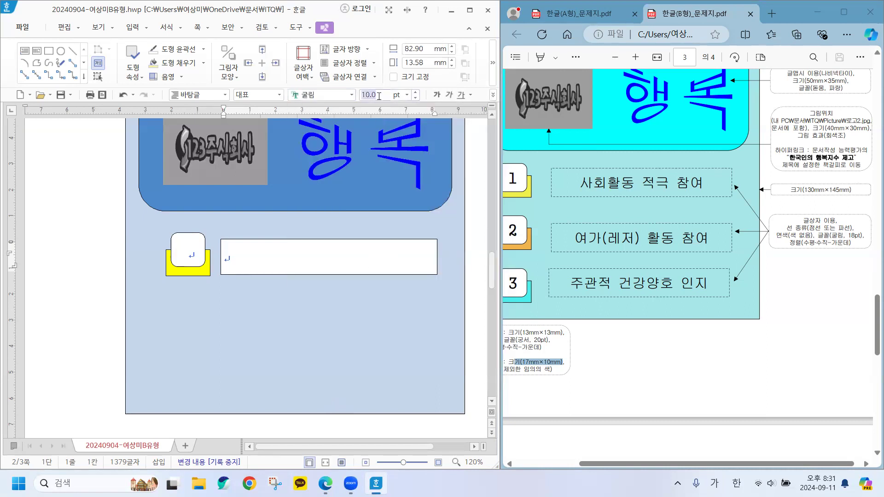
type("18.0")
key("Hangul")
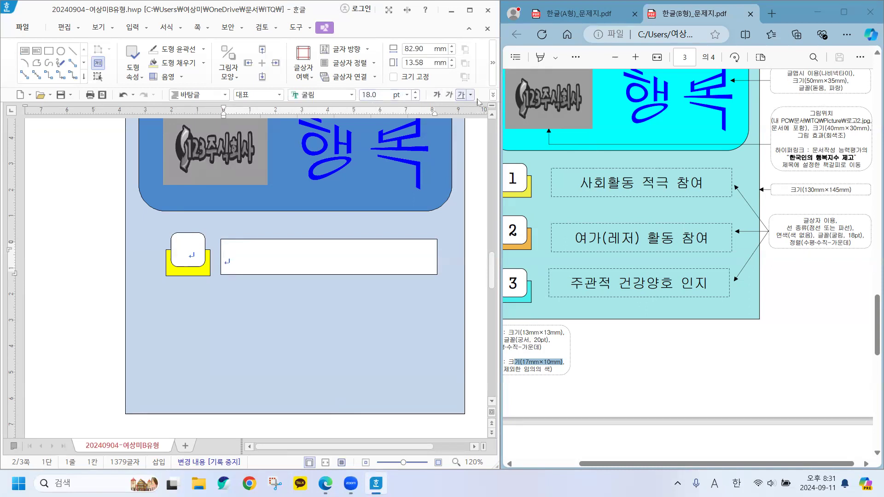
left_click(493, 95)
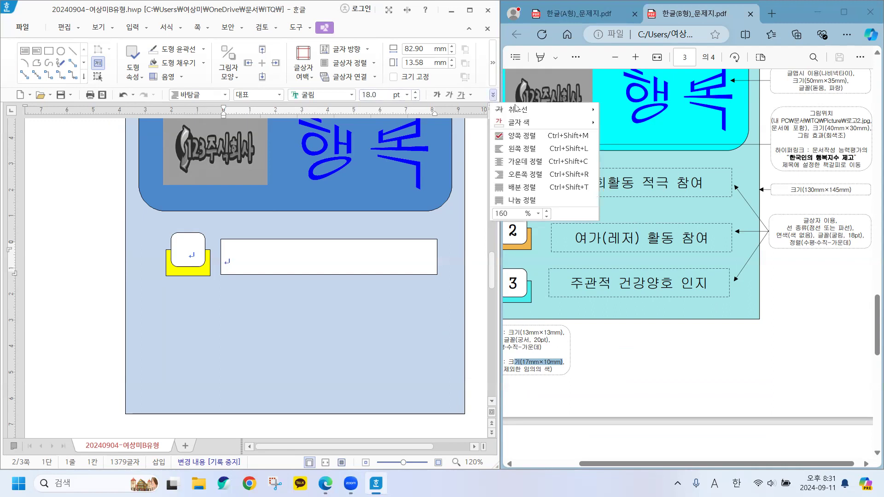
left_click(508, 161)
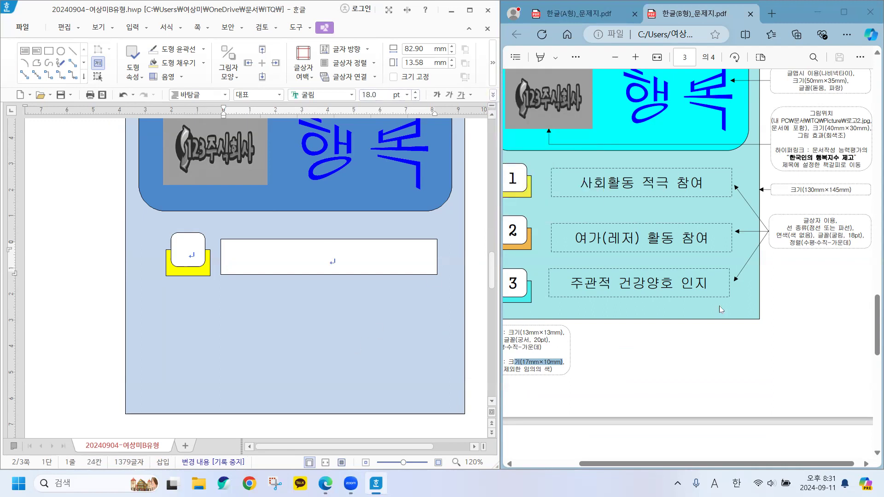
Step: Give the text box beside the number box a dashed outline and no fill, as the exam PDF specifies
left_click_drag(788, 228, 854, 230)
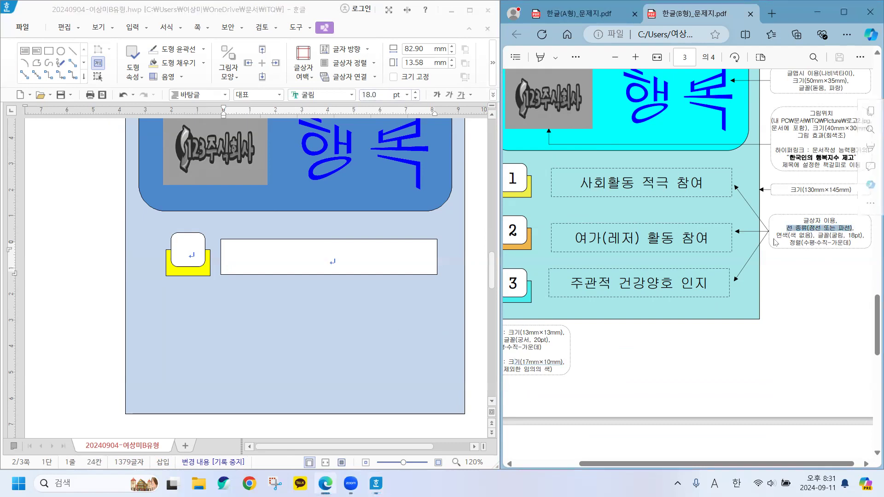
left_click_drag(776, 235, 804, 236)
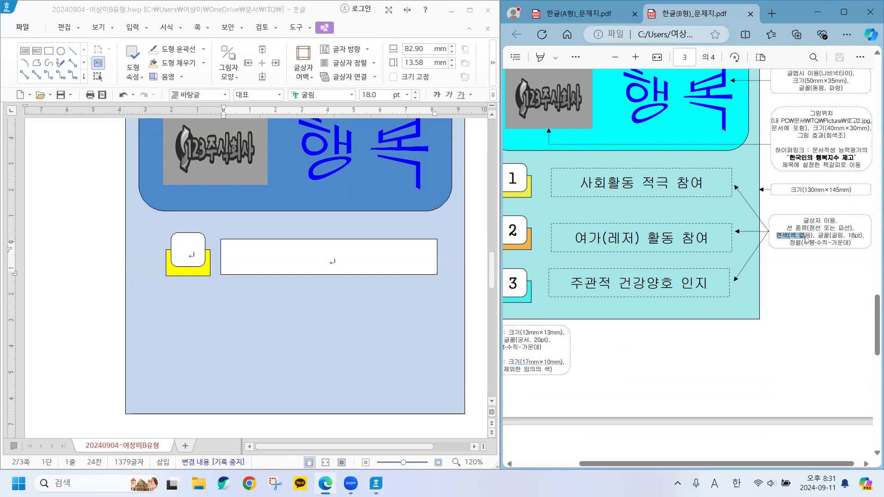
double_click(374, 243)
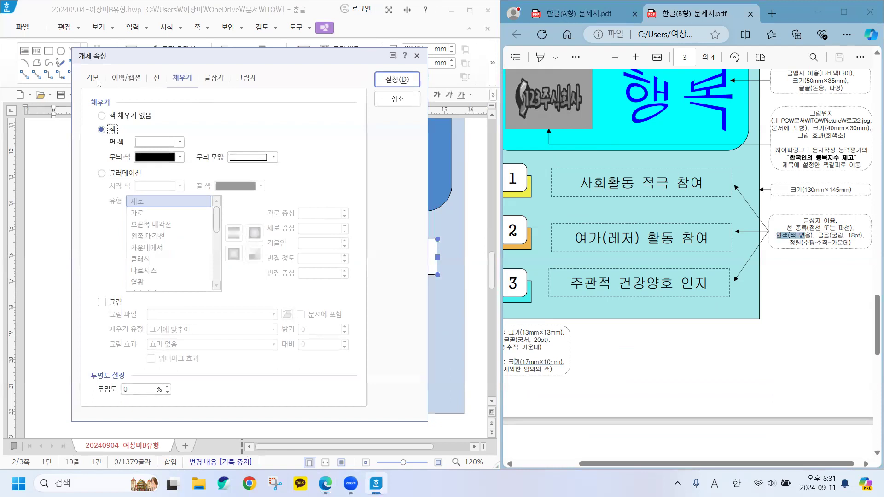
left_click(157, 80)
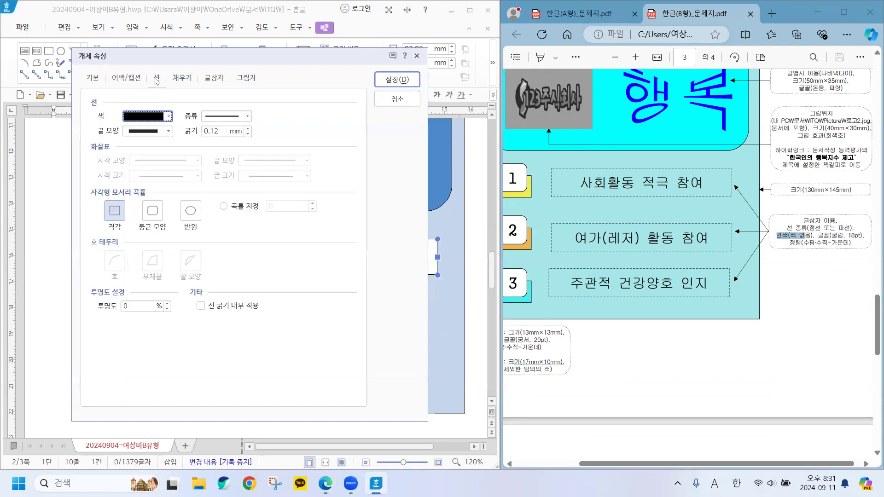
left_click(218, 117)
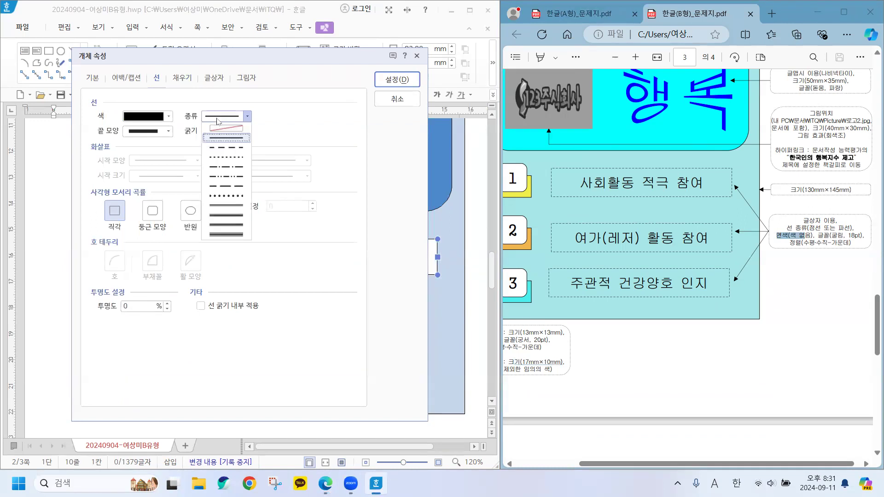
left_click(223, 148)
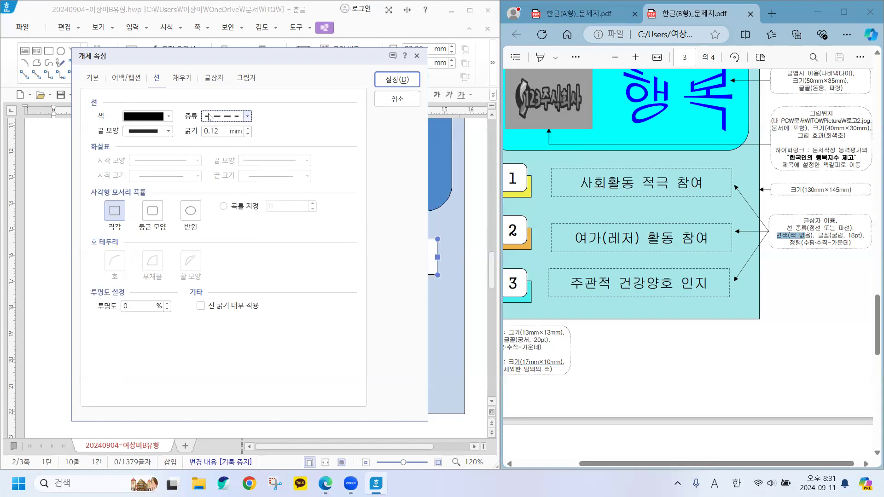
left_click(181, 79)
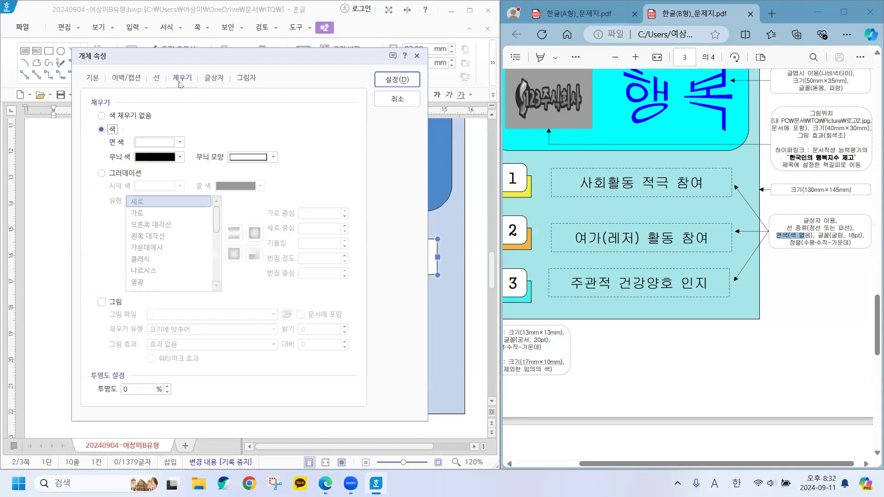
left_click(120, 116)
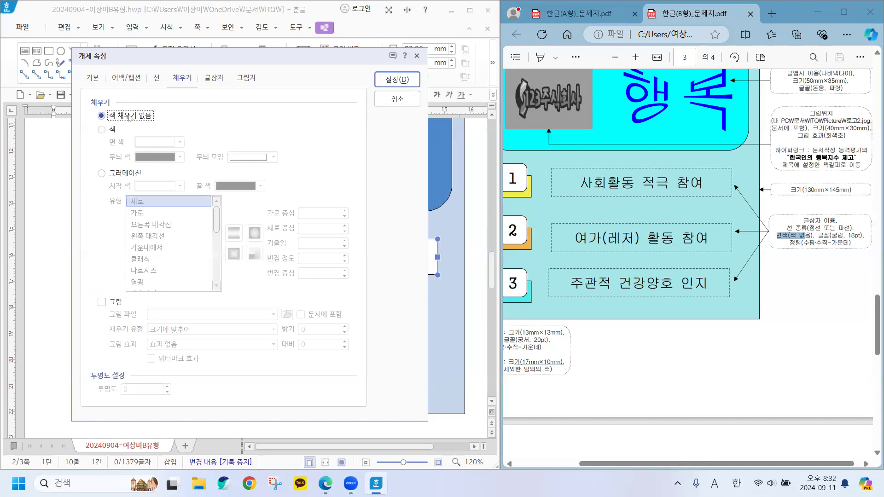
left_click(388, 79)
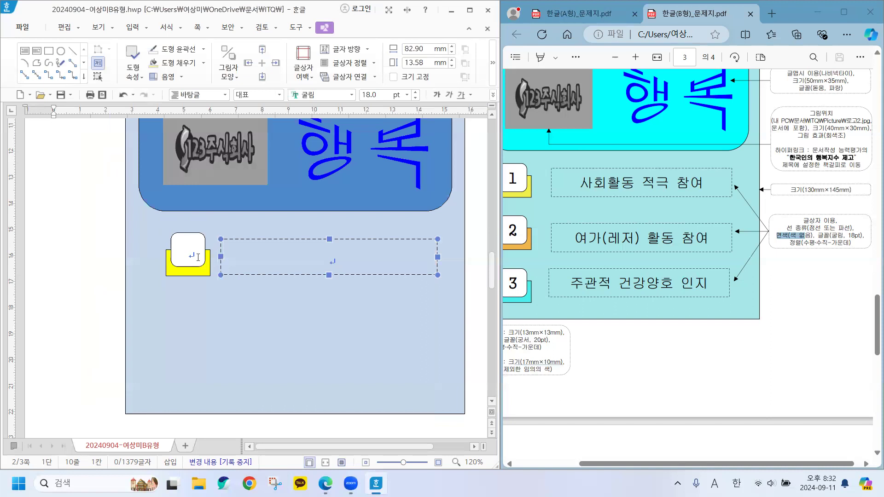
Step: Select the white rounded square with its yellow rectangle and nudge both left, closer to the background's left edge
left_click(173, 243)
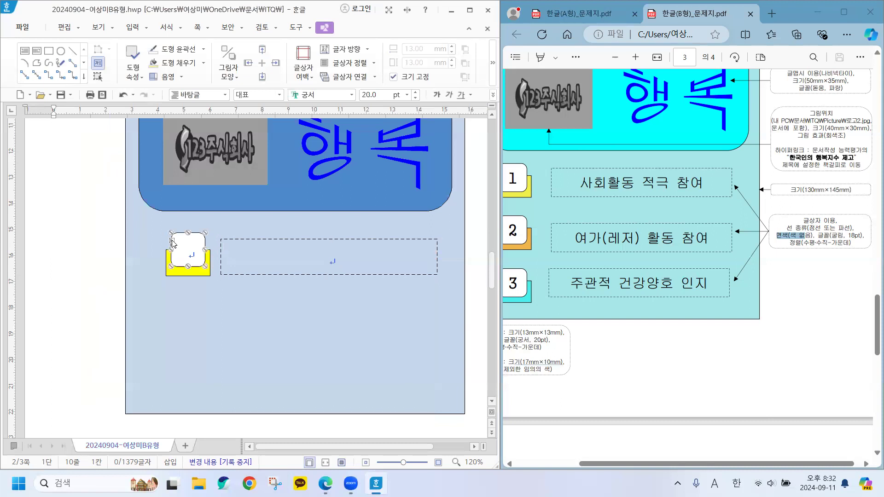
left_click(172, 275, "shift")
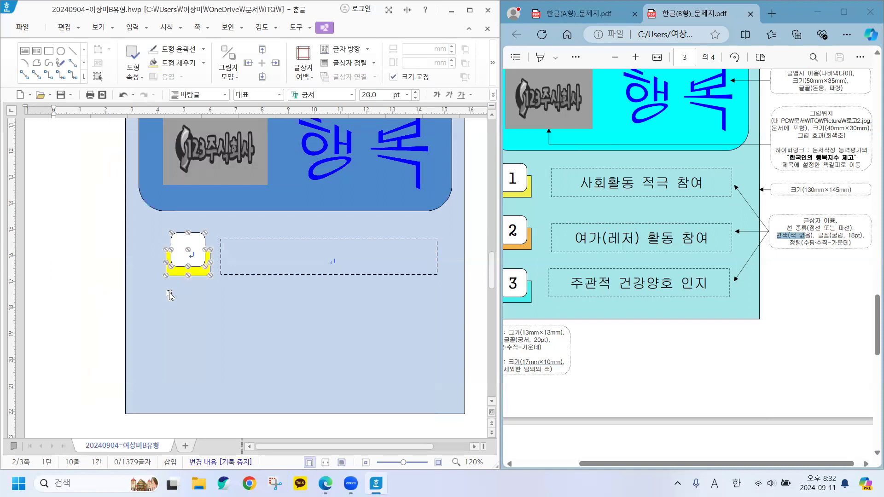
key("Left")
key("Left")
key("Left")
key("Left")
key("Left")
key("Left")
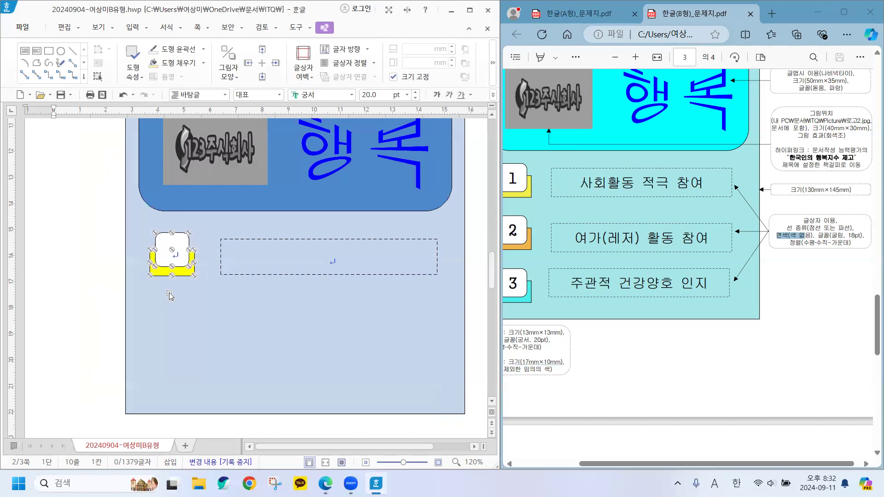
Step: Nudge the dashed text box left so it sits close beside the number box
left_click(251, 275)
key("Left")
key("Left")
key("Left")
key("Left")
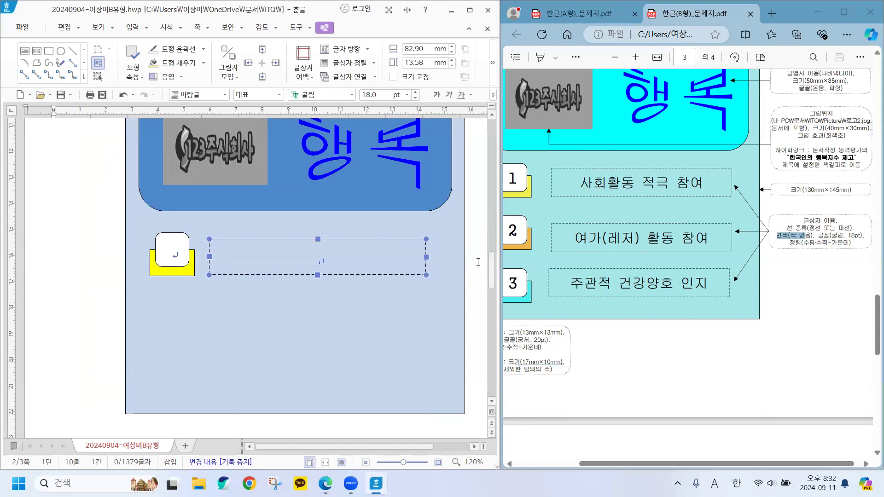
key("Escape")
scroll(172, 221, "down", 3)
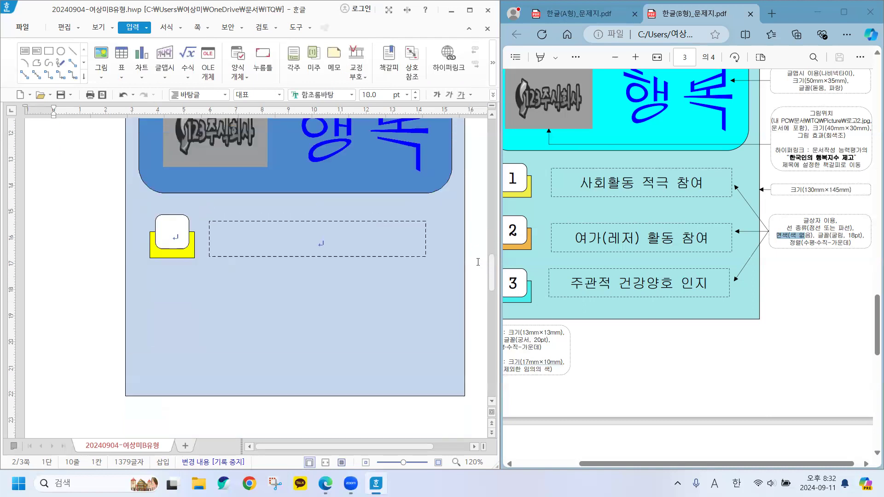
left_click(368, 257)
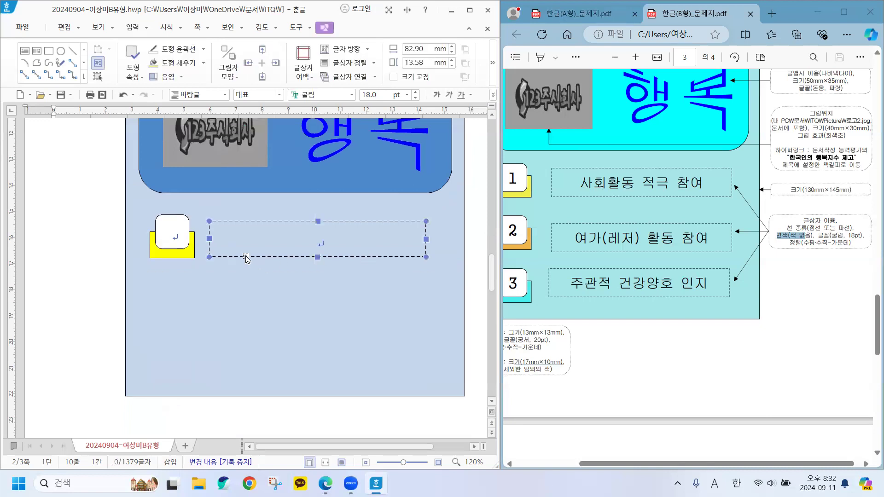
left_click(164, 222, "shift")
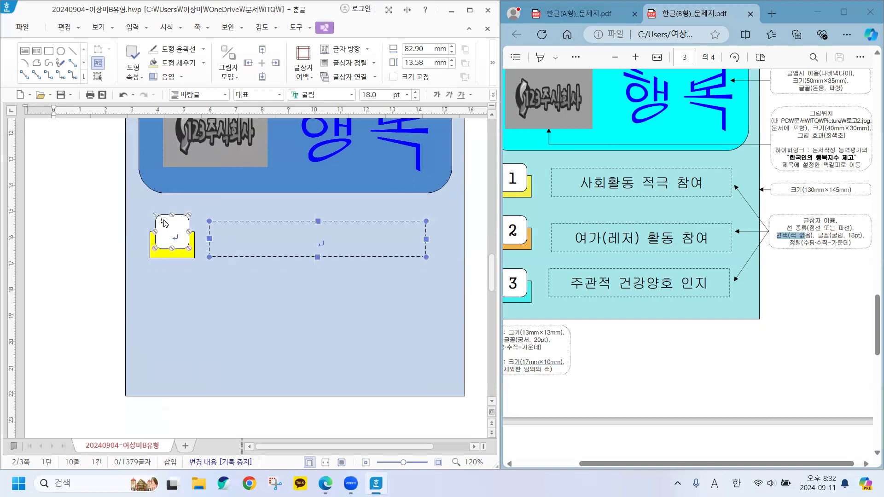
left_click(166, 262, "shift")
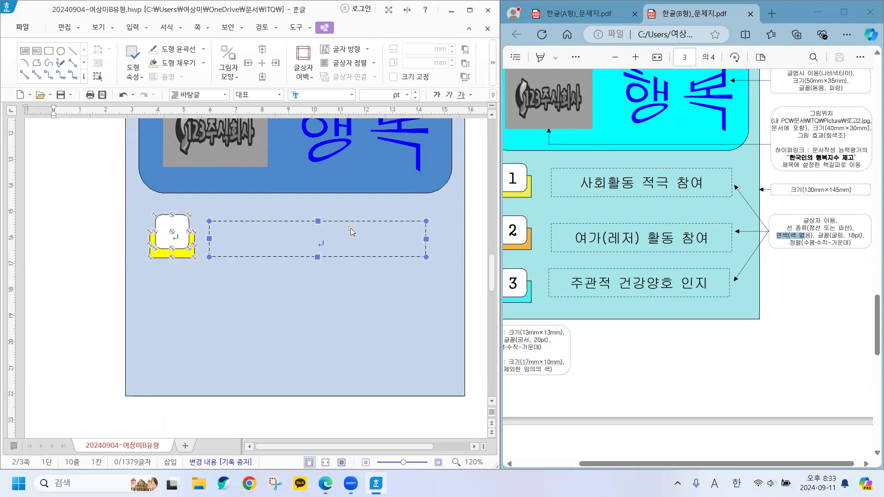
left_click(65, 184)
scroll(65, 184, "up", 5)
scroll(66, 193, "down", 3)
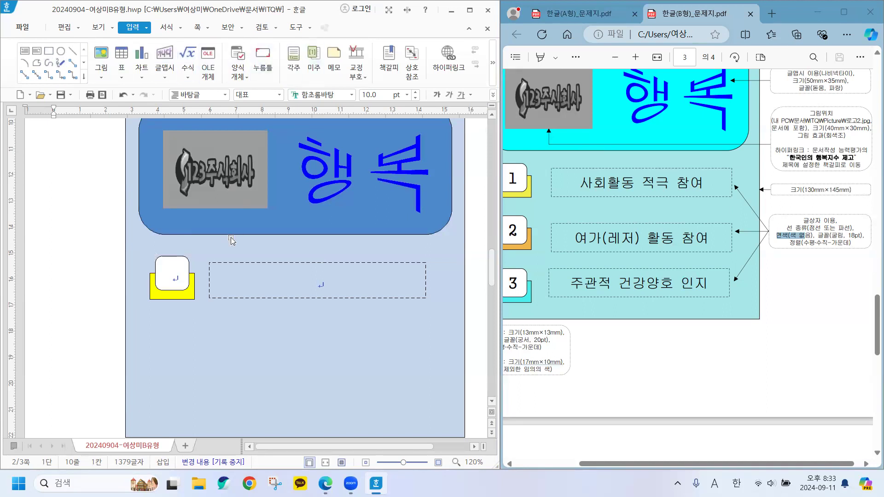
left_click(224, 262)
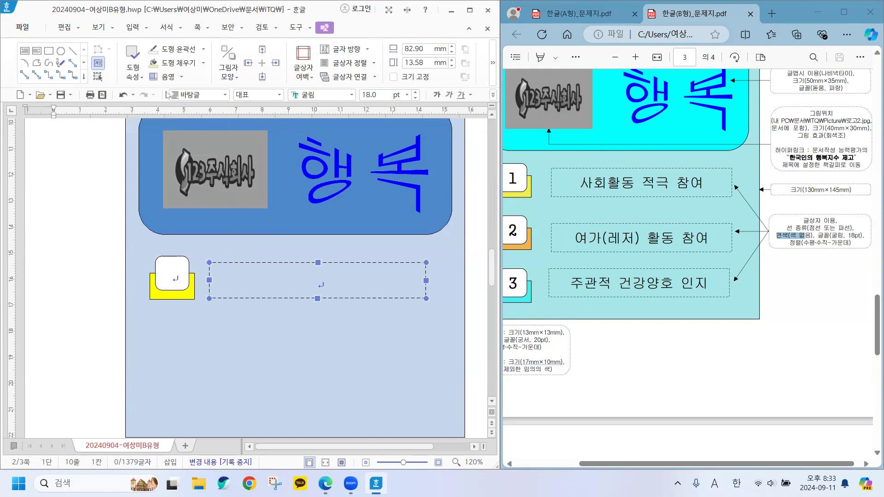
left_click(98, 78)
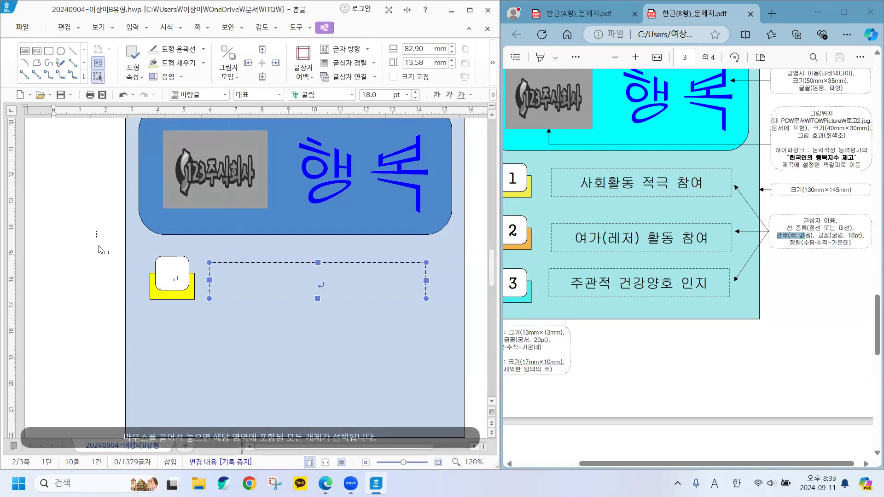
left_click_drag(95, 231, 451, 325)
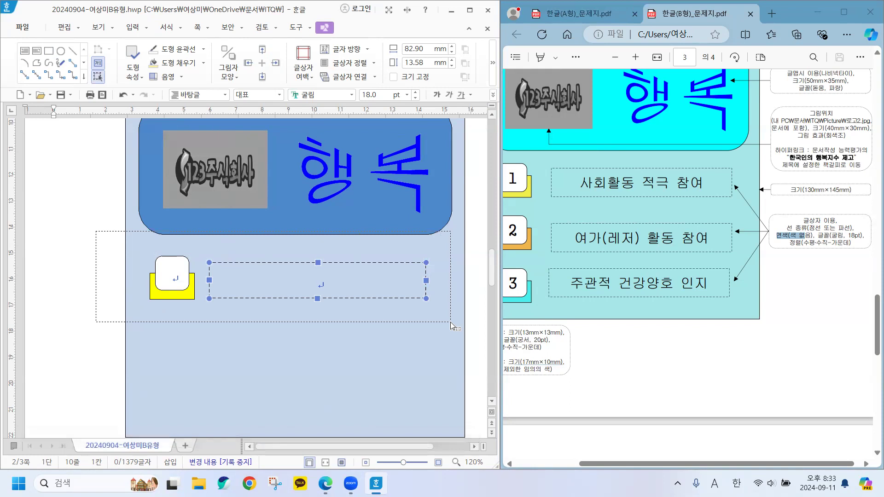
left_click_drag(451, 325, 451, 325)
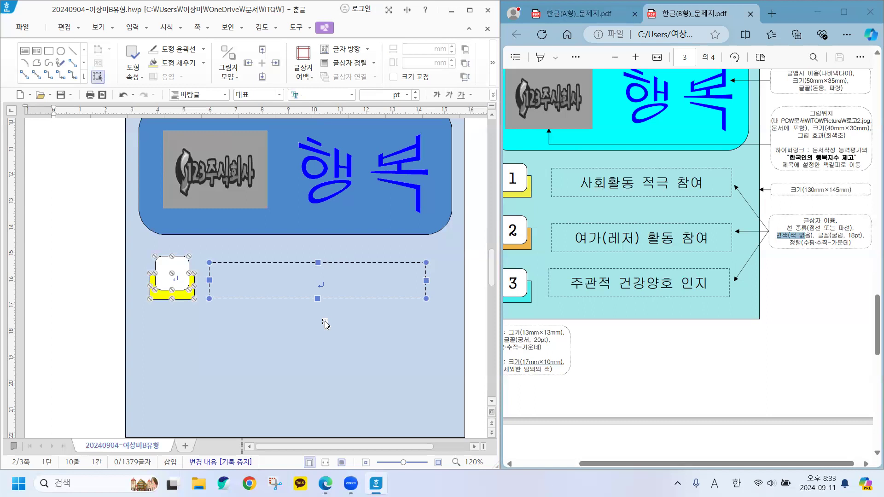
left_click(96, 77)
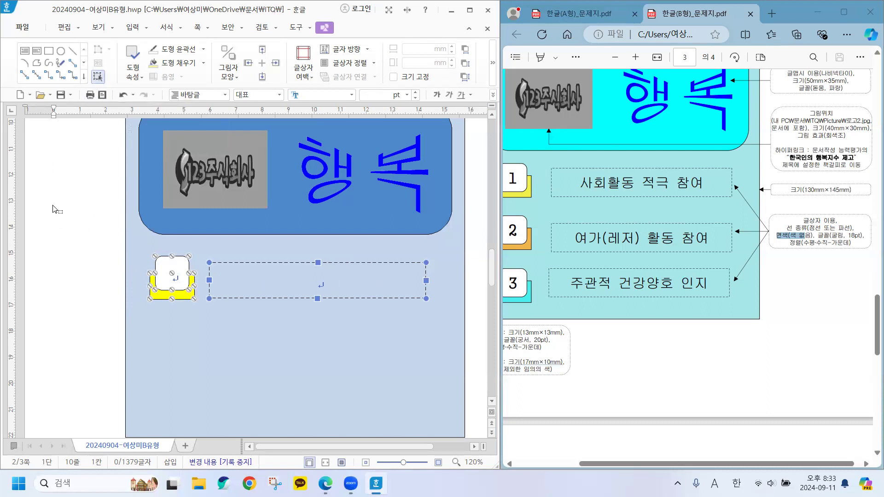
left_click(97, 77)
left_click(59, 249)
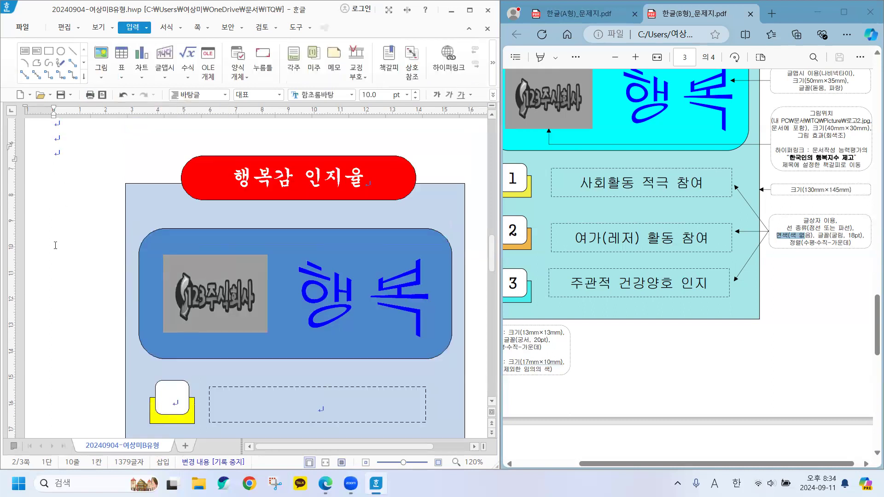
Step: Copy the dashed text box, white square and yellow rectangle together twice, straight below the original, to form three evenly spaced rows
scroll(81, 280, "down", 3)
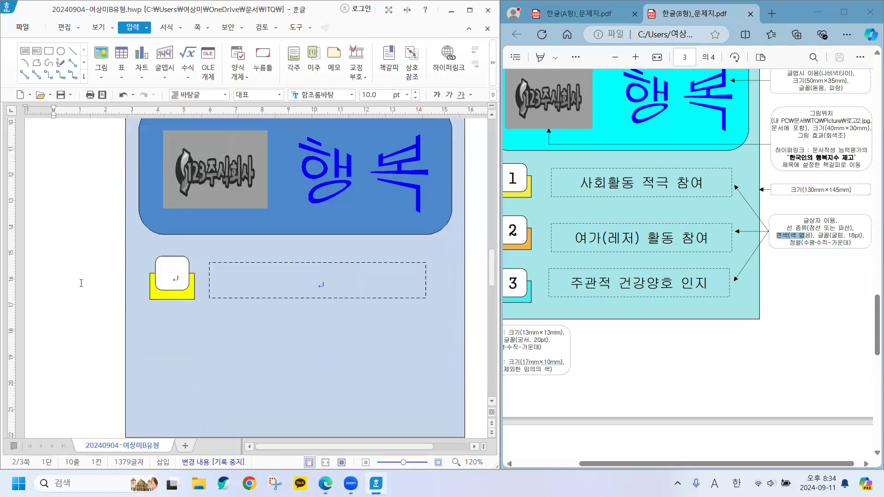
left_click(212, 298)
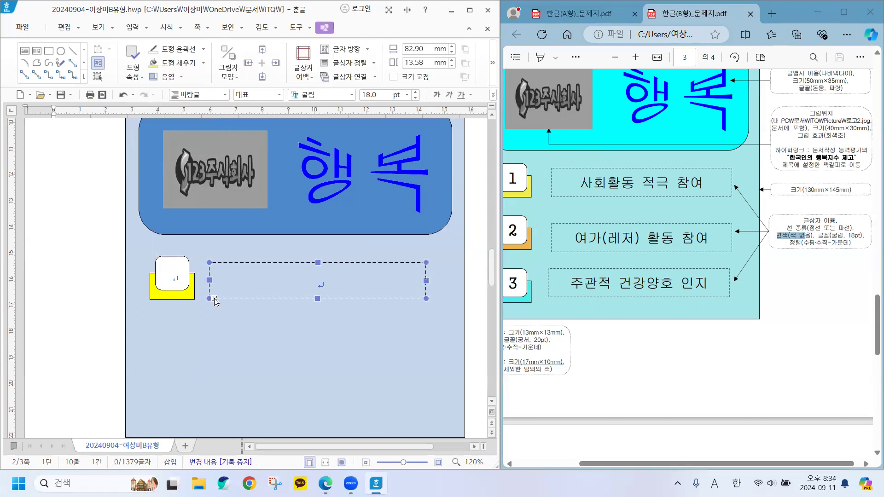
left_click(186, 264, "shift")
left_click(187, 295, "shift")
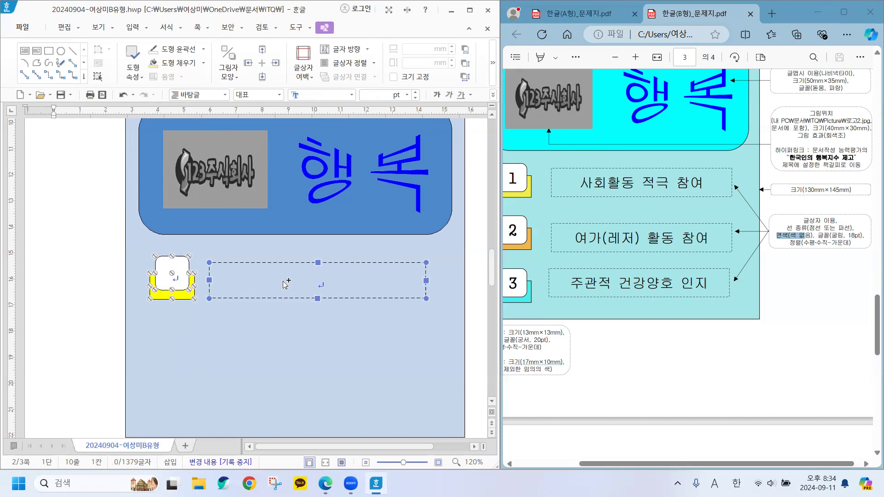
left_click_drag(284, 282, 297, 408)
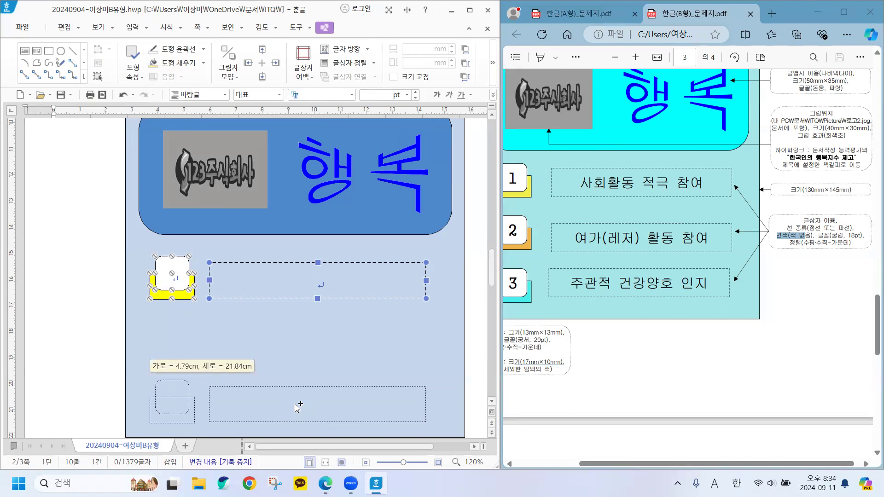
left_click_drag(297, 408, 297, 408)
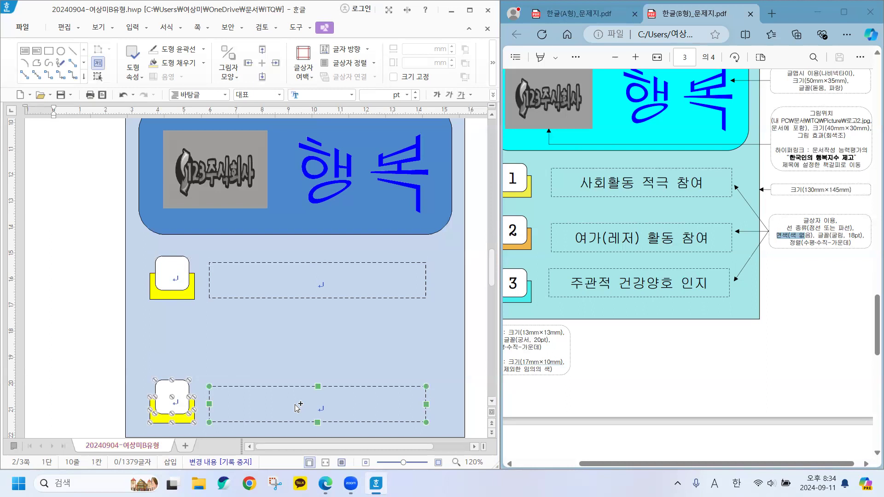
left_click_drag(297, 408, 288, 344)
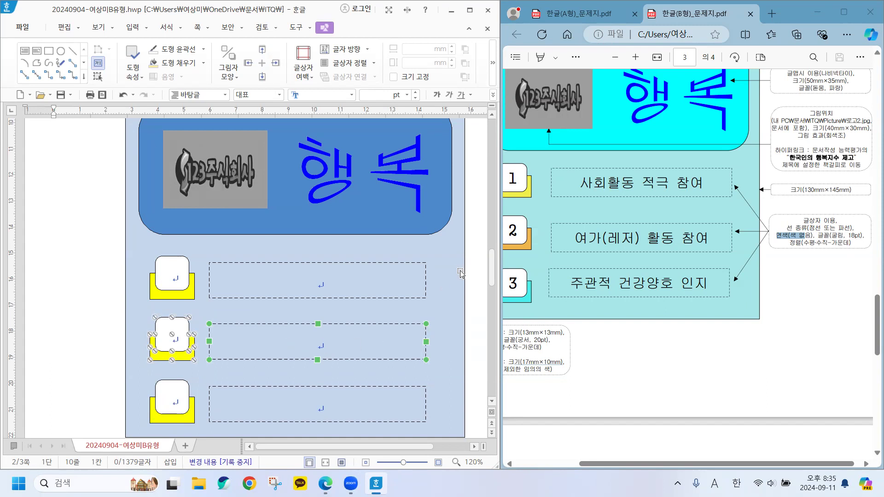
Step: Fill the rectangle behind the second row's white square with red instead of yellow
left_click(703, 384)
scroll(703, 384, "left", 2)
scroll(704, 383, "left", 2)
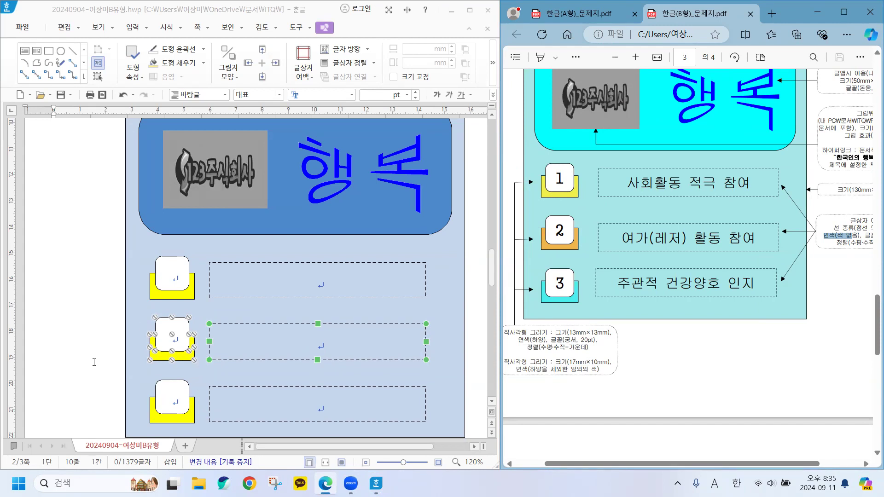
left_click(184, 361)
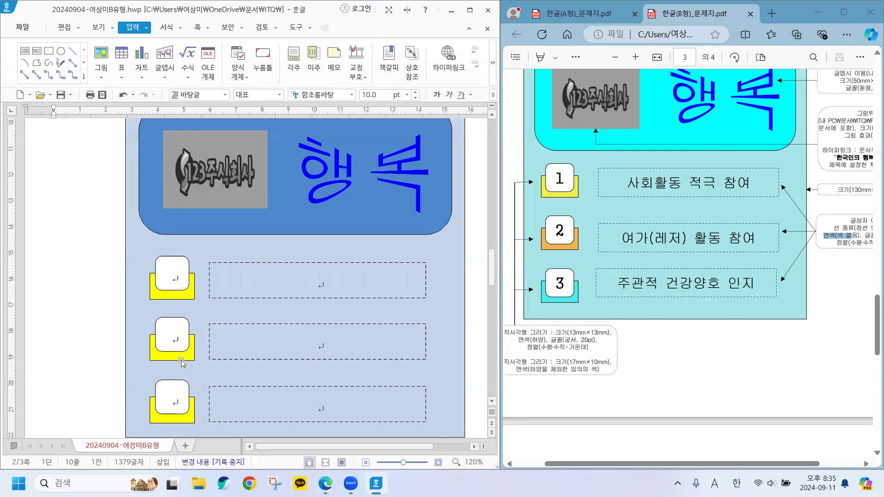
double_click(182, 363)
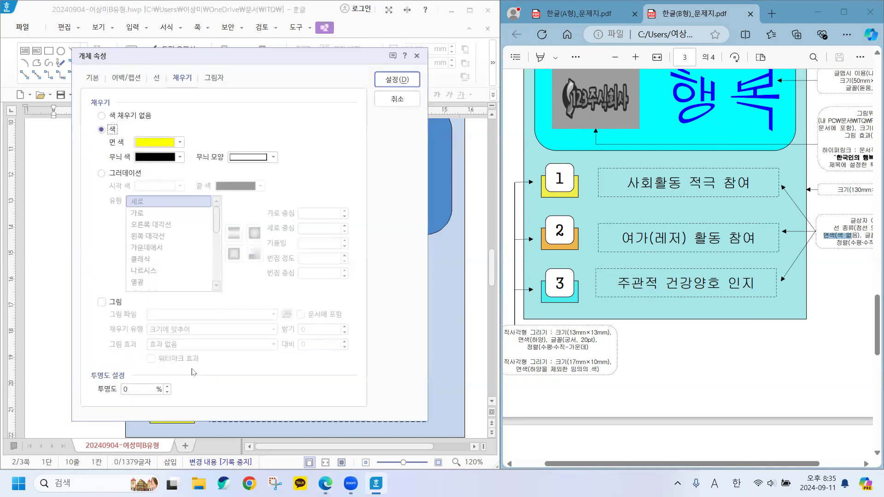
left_click(180, 143)
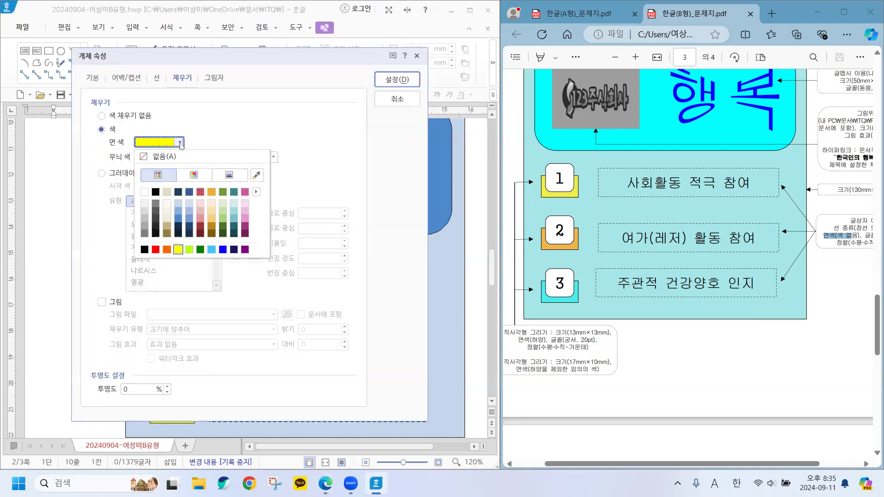
left_click(200, 192)
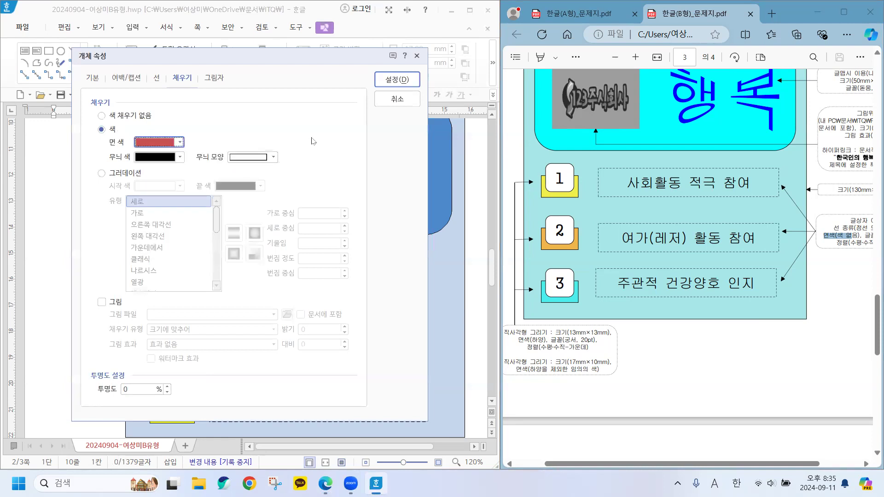
left_click(388, 80)
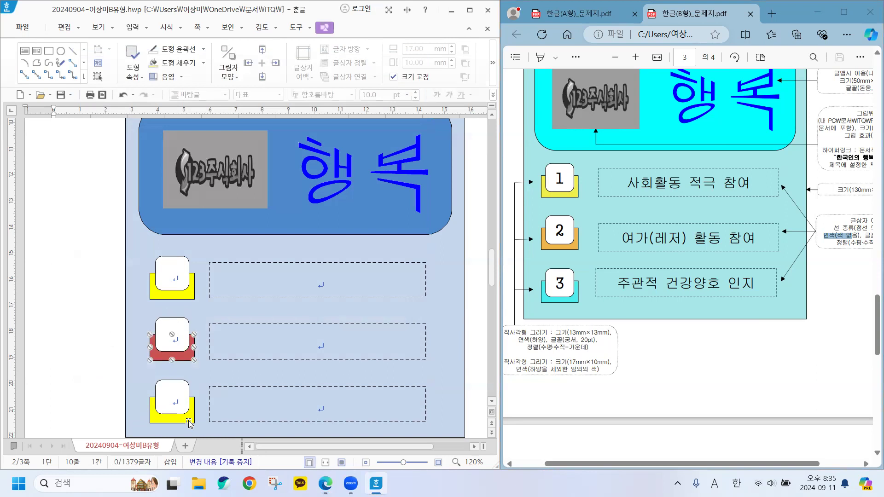
Step: Fill the rectangle behind the third row's white square with sky blue
left_click(189, 425)
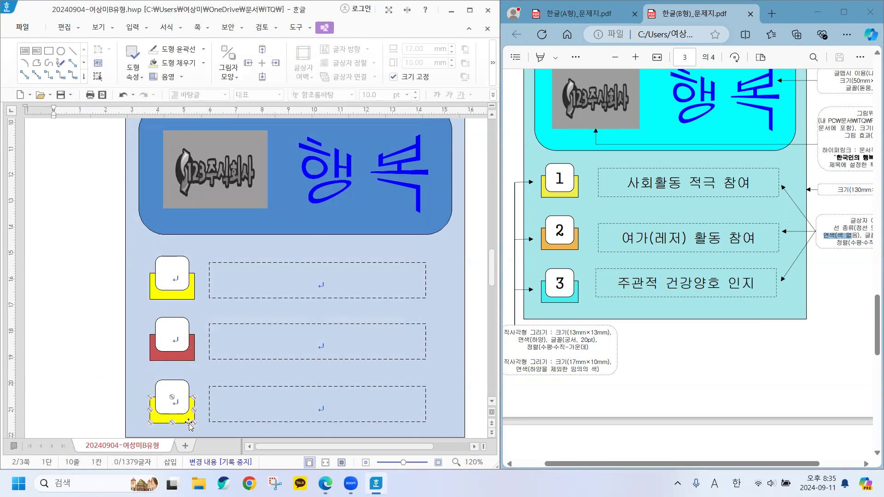
double_click(189, 424)
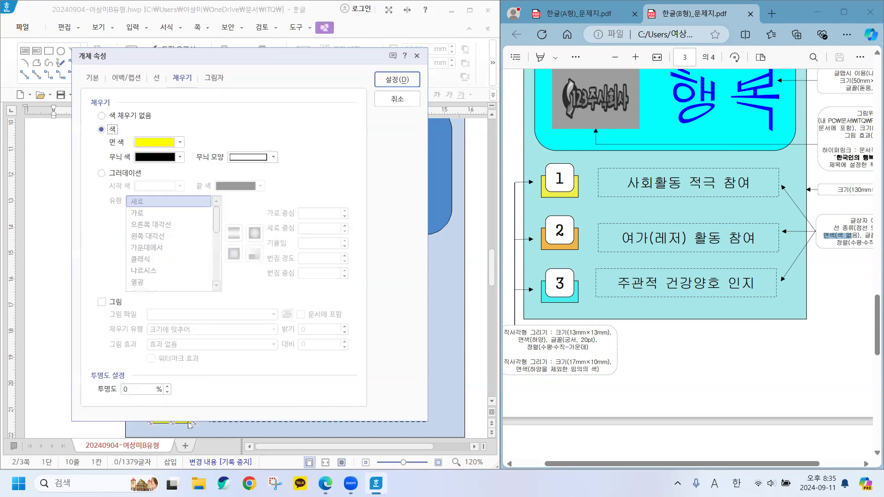
left_click(180, 142)
left_click(211, 249)
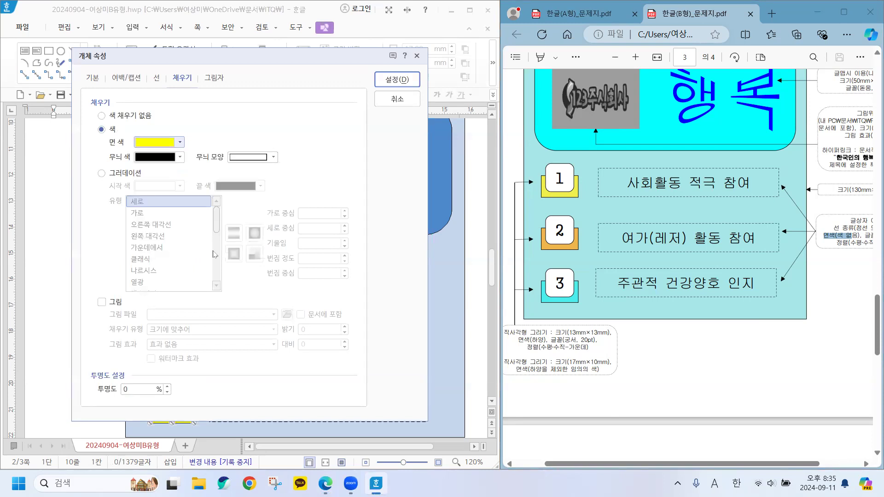
left_click(397, 81)
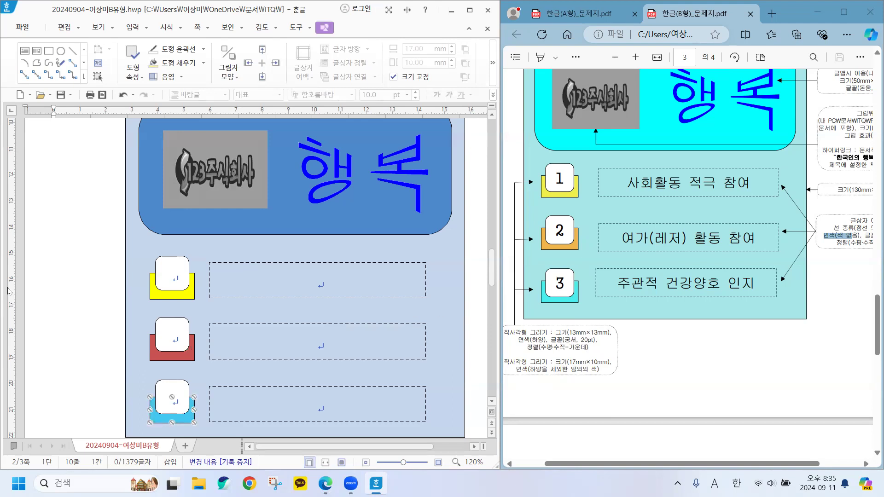
Step: Number the three white rounded squares 1, 2 and 3 from the first row down
scroll(72, 249, "down", 2)
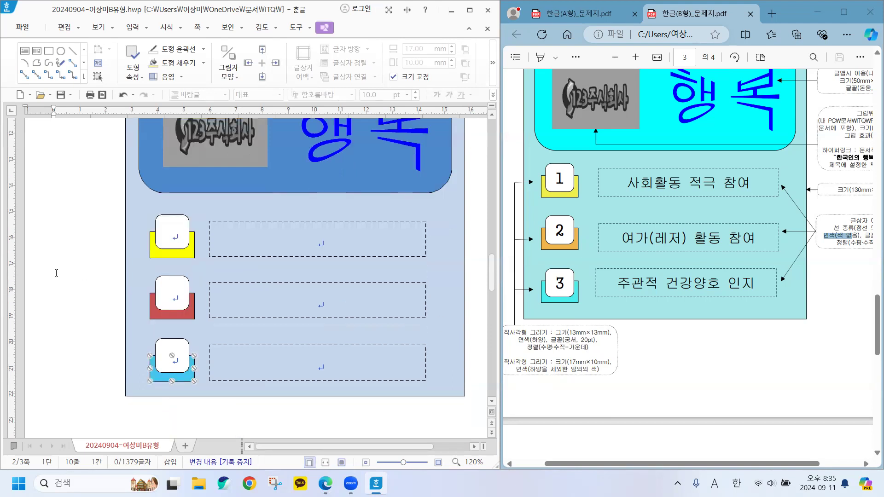
left_click(172, 238)
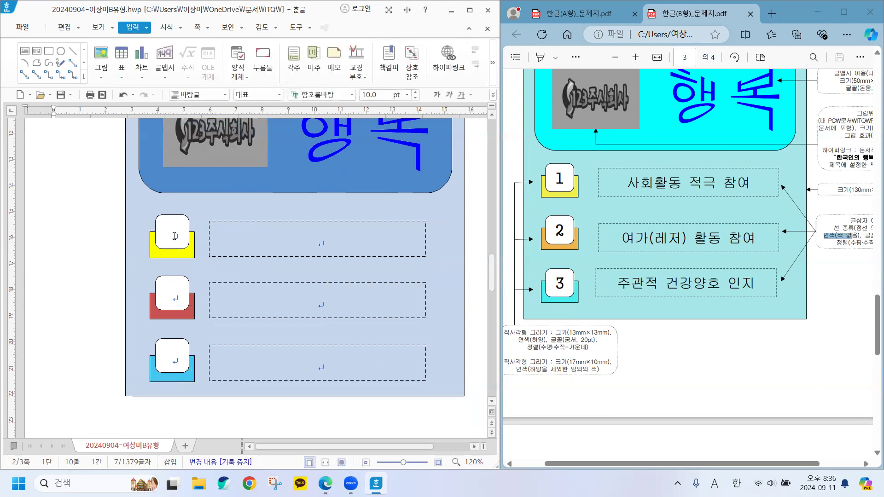
type("1")
left_click(175, 282)
type("2")
left_click(178, 354)
type("3")
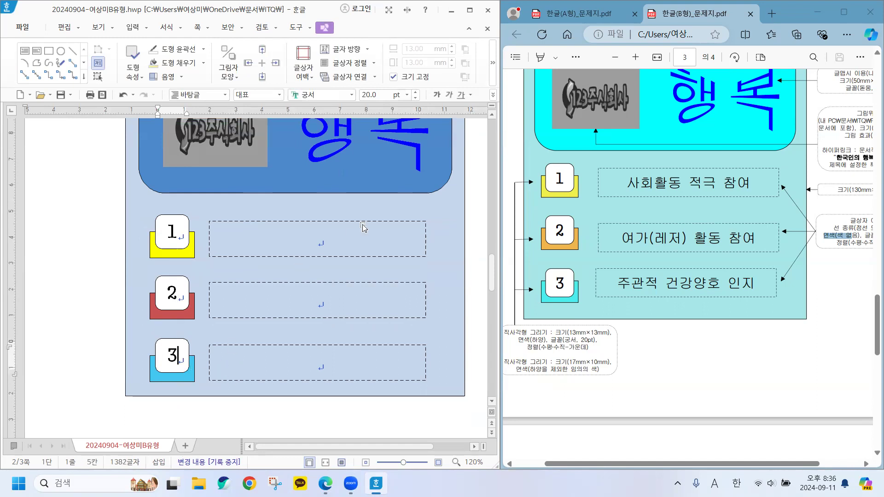
Step: Enter "사회활동 적극 참여" in the first row's dashed text box
left_click(320, 240)
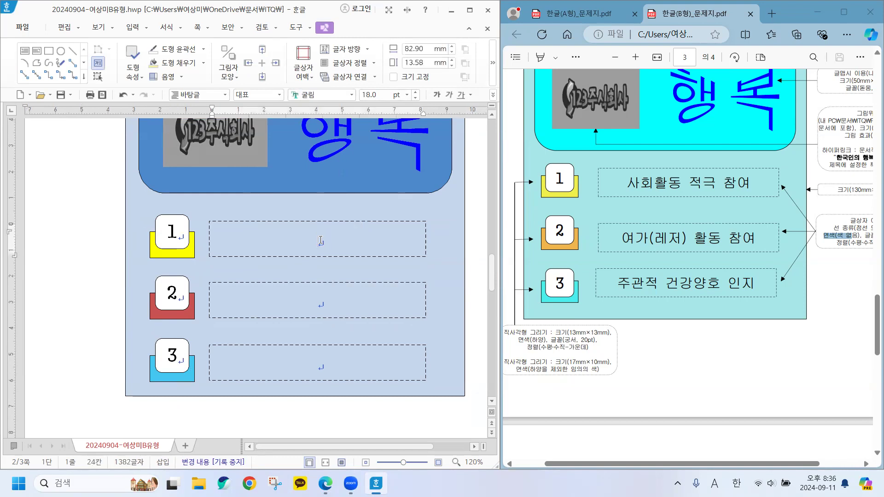
type("사회")
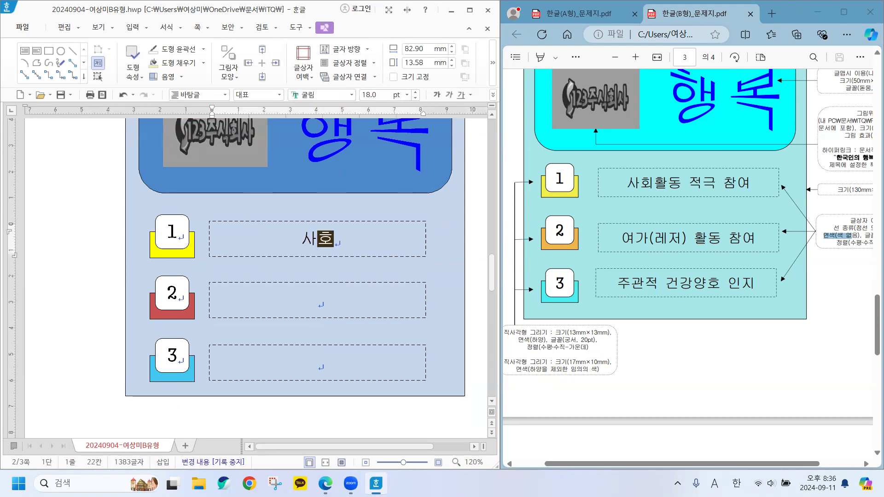
type("활")
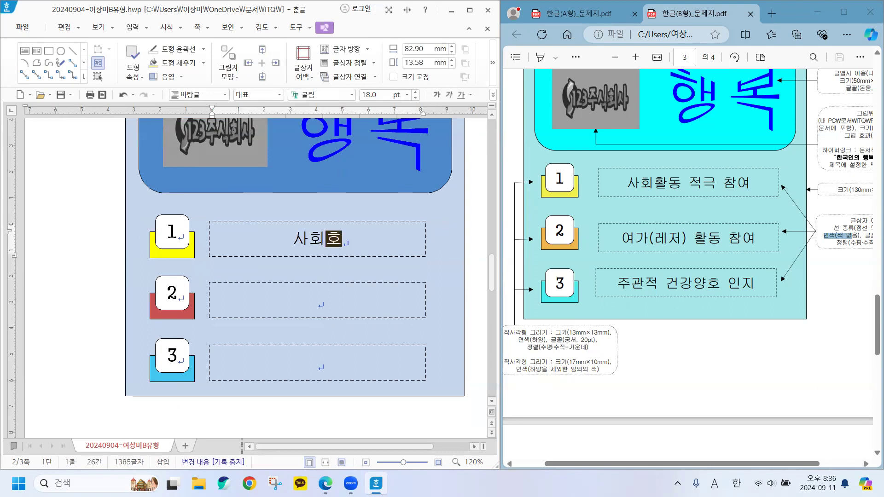
type("동 적")
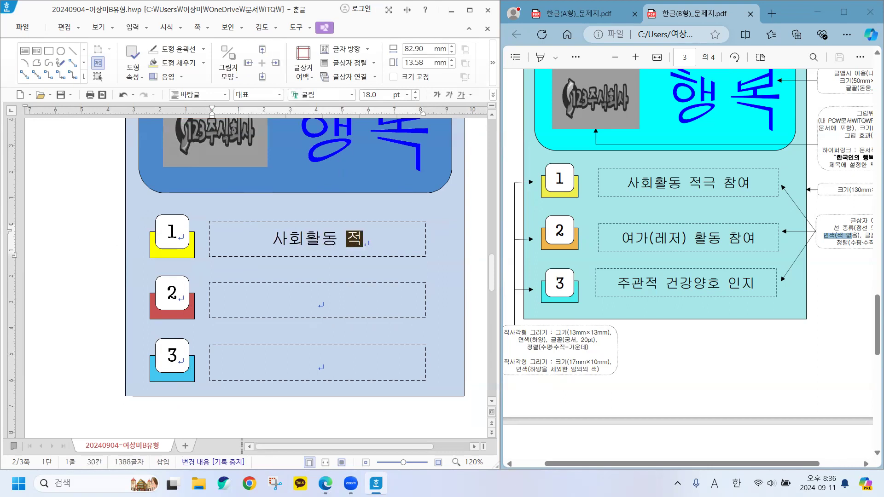
type("극 참여")
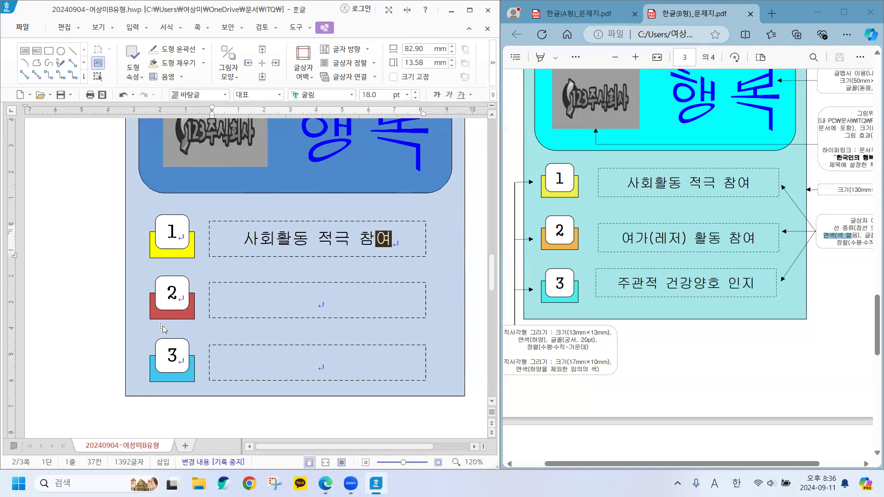
Step: Enter "여가(레저) 활동 참여" in the second row's dashed text box
left_click(315, 302)
type("여가(레저")
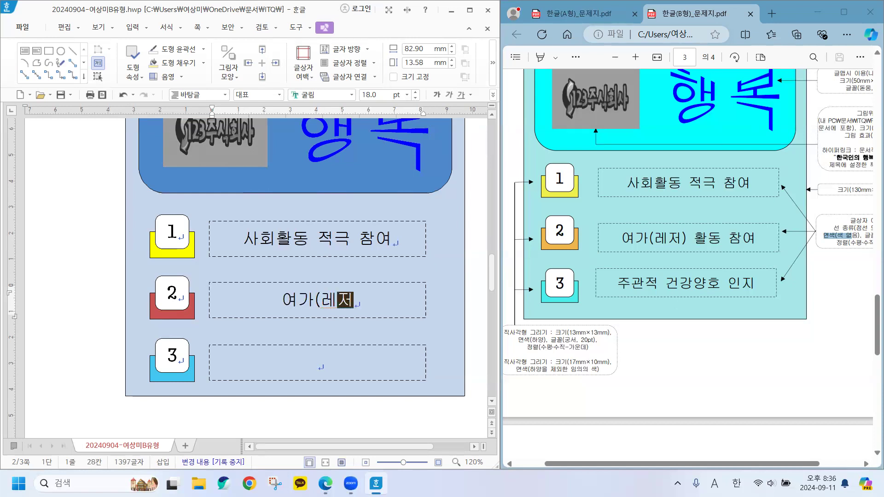
type(") 활ㄷ")
type("동 참여")
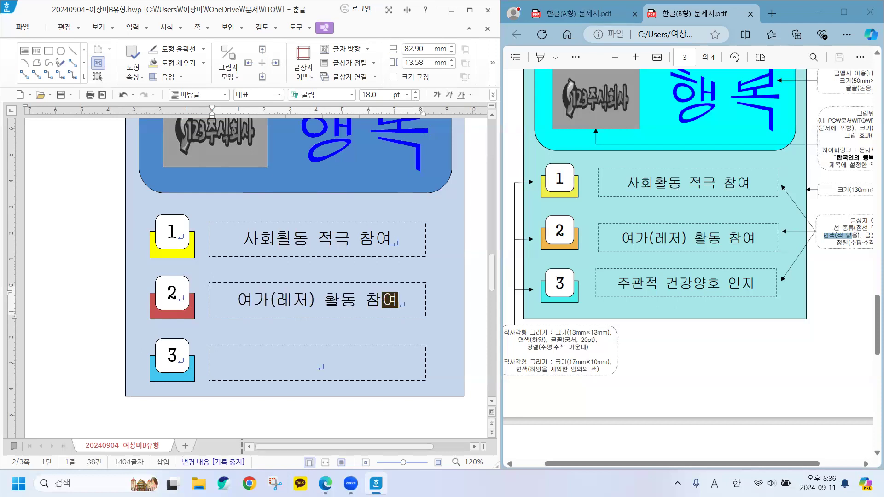
Step: Enter "주관적 건강양호 인지" in the third row's dashed text box and leave text editing
left_click(316, 361)
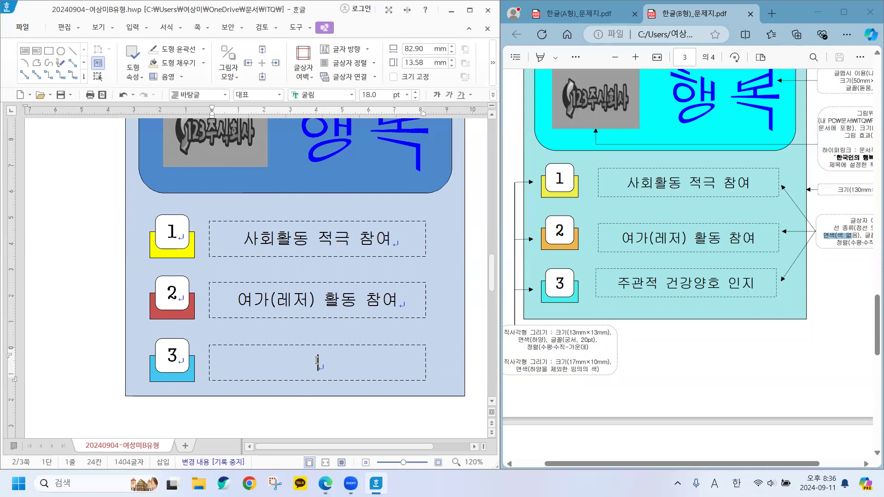
type("주관적 건ㄱ강양")
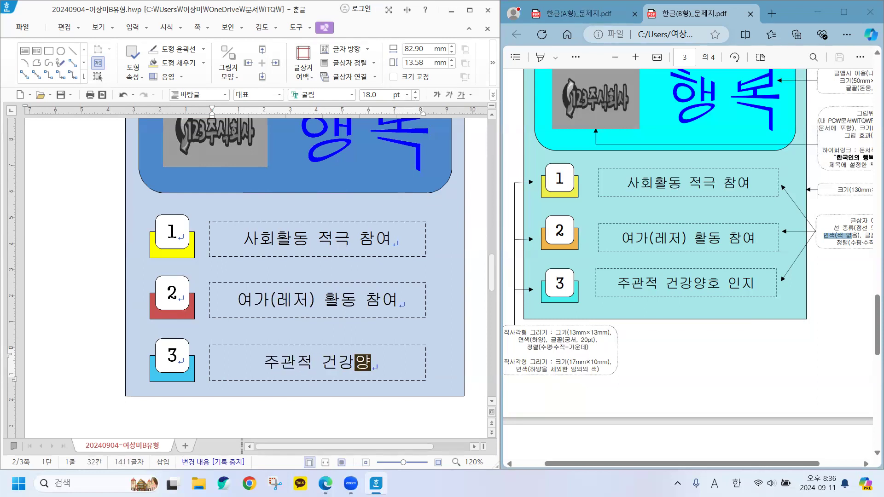
type("호 ㅇ인지")
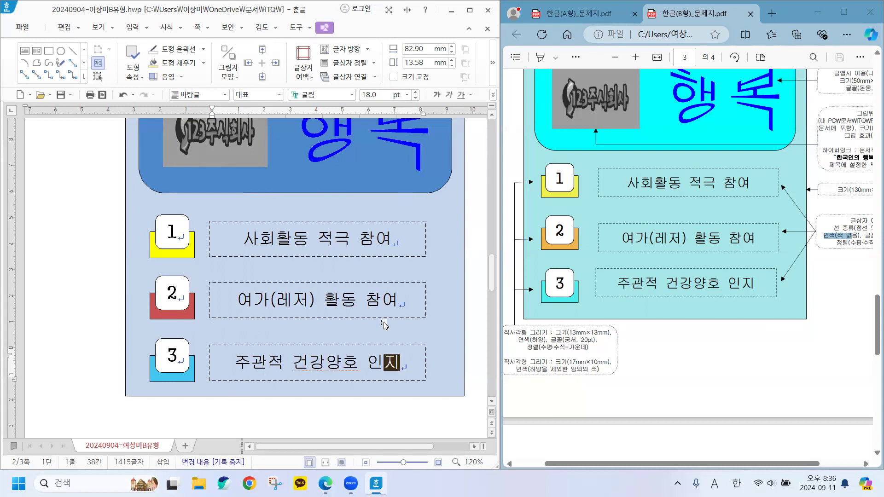
left_click(462, 386)
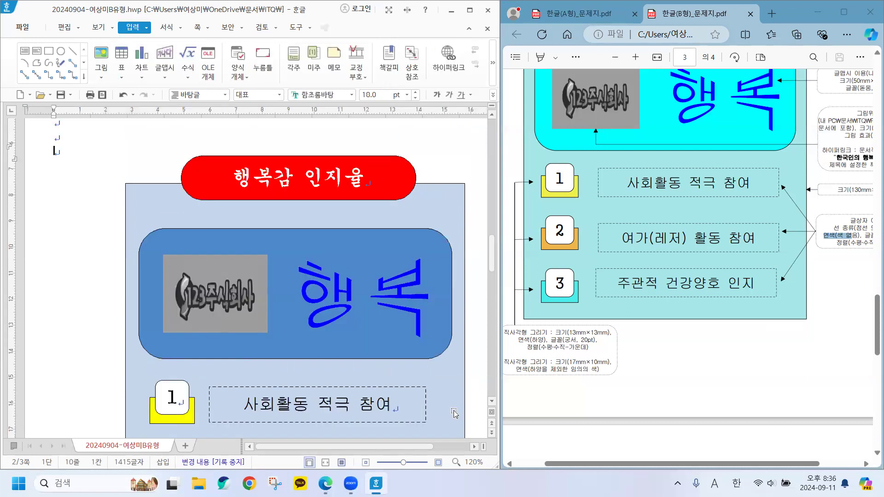
Step: Zoom the document out to 80% and compare the whole question 4 drawing with the one in the exam PDF
scroll(452, 395, "down", 2)
scroll(452, 395, "down", 2)
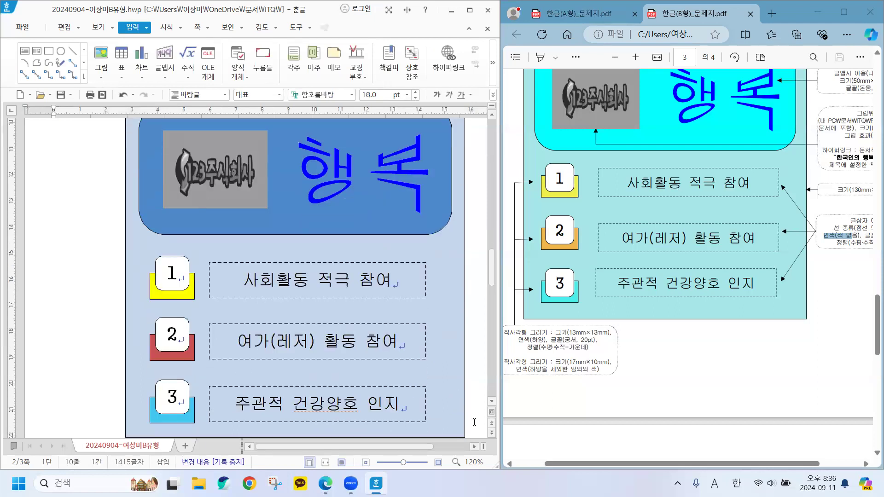
left_click(470, 10)
left_click(749, 464)
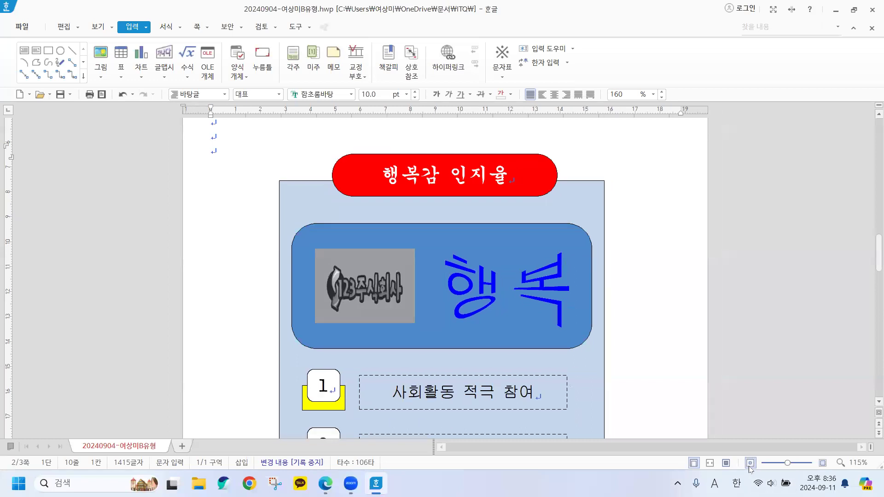
left_click(749, 464)
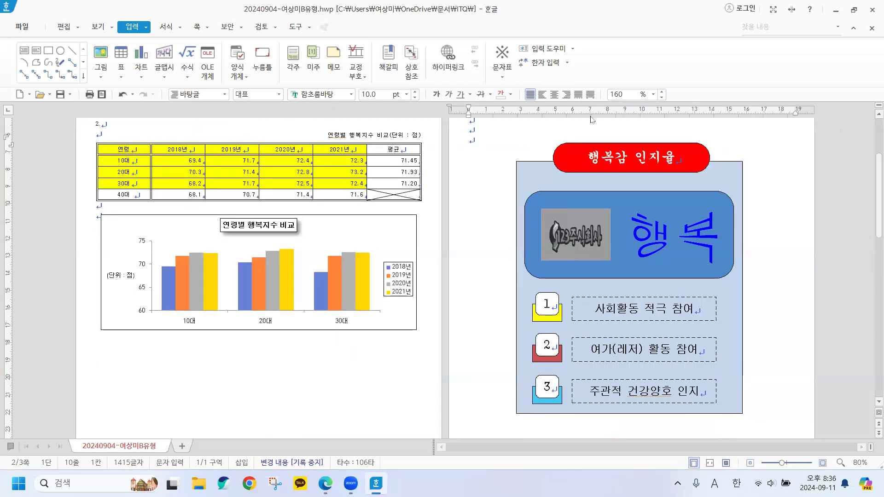
double_click(569, 7)
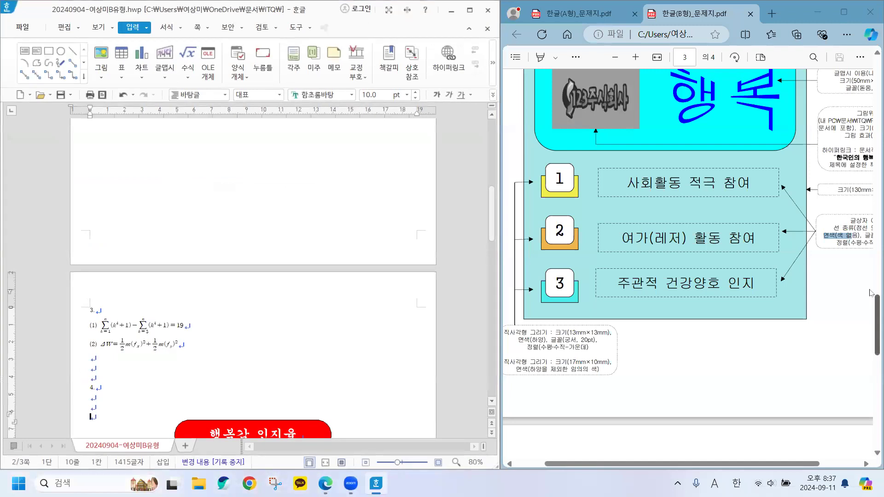
left_click_drag(876, 318, 864, 304)
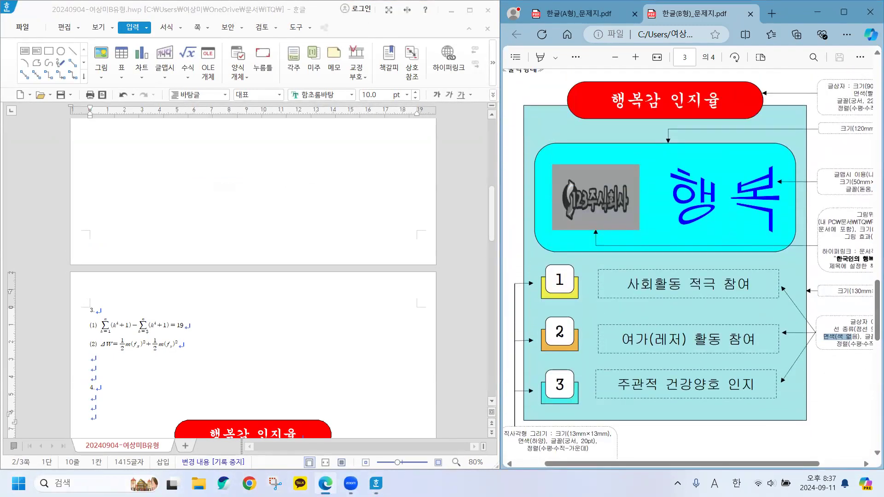
scroll(294, 370, "down", 3)
scroll(294, 370, "down", 4)
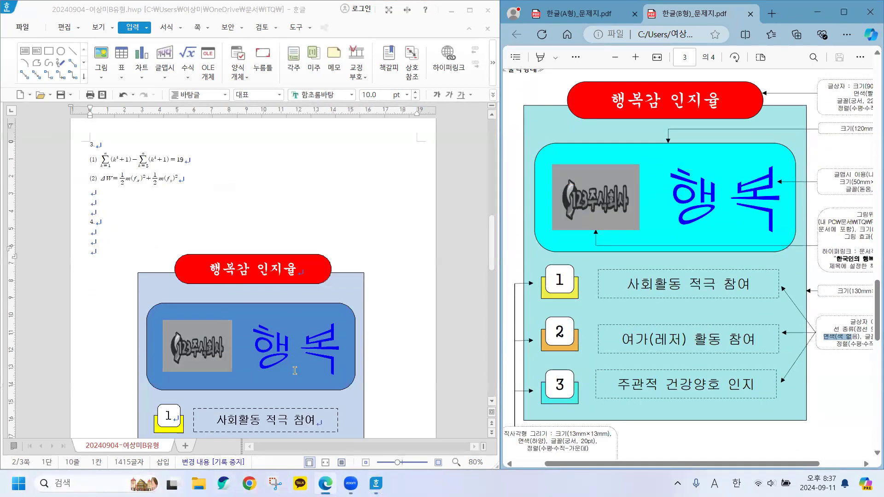
scroll(295, 370, "down", 1)
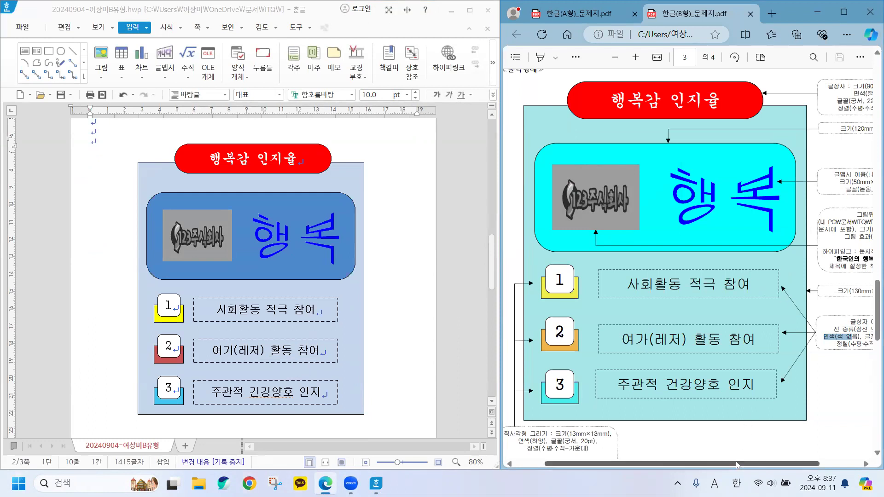
Step: Check the font and size of the first row's text against the text box specification in the exam PDF
scroll(772, 335, "right", 2)
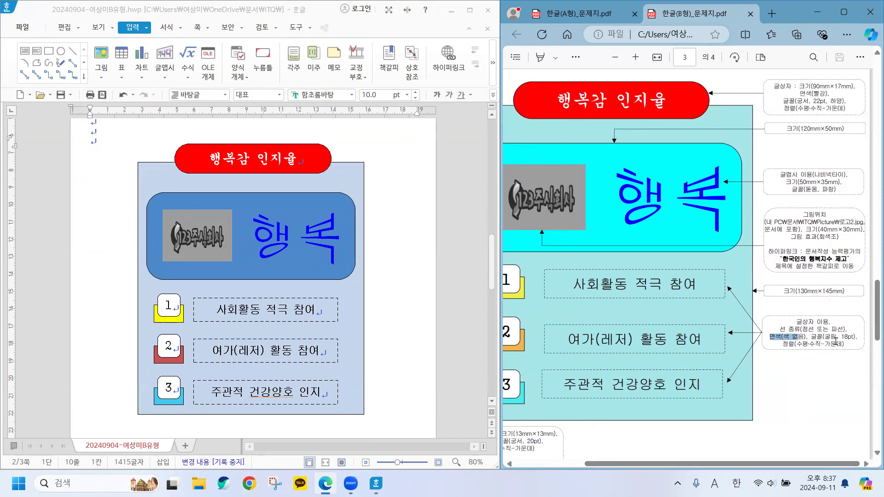
left_click(840, 339)
left_click(306, 310)
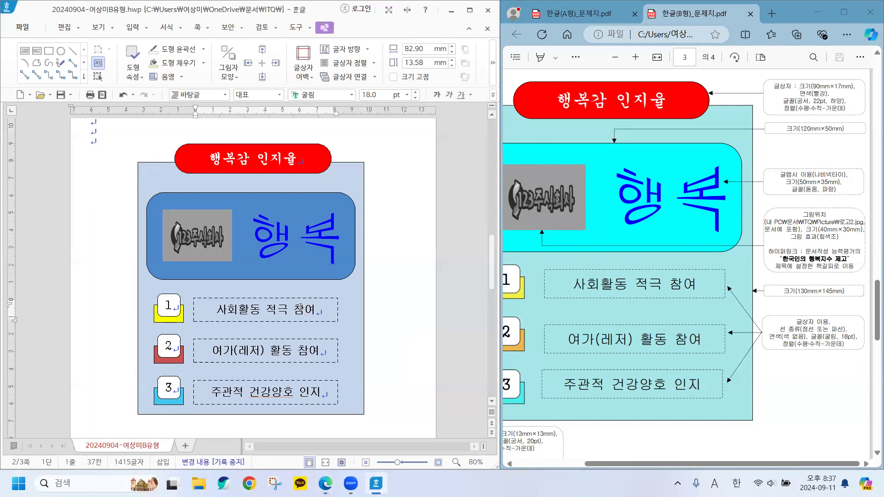
left_click(269, 299)
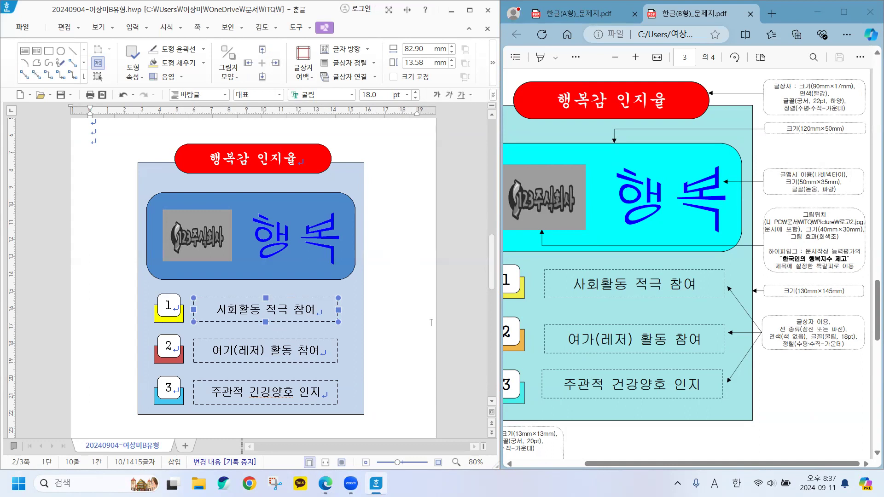
left_click_drag(319, 309, 208, 305)
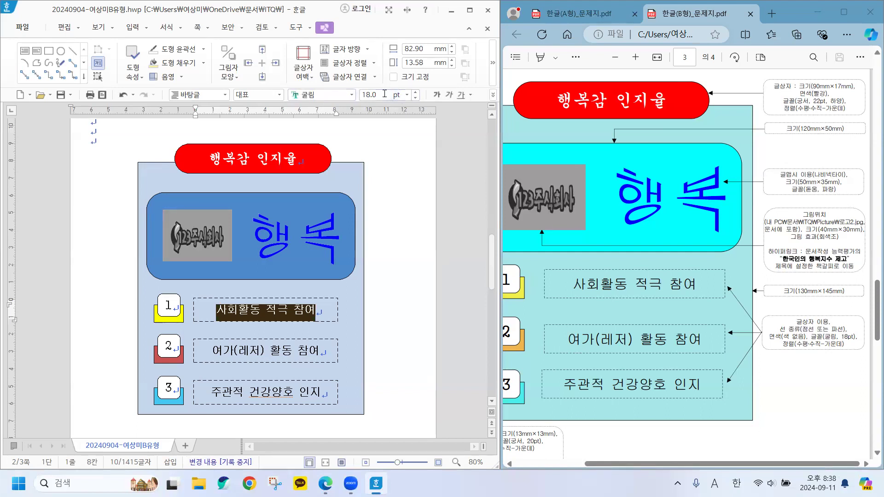
Step: Recheck the font of "사회활동 적극 참여" in the first dashed text box against the exam PDF, then leave text editing
left_click(460, 308)
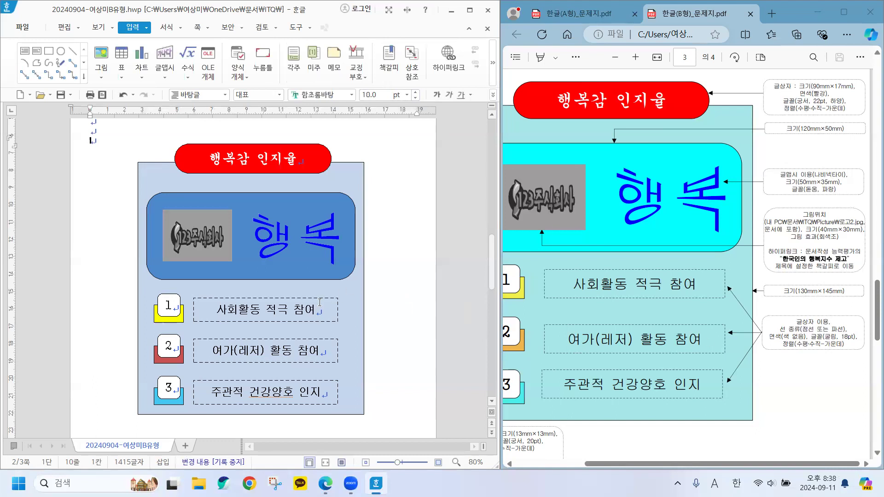
left_click_drag(317, 309, 207, 302)
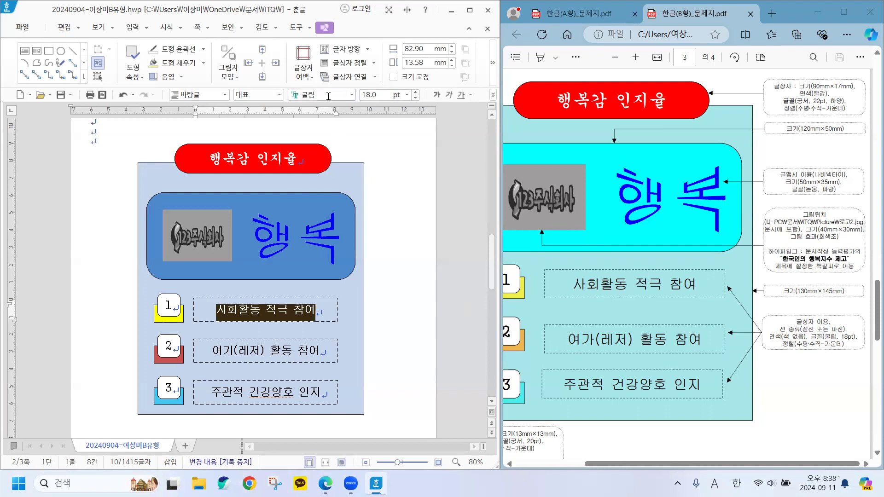
left_click(384, 206)
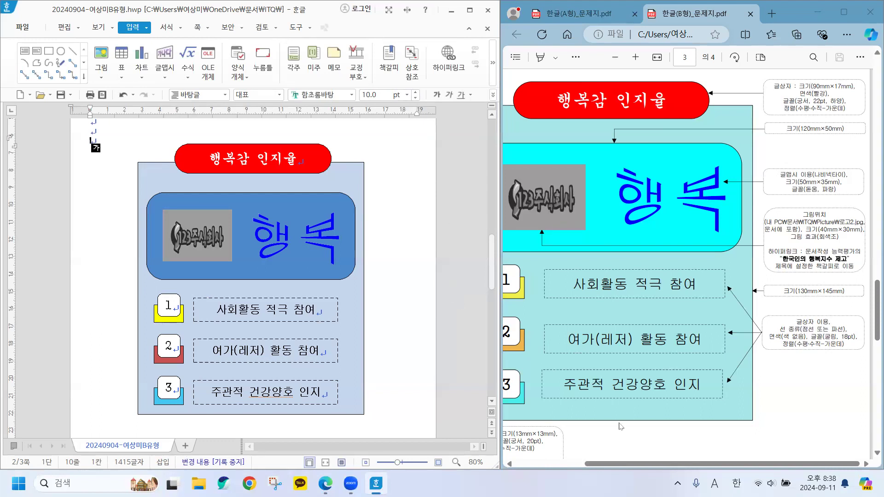
Step: Check the font and size of the number 1 in its white box against the rectangle specification in the exam PDF
left_click_drag(655, 465, 621, 475)
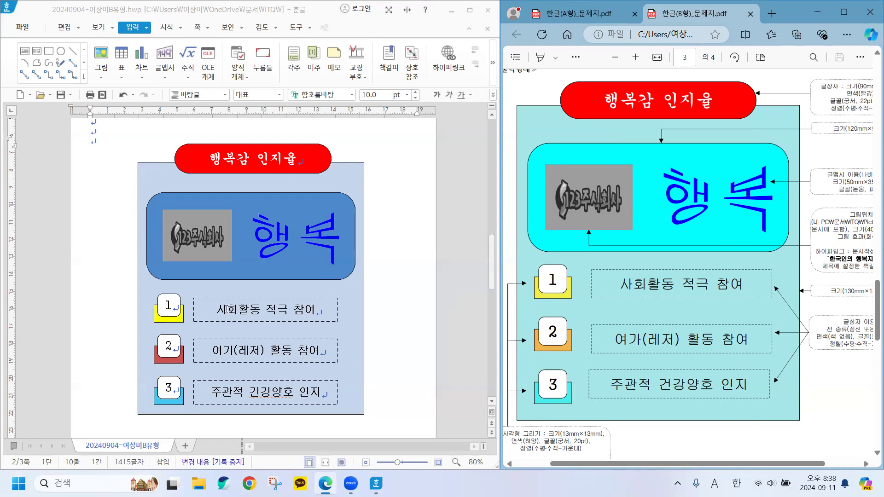
left_click(169, 304)
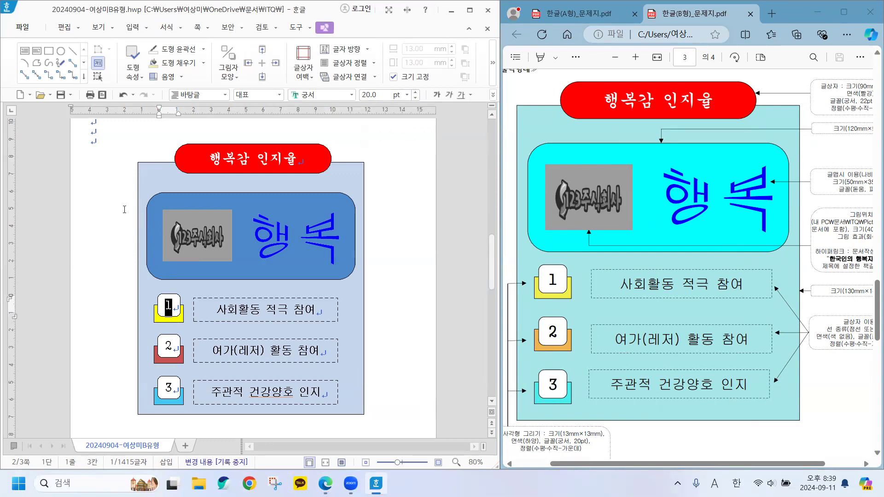
left_click(93, 205)
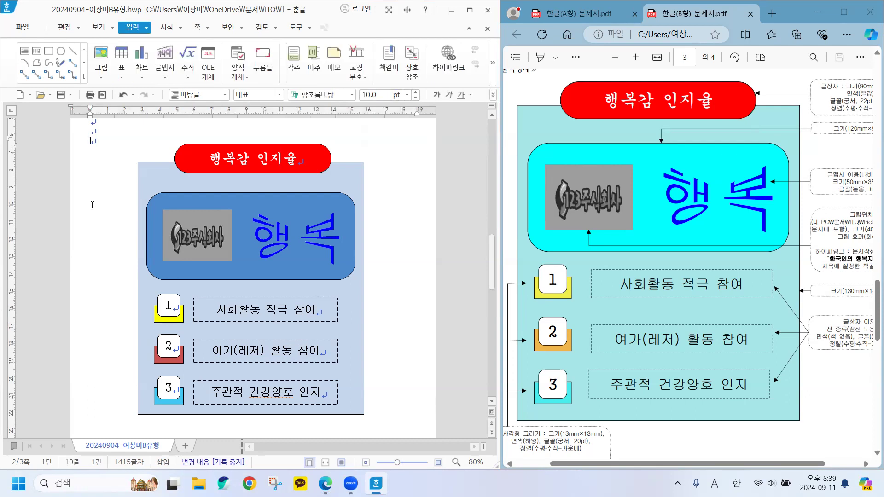
Step: Save the B-type answer document and return to the exam PDF
left_click(61, 96)
left_click(742, 438)
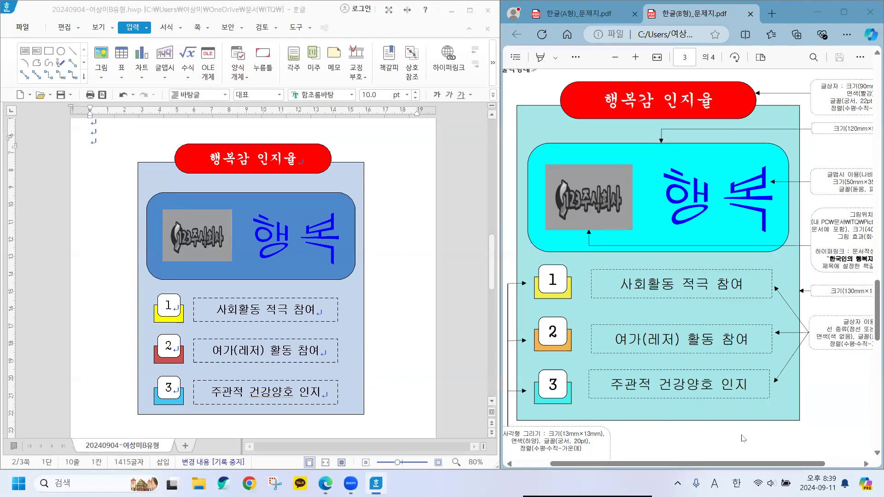